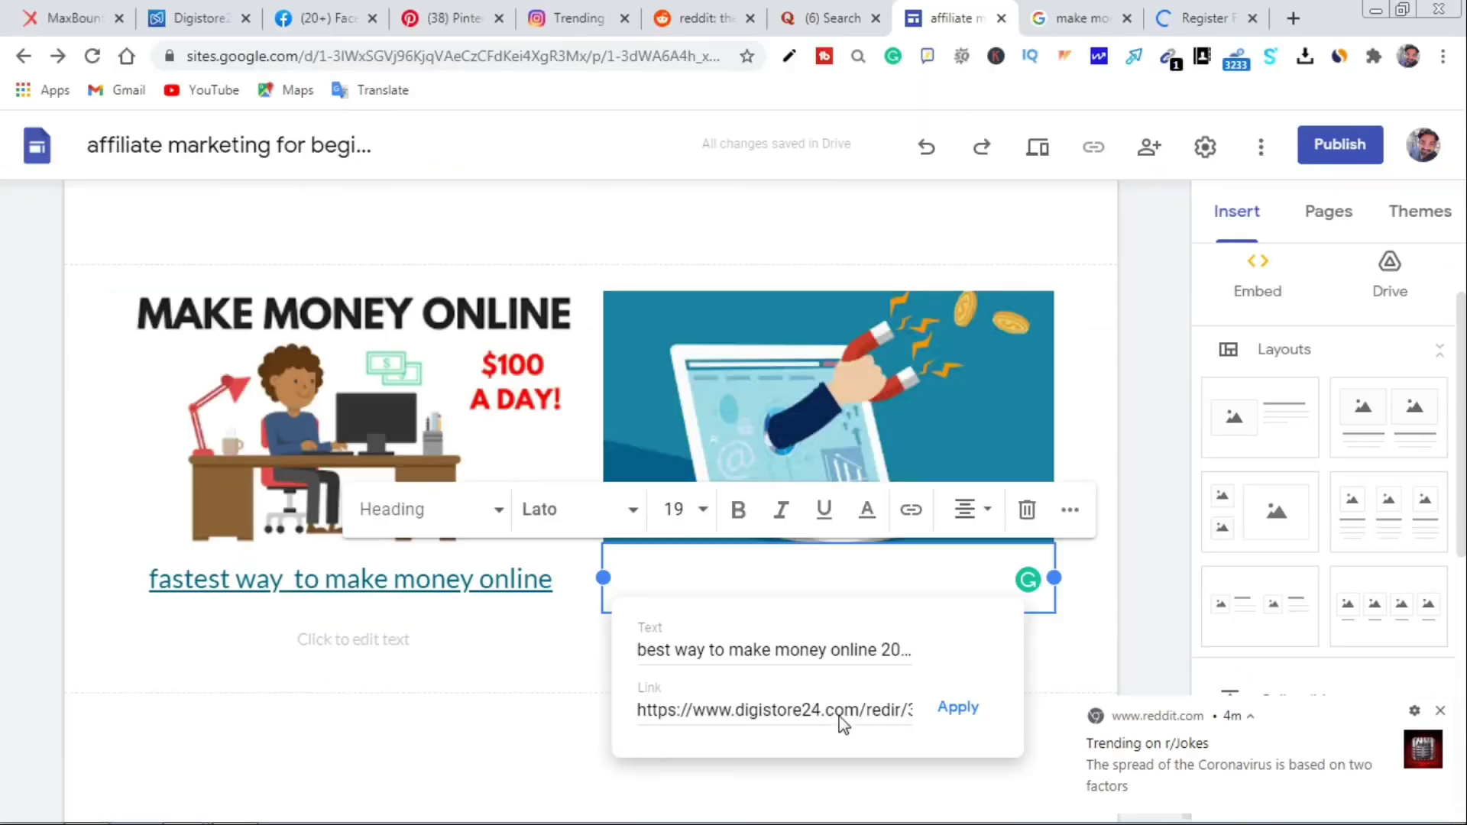
Apply the Digistore24 affiliate link to the caption "best way to make money online 2021" under the second image
{"action": "left_click", "coordinate": [1441, 719]}
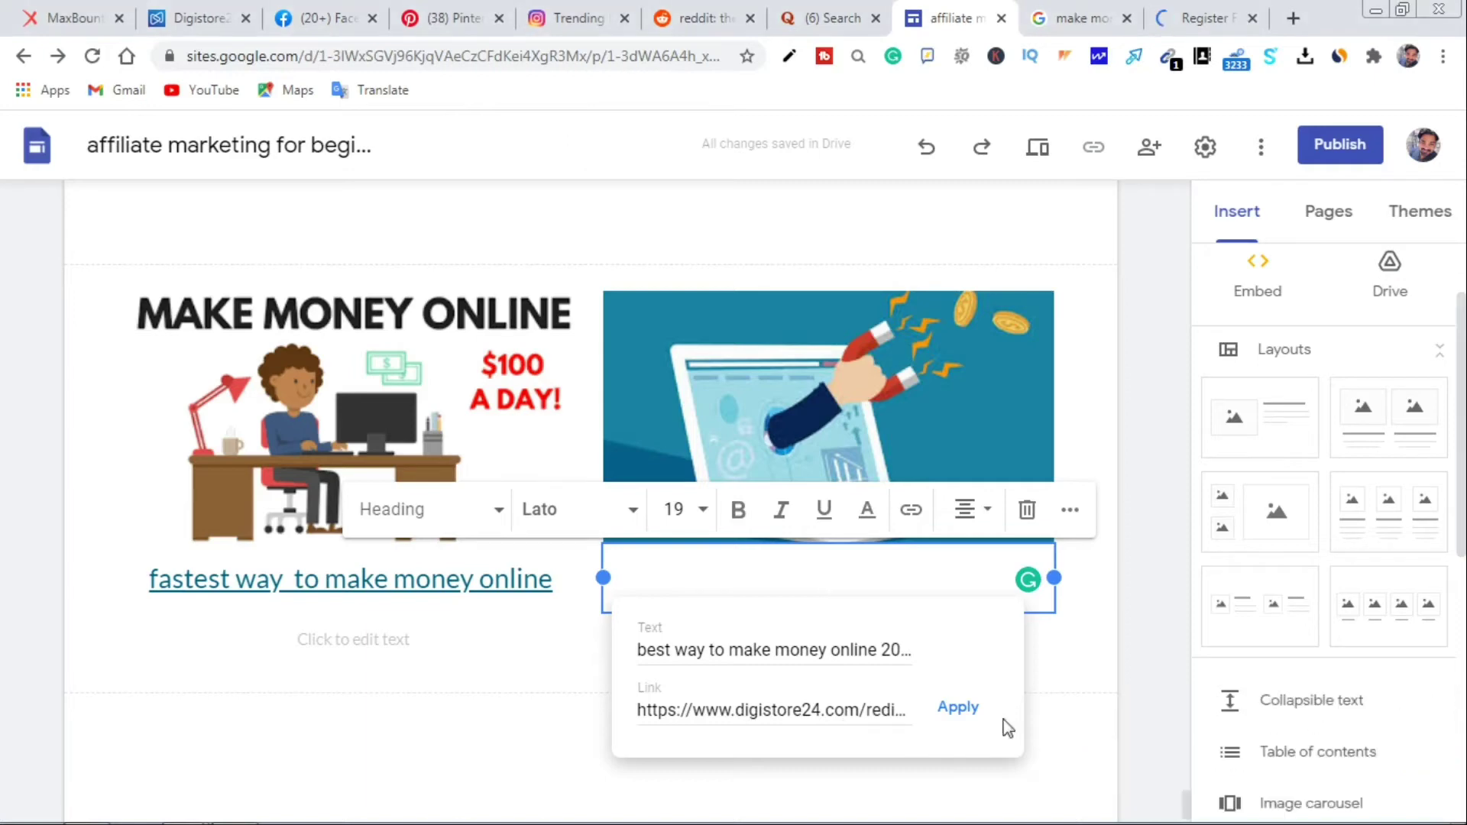
{"action": "left_click", "coordinate": [961, 709]}
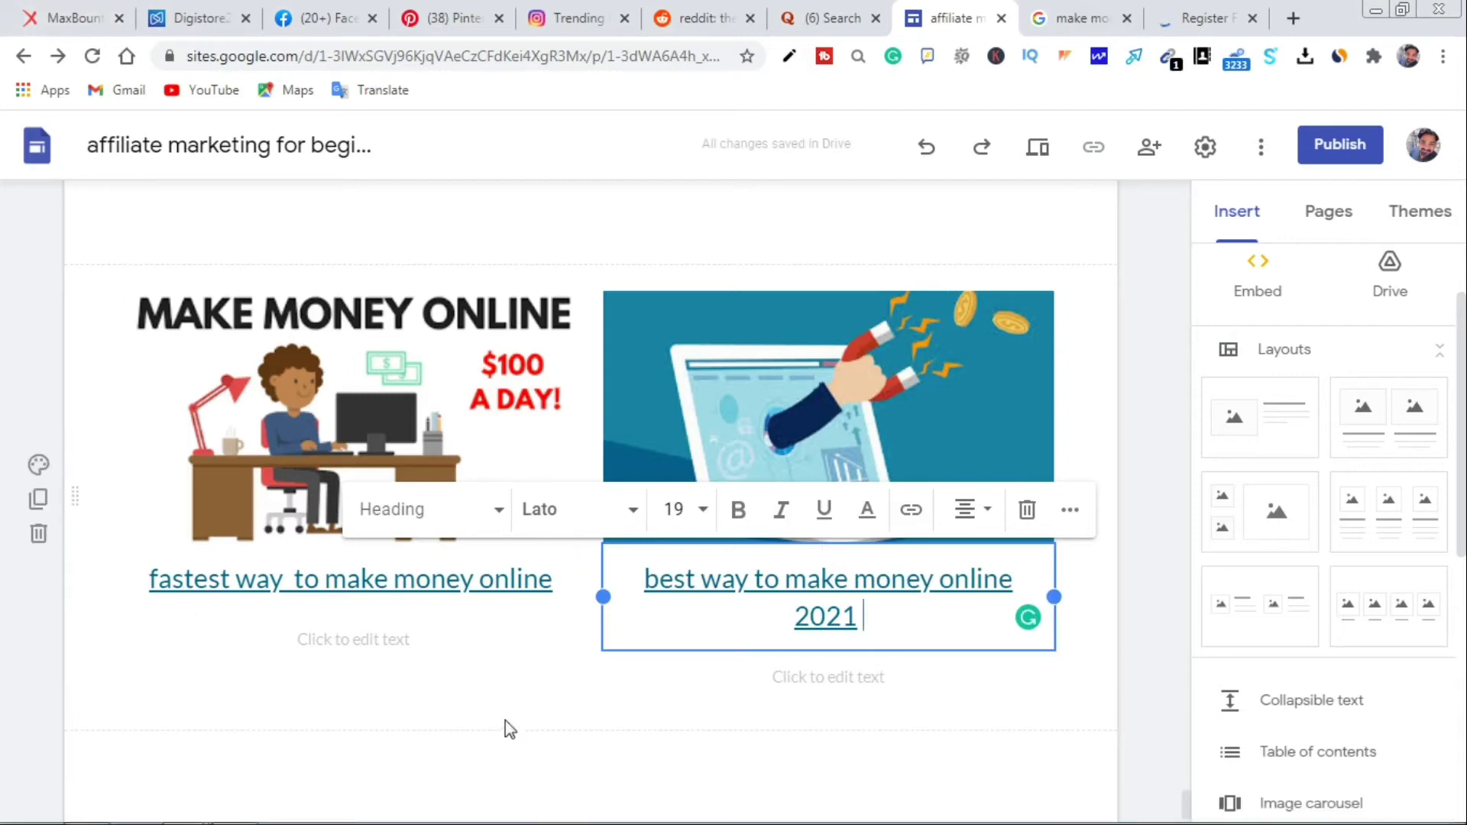
Copy the linked line "make money online with affiliate marketing 2021" near the start of the article
{"action": "scroll", "coordinate": [514, 736], "scroll_direction": "up", "scroll_amount": 20}
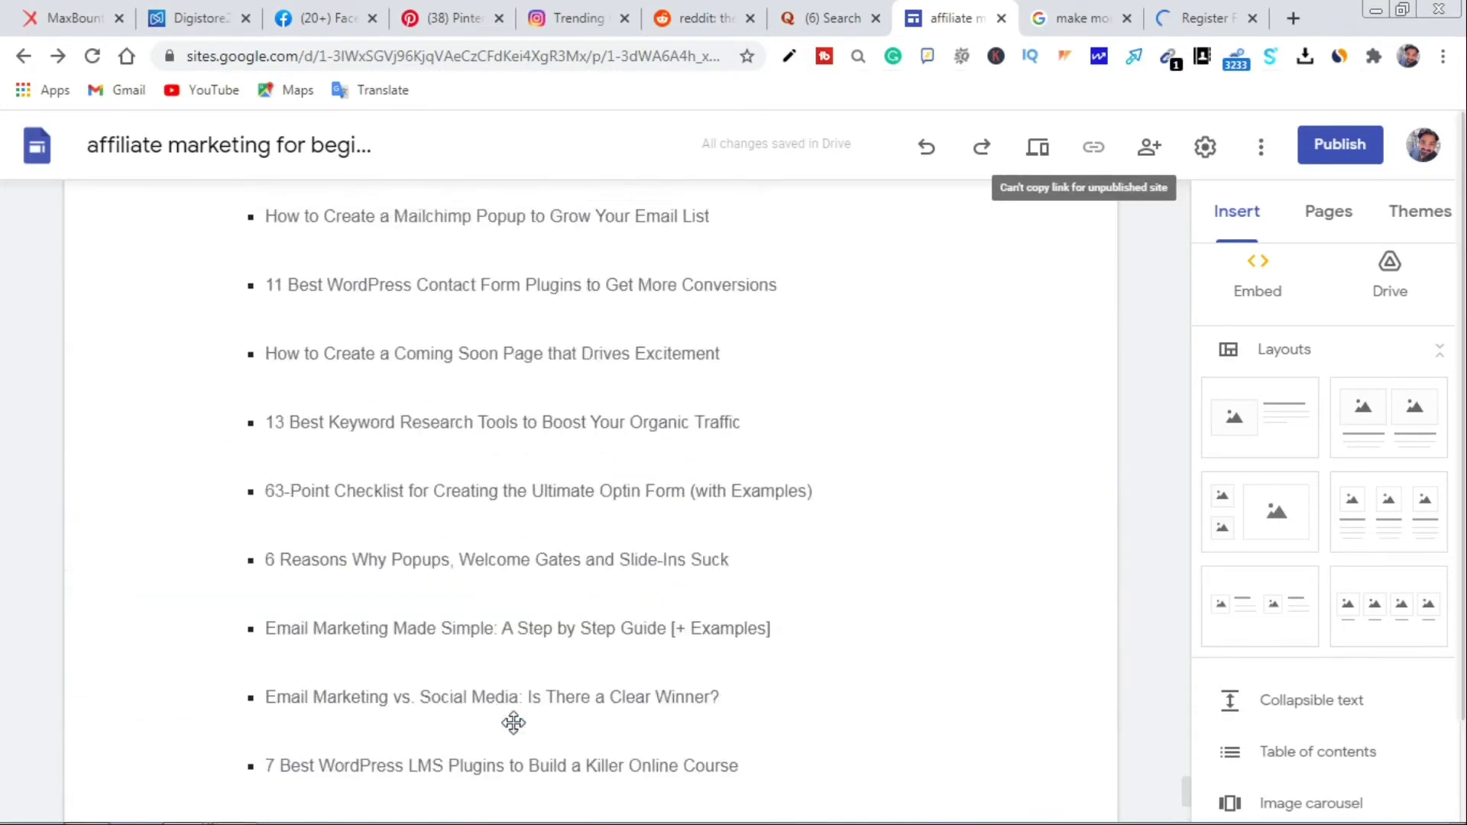
{"action": "scroll", "coordinate": [565, 623], "scroll_direction": "up", "scroll_amount": 20}
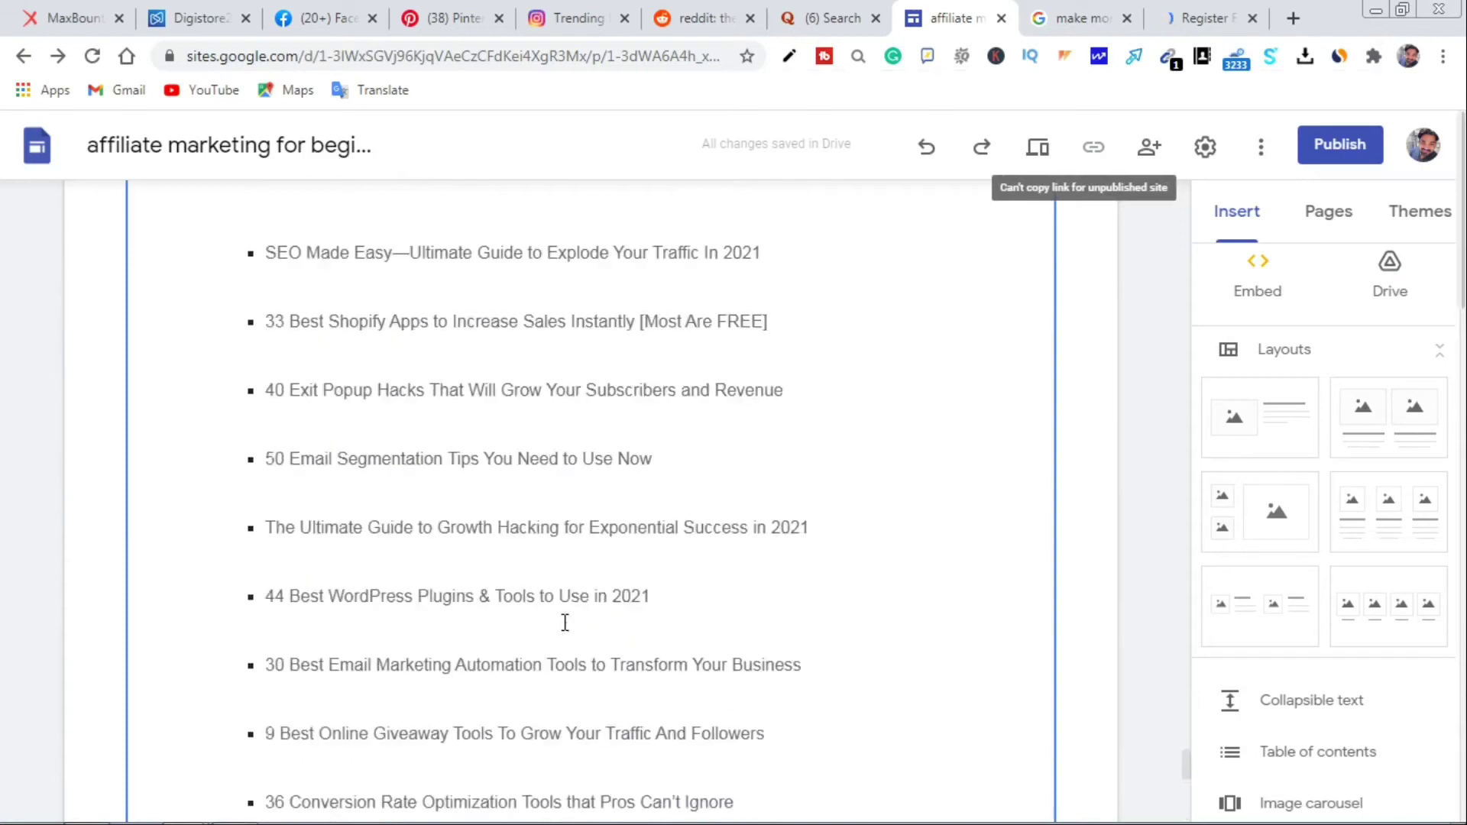
{"action": "scroll", "coordinate": [575, 542], "scroll_direction": "up", "scroll_amount": 20}
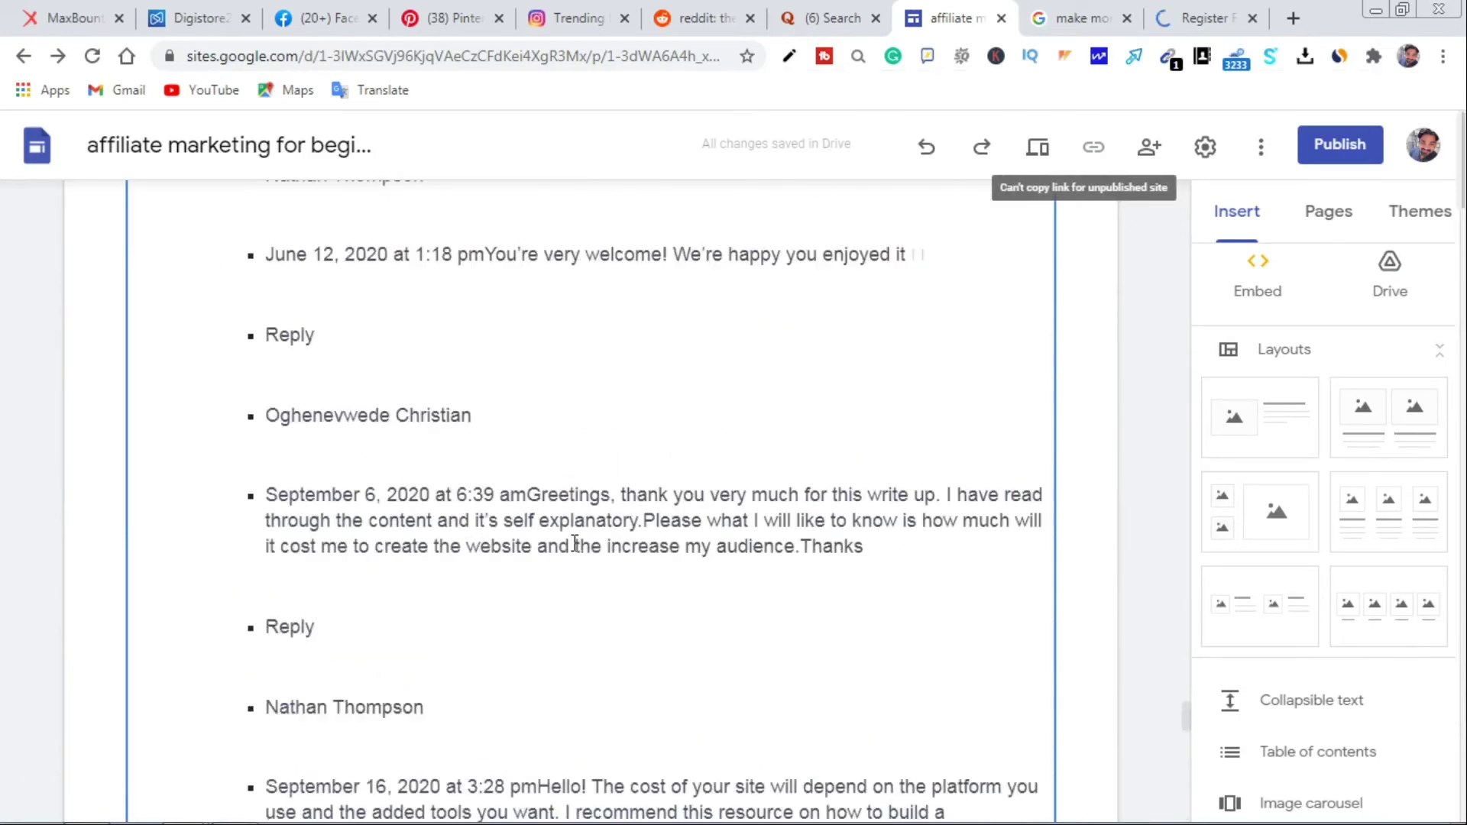
{"action": "scroll", "coordinate": [574, 542], "scroll_direction": "up", "scroll_amount": 20}
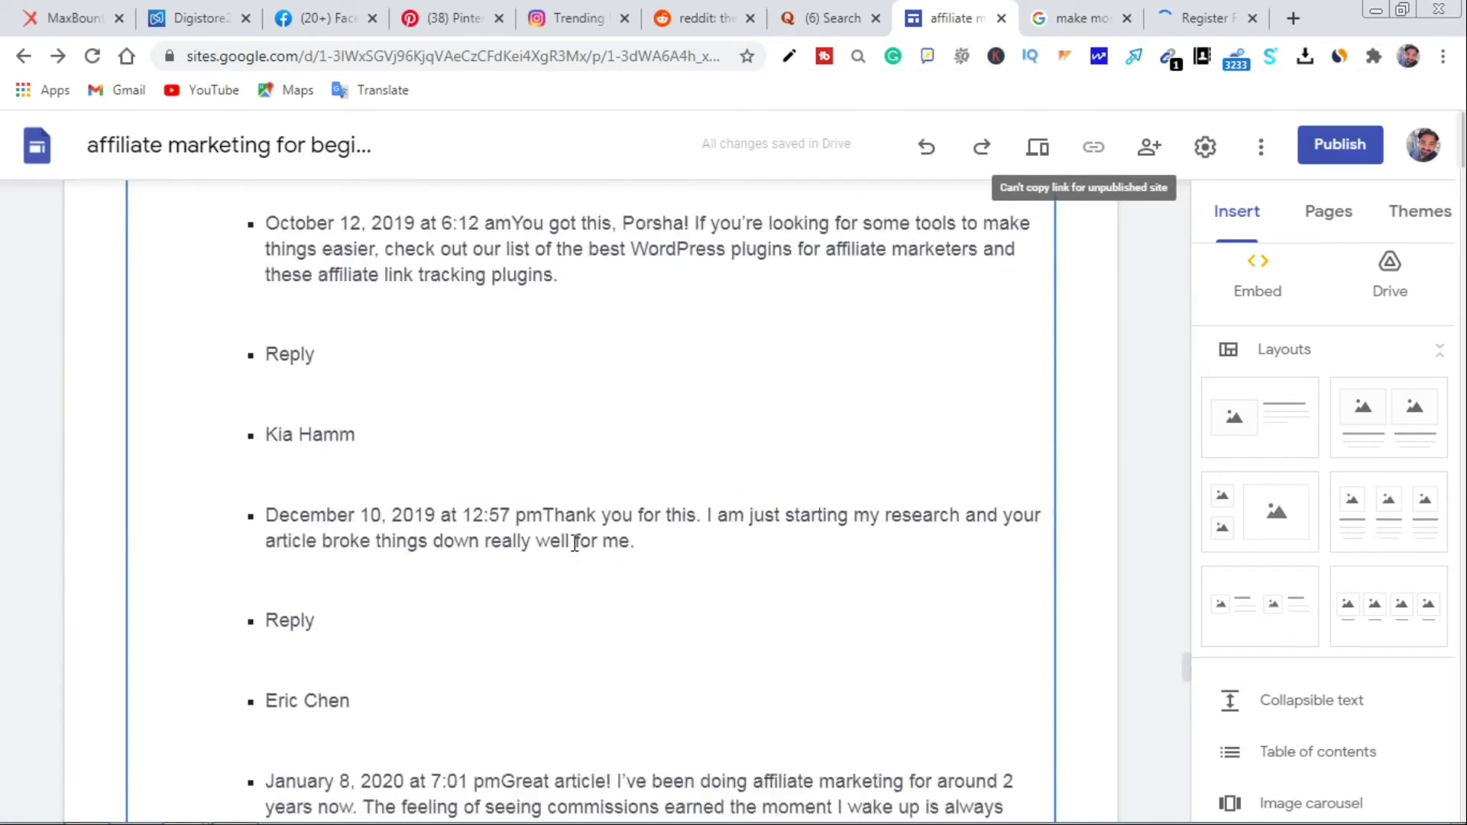
{"action": "scroll", "coordinate": [574, 543], "scroll_direction": "up", "scroll_amount": 20}
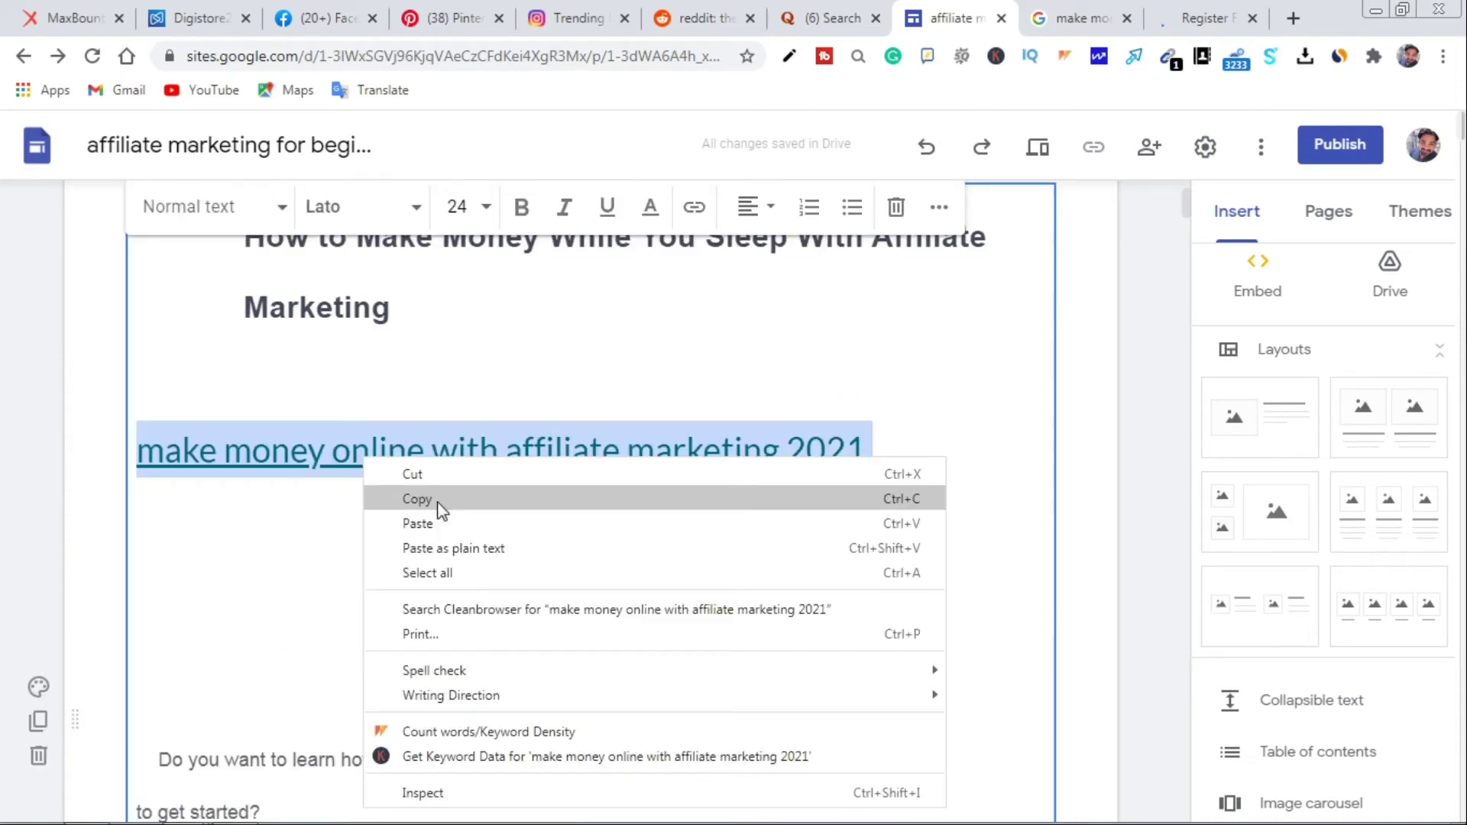
{"action": "left_click", "coordinate": [438, 500]}
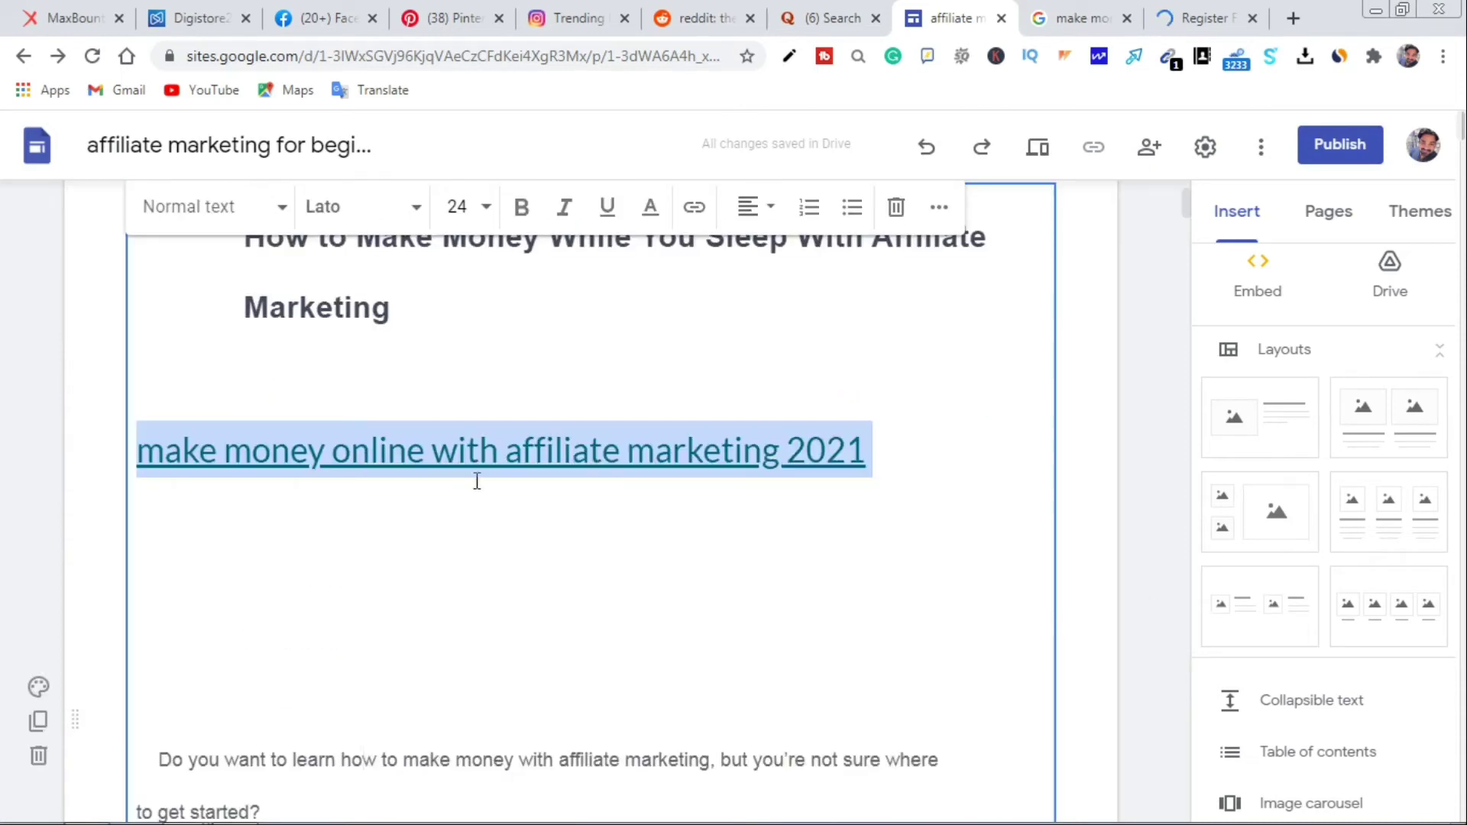
Paste the copied affiliate link line below the sentence about selecting affiliate products by joining an affiliate network
{"action": "scroll", "coordinate": [475, 482], "scroll_direction": "down", "scroll_amount": 10}
{"action": "scroll", "coordinate": [494, 512], "scroll_direction": "down", "scroll_amount": 15}
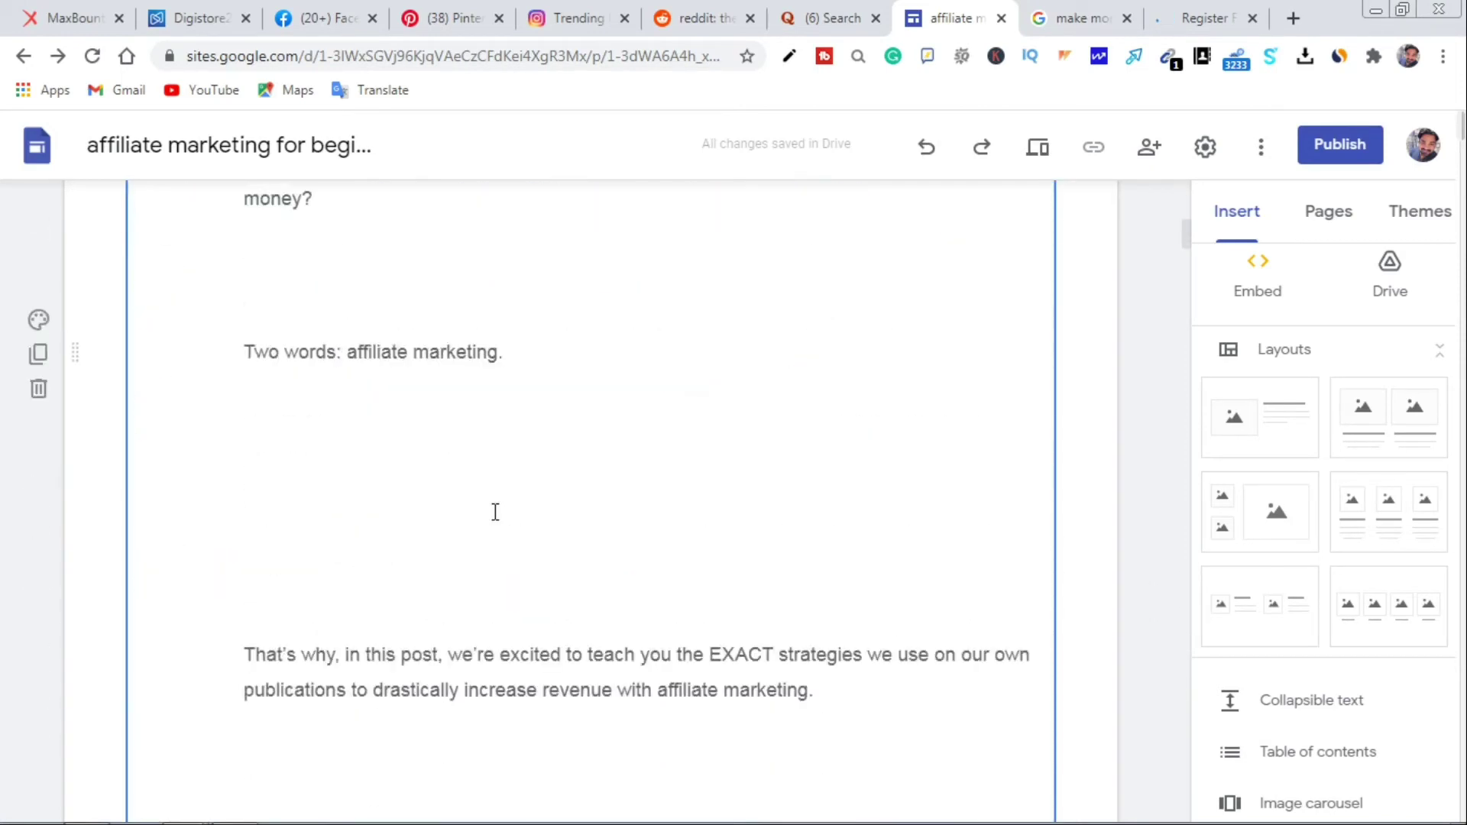
{"action": "scroll", "coordinate": [497, 513], "scroll_direction": "down", "scroll_amount": 10}
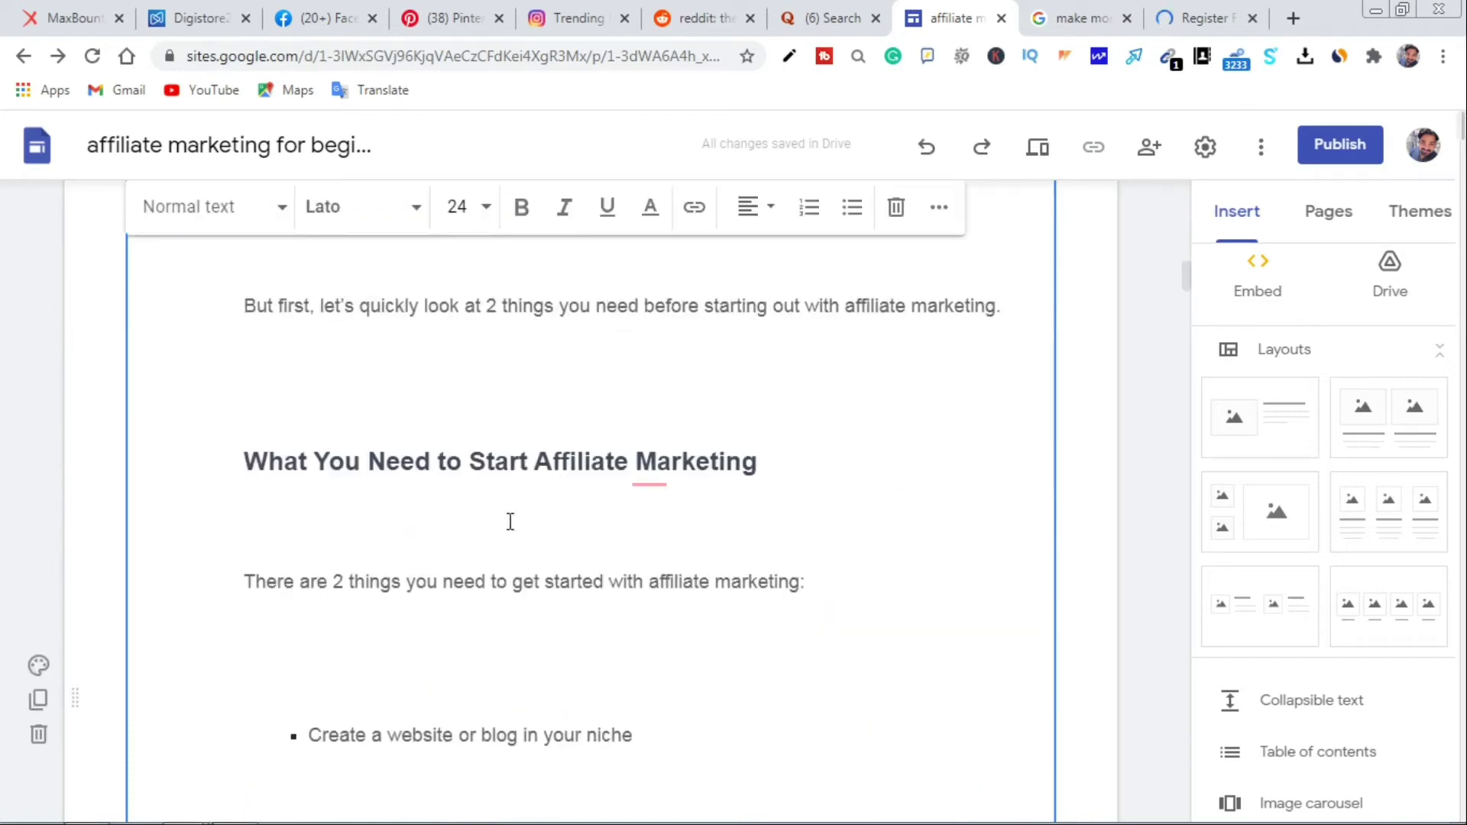
{"action": "left_click", "coordinate": [800, 480]}
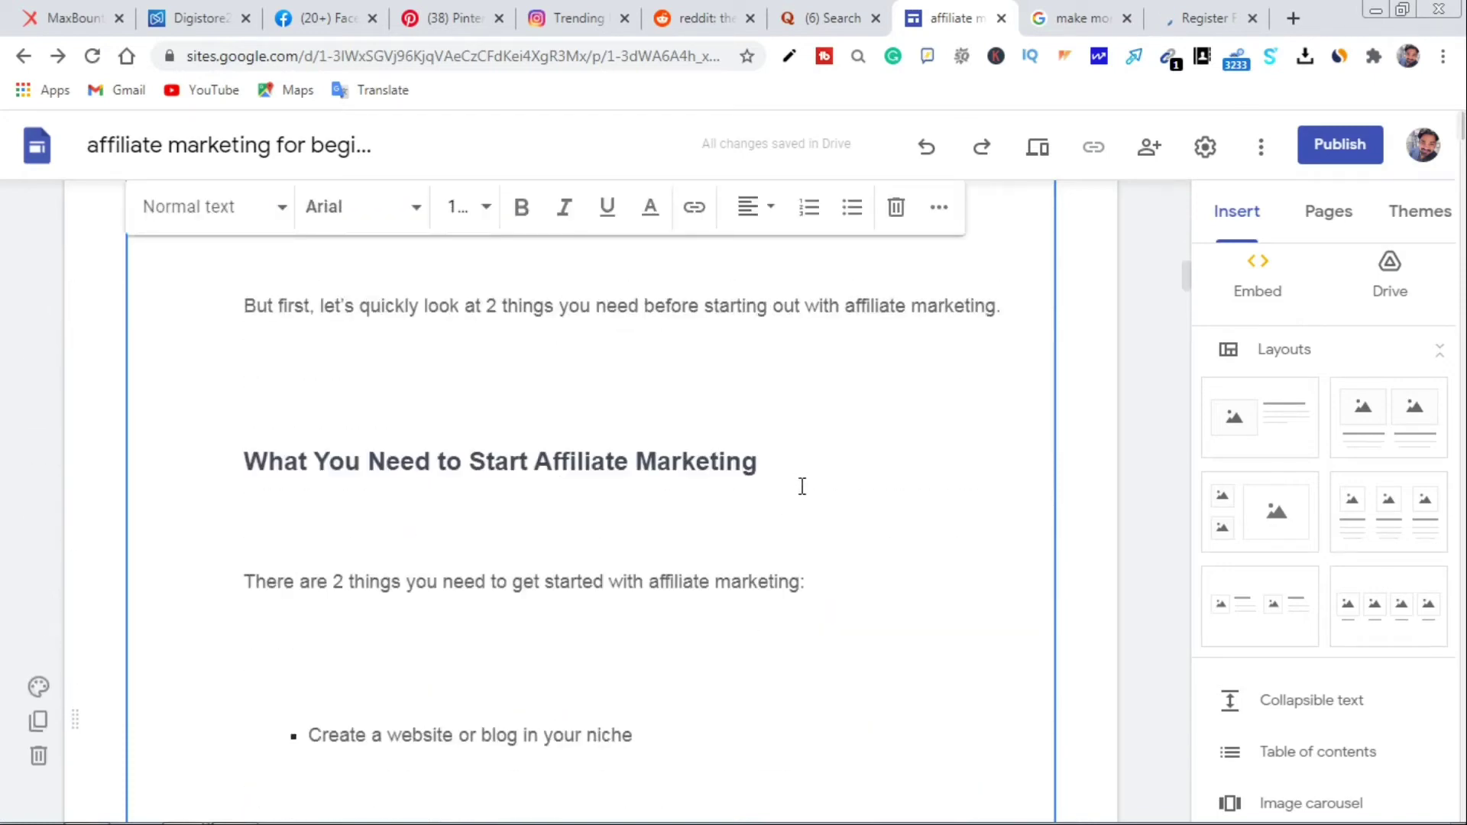
{"action": "key", "text": "ctrl+v"}
{"action": "scroll", "coordinate": [803, 551], "scroll_direction": "down", "scroll_amount": 20}
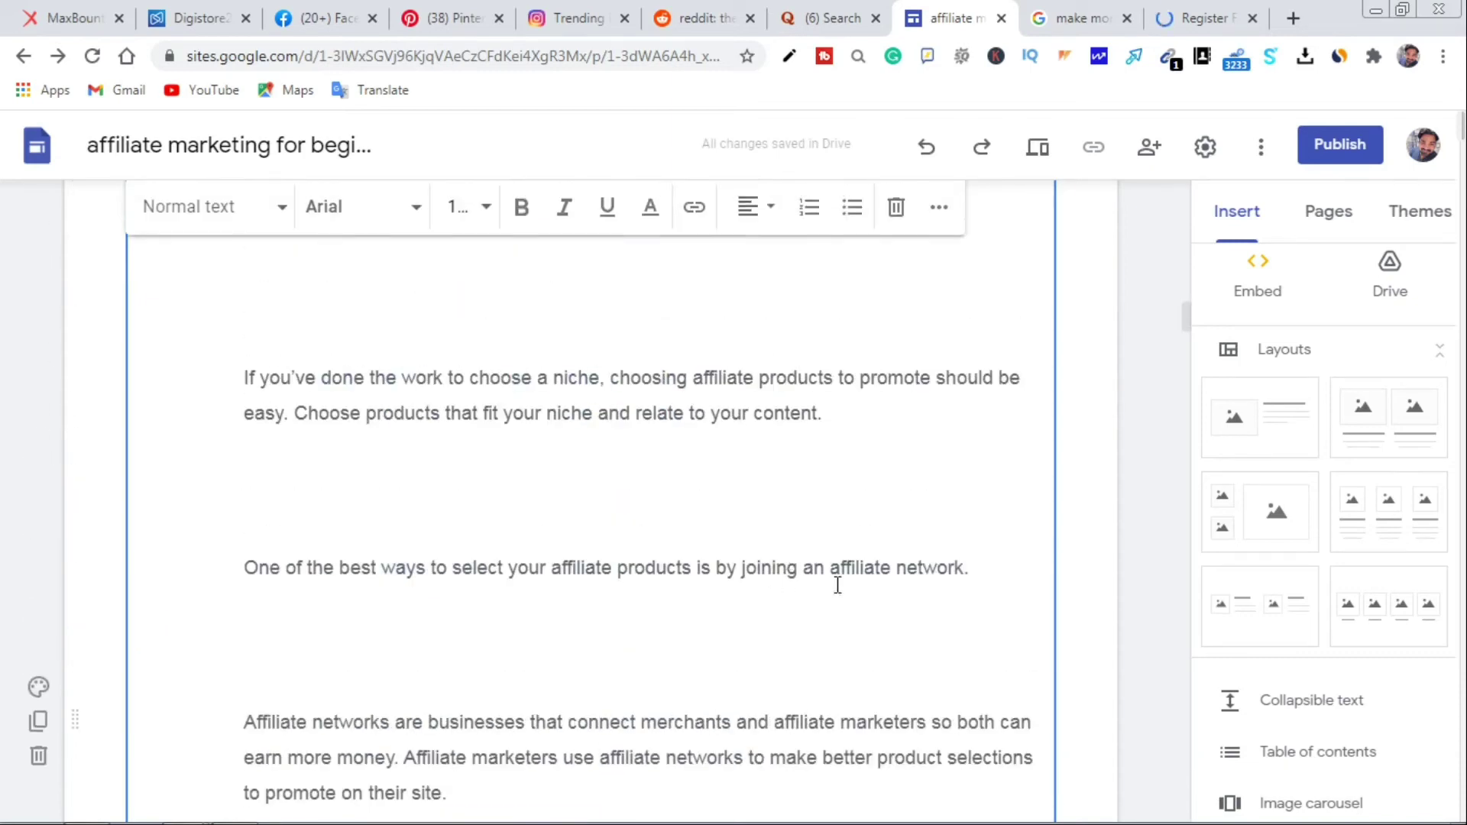
{"action": "key", "text": "ctrl+x"}
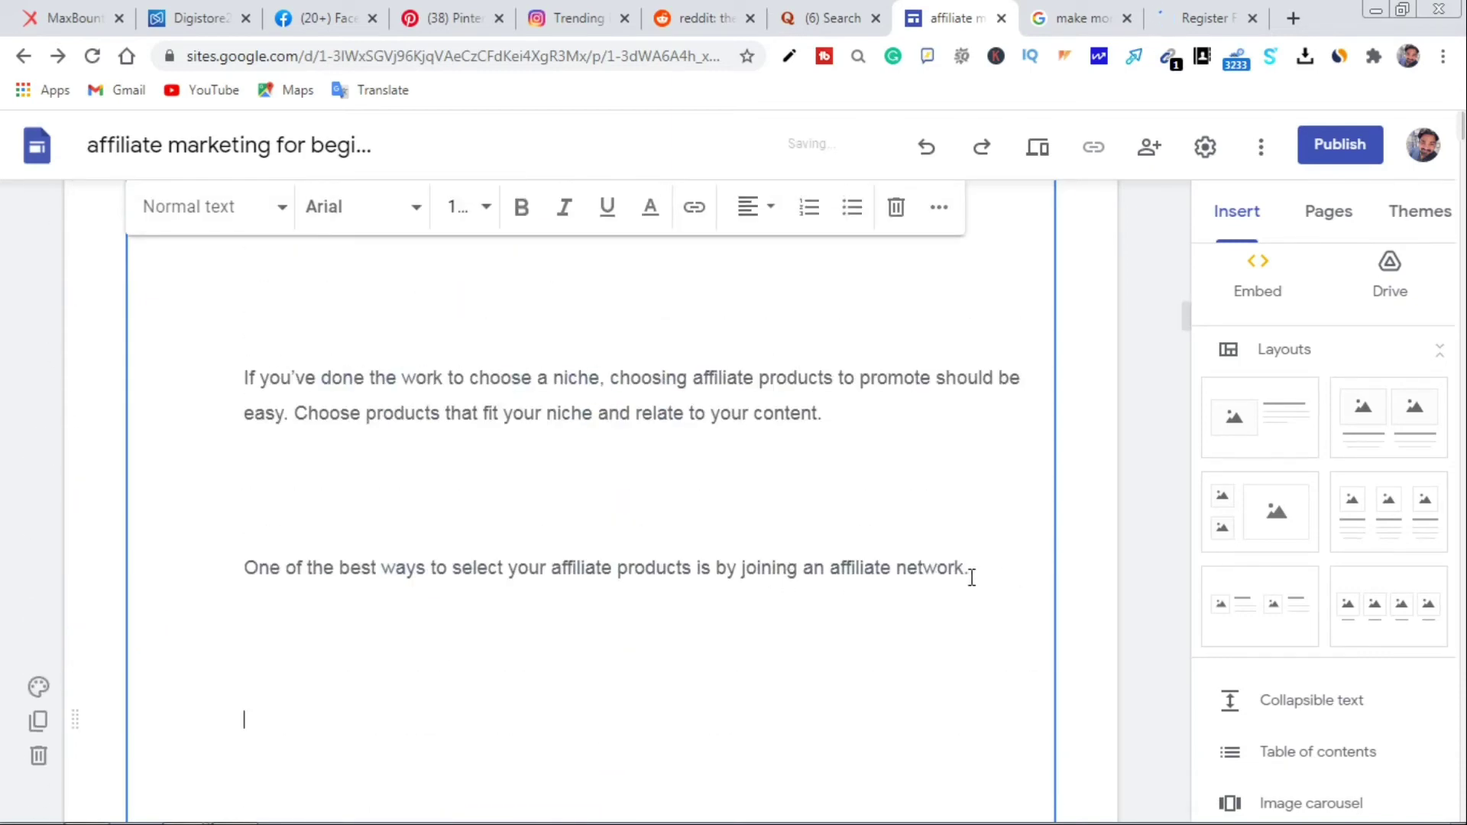
{"action": "key", "text": "ctrl+v"}
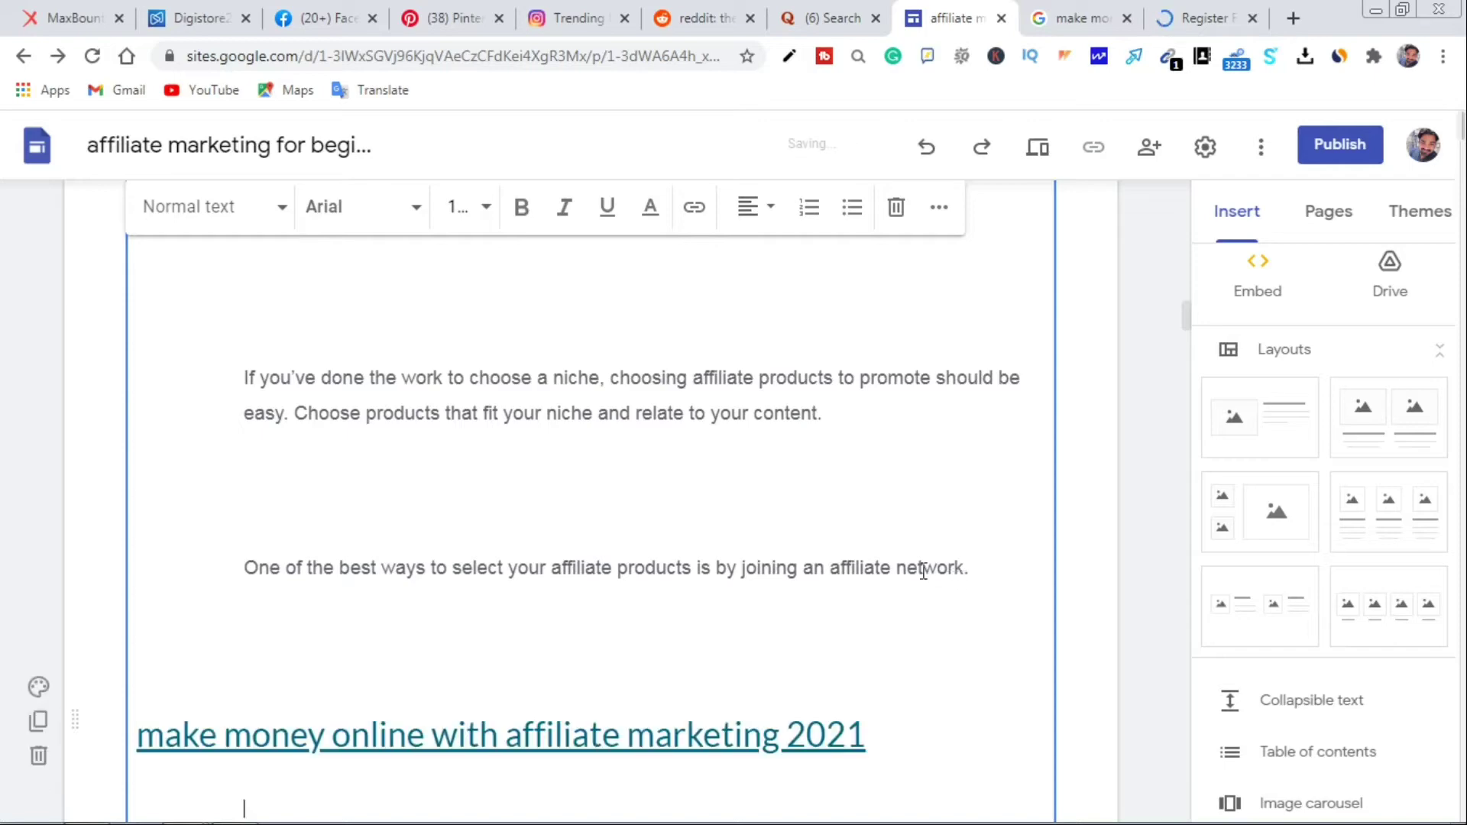
Paste the copied affiliate link line below the first paragraph of "Step 1) Create Content That Generates Affiliate Revenue"
{"action": "scroll", "coordinate": [812, 561], "scroll_direction": "down", "scroll_amount": 8}
{"action": "scroll", "coordinate": [813, 566], "scroll_direction": "down", "scroll_amount": 20}
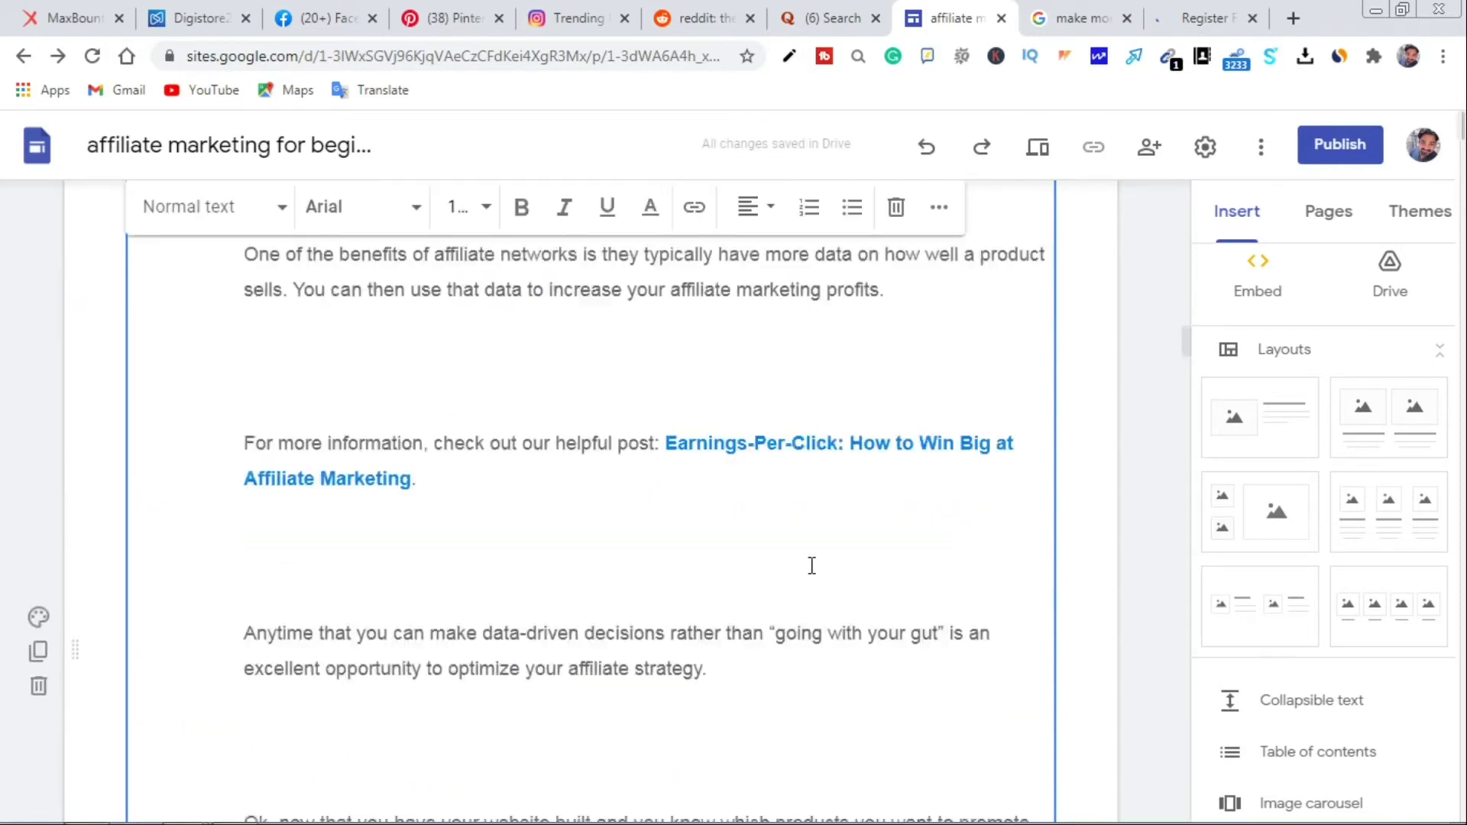
{"action": "scroll", "coordinate": [813, 566], "scroll_direction": "down", "scroll_amount": 6}
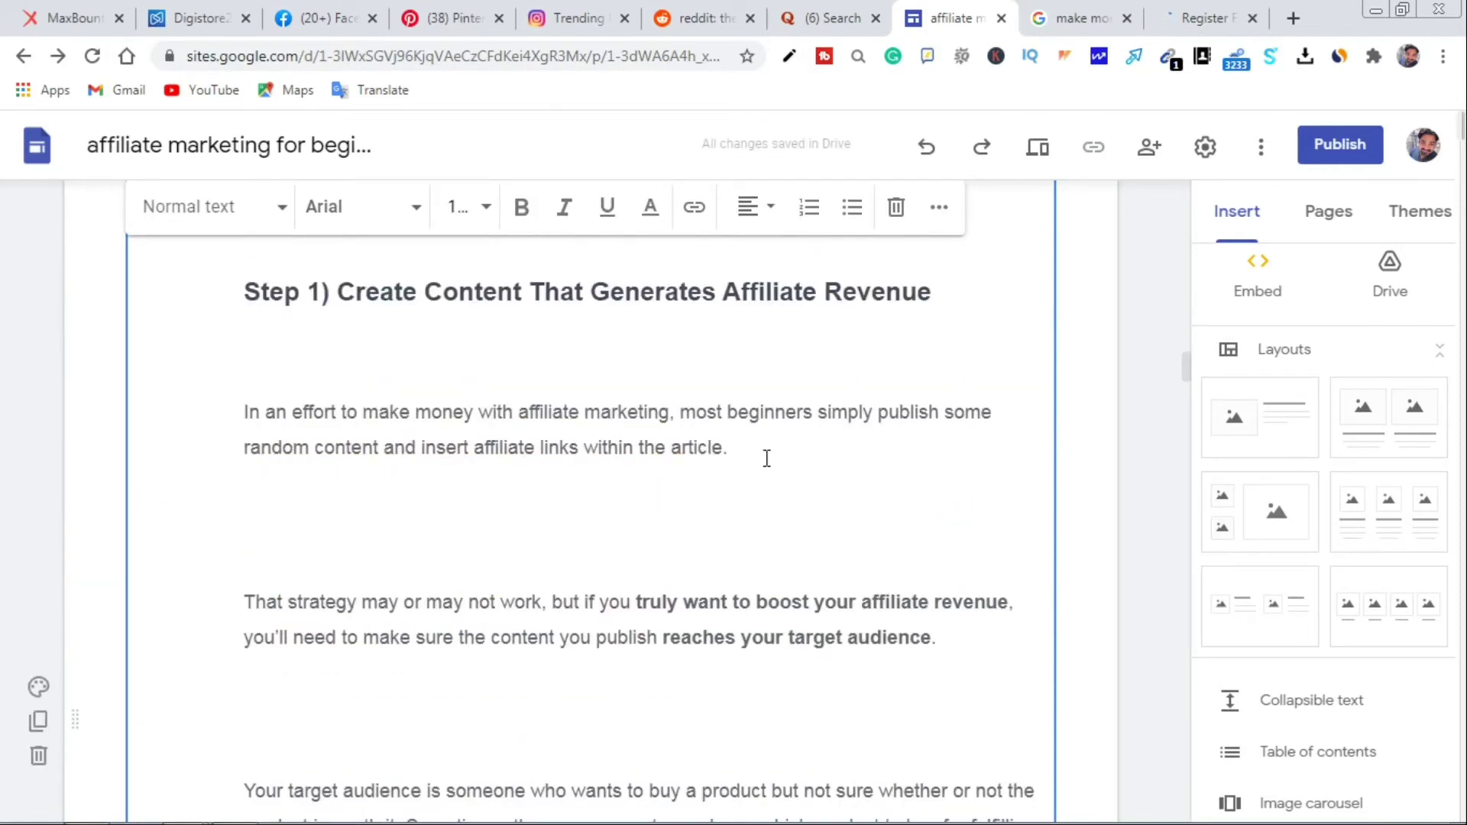
{"action": "left_click", "coordinate": [765, 459]}
{"action": "key", "text": "Return"}
{"action": "key", "text": "Return"}
{"action": "key", "text": "ctrl+v"}
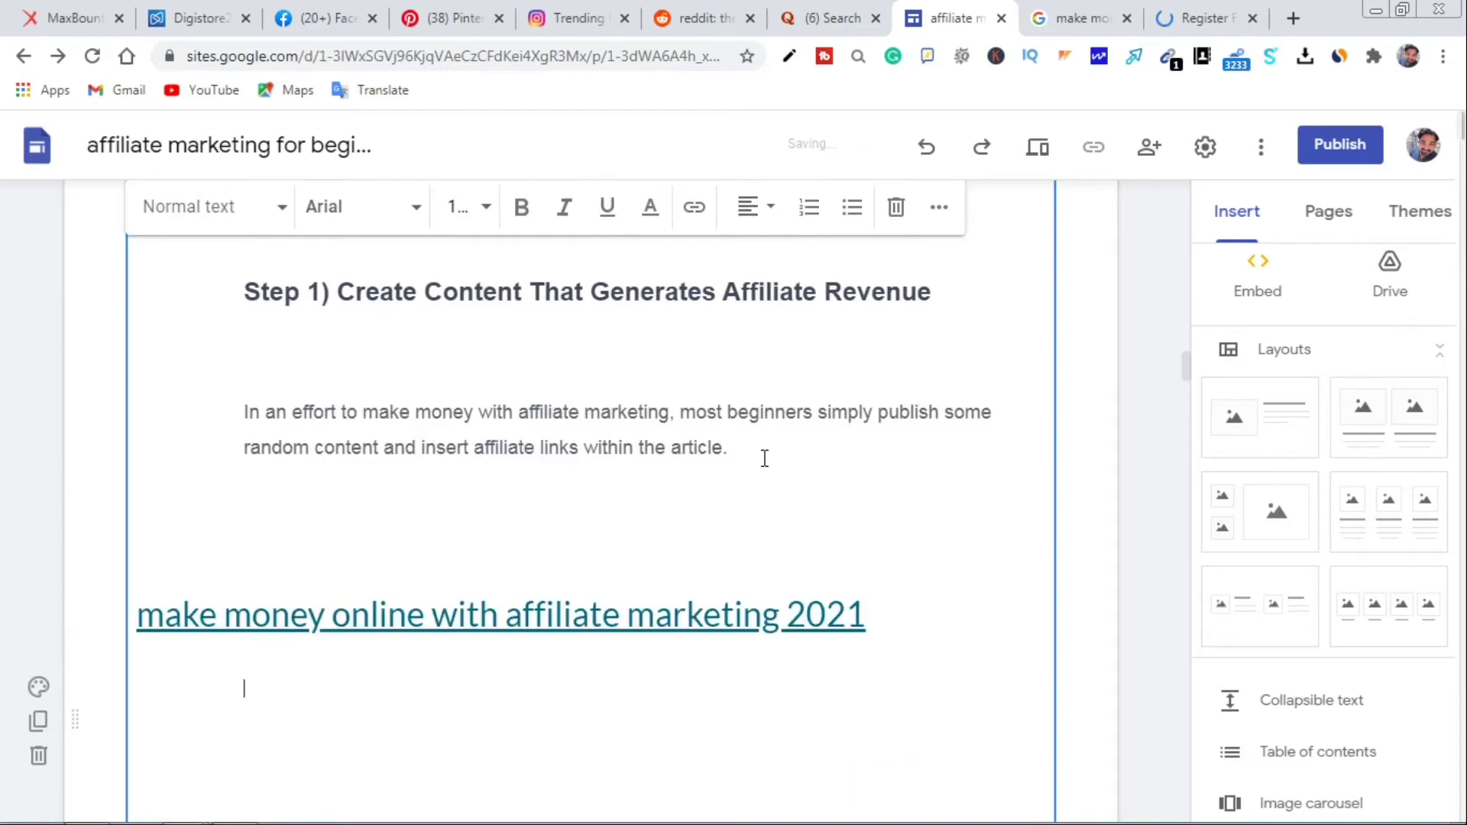
Review the affiliate links placed in the article, the insertable page elements and the fields for adding a button
{"action": "scroll", "coordinate": [749, 489], "scroll_direction": "down", "scroll_amount": 7}
{"action": "scroll", "coordinate": [718, 515], "scroll_direction": "up", "scroll_amount": 8}
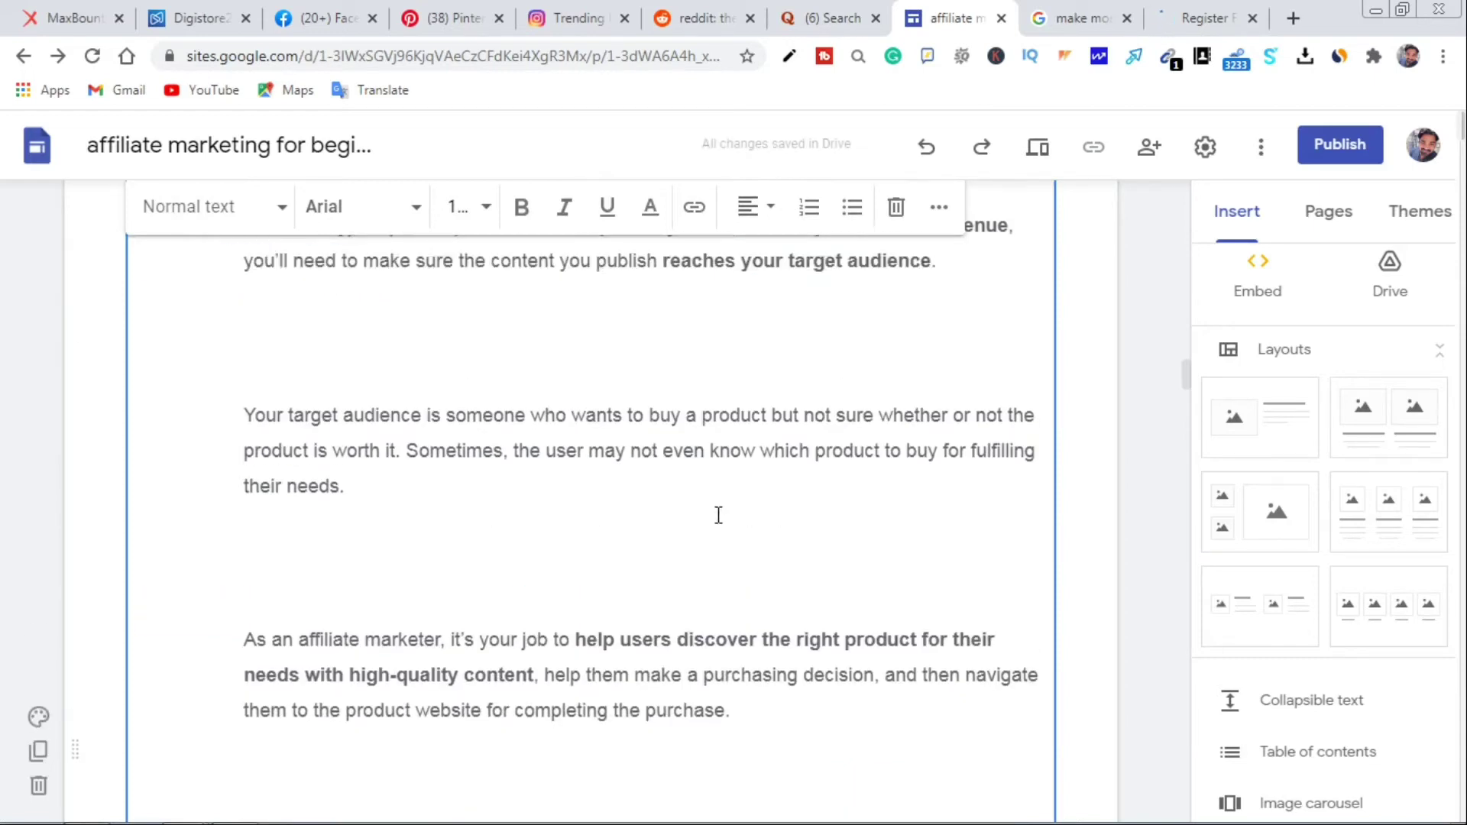
{"action": "scroll", "coordinate": [718, 515], "scroll_direction": "up", "scroll_amount": 1}
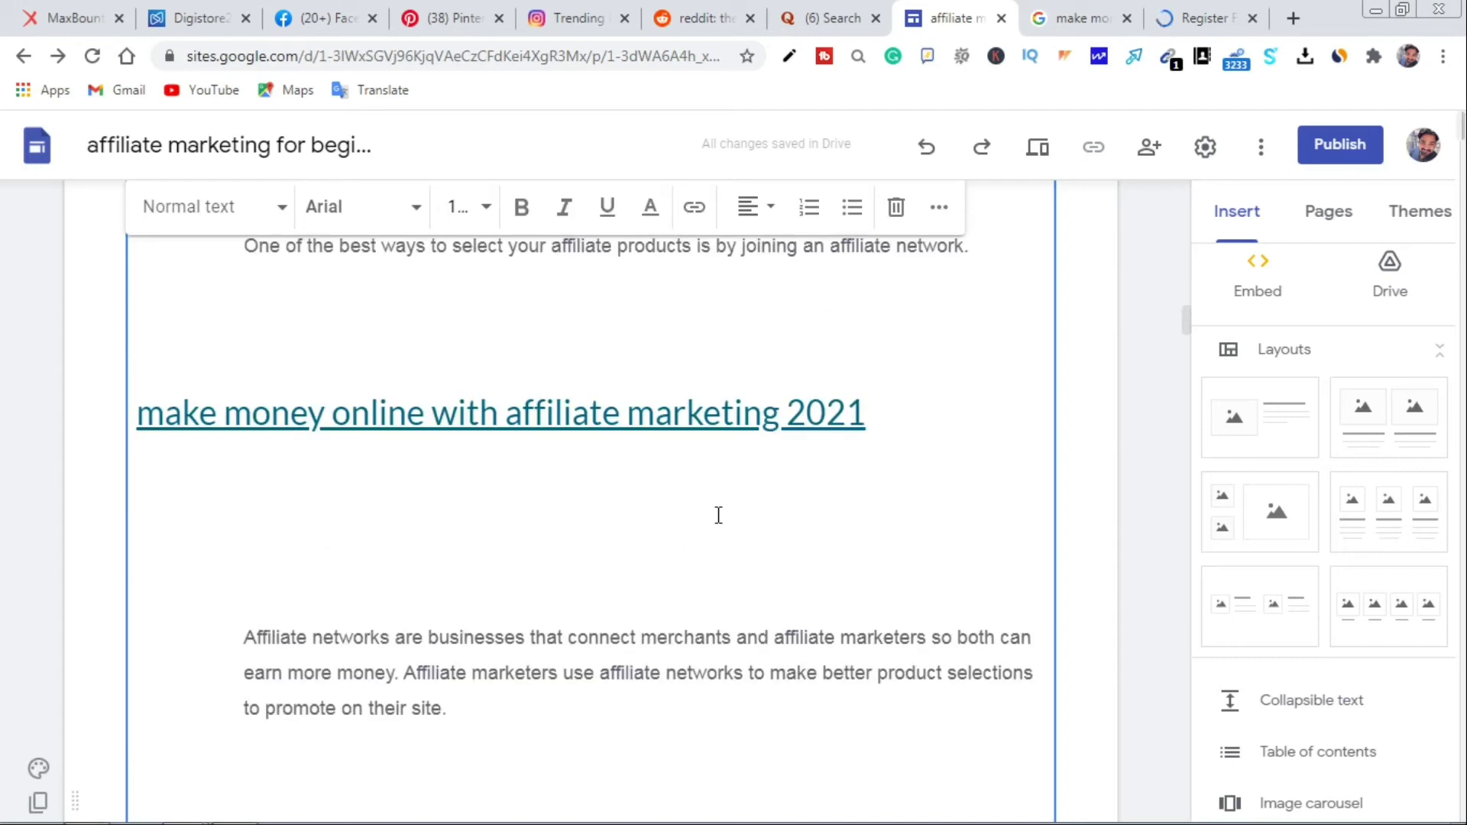
{"action": "scroll", "coordinate": [459, 481], "scroll_direction": "up", "scroll_amount": 10}
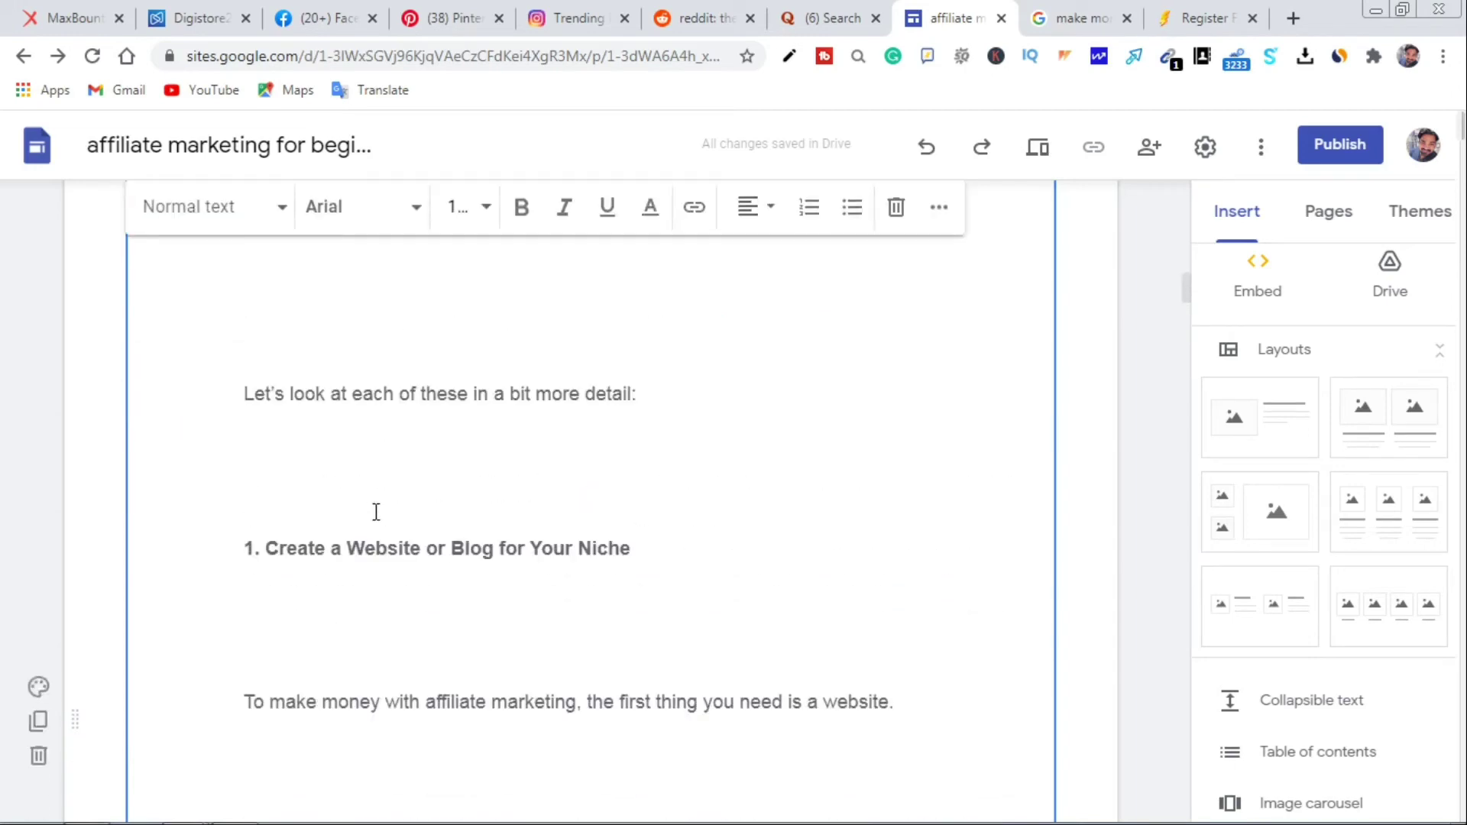
{"action": "scroll", "coordinate": [763, 495], "scroll_direction": "up", "scroll_amount": 7}
{"action": "scroll", "coordinate": [727, 497], "scroll_direction": "down", "scroll_amount": 5}
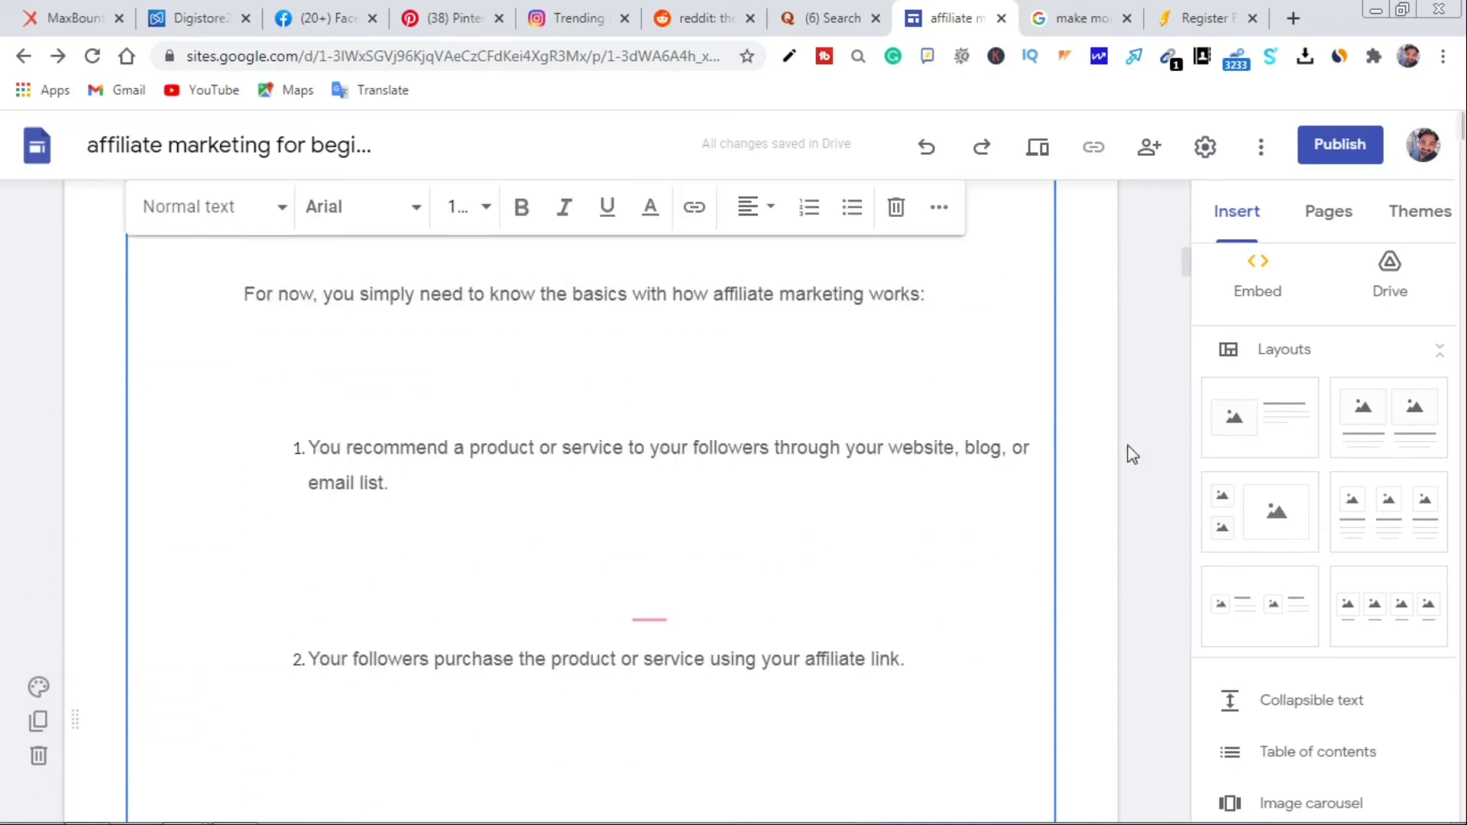
{"action": "scroll", "coordinate": [1336, 466], "scroll_direction": "down", "scroll_amount": 7}
{"action": "scroll", "coordinate": [730, 464], "scroll_direction": "down", "scroll_amount": 10}
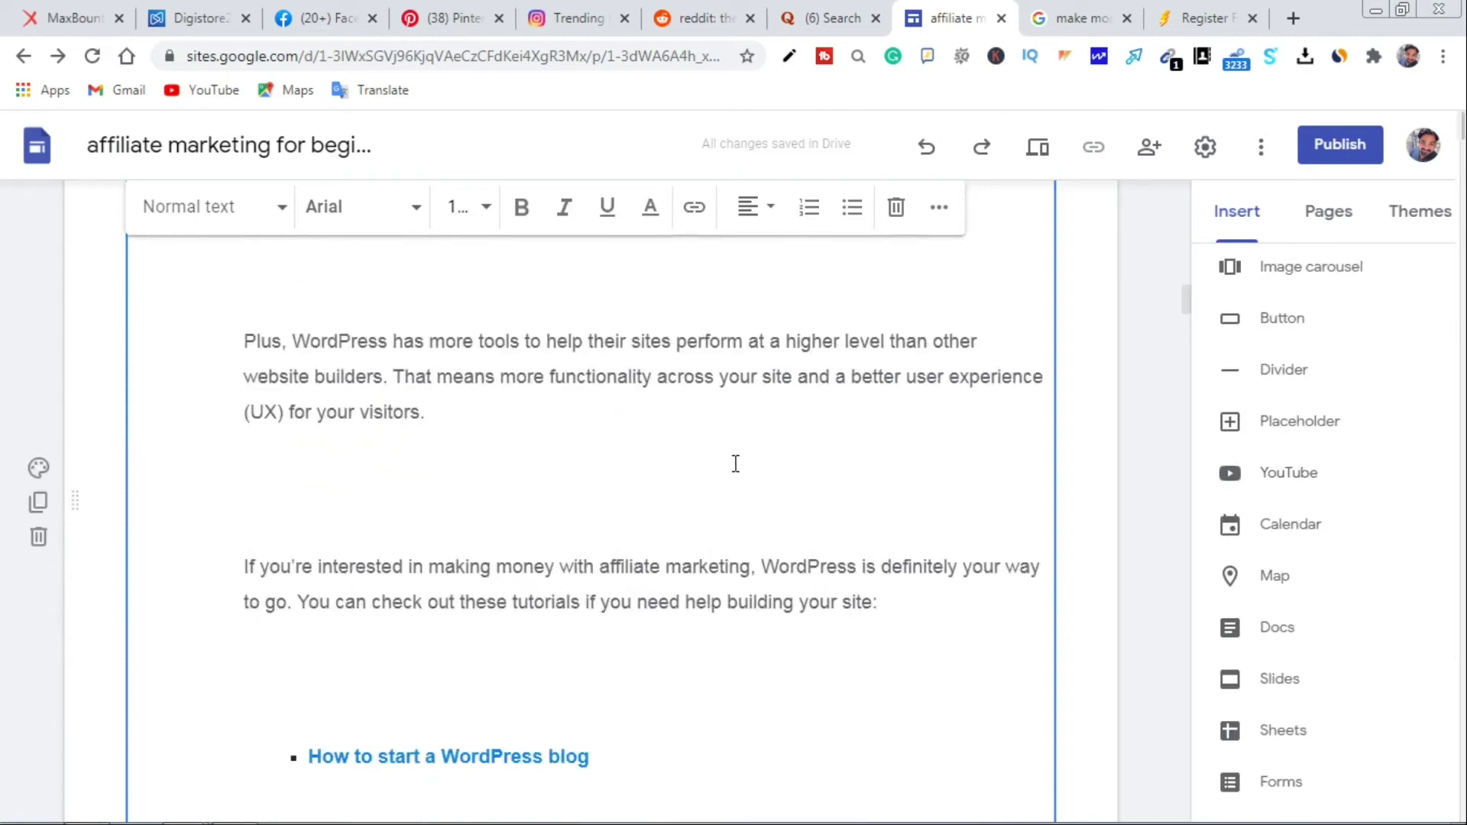
{"action": "scroll", "coordinate": [1332, 516], "scroll_direction": "down", "scroll_amount": 5}
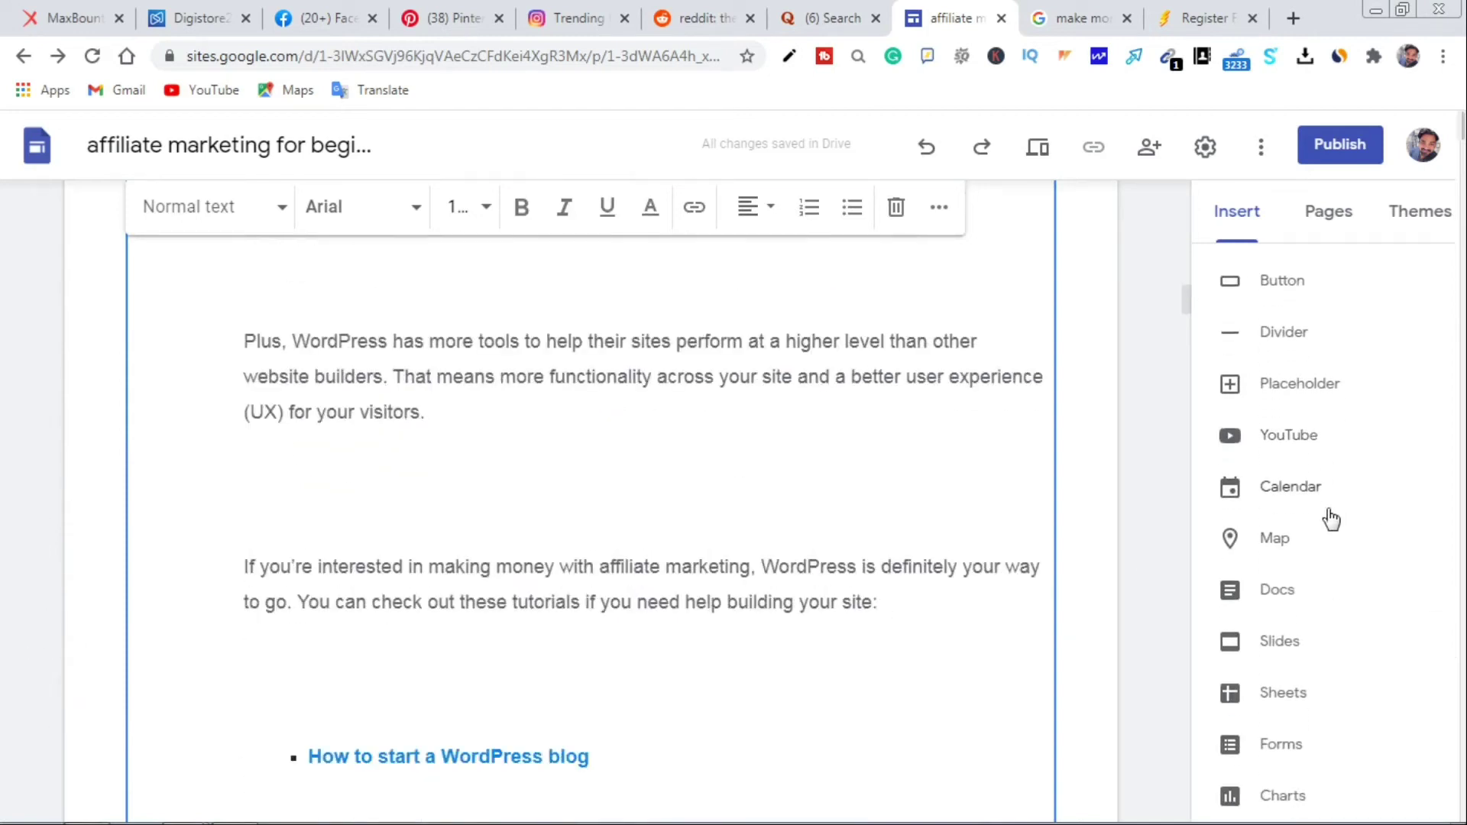
{"action": "scroll", "coordinate": [1302, 550], "scroll_direction": "up", "scroll_amount": 5}
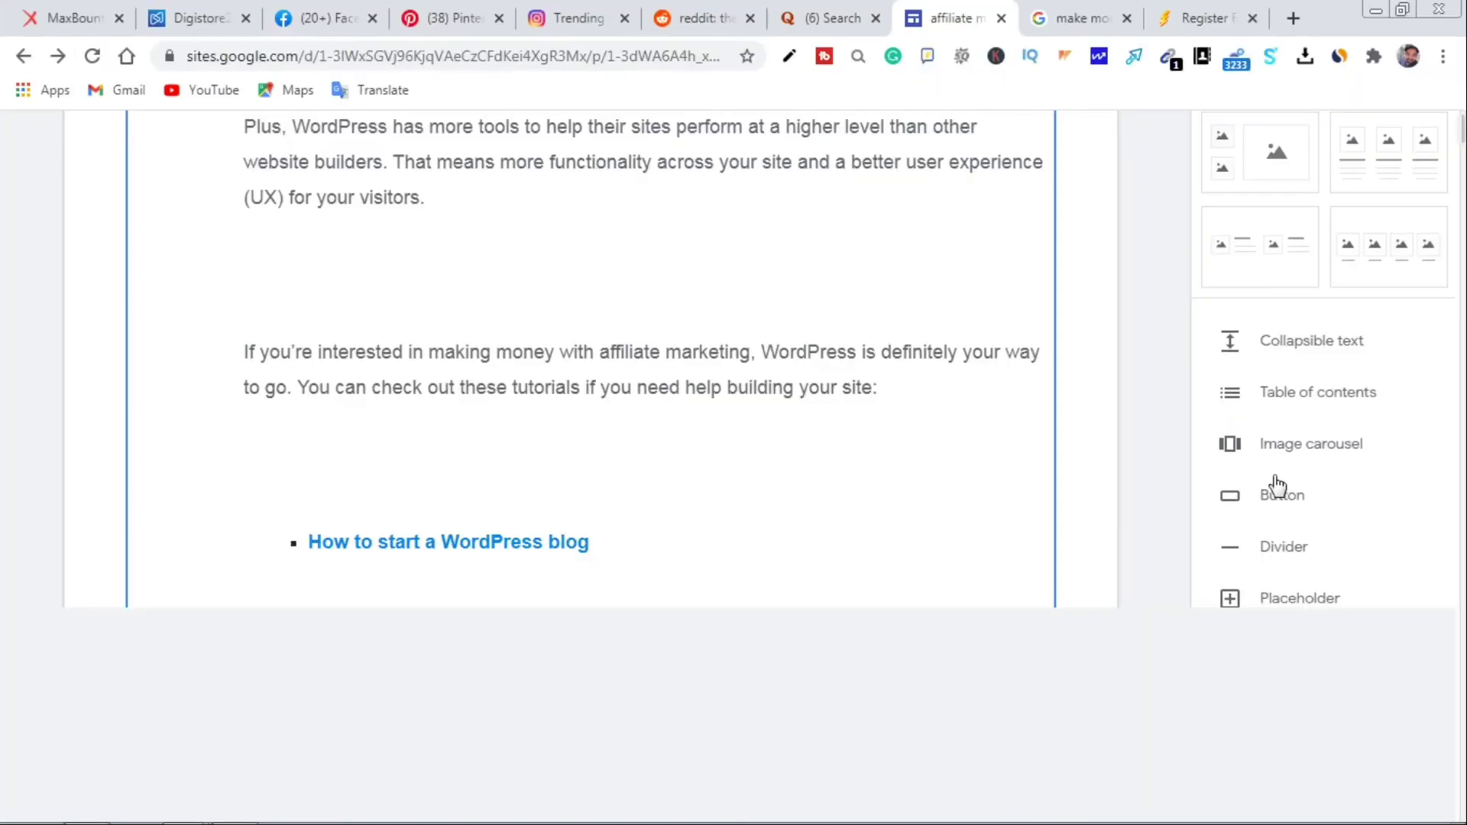
{"action": "left_click", "coordinate": [1278, 489]}
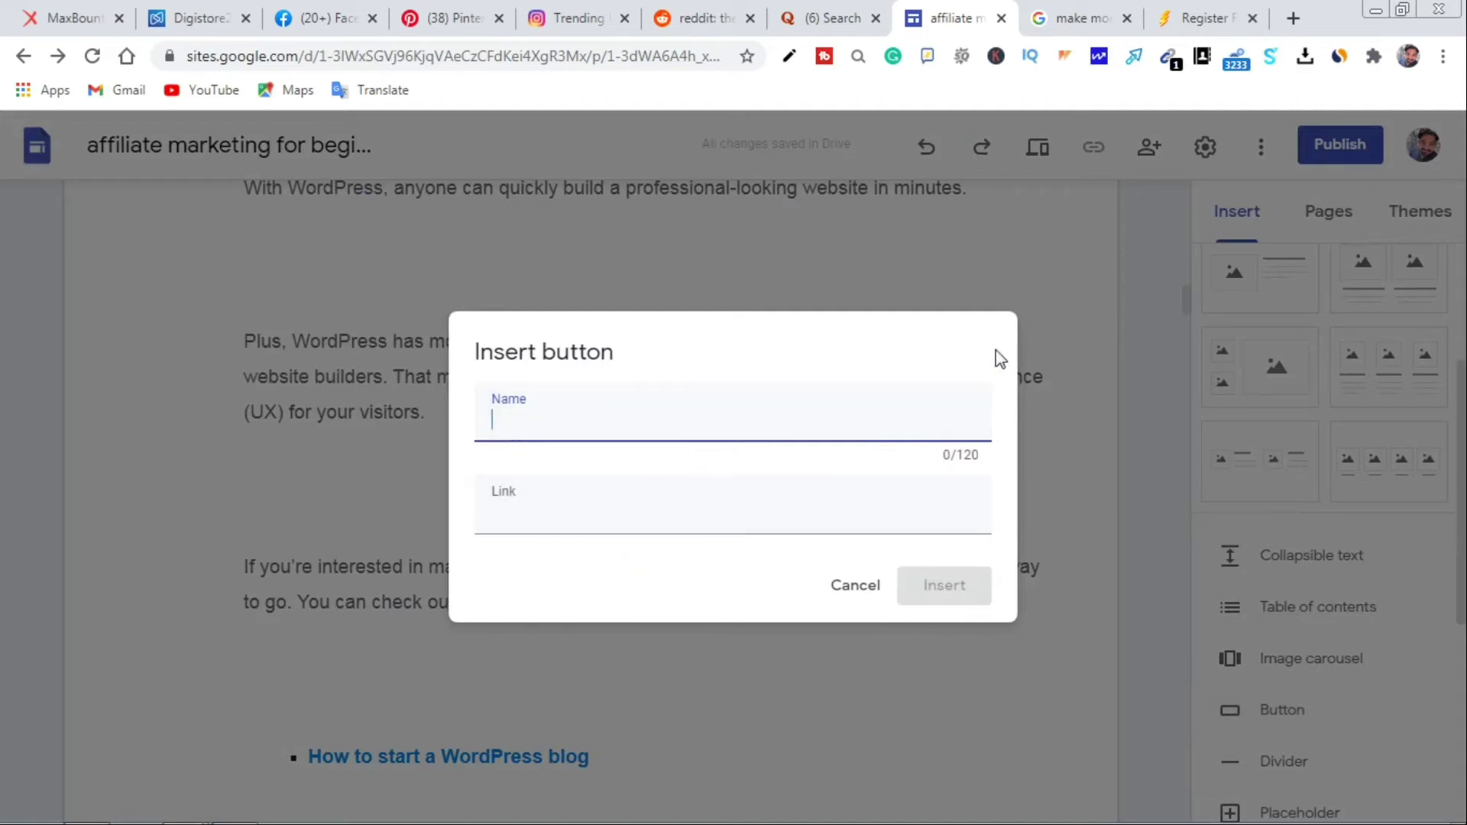
{"action": "left_click", "coordinate": [1071, 268]}
Start inserting a YouTube video and search for the channel owner's name plus "affiliate marketing"
{"action": "scroll", "coordinate": [738, 467], "scroll_direction": "down", "scroll_amount": 10}
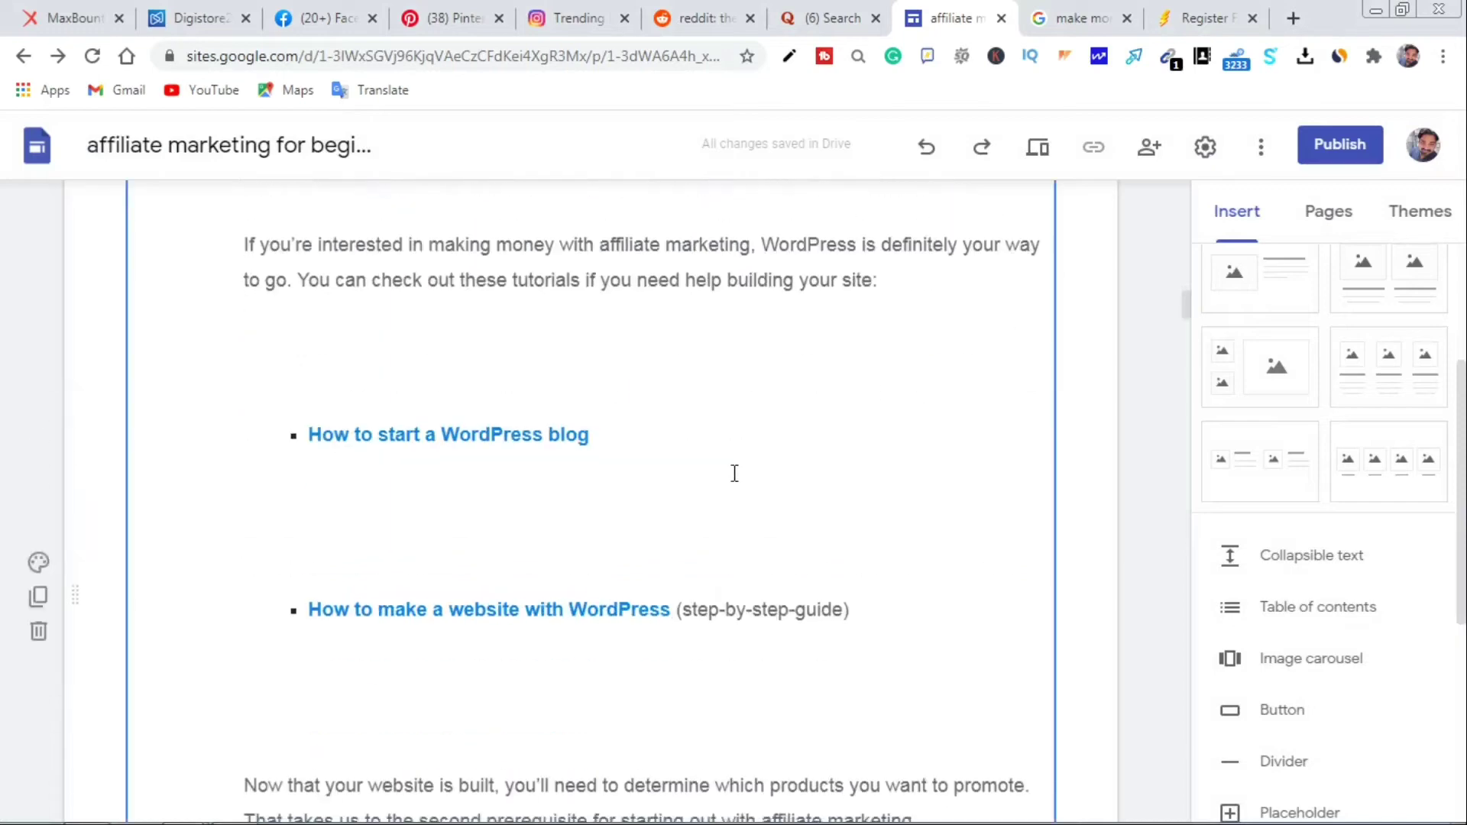
{"action": "scroll", "coordinate": [1332, 652], "scroll_direction": "down", "scroll_amount": 4}
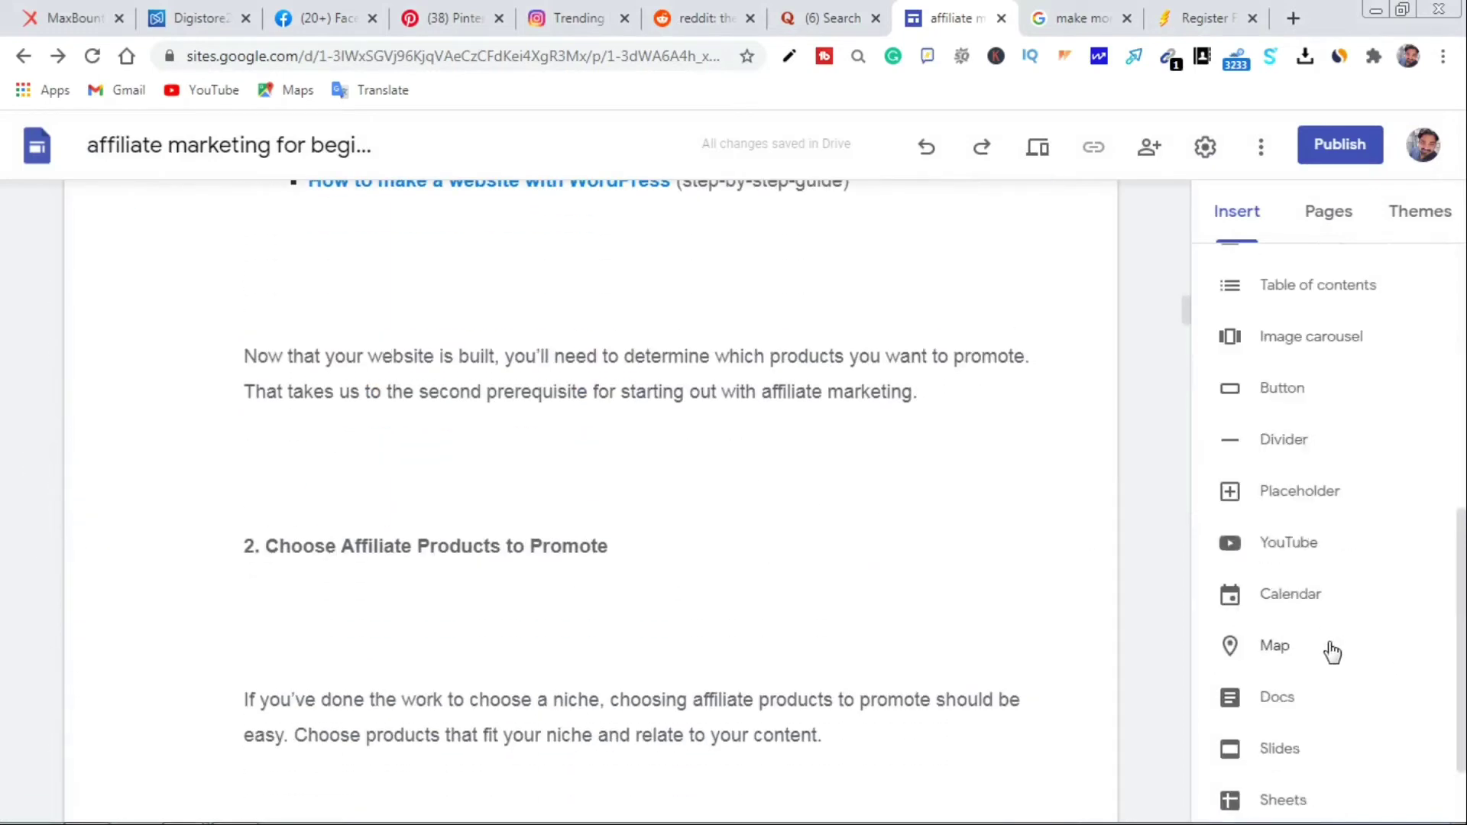
{"action": "left_click", "coordinate": [1289, 546]}
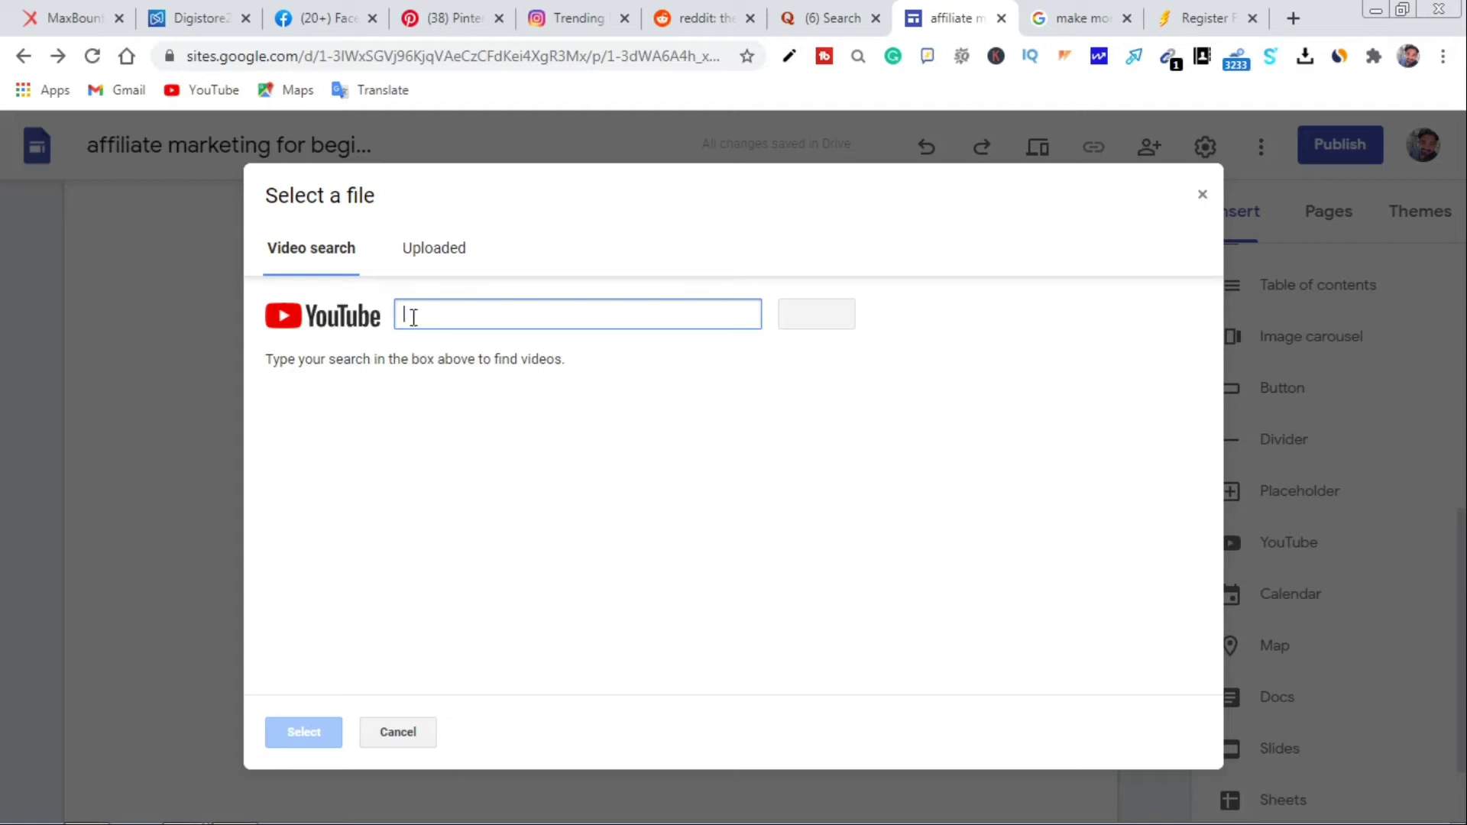
{"action": "left_click", "coordinate": [466, 314]}
{"action": "type", "text": "vikas ingle affiliate marketing"}
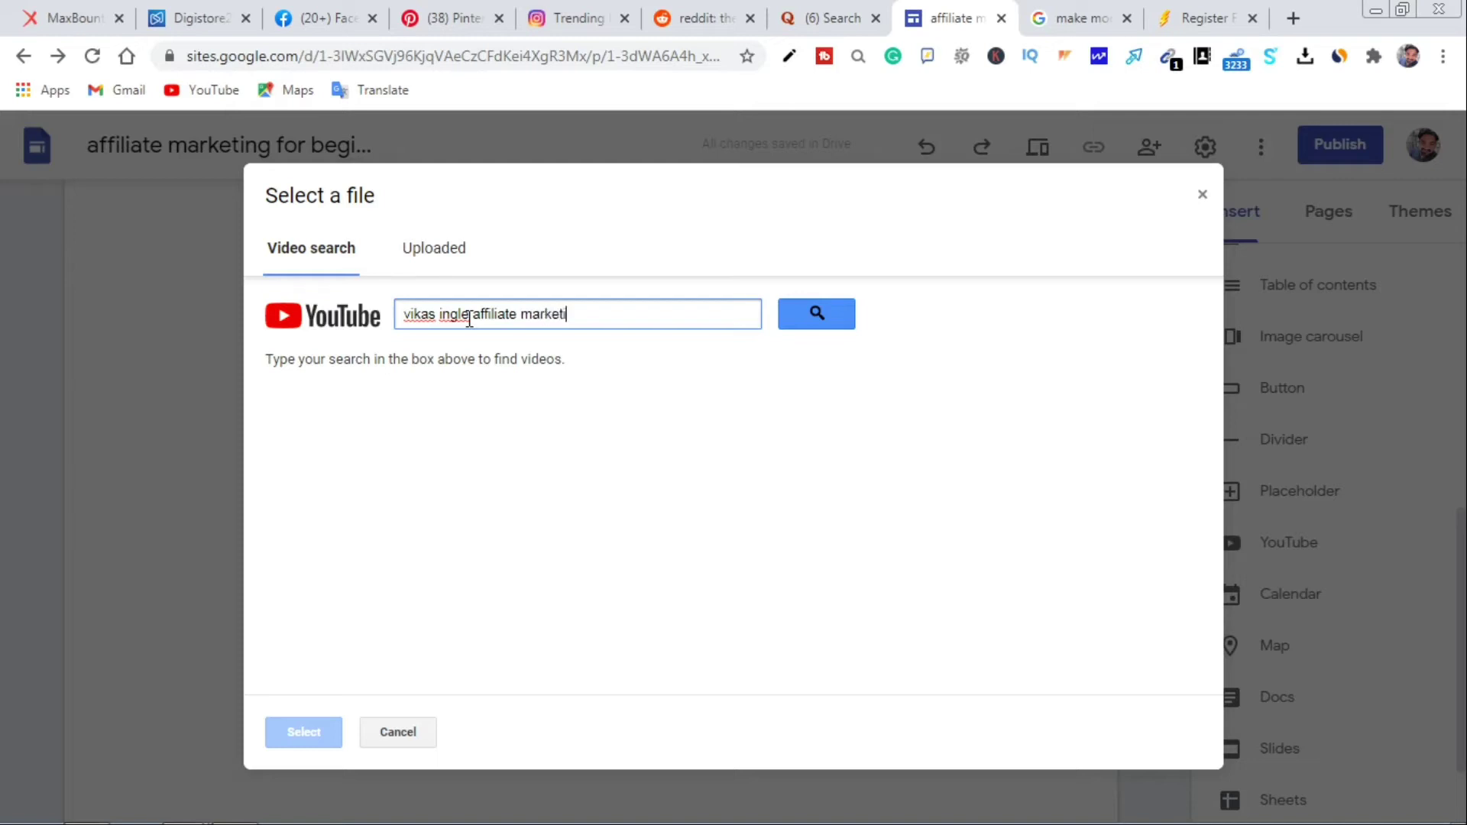
{"action": "left_click", "coordinate": [813, 327]}
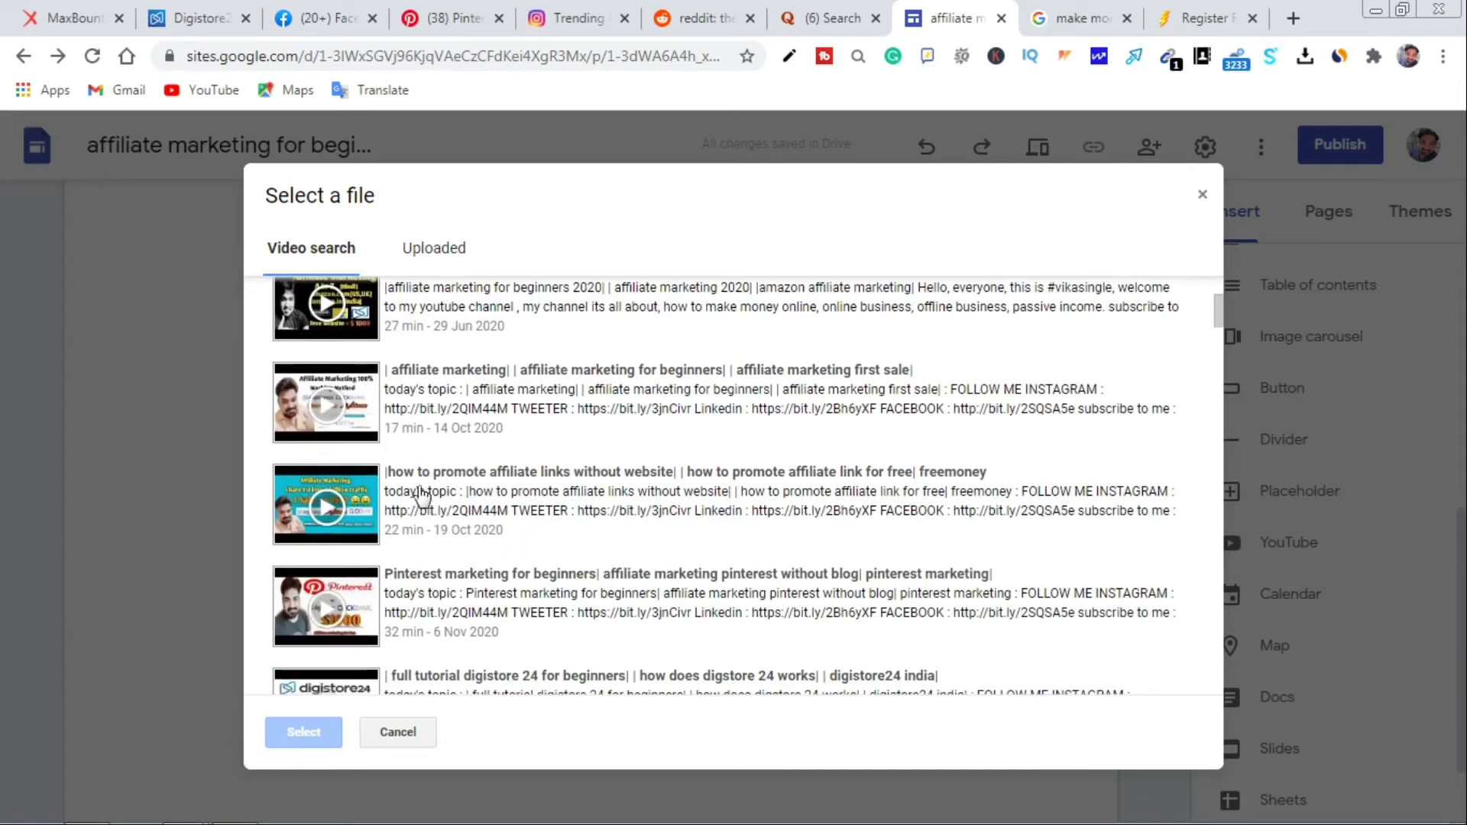
Insert the video "how to promote affiliate links without website" and check it above the article's title
{"action": "left_click", "coordinate": [369, 512]}
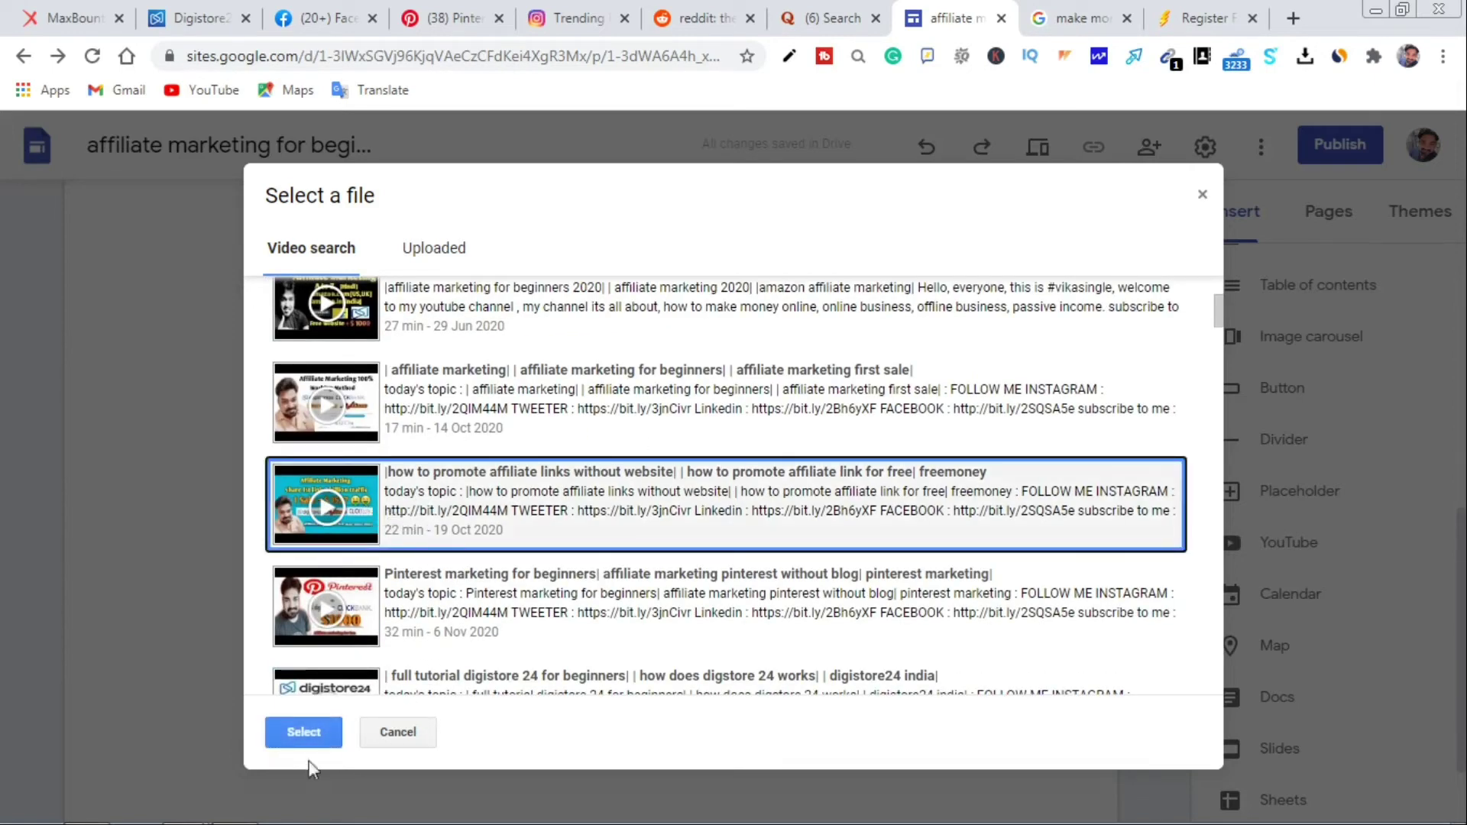
{"action": "left_click", "coordinate": [300, 731]}
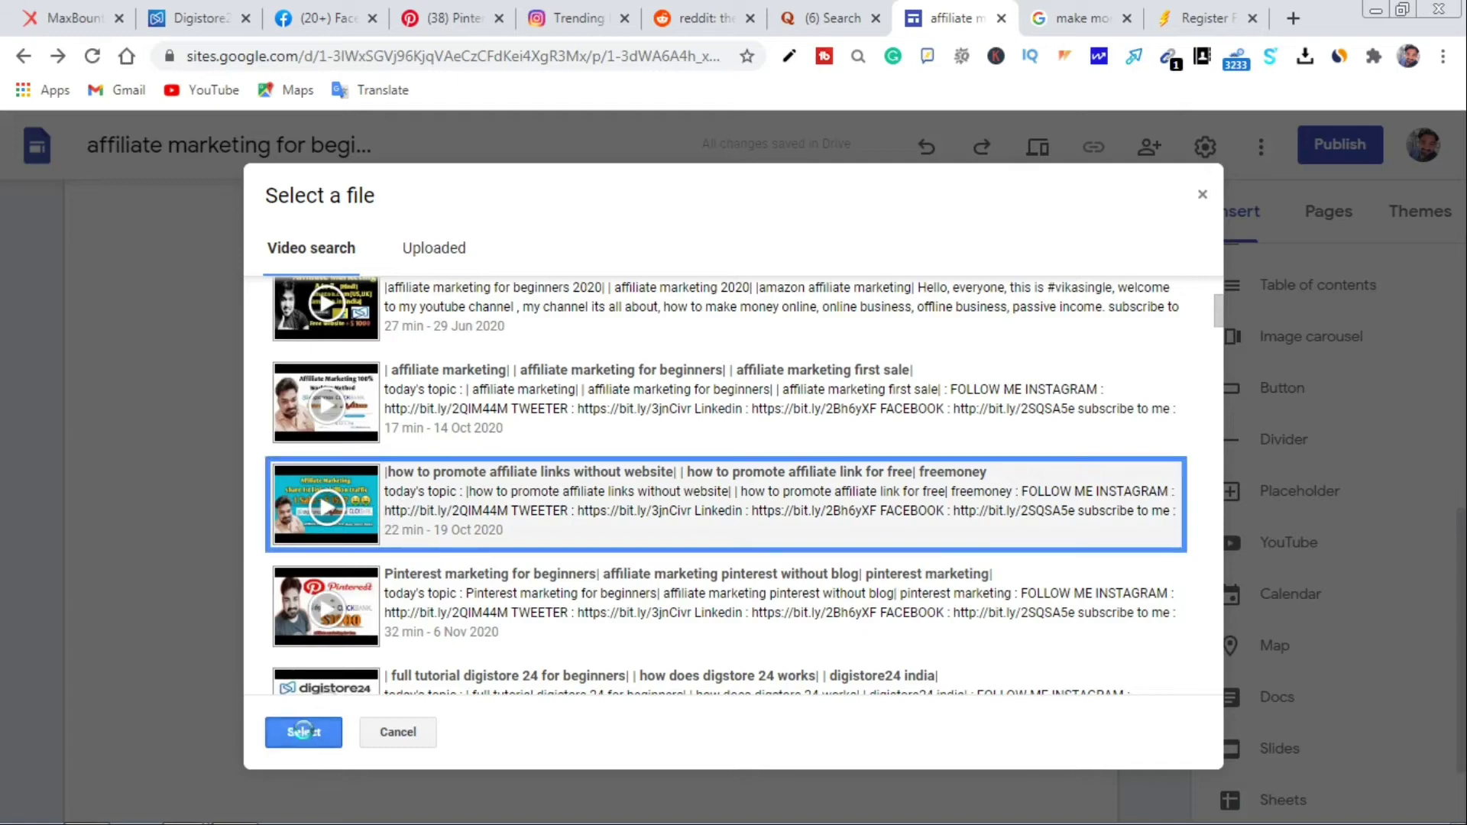
{"action": "scroll", "coordinate": [481, 566], "scroll_direction": "up", "scroll_amount": 10}
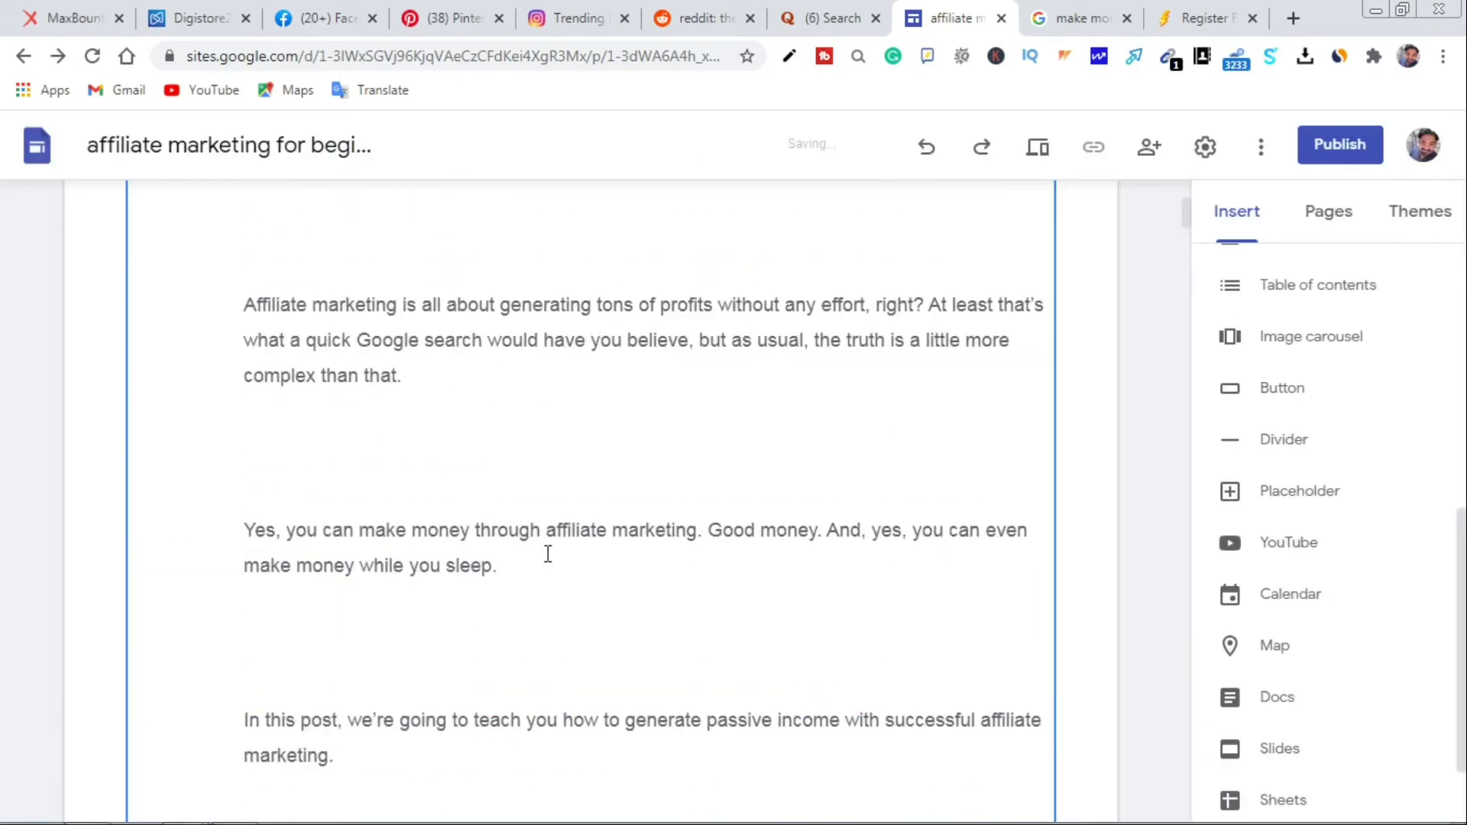
{"action": "scroll", "coordinate": [548, 554], "scroll_direction": "up", "scroll_amount": 5}
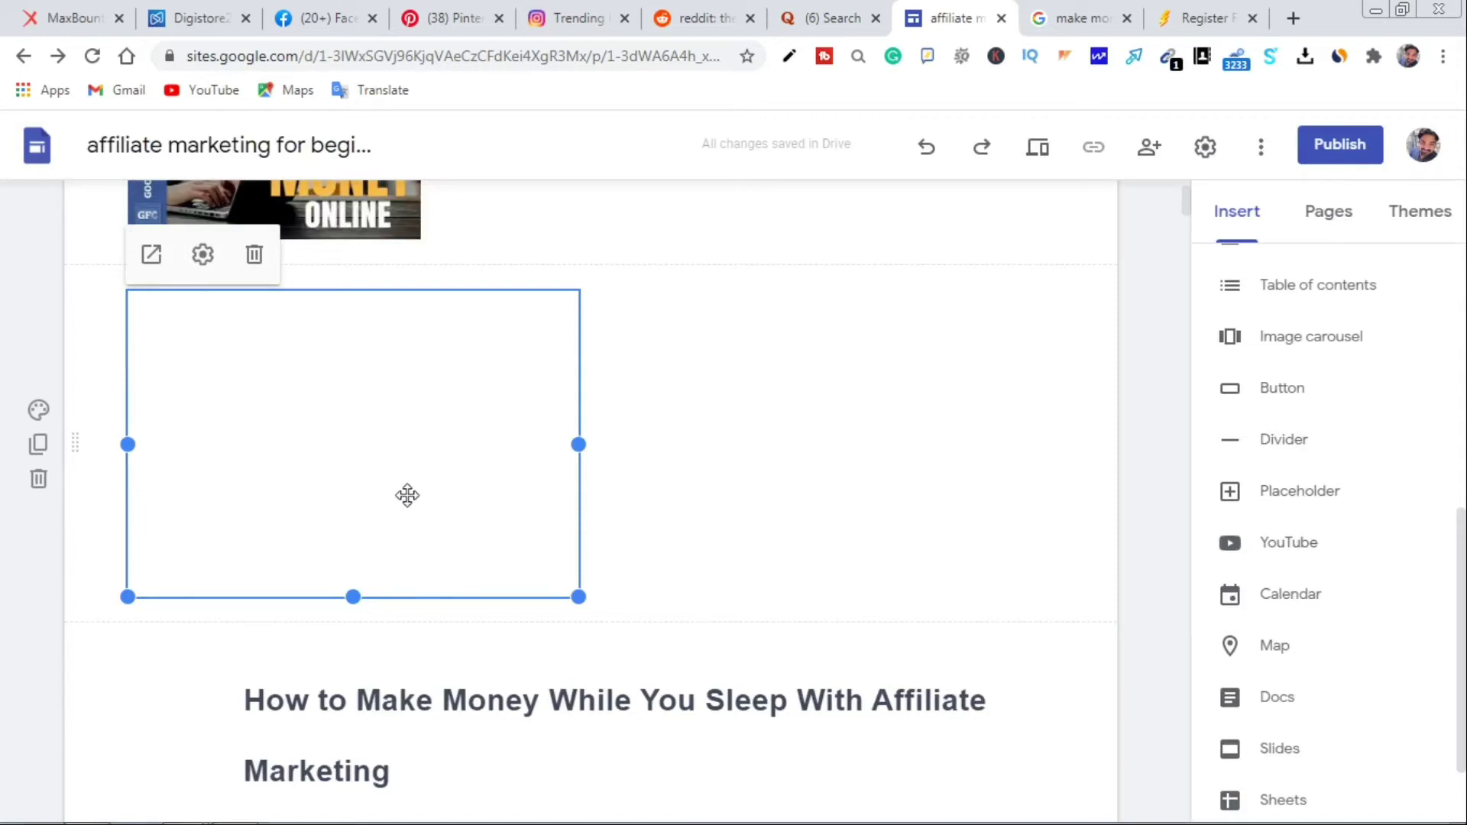
{"action": "left_click", "coordinate": [756, 476]}
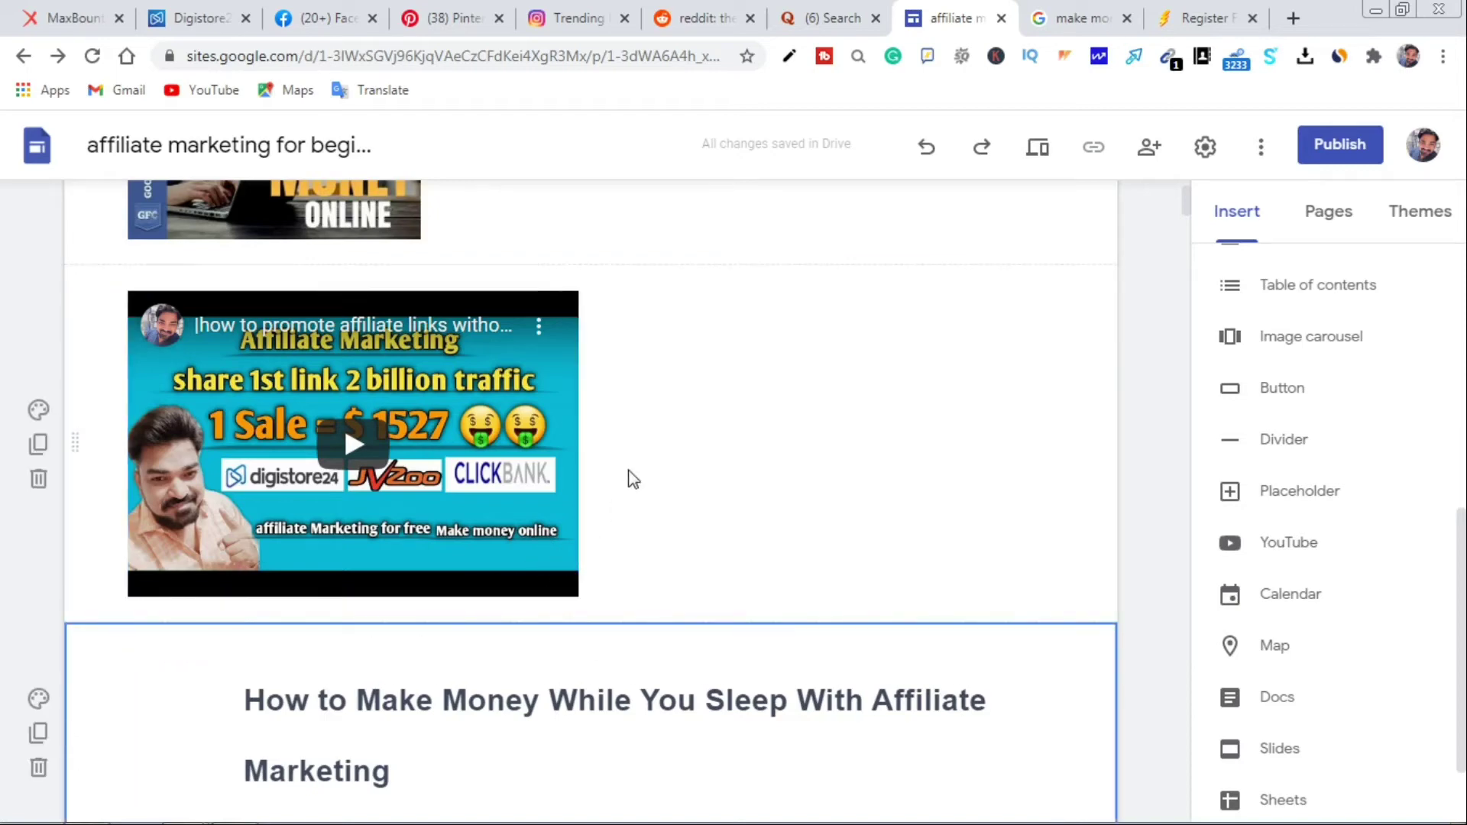
Review the page from the header and images through the embedded video to the article's title and first linked caption
{"action": "scroll", "coordinate": [520, 445], "scroll_direction": "up", "scroll_amount": 4}
{"action": "scroll", "coordinate": [373, 585], "scroll_direction": "down", "scroll_amount": 3}
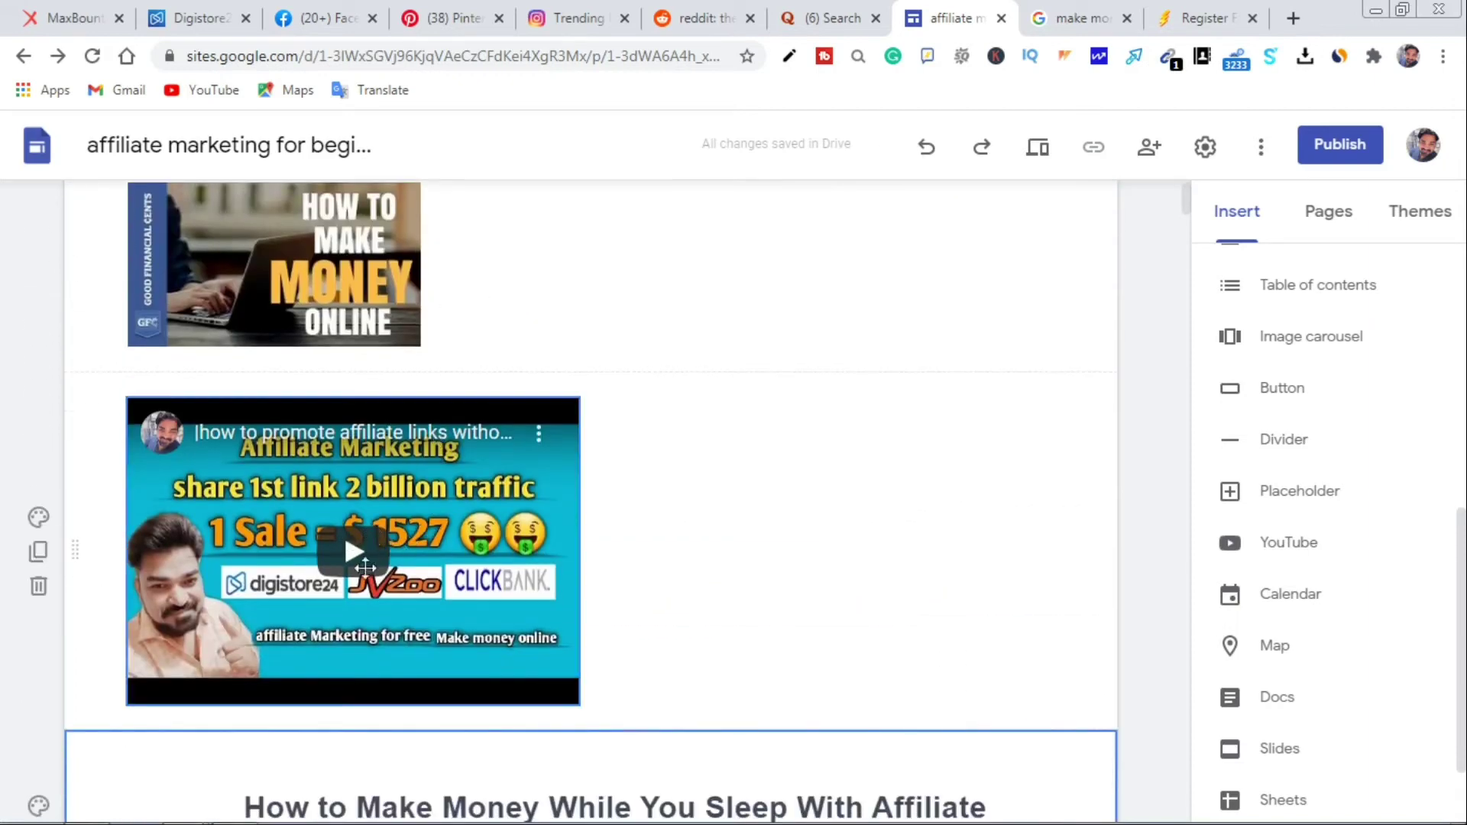
{"action": "scroll", "coordinate": [373, 584], "scroll_direction": "down", "scroll_amount": 8}
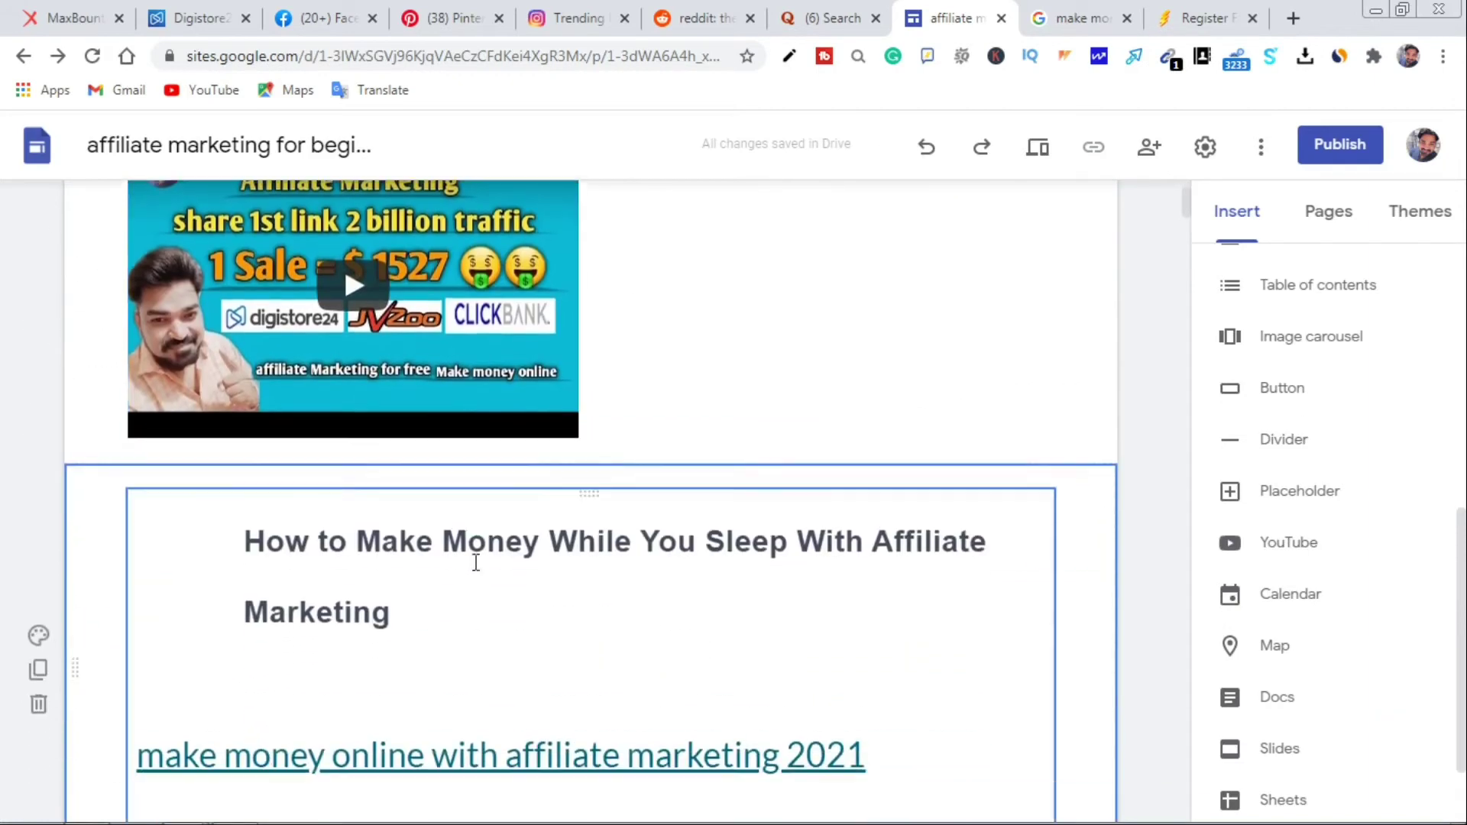
{"action": "scroll", "coordinate": [493, 604], "scroll_direction": "down", "scroll_amount": 5}
{"action": "scroll", "coordinate": [765, 581], "scroll_direction": "up", "scroll_amount": 8}
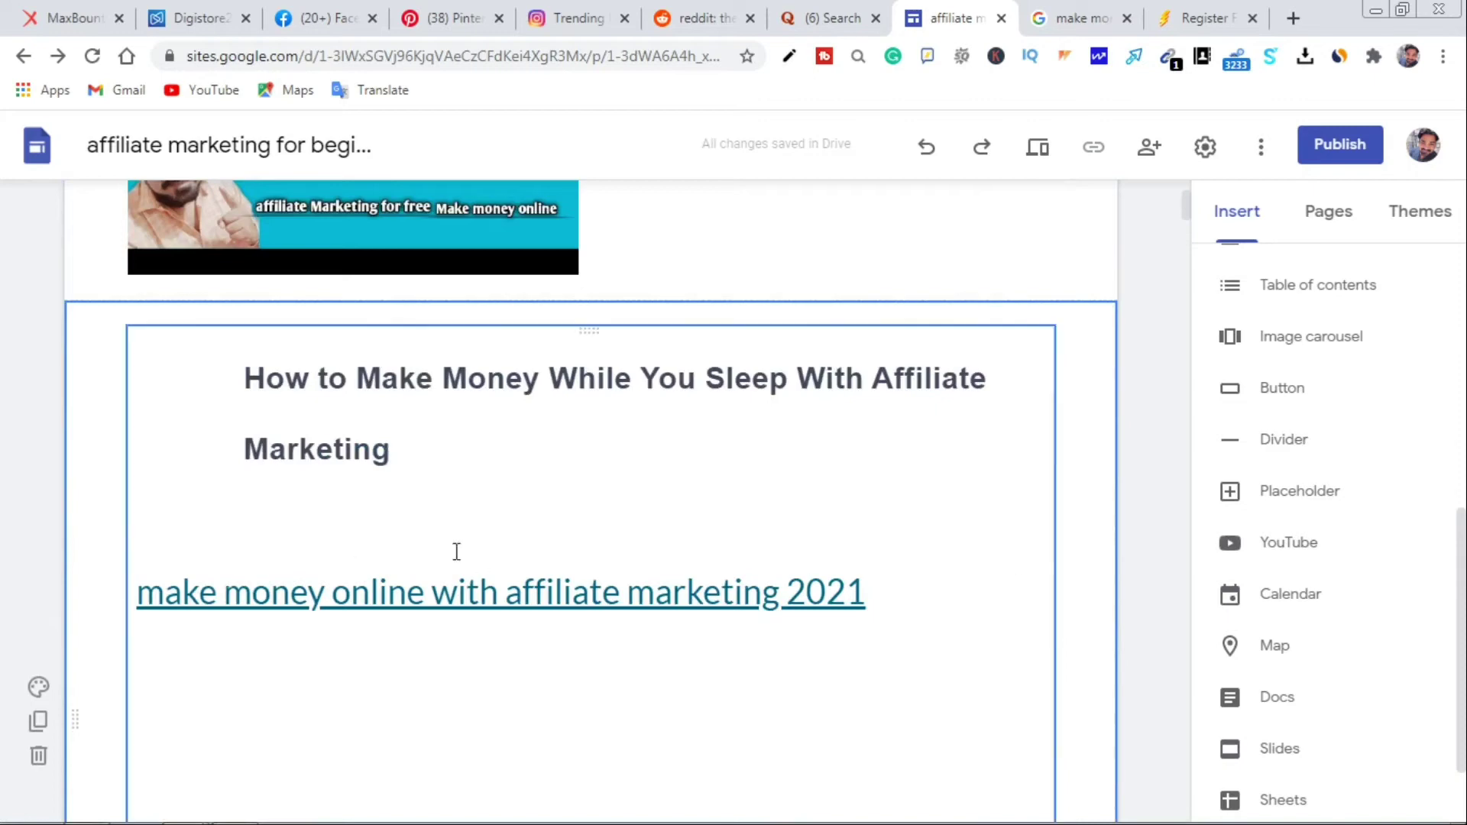
{"action": "scroll", "coordinate": [687, 458], "scroll_direction": "up", "scroll_amount": 5}
{"action": "scroll", "coordinate": [579, 479], "scroll_direction": "up", "scroll_amount": 5}
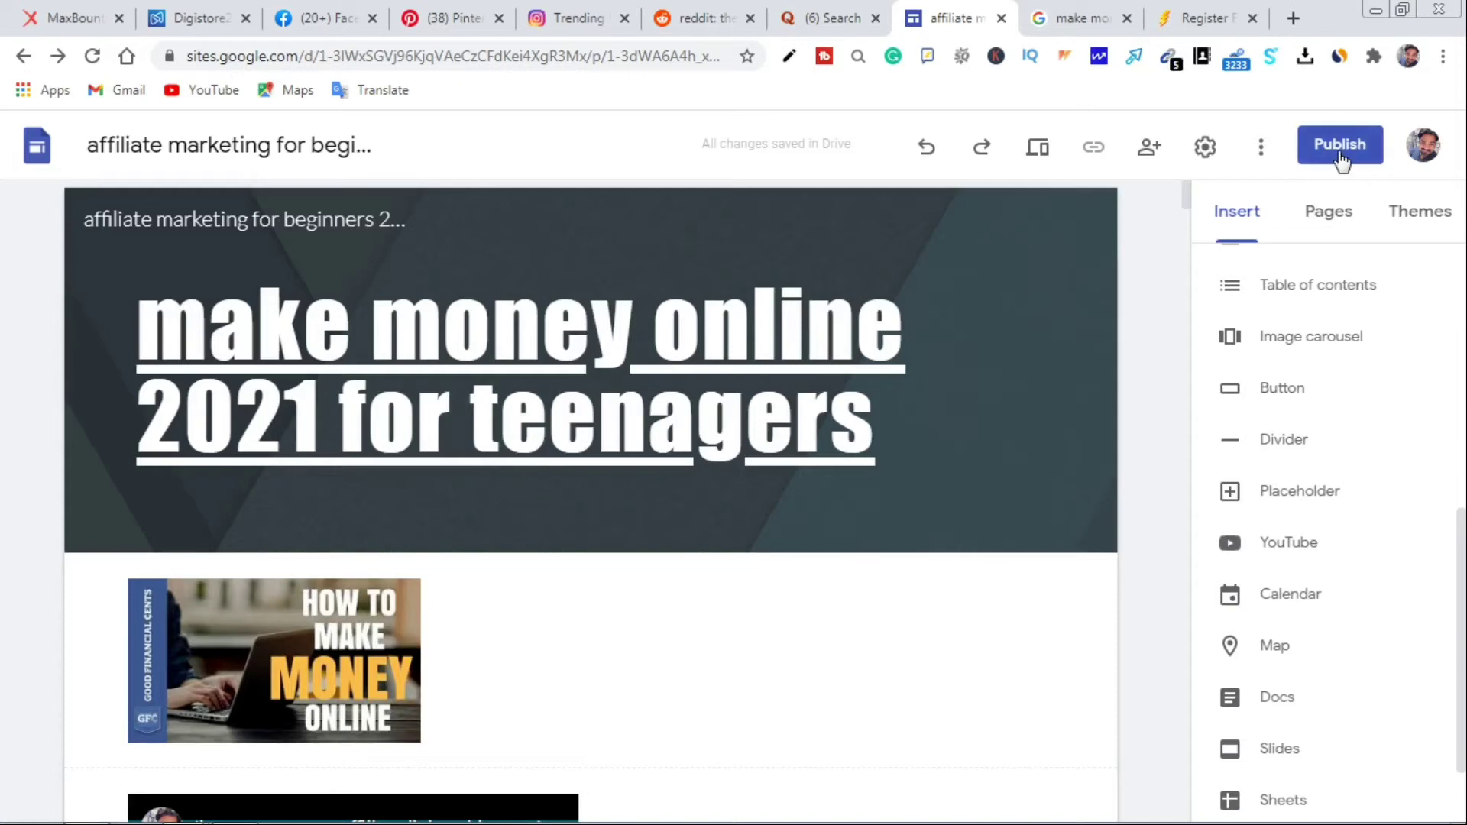
Publish the site to the web with the address "affiliate-marketing-for-kids"
{"action": "left_click", "coordinate": [1338, 146]}
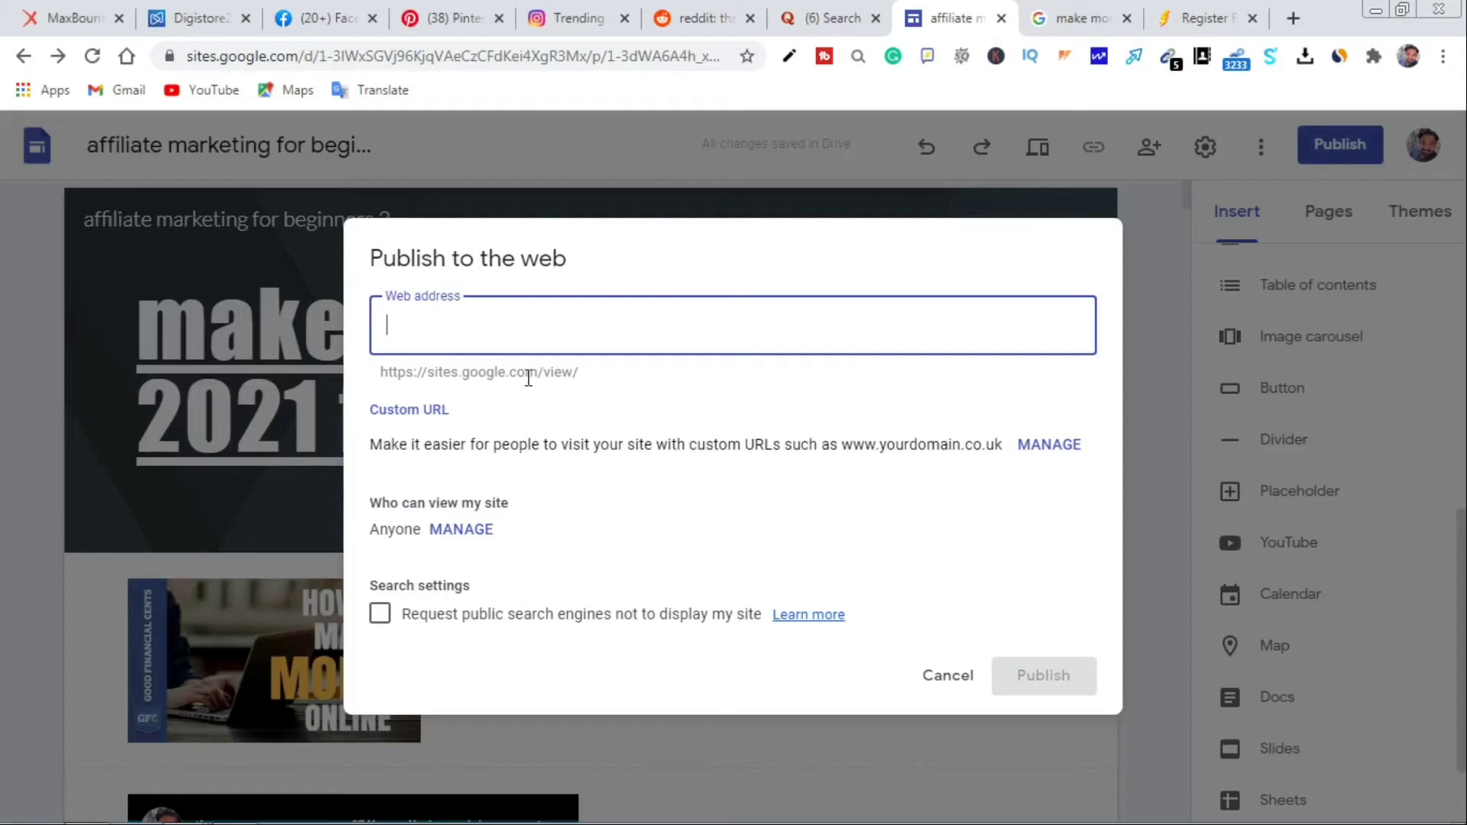
{"action": "type", "text": "affiliate"}
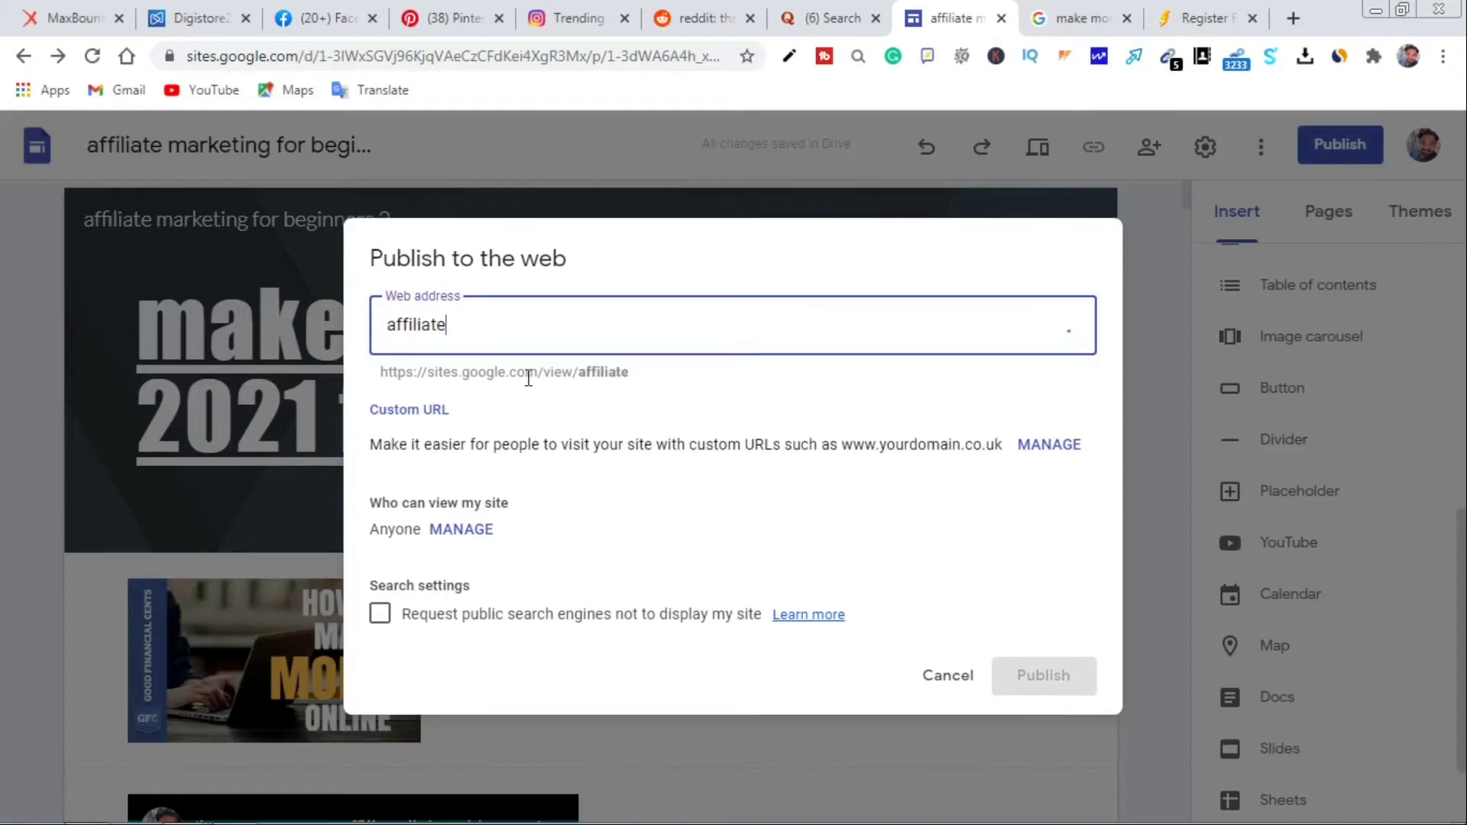
{"action": "type", "text": "-marketing-"}
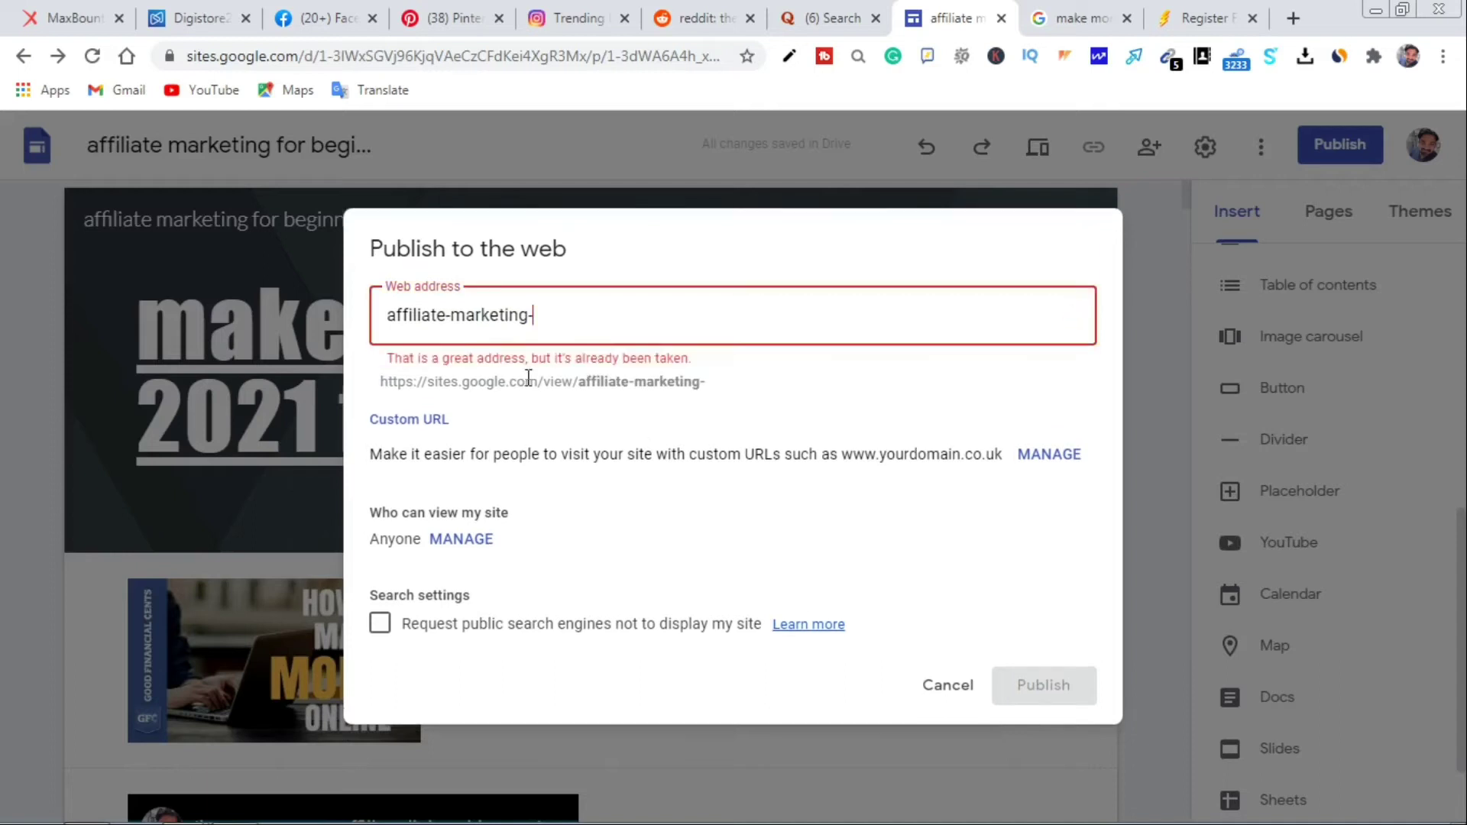
{"action": "type", "text": "for-"}
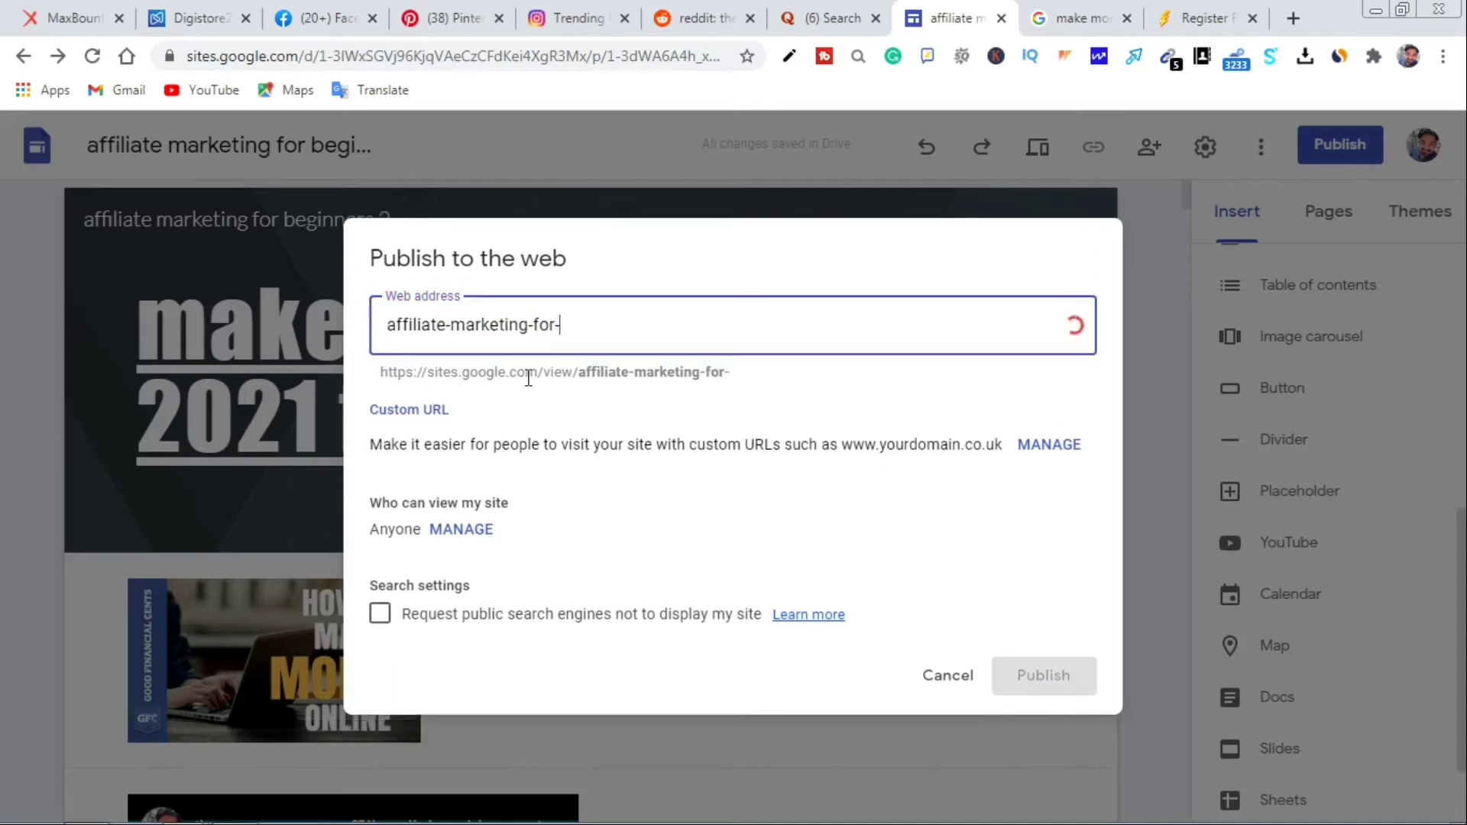
{"action": "type", "text": "kids"}
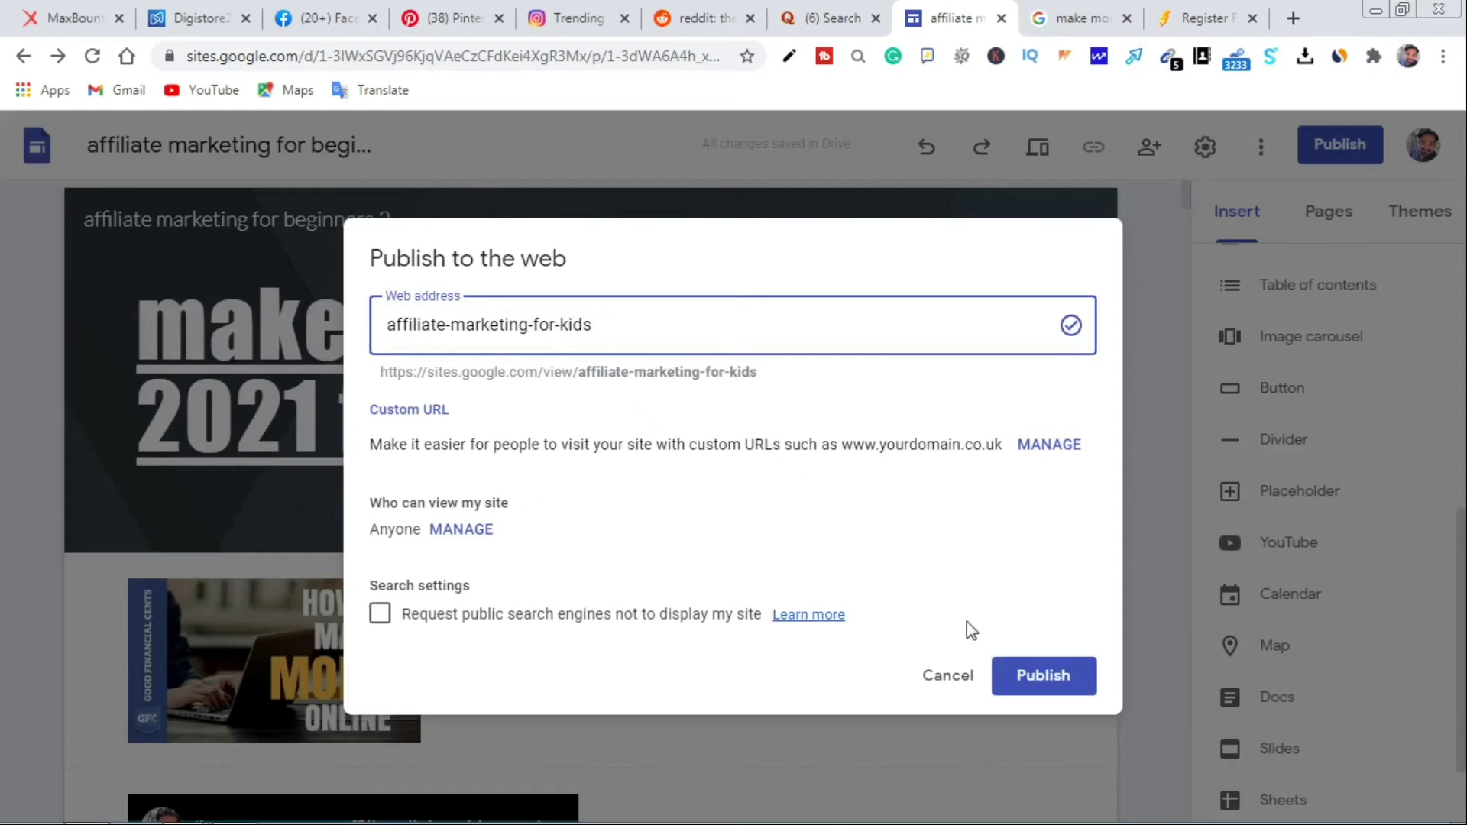
{"action": "left_click", "coordinate": [1066, 694]}
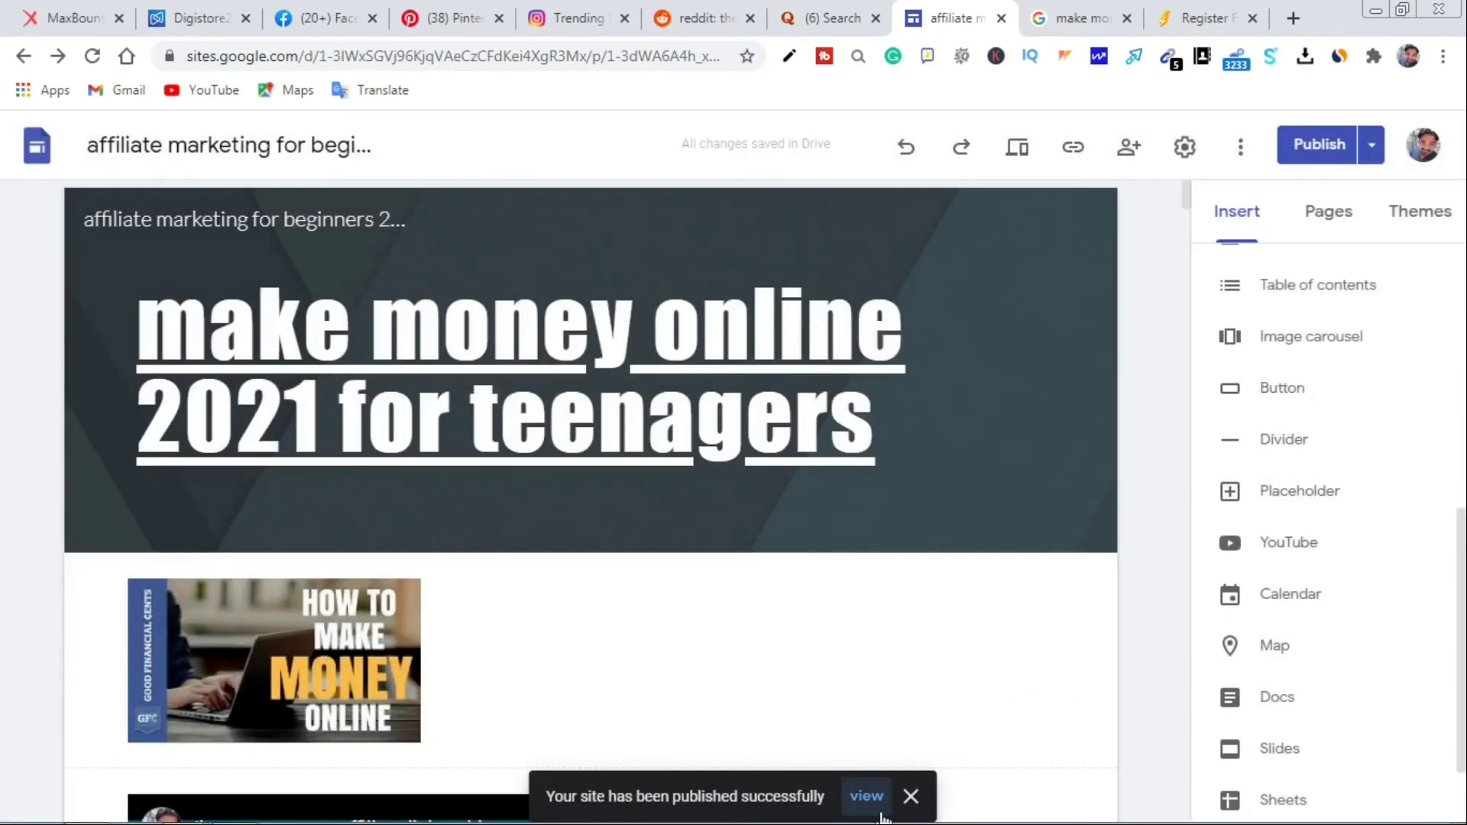
View the published site and examine its header title, linked image, embedded video and article text
{"action": "left_click", "coordinate": [866, 798]}
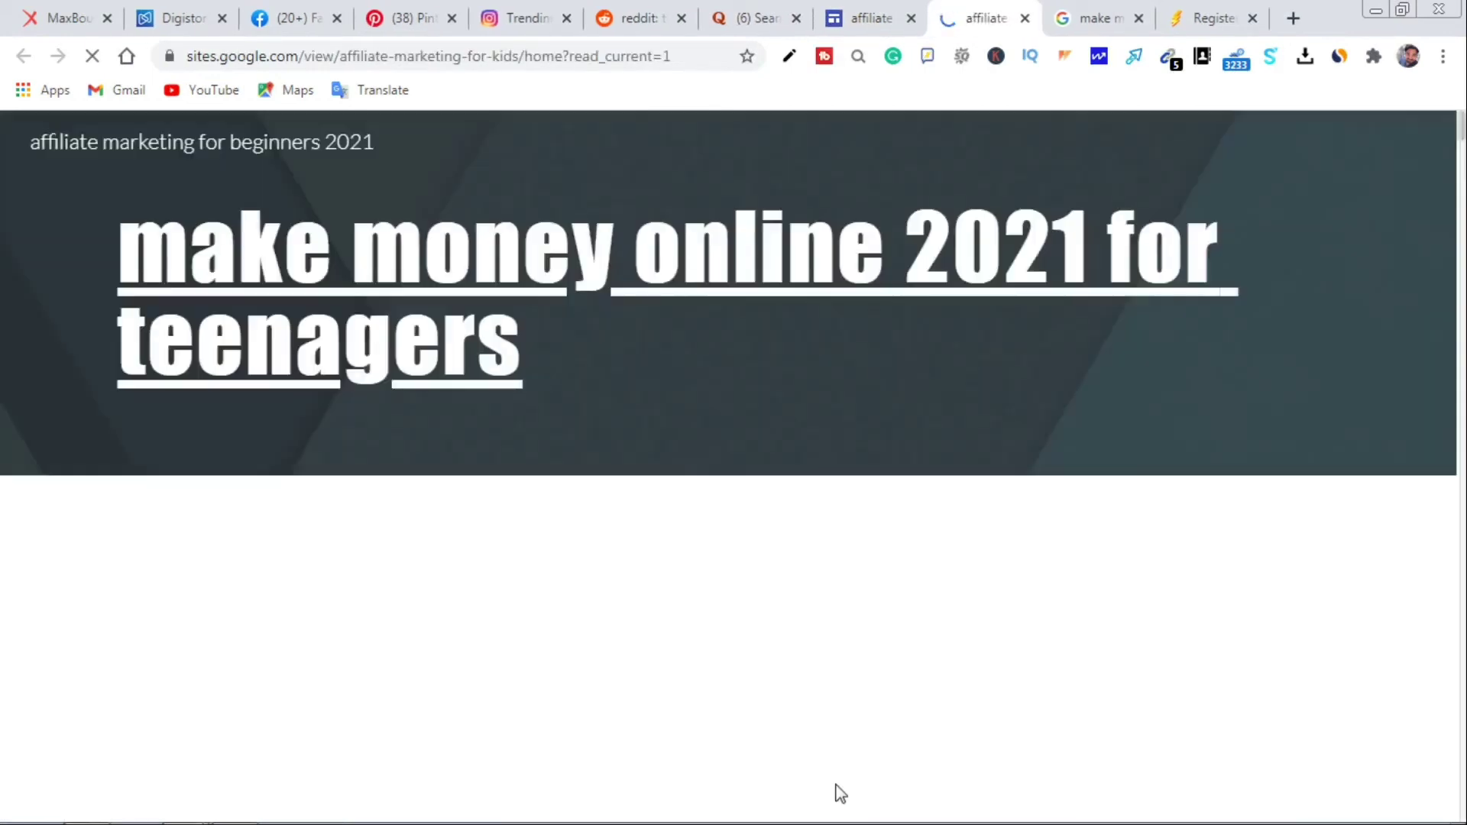
{"action": "scroll", "coordinate": [628, 411], "scroll_direction": "down", "scroll_amount": 7}
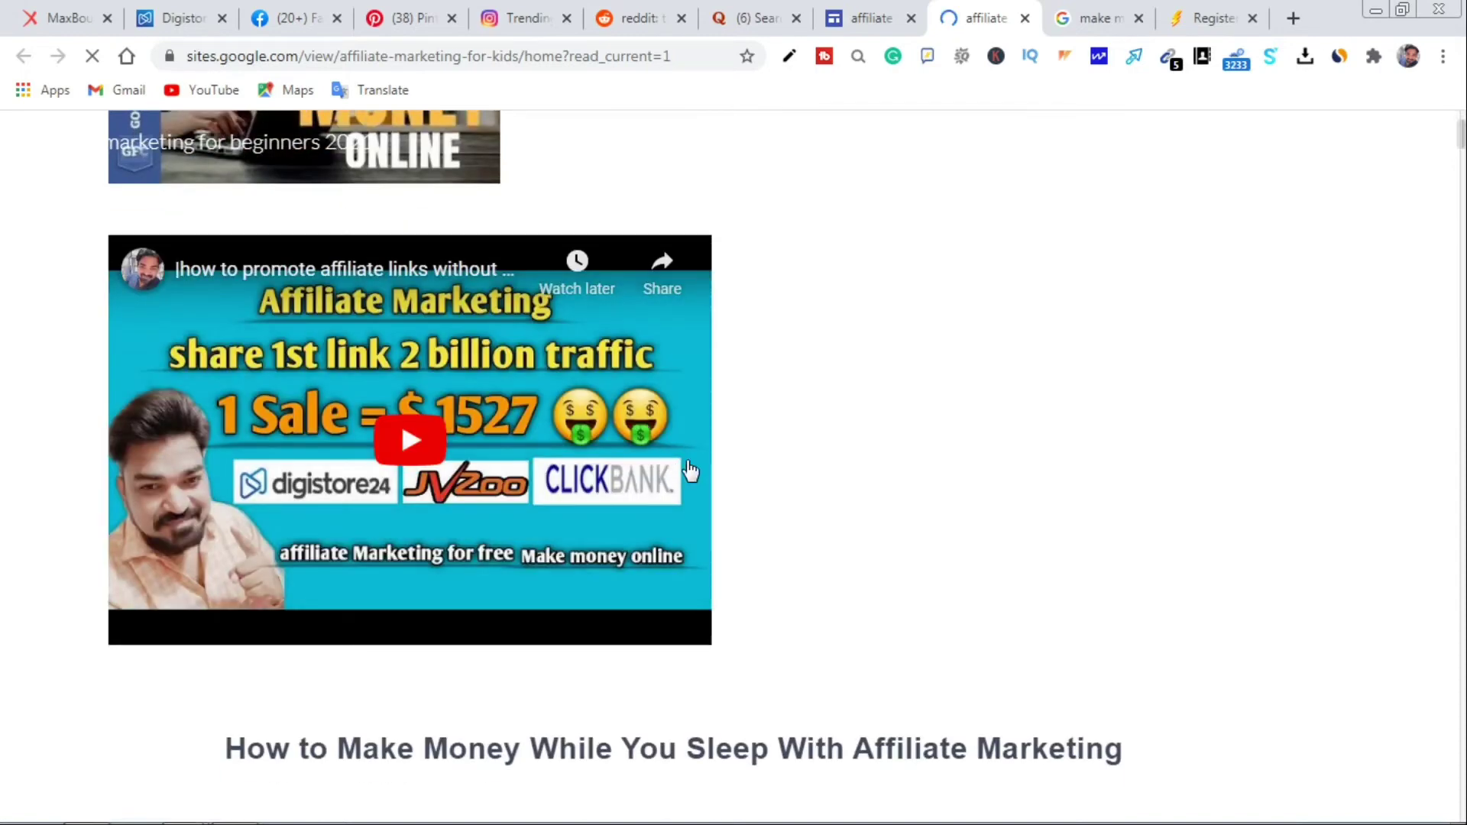
{"action": "scroll", "coordinate": [688, 473], "scroll_direction": "up", "scroll_amount": 7}
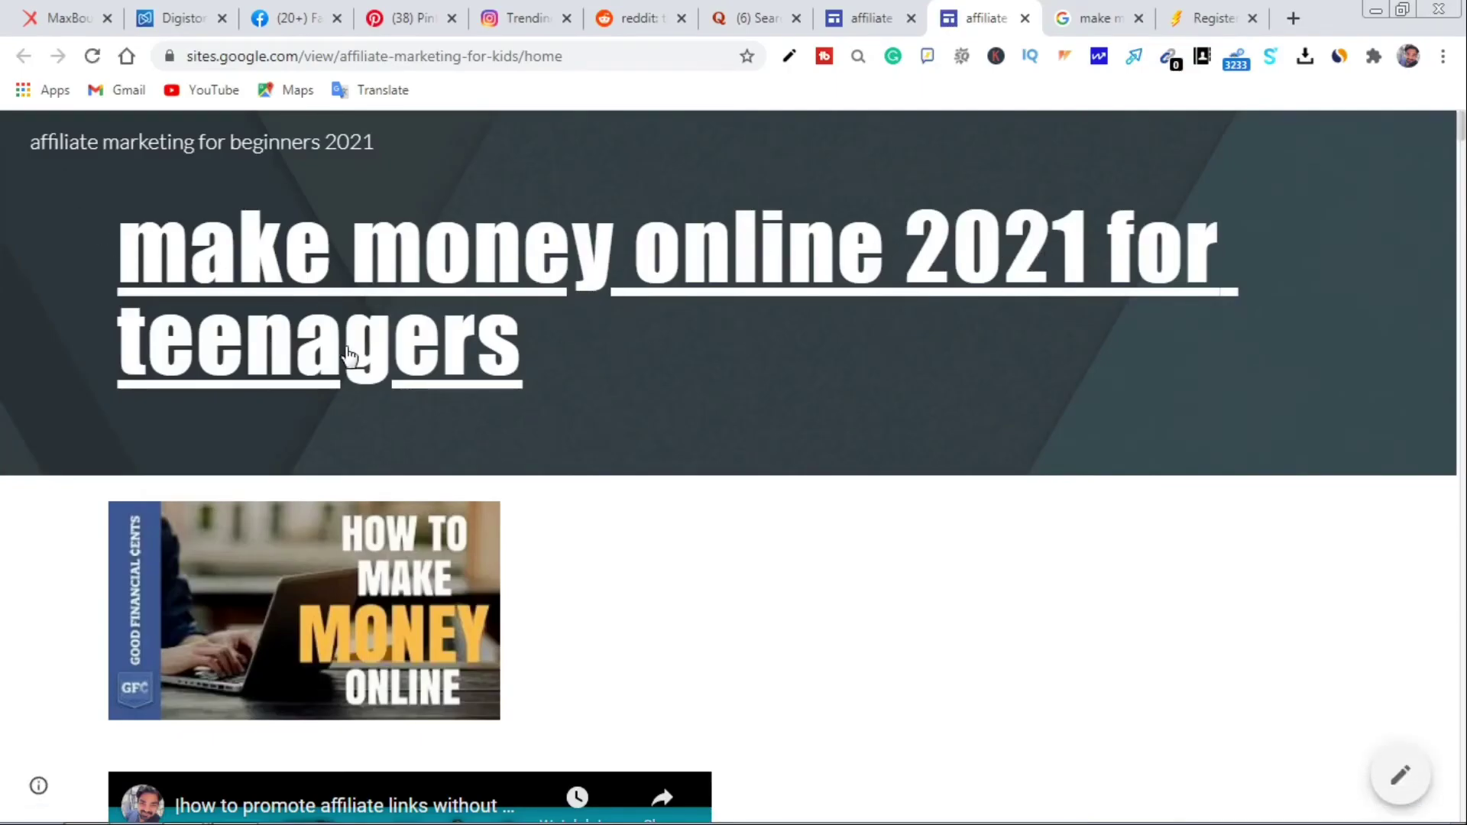
{"action": "scroll", "coordinate": [344, 354], "scroll_direction": "down", "scroll_amount": 4}
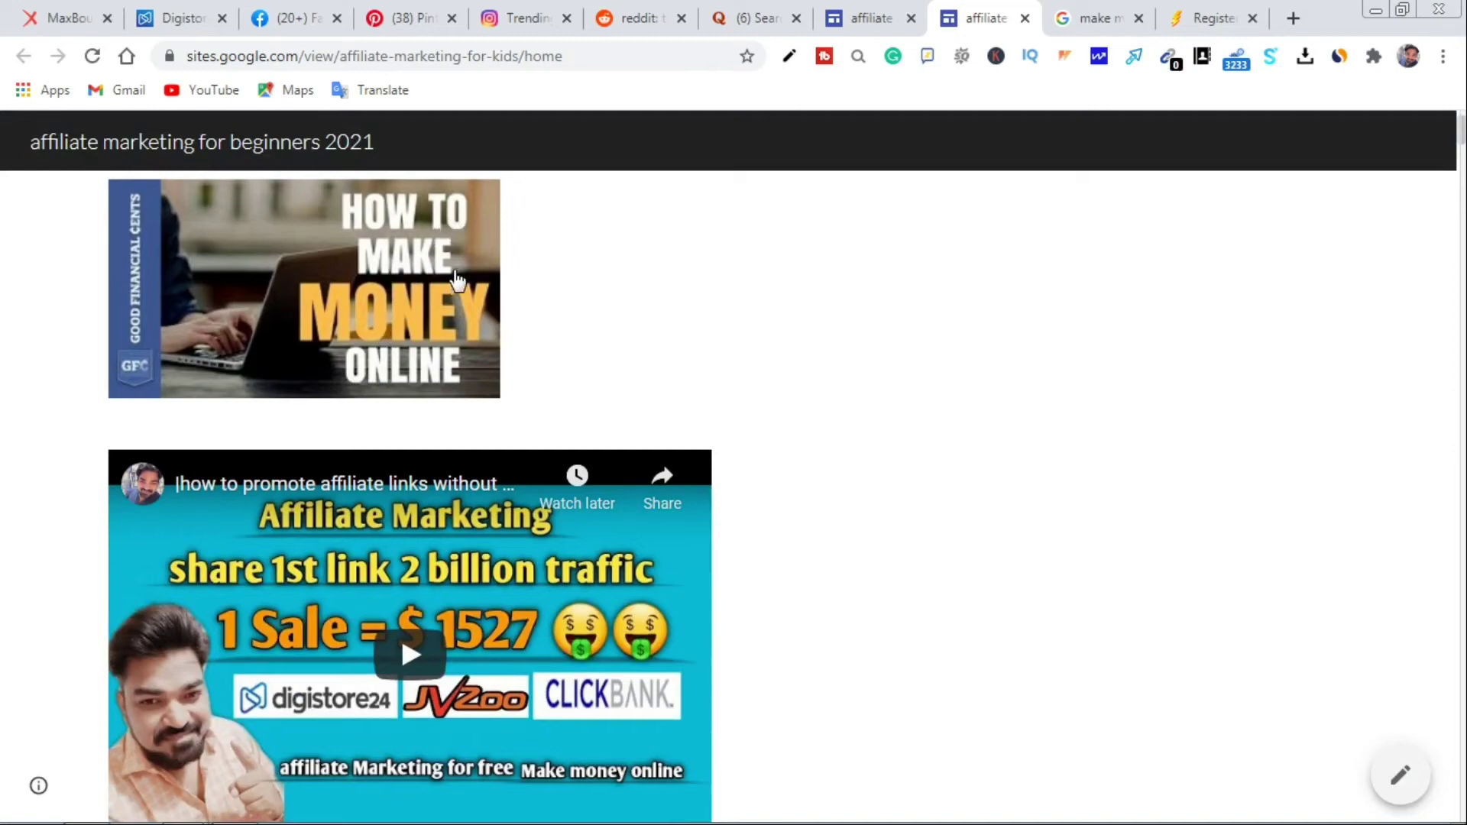
{"action": "scroll", "coordinate": [398, 428], "scroll_direction": "down", "scroll_amount": 3}
{"action": "scroll", "coordinate": [398, 459], "scroll_direction": "down", "scroll_amount": 10}
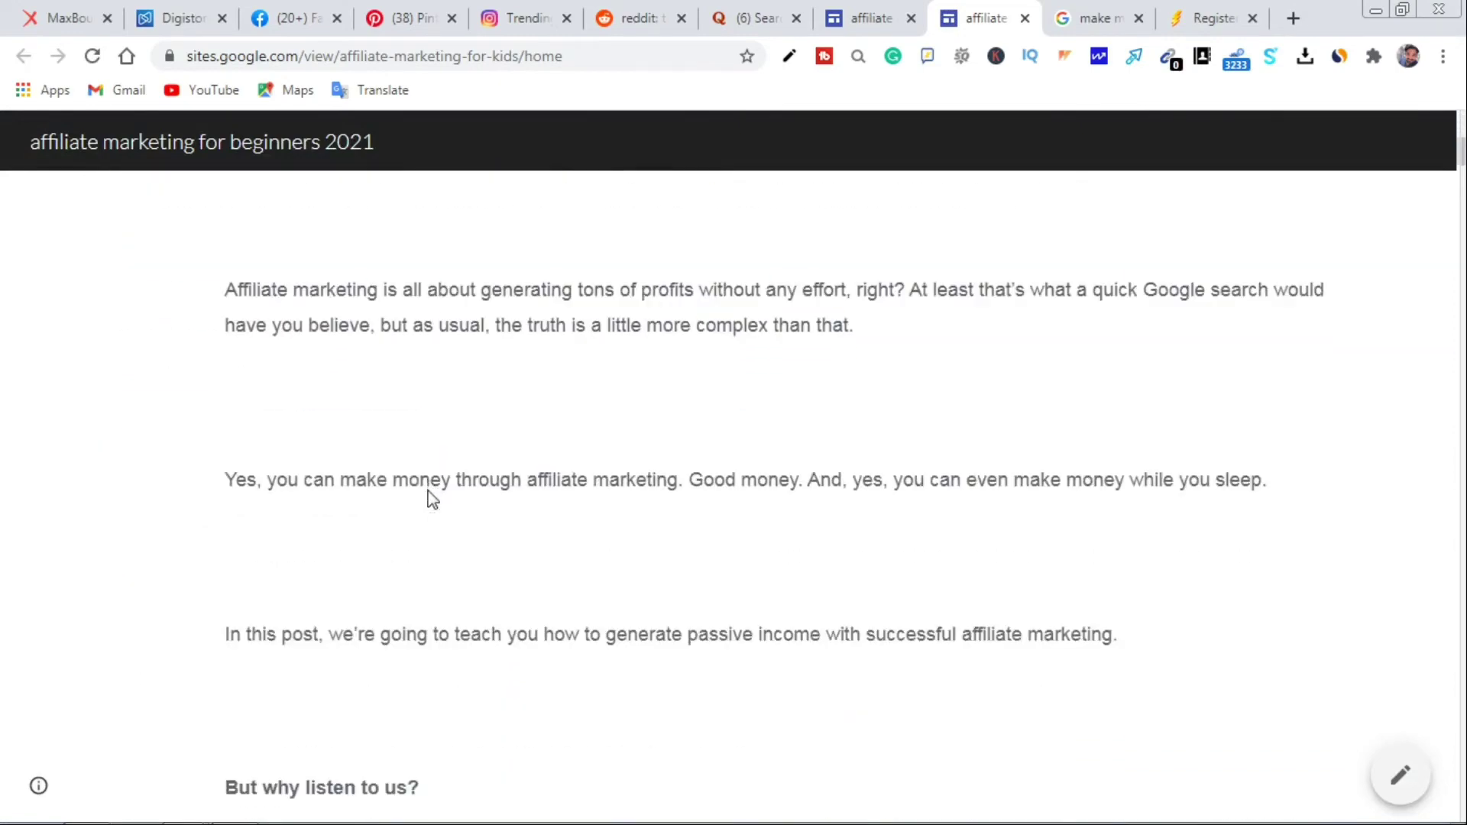
{"action": "scroll", "coordinate": [491, 546], "scroll_direction": "up", "scroll_amount": 15}
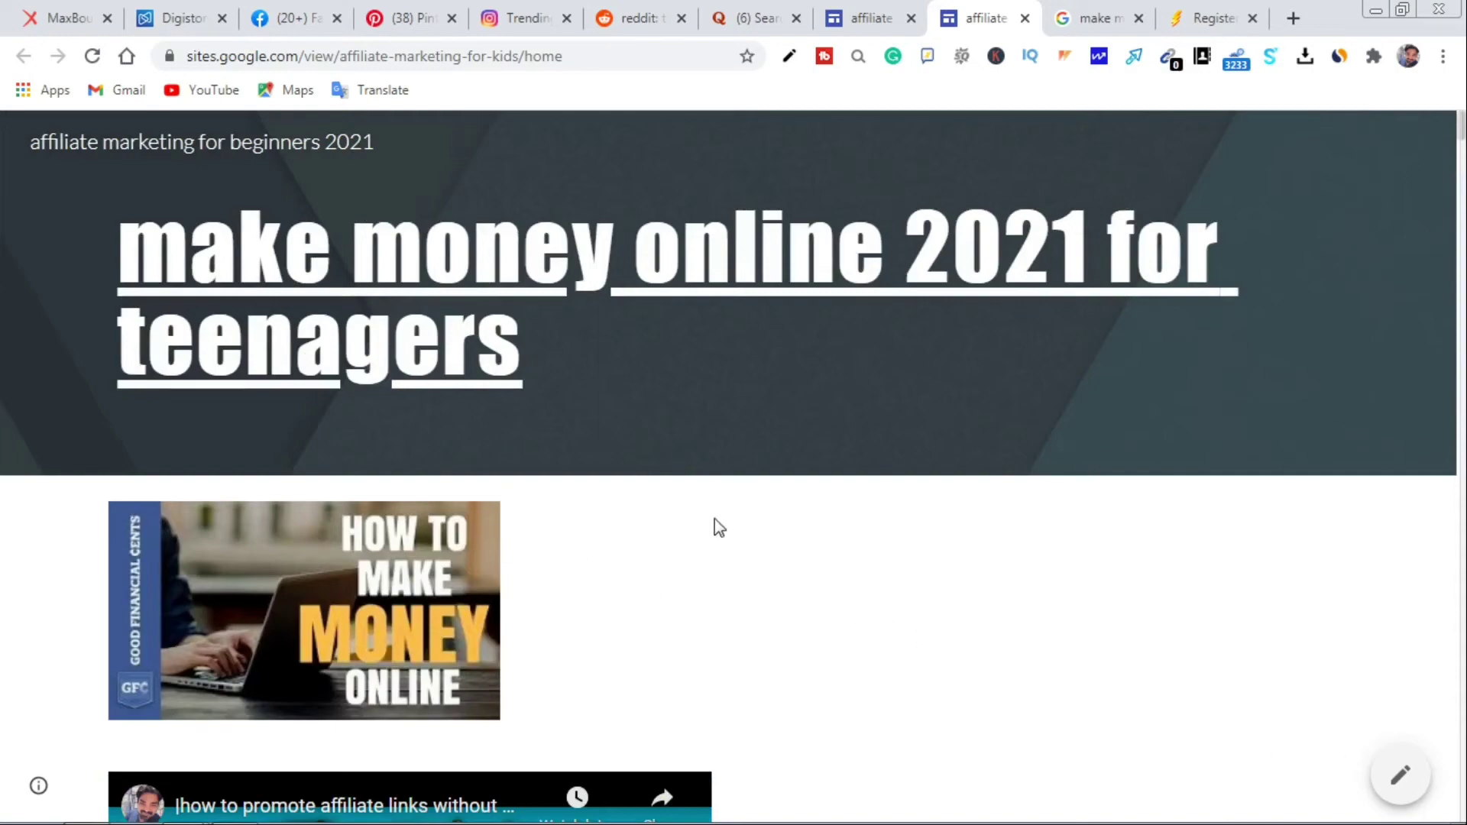
{"action": "scroll", "coordinate": [719, 528], "scroll_direction": "down", "scroll_amount": 20}
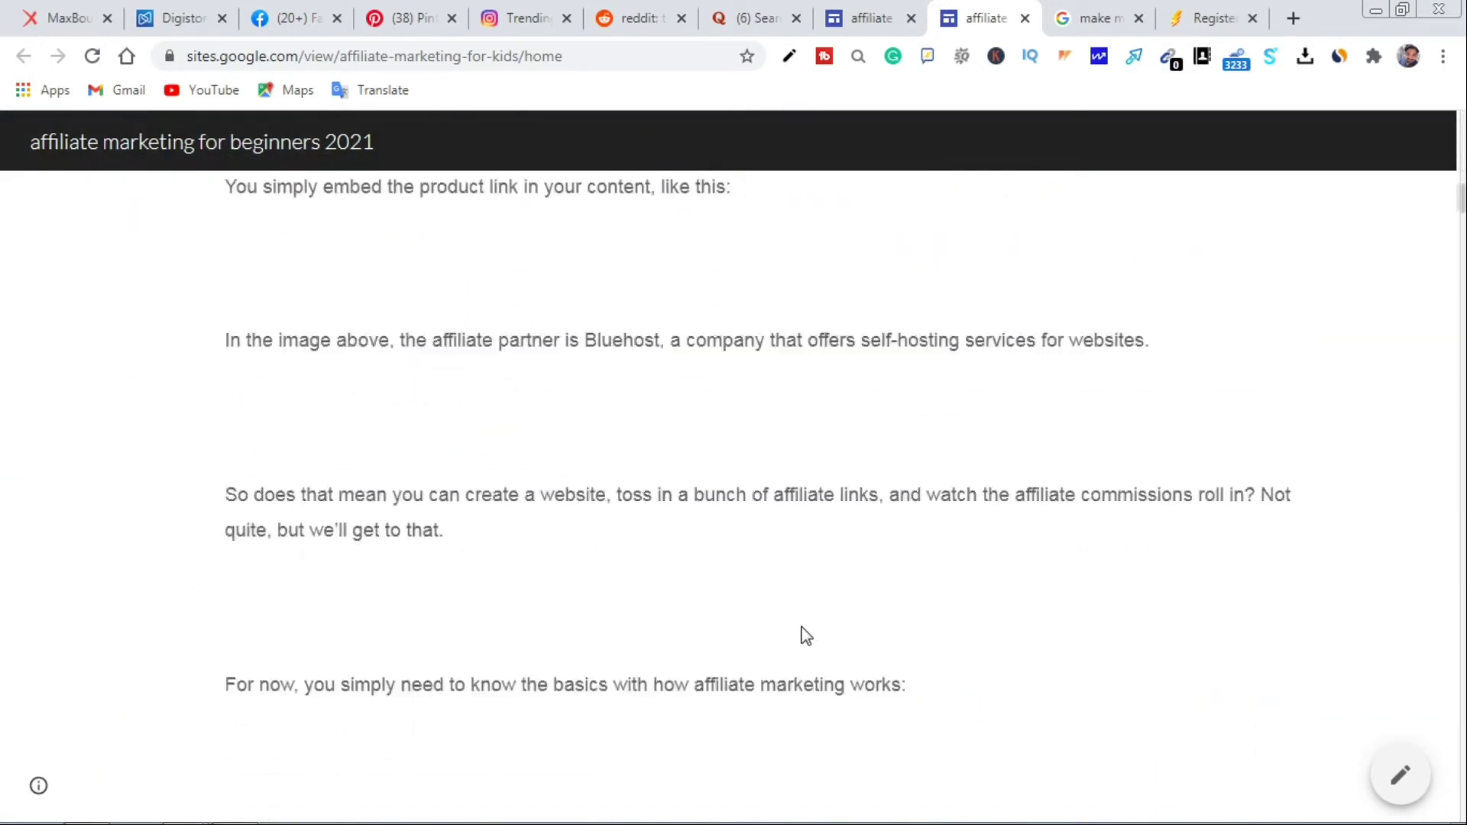
{"action": "scroll", "coordinate": [806, 636], "scroll_direction": "up", "scroll_amount": 20}
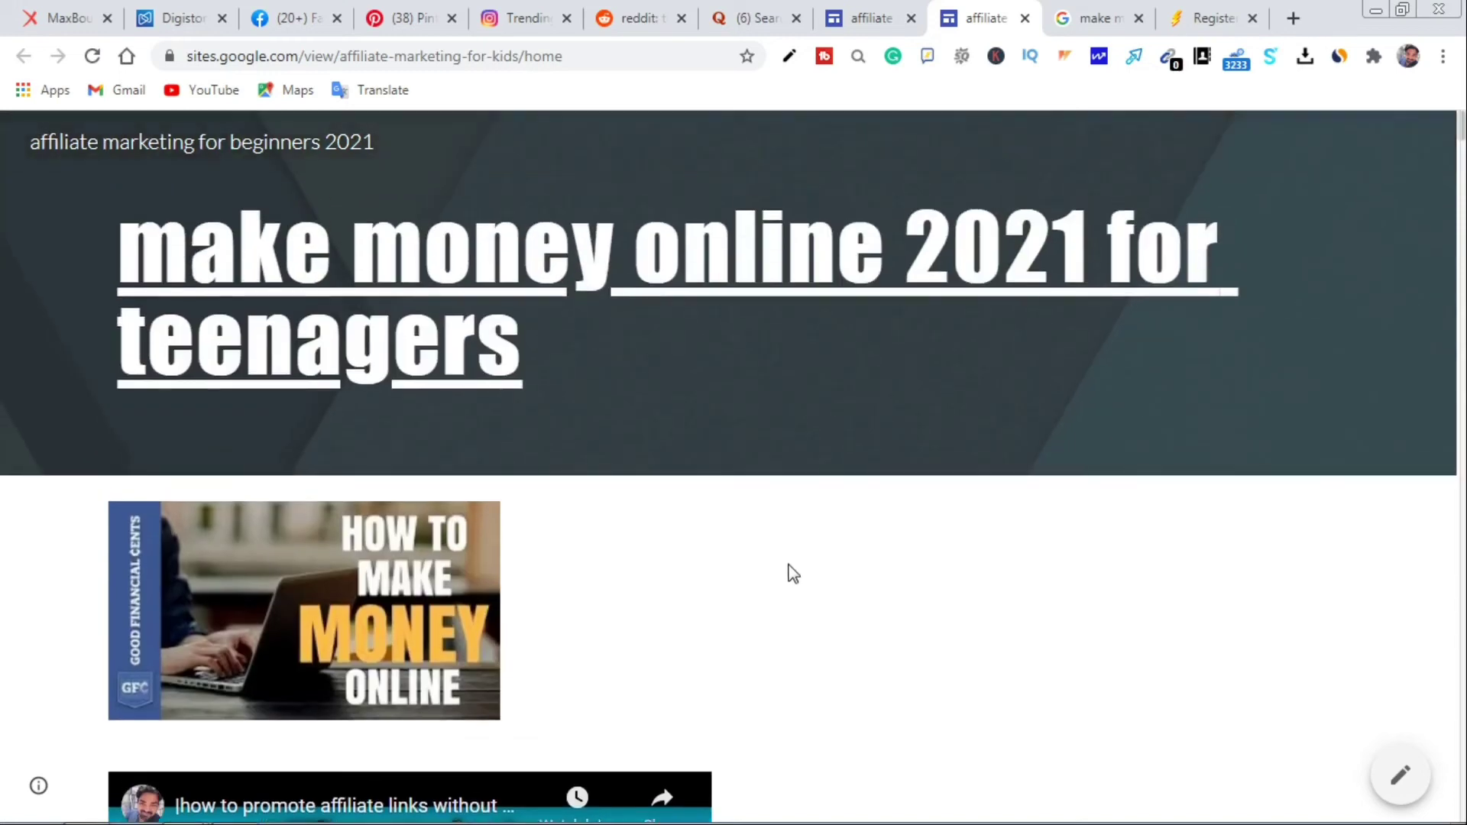
Copy the published site's full web address
{"action": "left_click", "coordinate": [238, 59]}
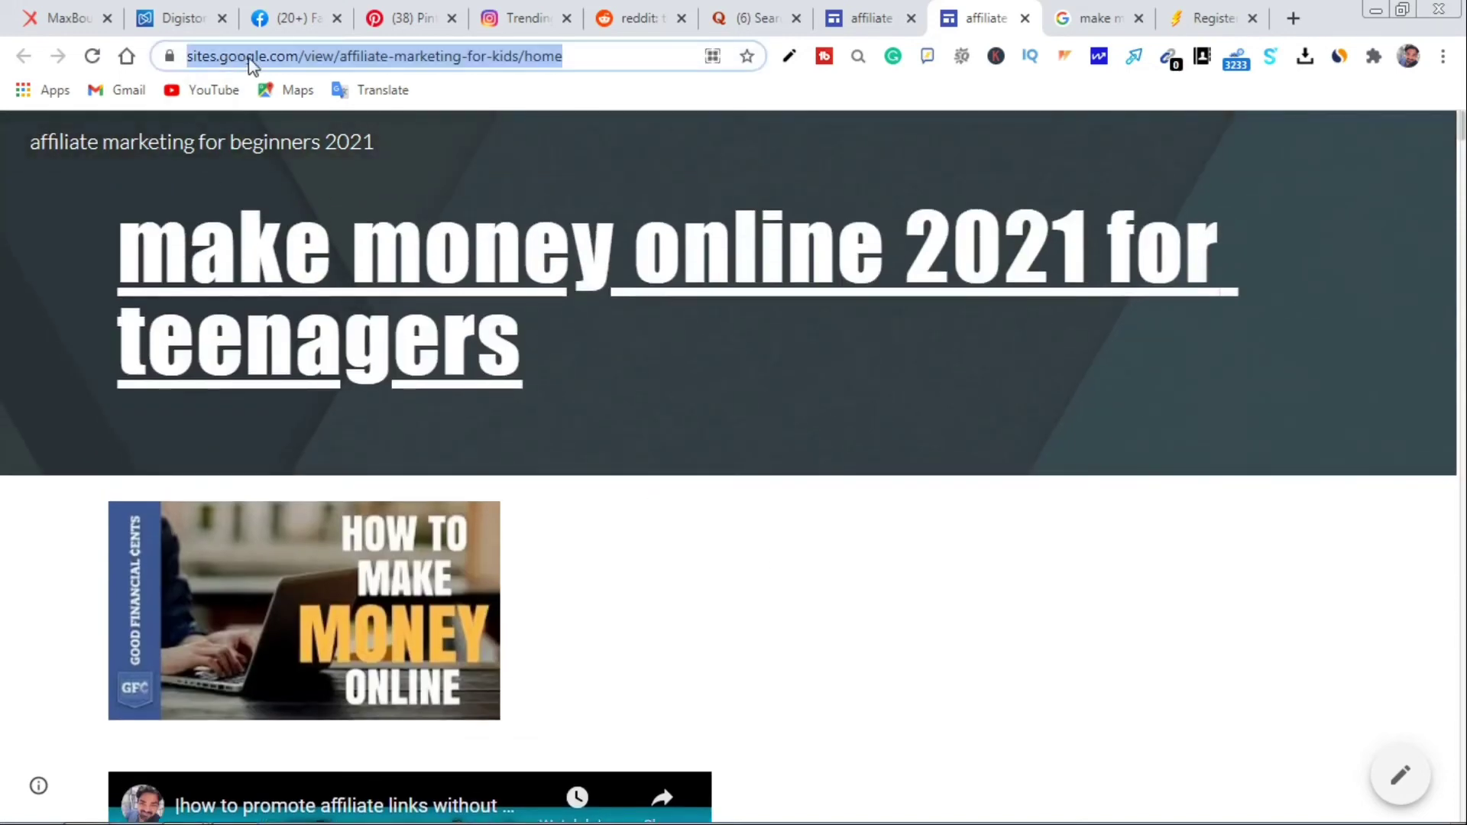
{"action": "right_click", "coordinate": [252, 63]}
{"action": "left_click", "coordinate": [306, 139]}
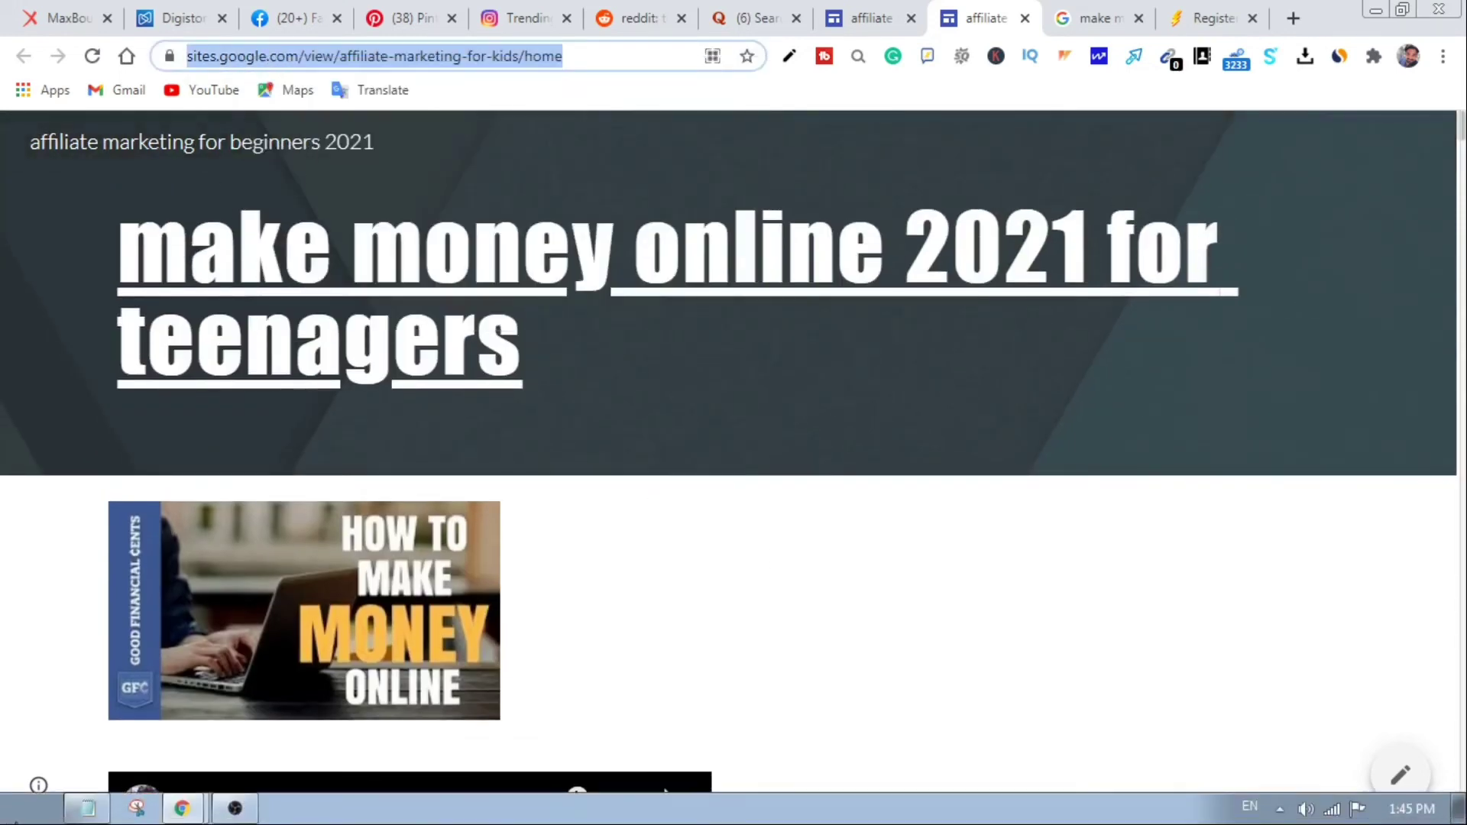
In the Notepad notes, add "landing page link :" followed by the copied site address below the affiliate link, and put the notes away
{"action": "left_click", "coordinate": [78, 814]}
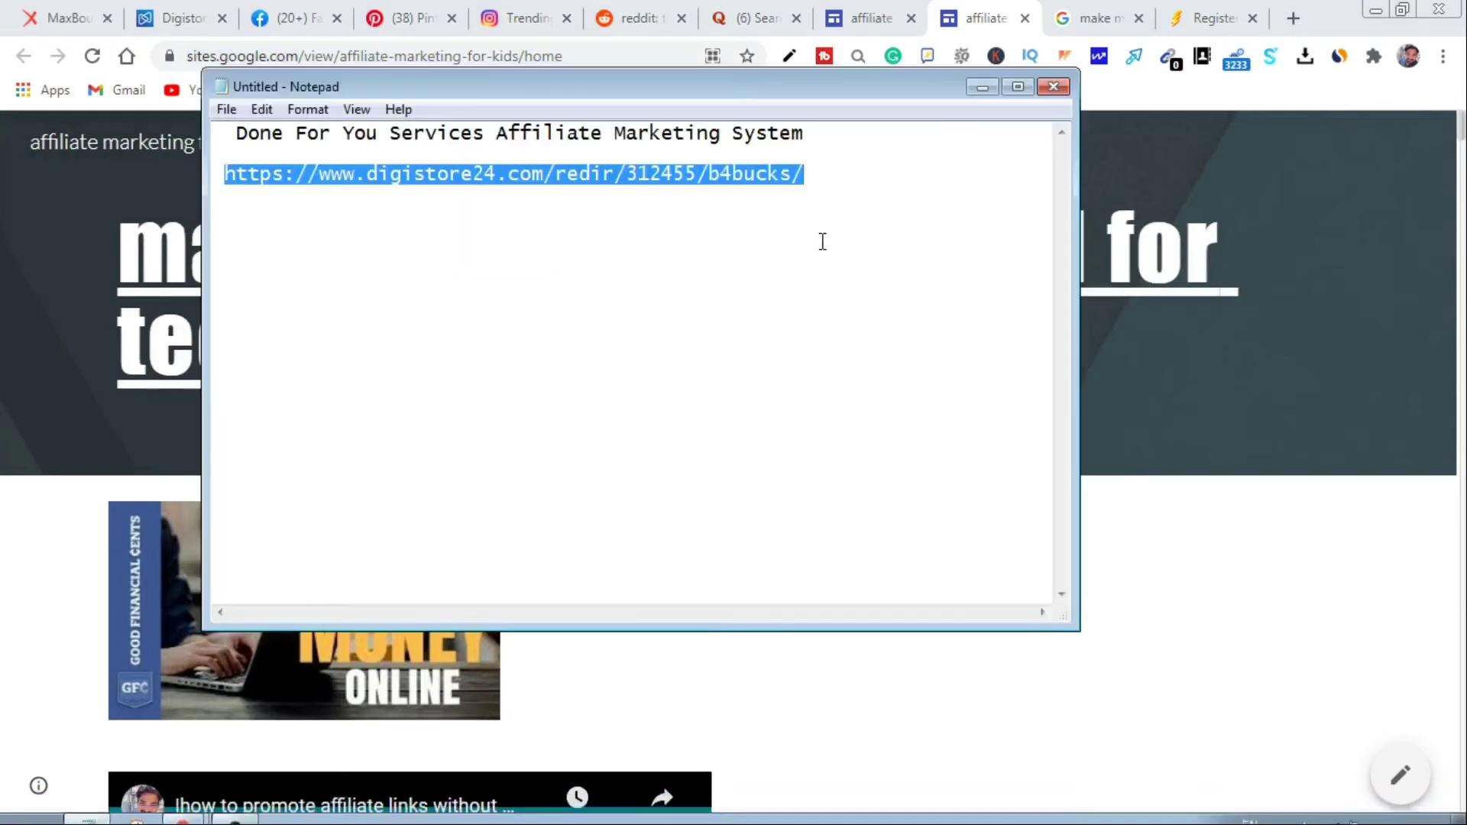
{"action": "key", "text": "BackSpace"}
{"action": "key", "text": "ctrl+v"}
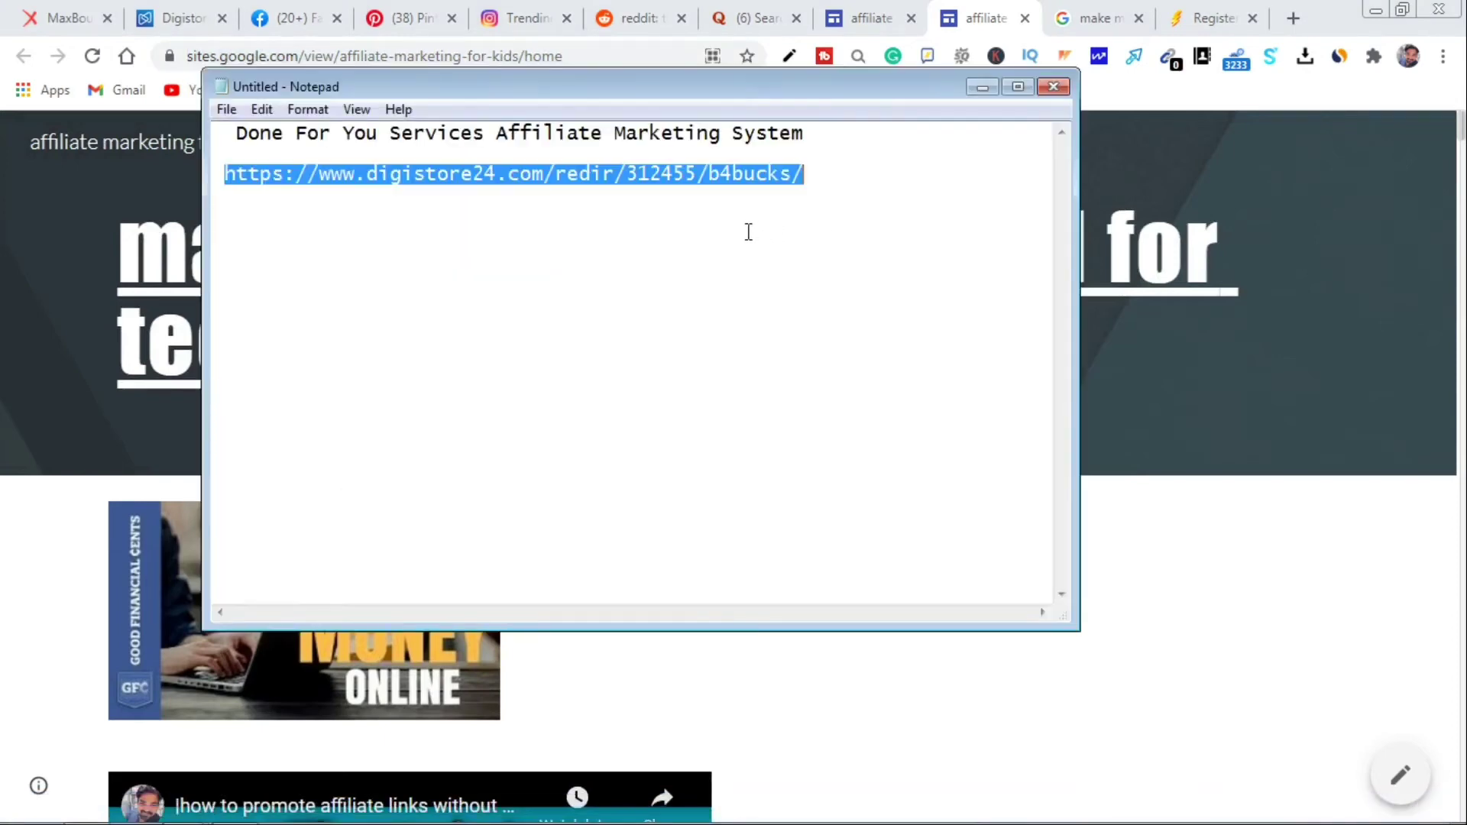
{"action": "left_click", "coordinate": [730, 279]}
{"action": "type", "text": "landing page link :"}
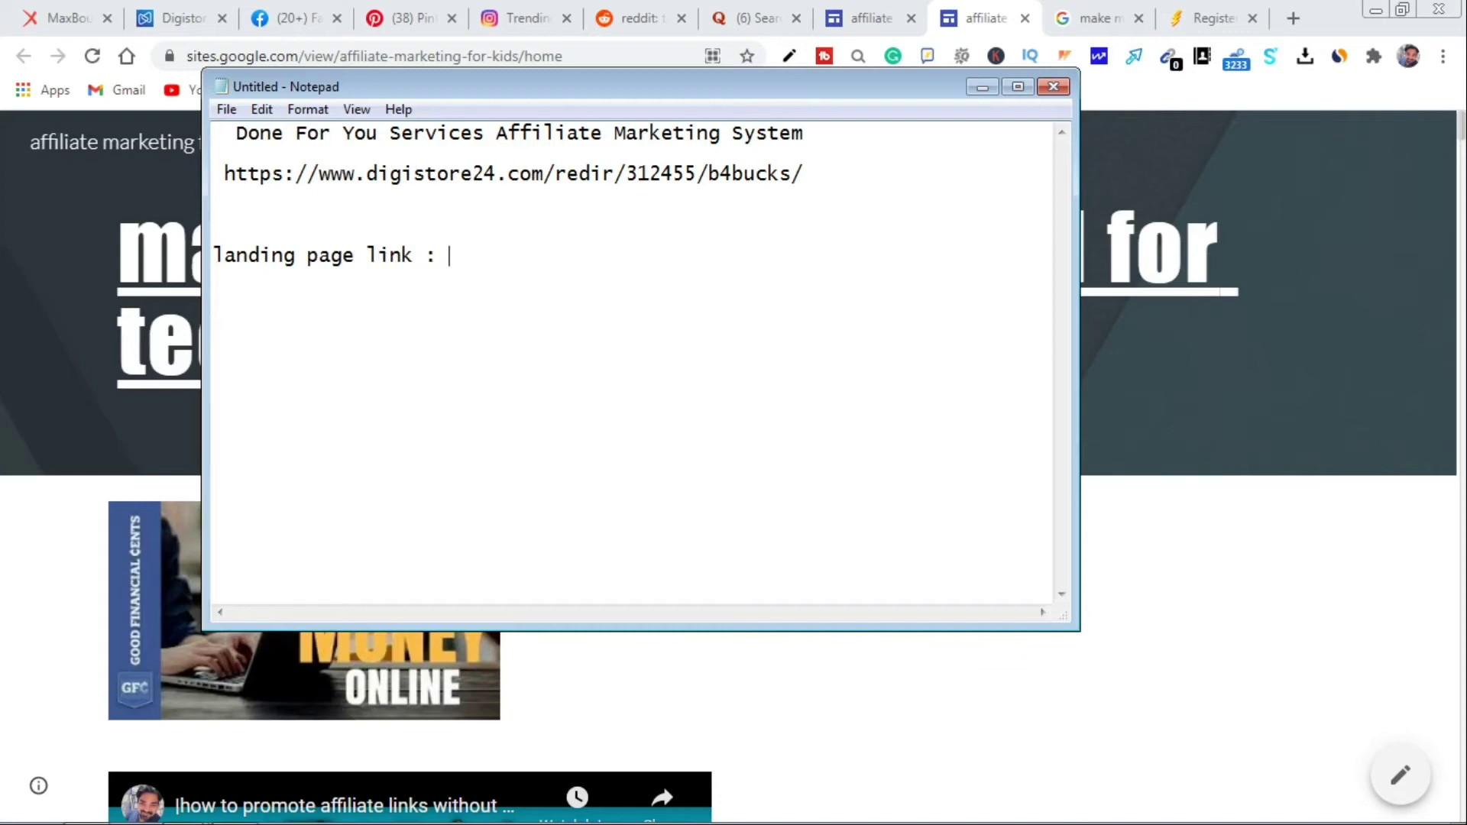
{"action": "key", "text": "ctrl+v"}
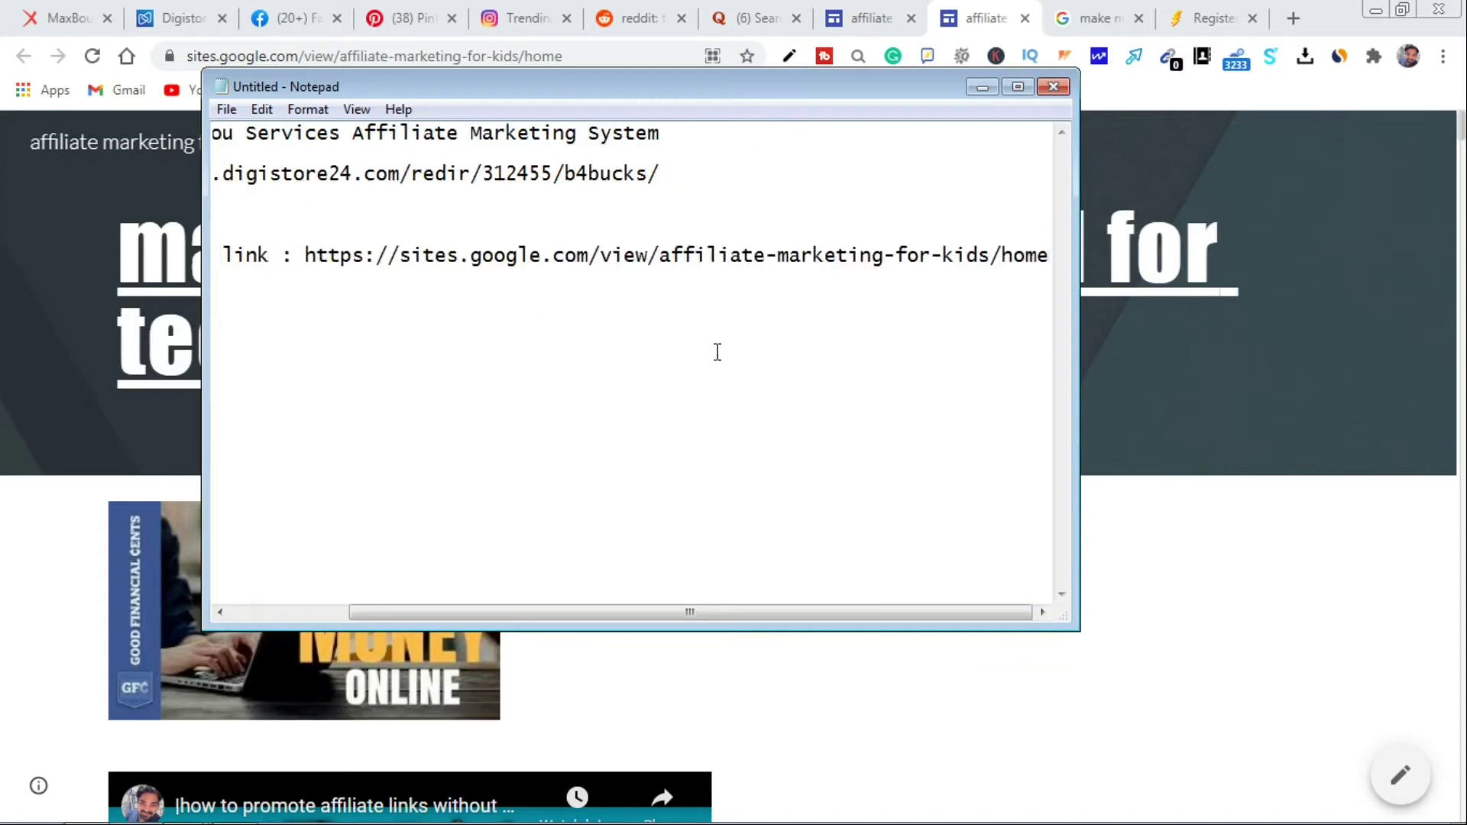
{"action": "left_click", "coordinate": [993, 93]}
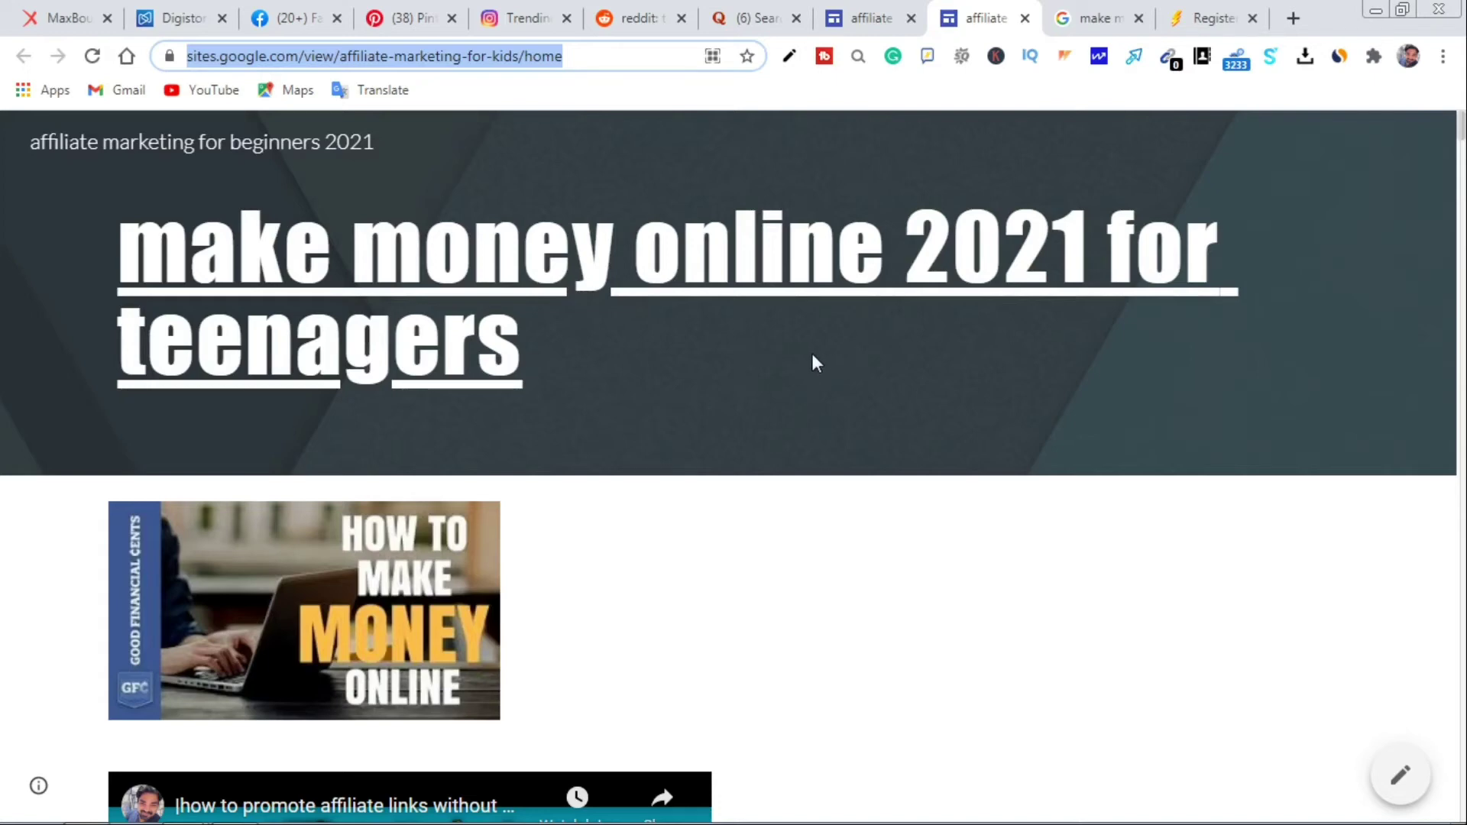
Switch to the Pinterest business account and start creating a new Pin
{"action": "left_click", "coordinate": [405, 20]}
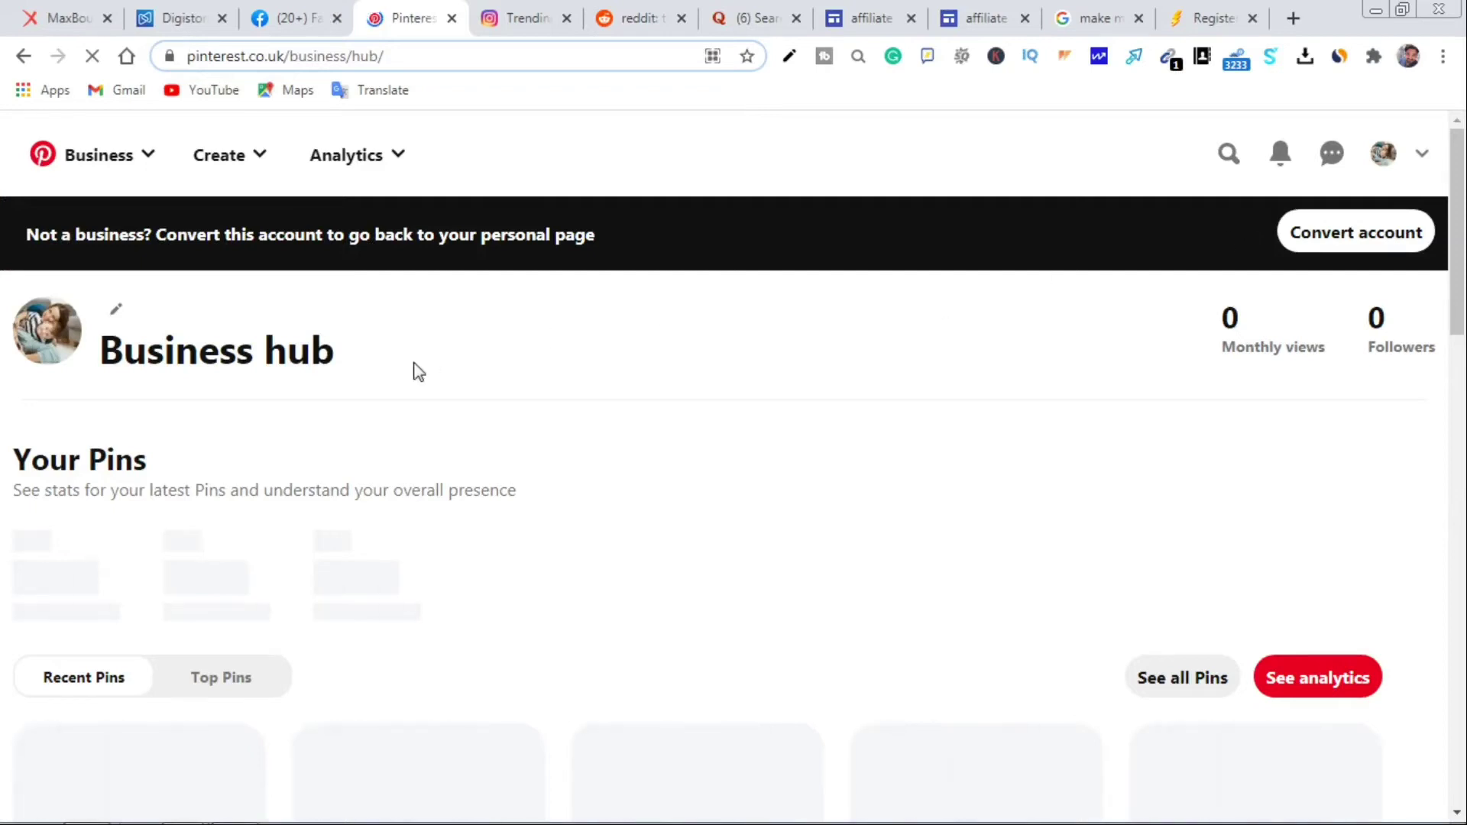
{"action": "scroll", "coordinate": [839, 389], "scroll_direction": "down", "scroll_amount": 4}
{"action": "scroll", "coordinate": [833, 417], "scroll_direction": "up", "scroll_amount": 4}
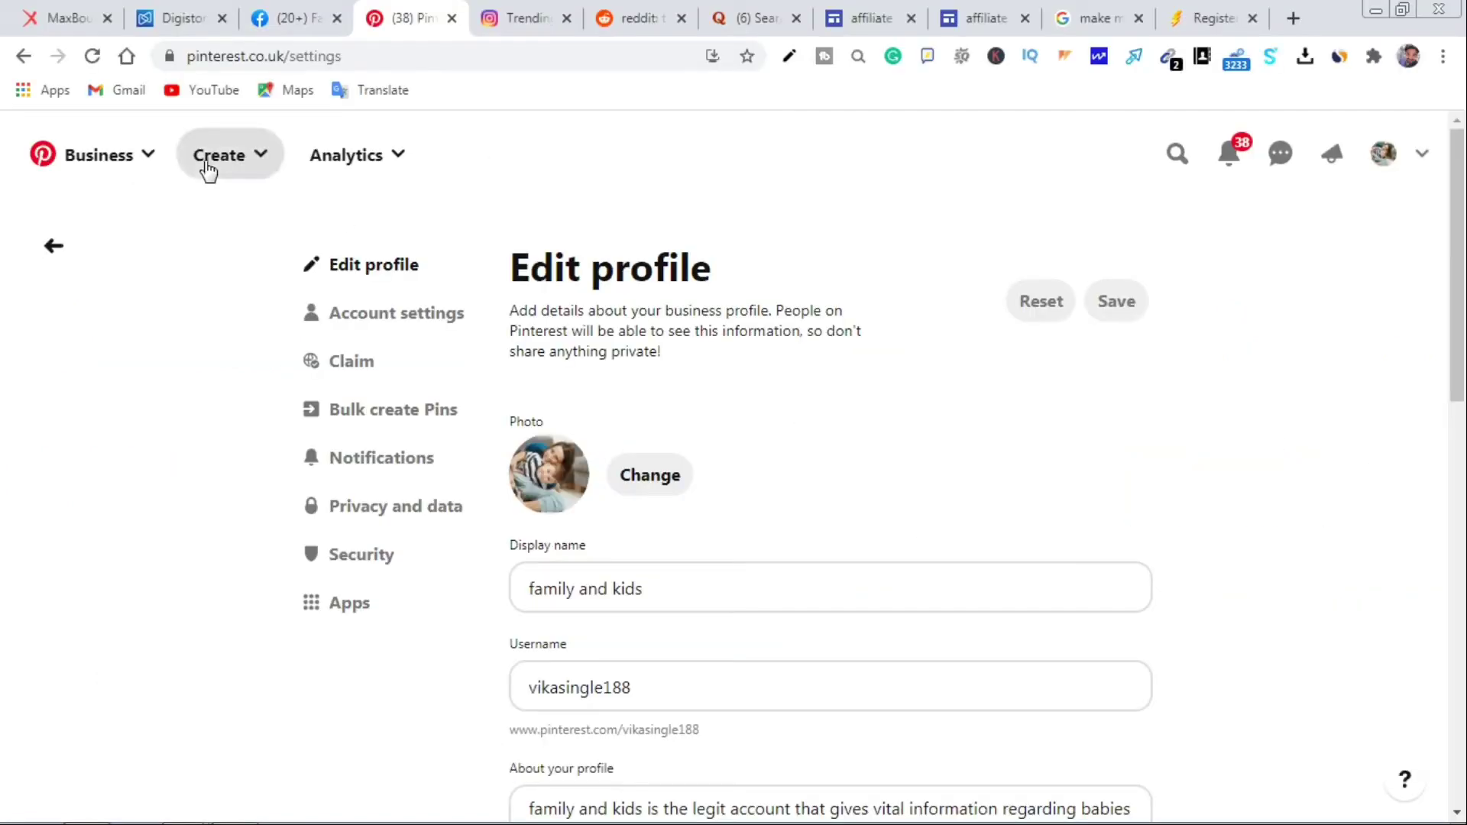
{"action": "left_click", "coordinate": [208, 160]}
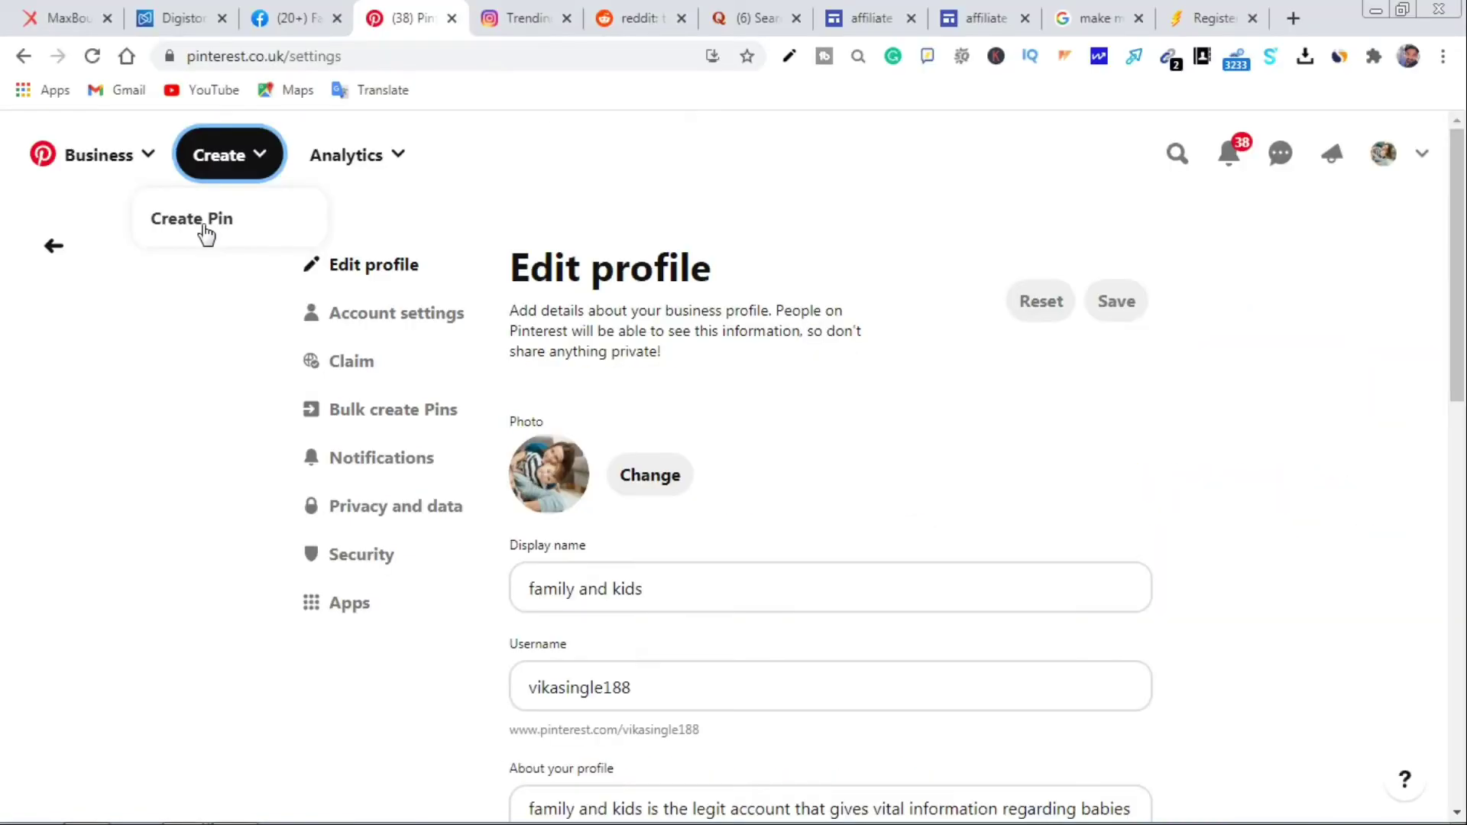
{"action": "left_click", "coordinate": [205, 230]}
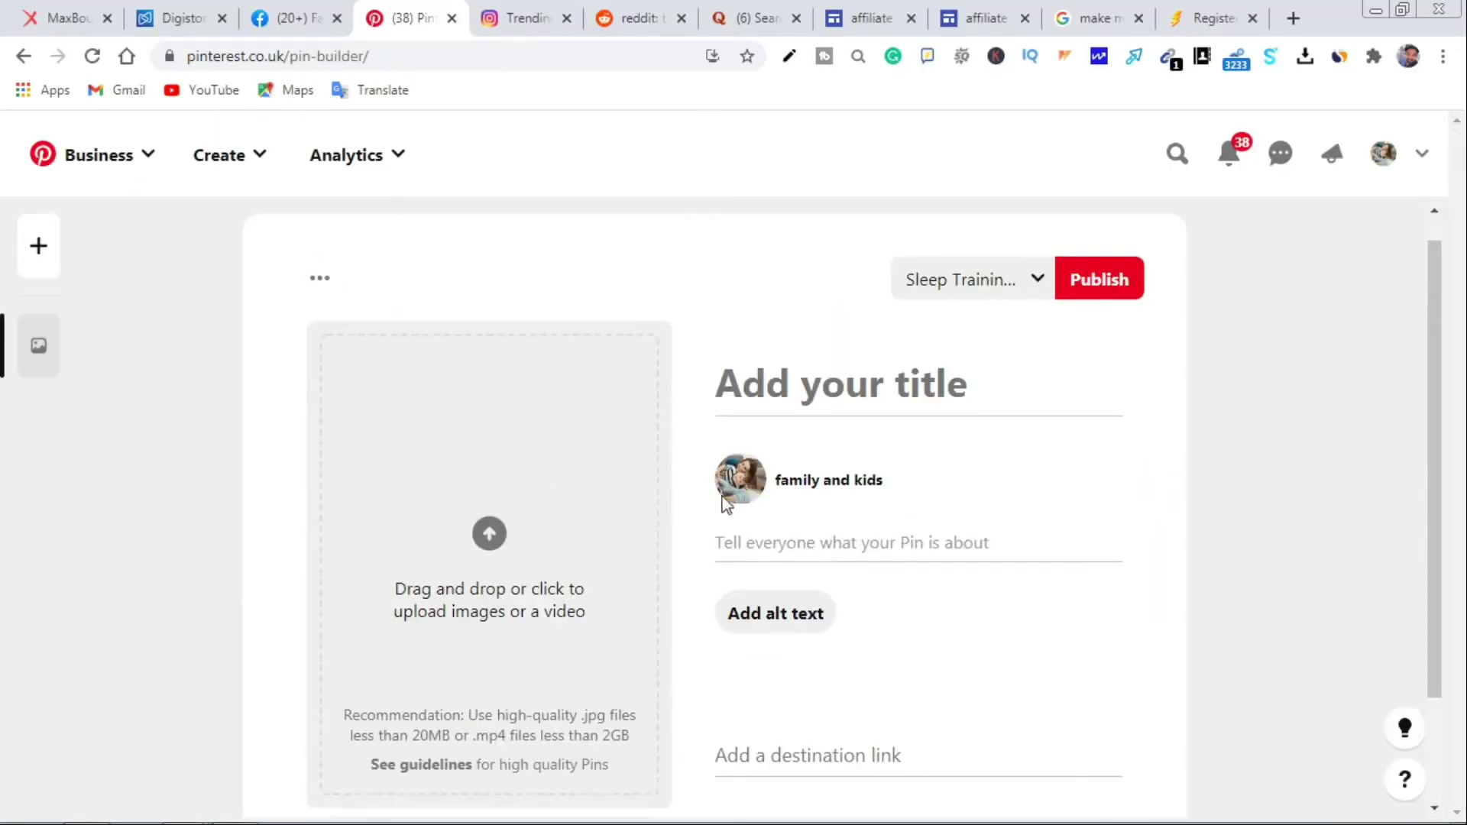
Title the new Pin "make money online 2021 affiliate marketing"
{"action": "left_click", "coordinate": [790, 386]}
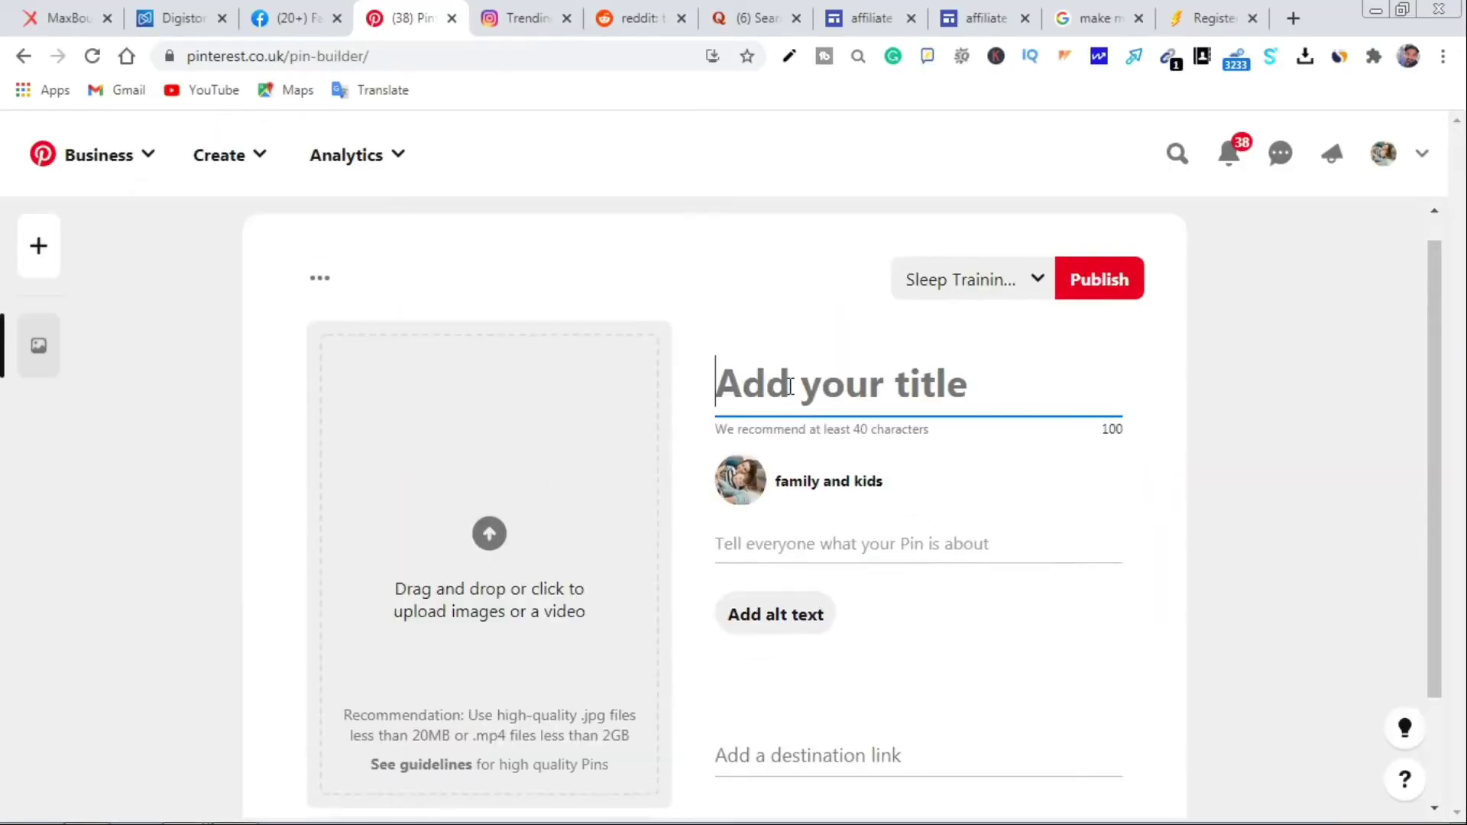
{"action": "type", "text": "make money"}
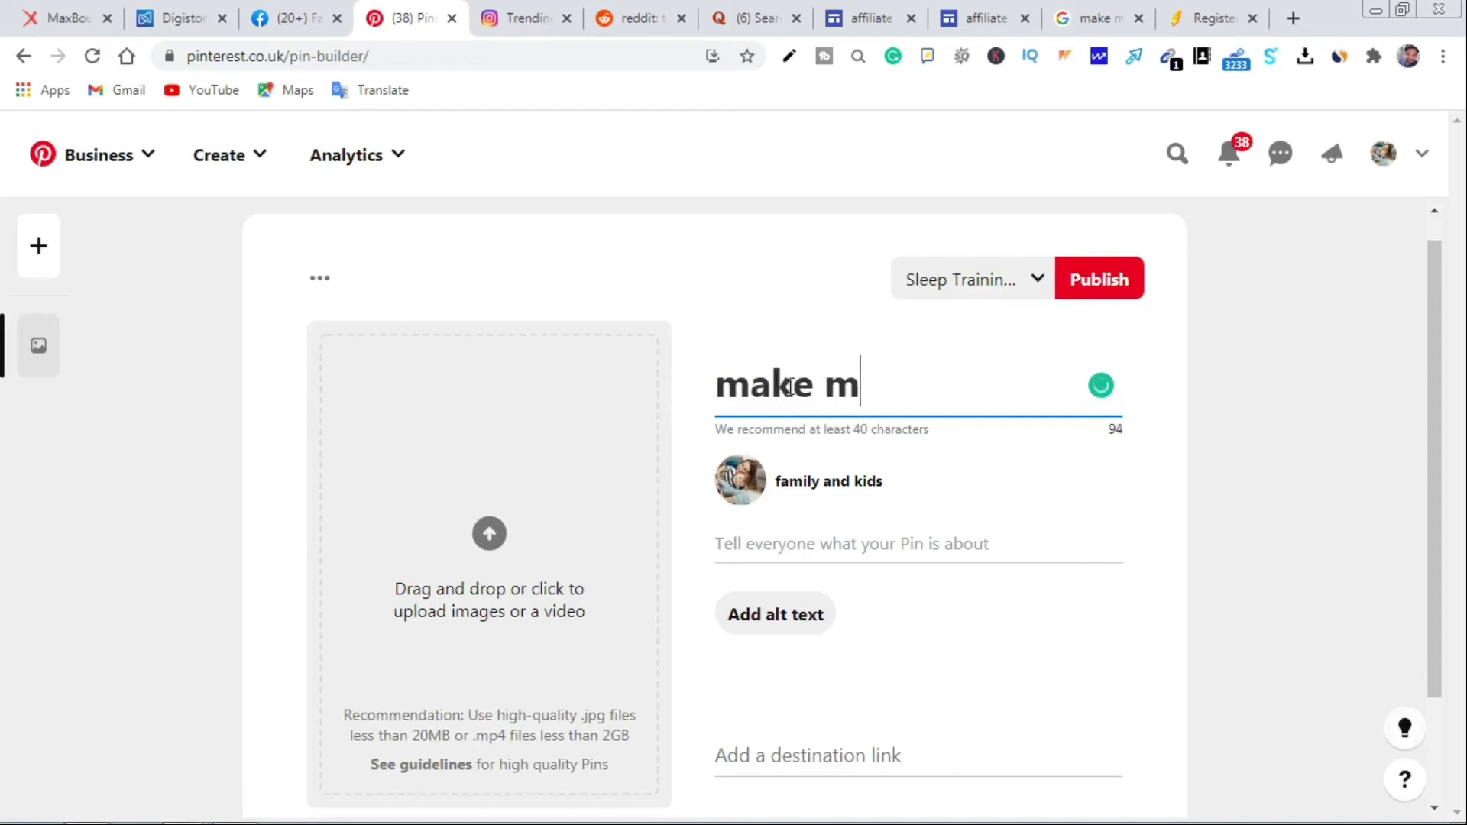
{"action": "type", "text": " online"}
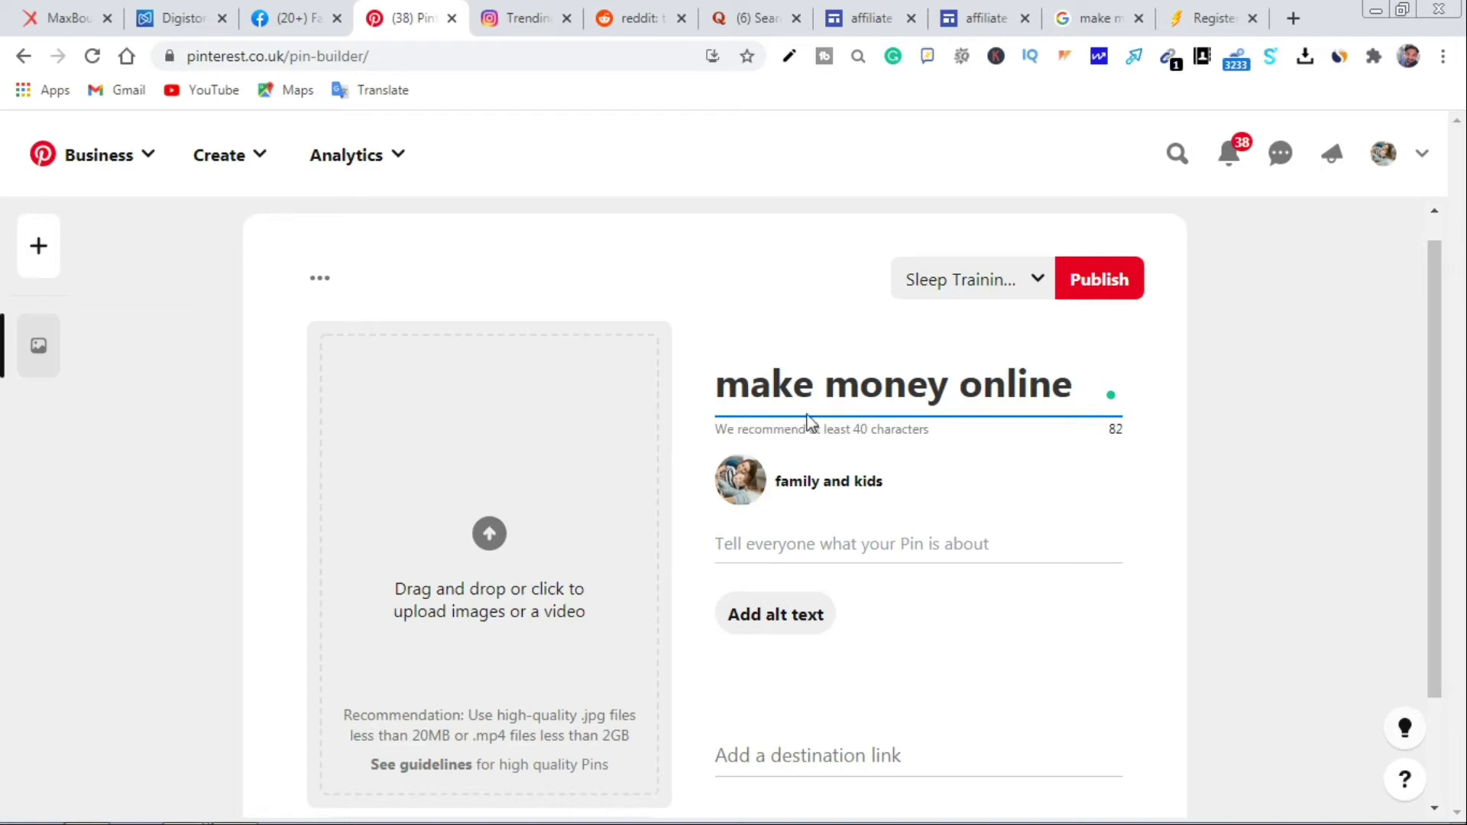
{"action": "type", "text": "2021"}
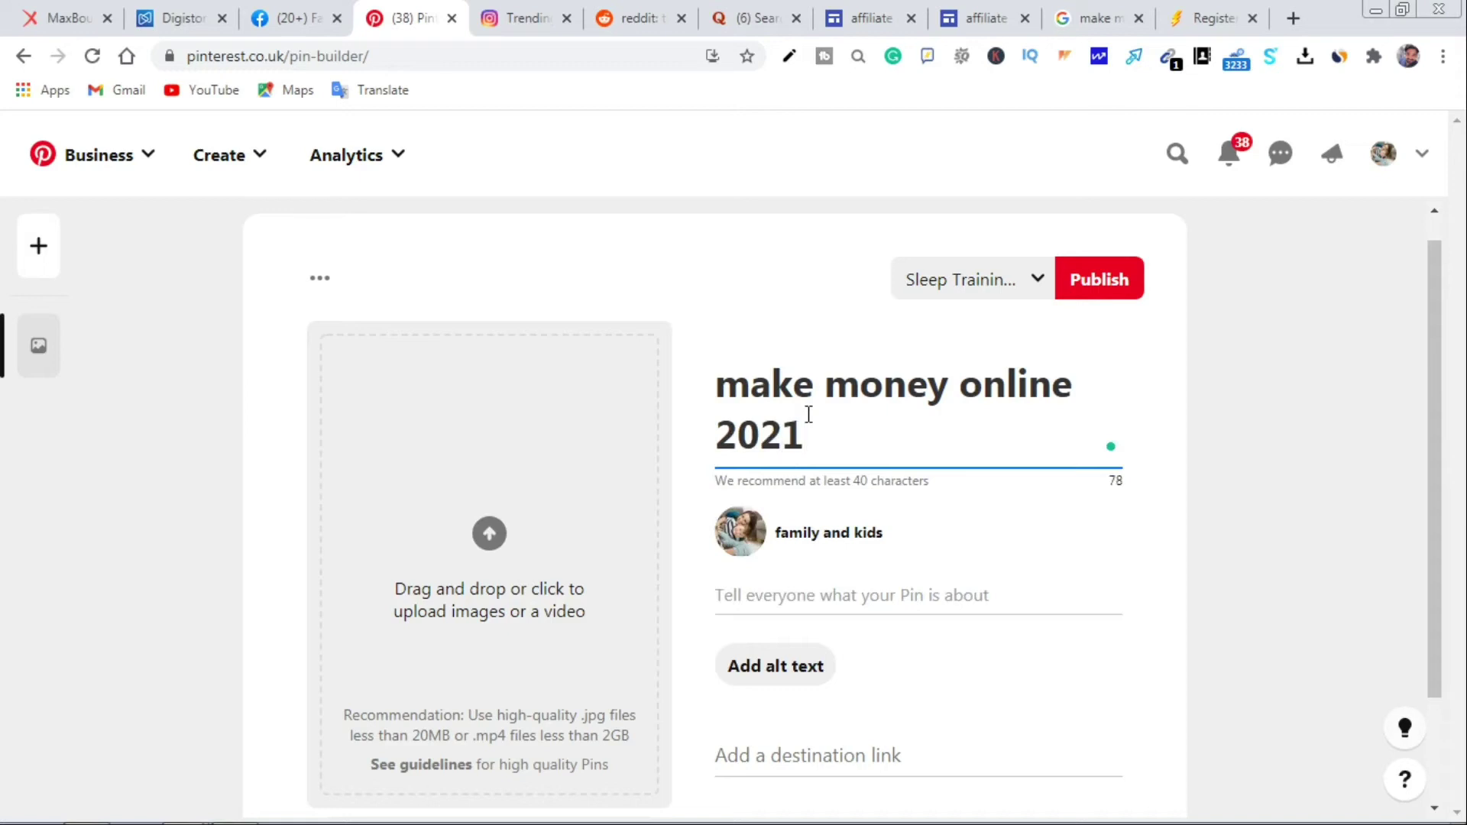
{"action": "type", "text": " affi"}
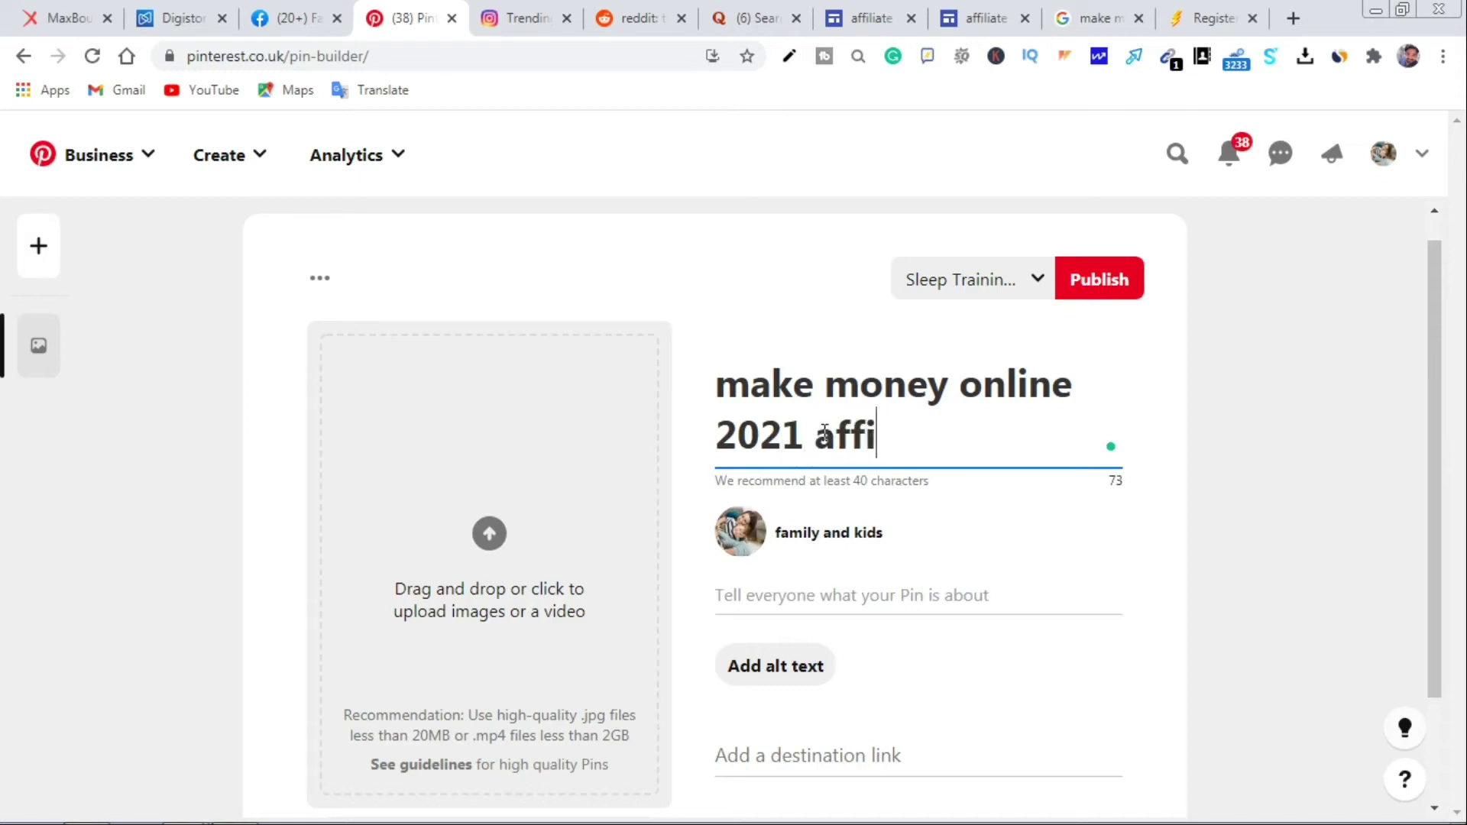
{"action": "type", "text": "liate ma"}
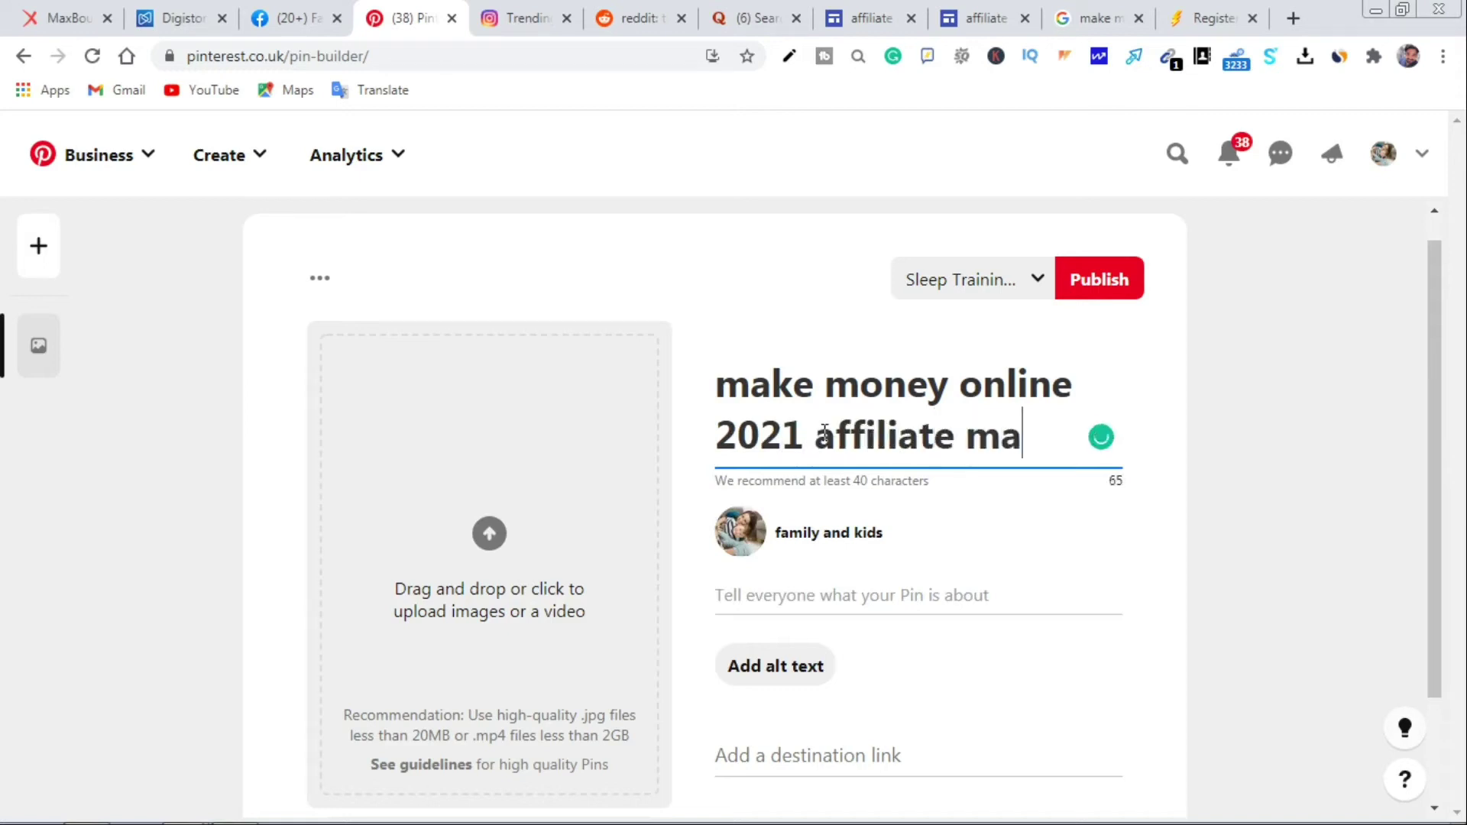
{"action": "type", "text": "rketing"}
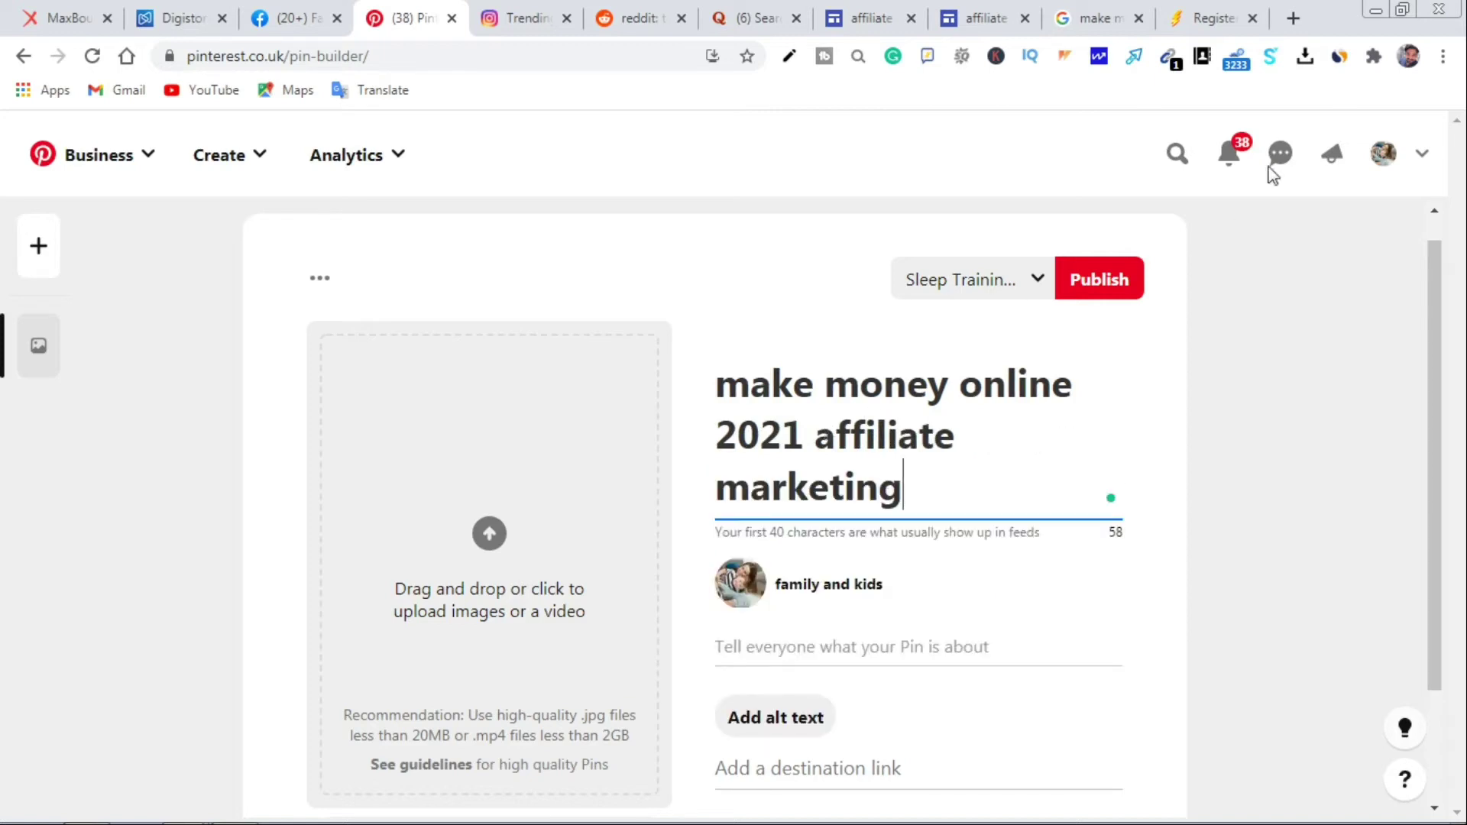
View Pinterest's visit and engagement statistics in the SimilarWeb extension, then close it
{"action": "left_click", "coordinate": [1340, 58]}
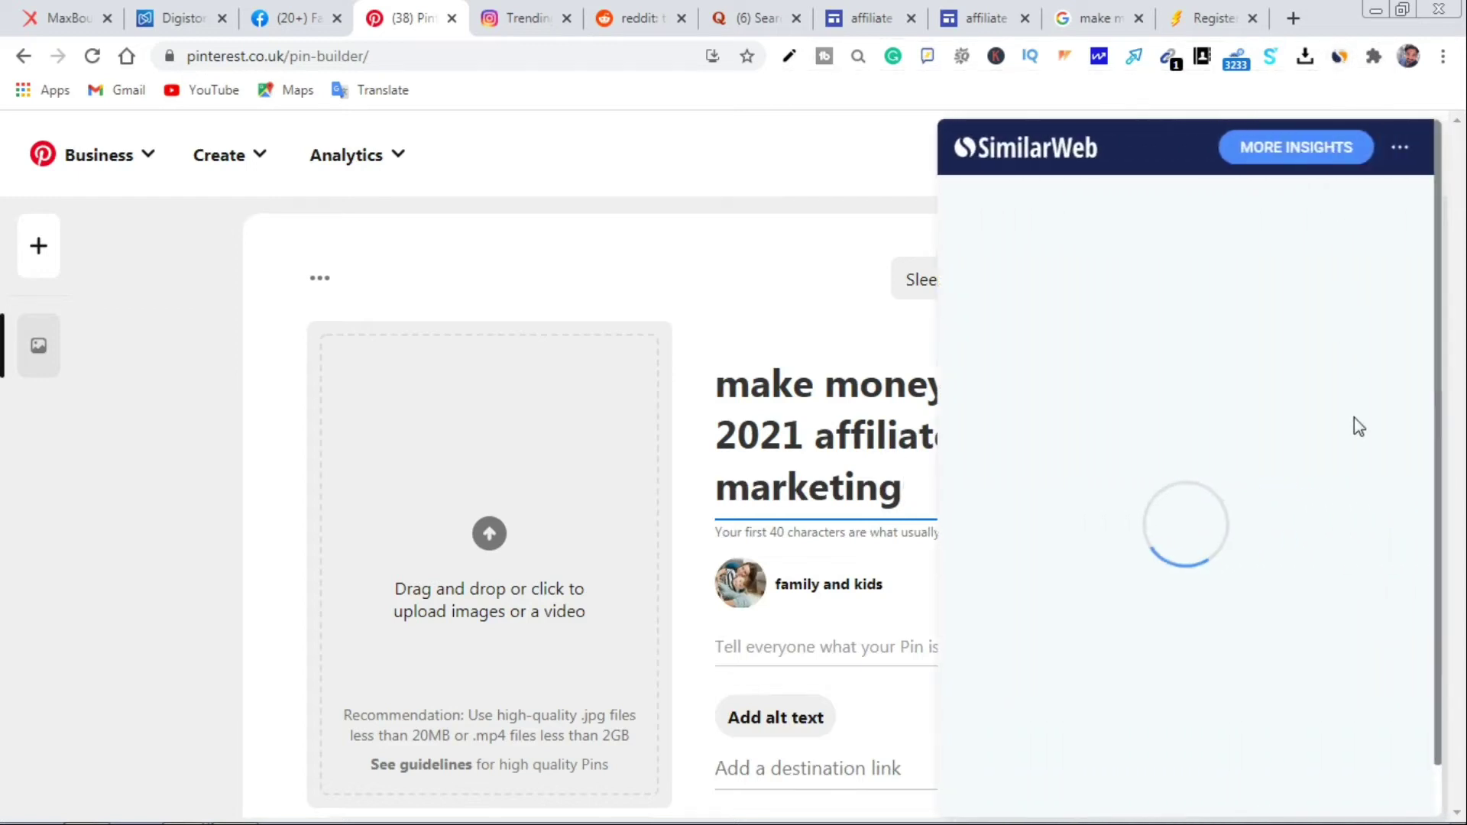
{"action": "scroll", "coordinate": [1339, 499], "scroll_direction": "down", "scroll_amount": 4}
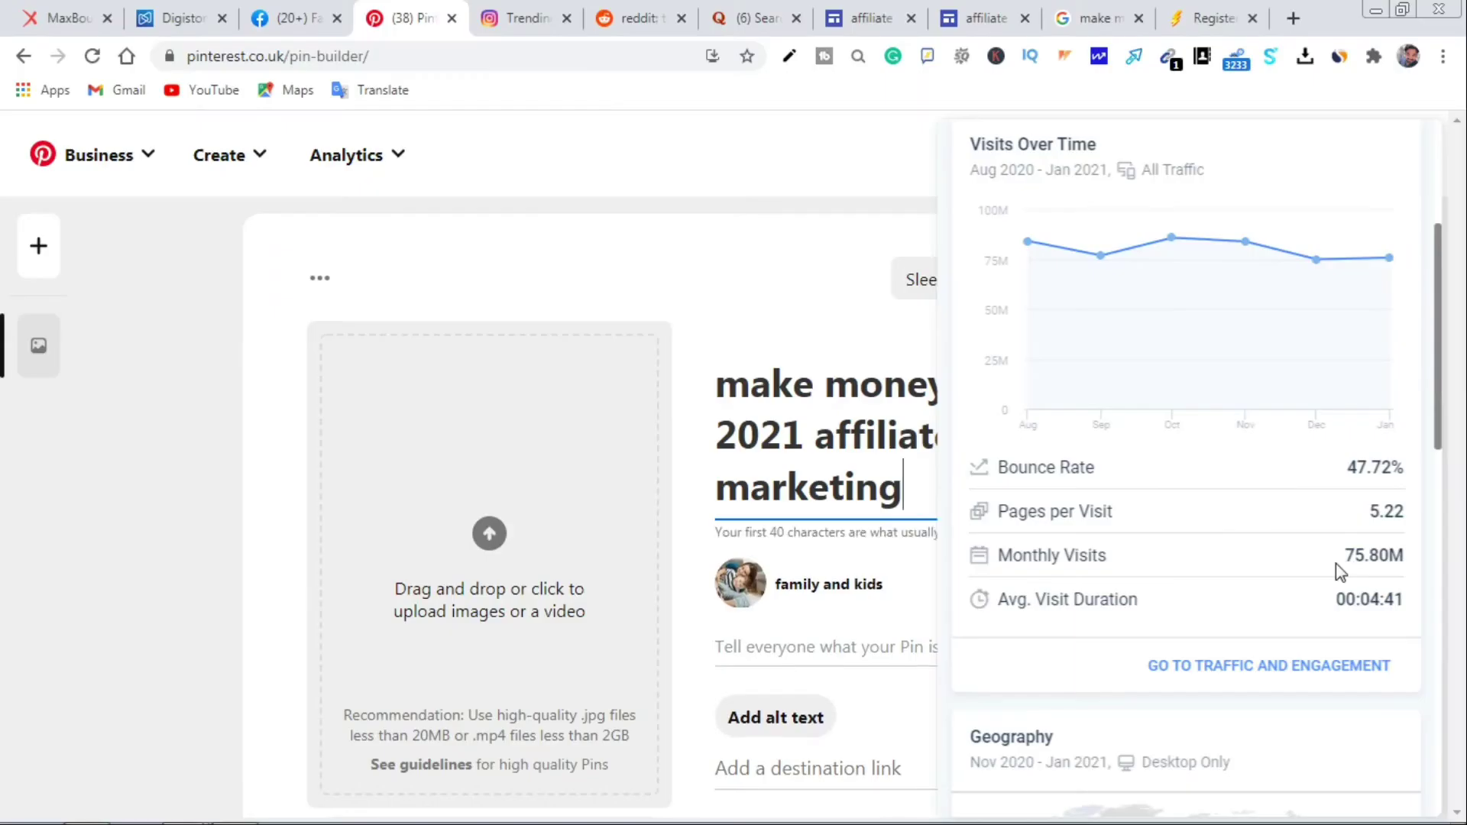
{"action": "left_click", "coordinate": [700, 136]}
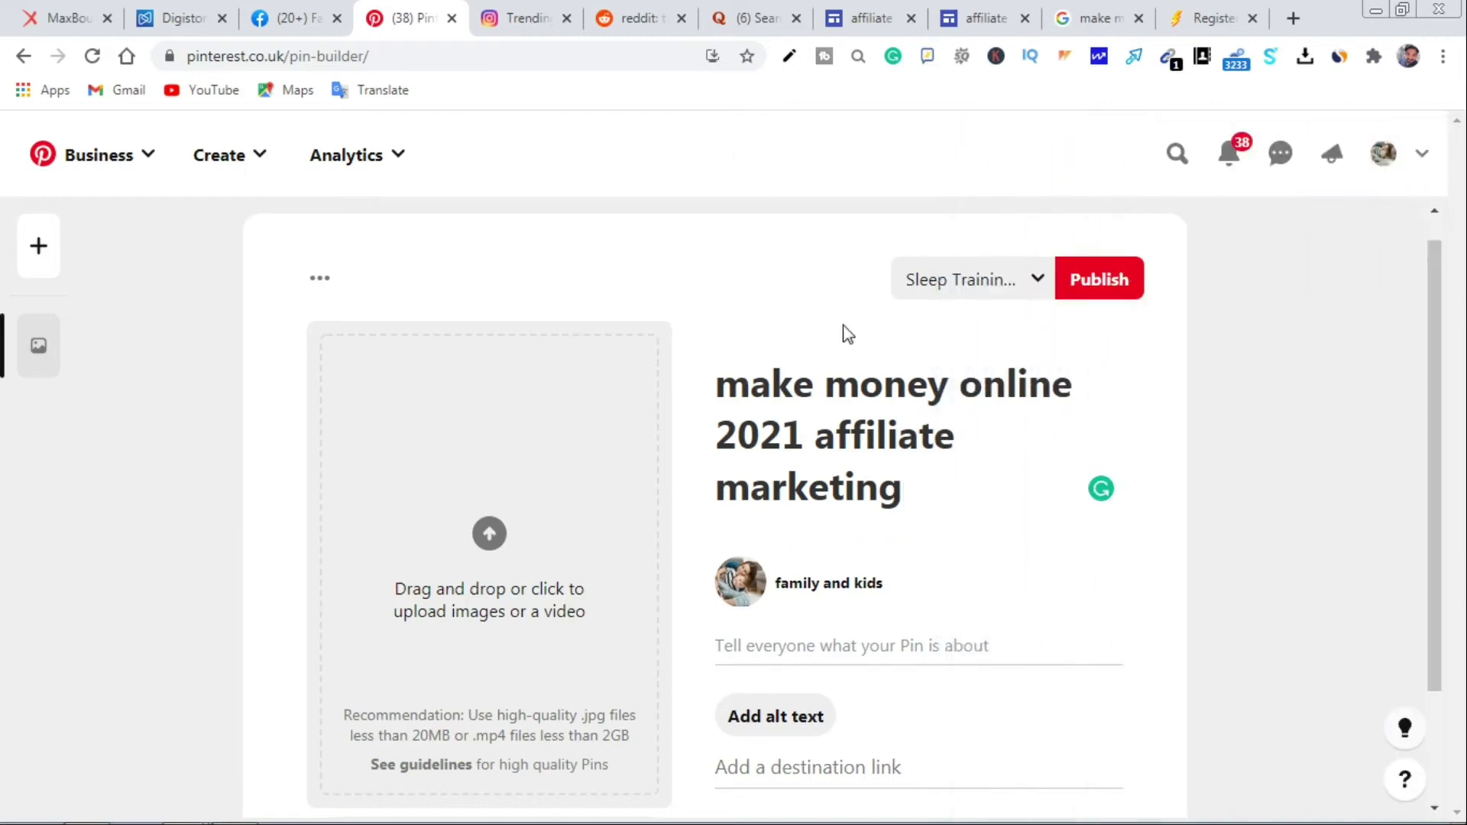
Try to upload the "How to make money online" picture named download from the mko folder as the Pin's image
{"action": "scroll", "coordinate": [940, 478], "scroll_direction": "down", "scroll_amount": 2}
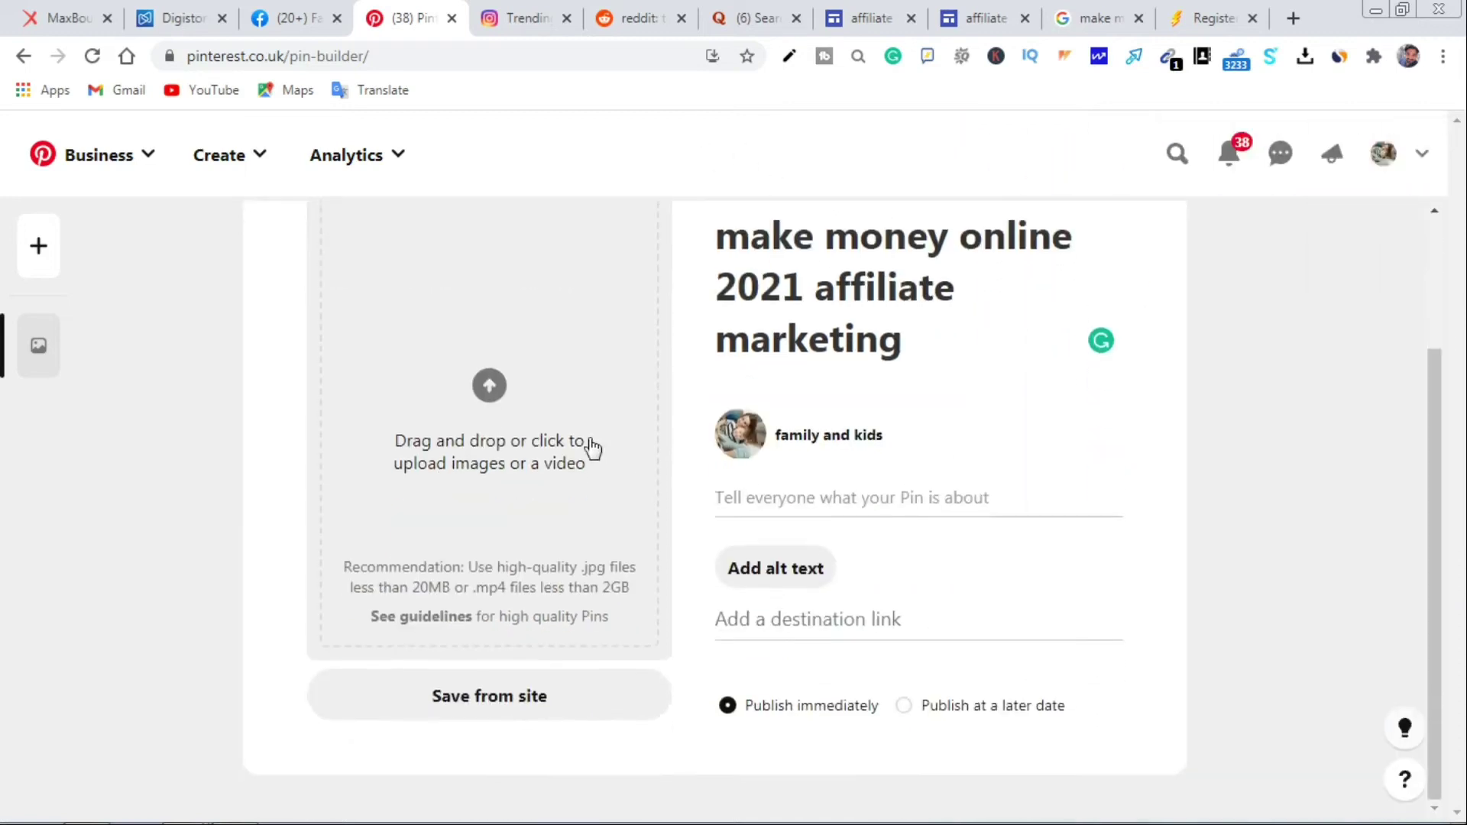
{"action": "left_click", "coordinate": [487, 388]}
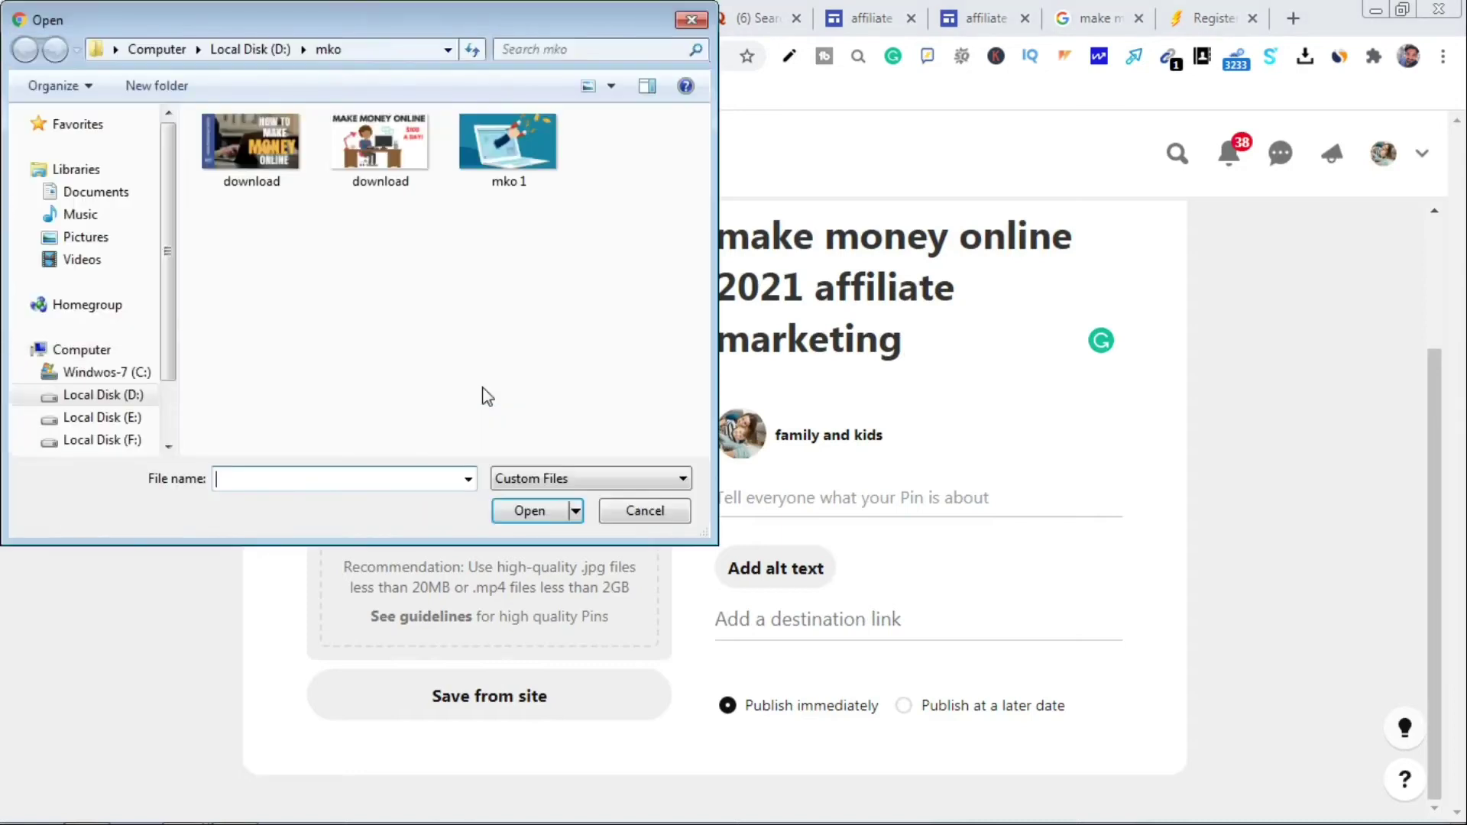
{"action": "left_click", "coordinate": [252, 144]}
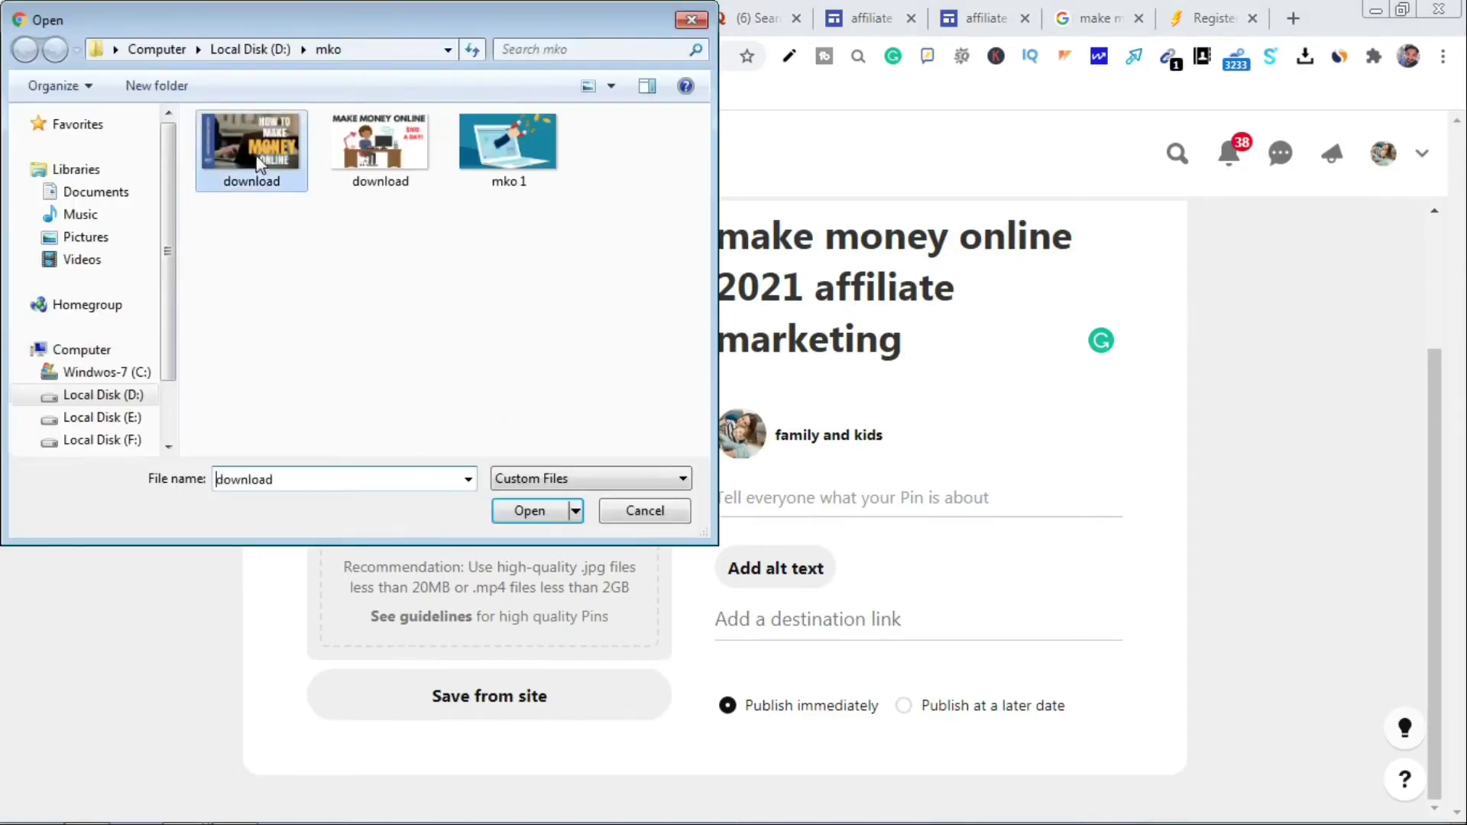
{"action": "left_click", "coordinate": [530, 510]}
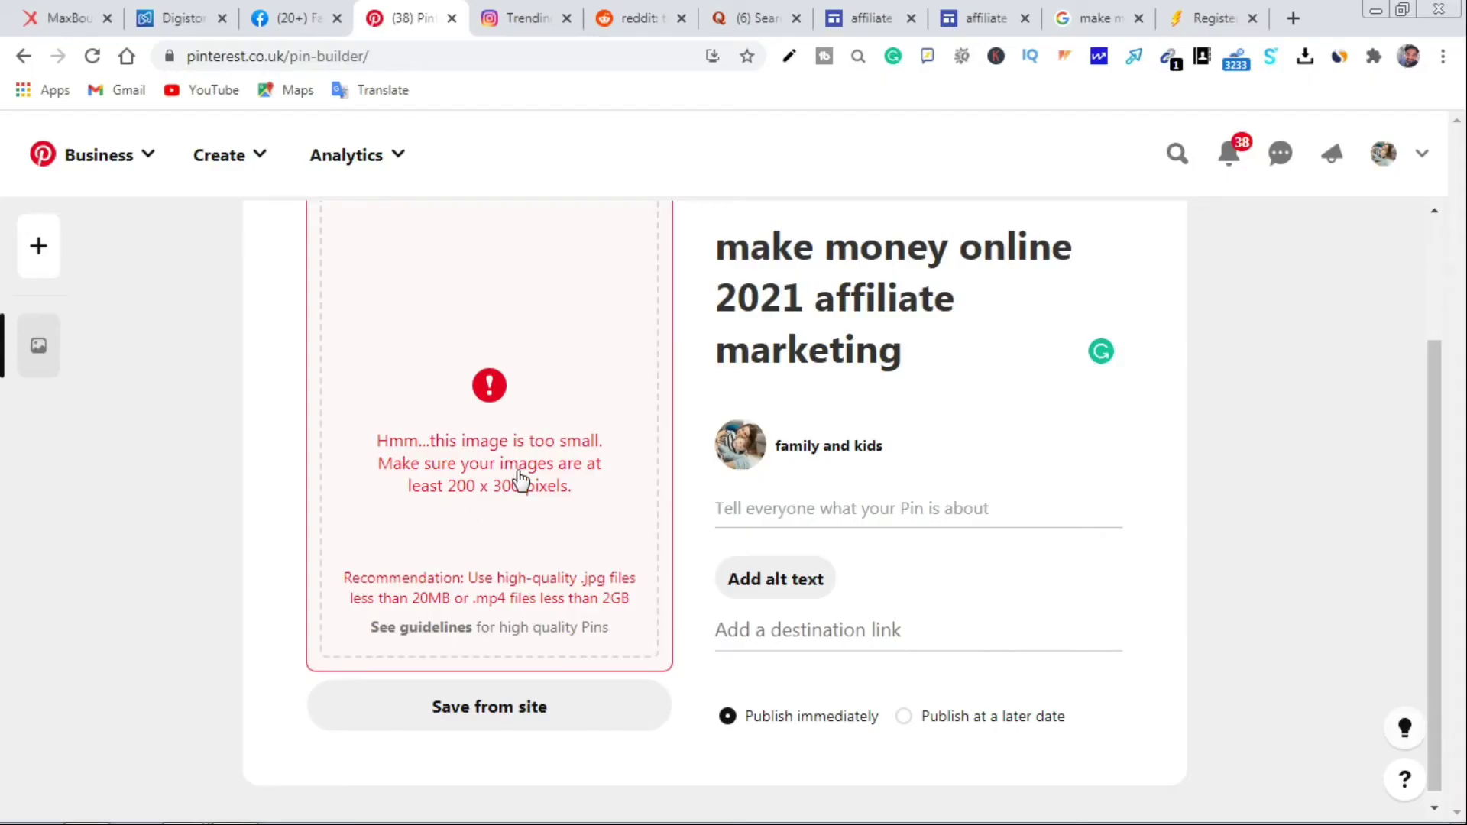
{"action": "scroll", "coordinate": [520, 480], "scroll_direction": "down", "scroll_amount": 1}
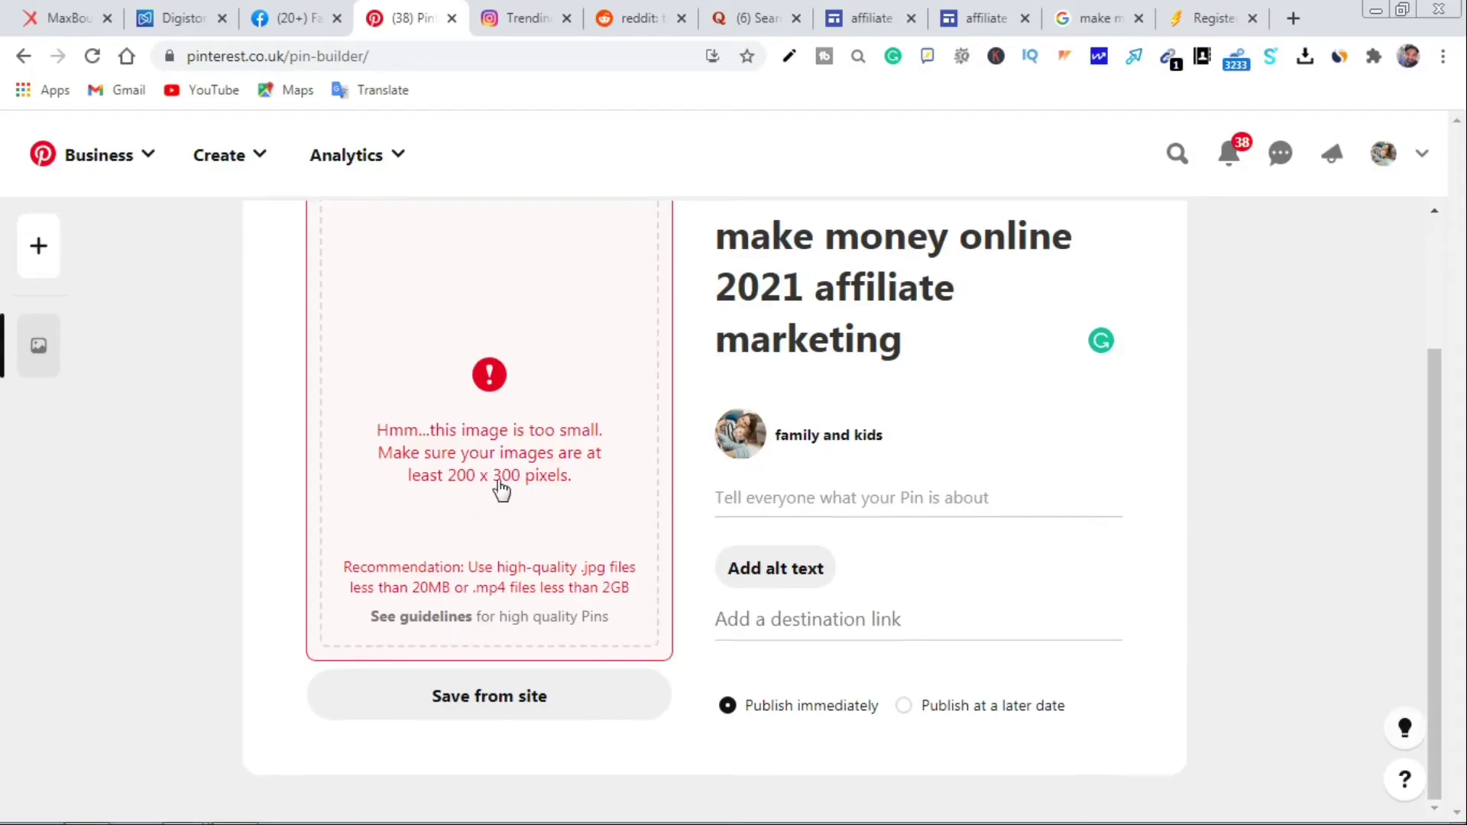
Fill the Pin description with the "FINALLY: How to Turn Your Spare Time Into a Profitable Online Business" headline copied from the offer's registration page
{"action": "left_click", "coordinate": [820, 496]}
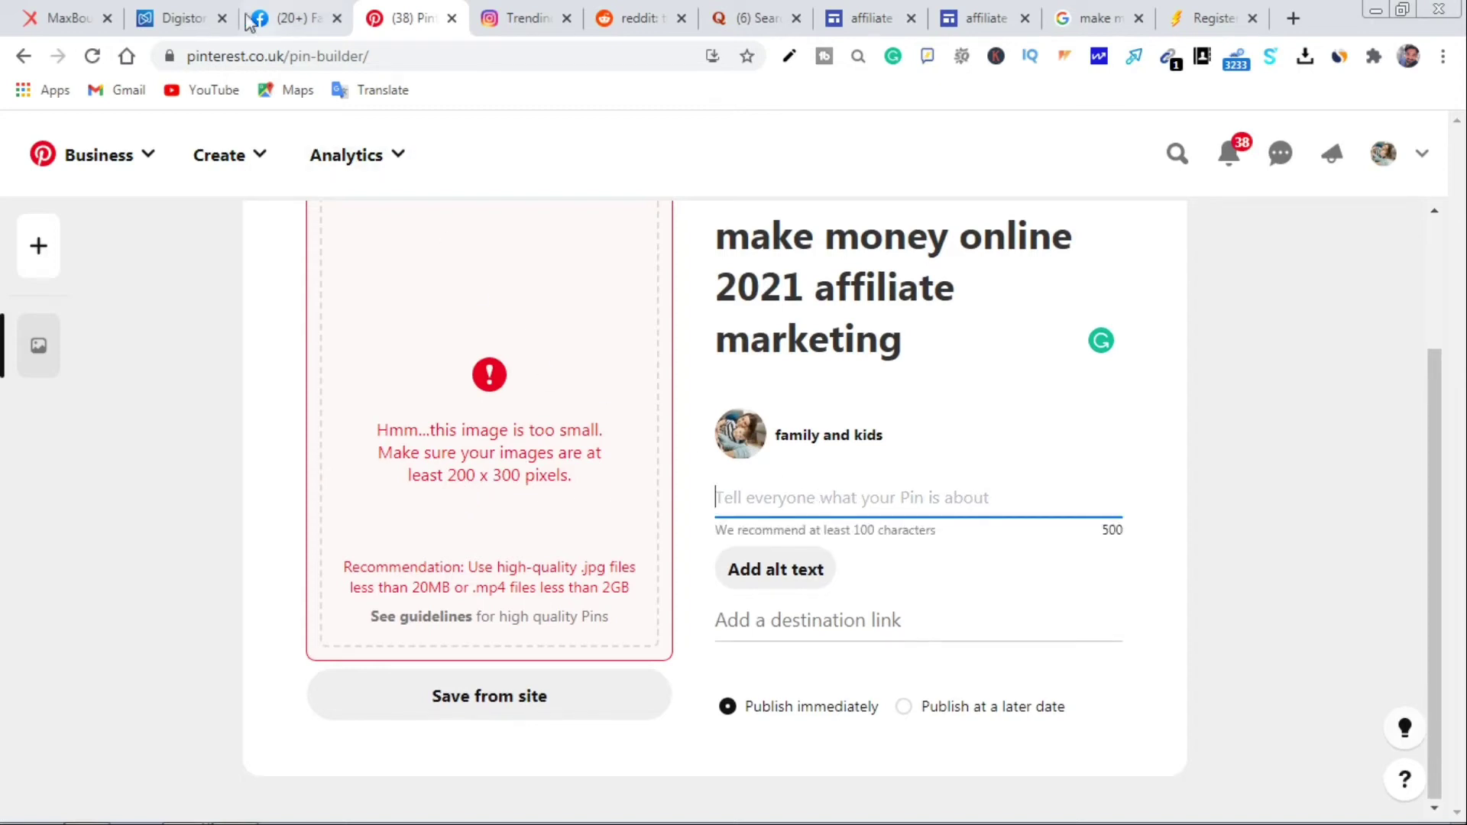
{"action": "left_click", "coordinate": [181, 23]}
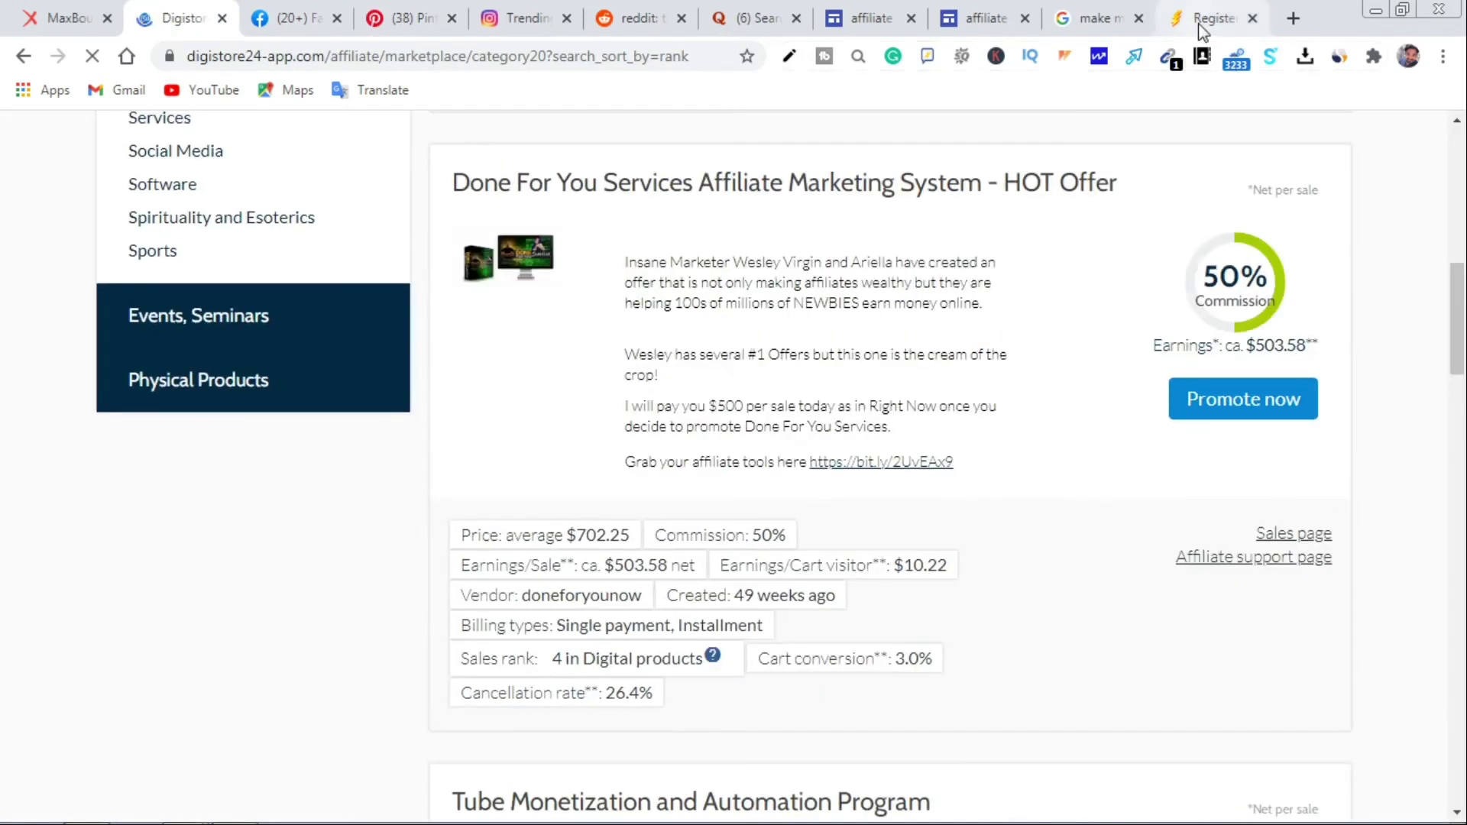
{"action": "left_click", "coordinate": [1201, 22]}
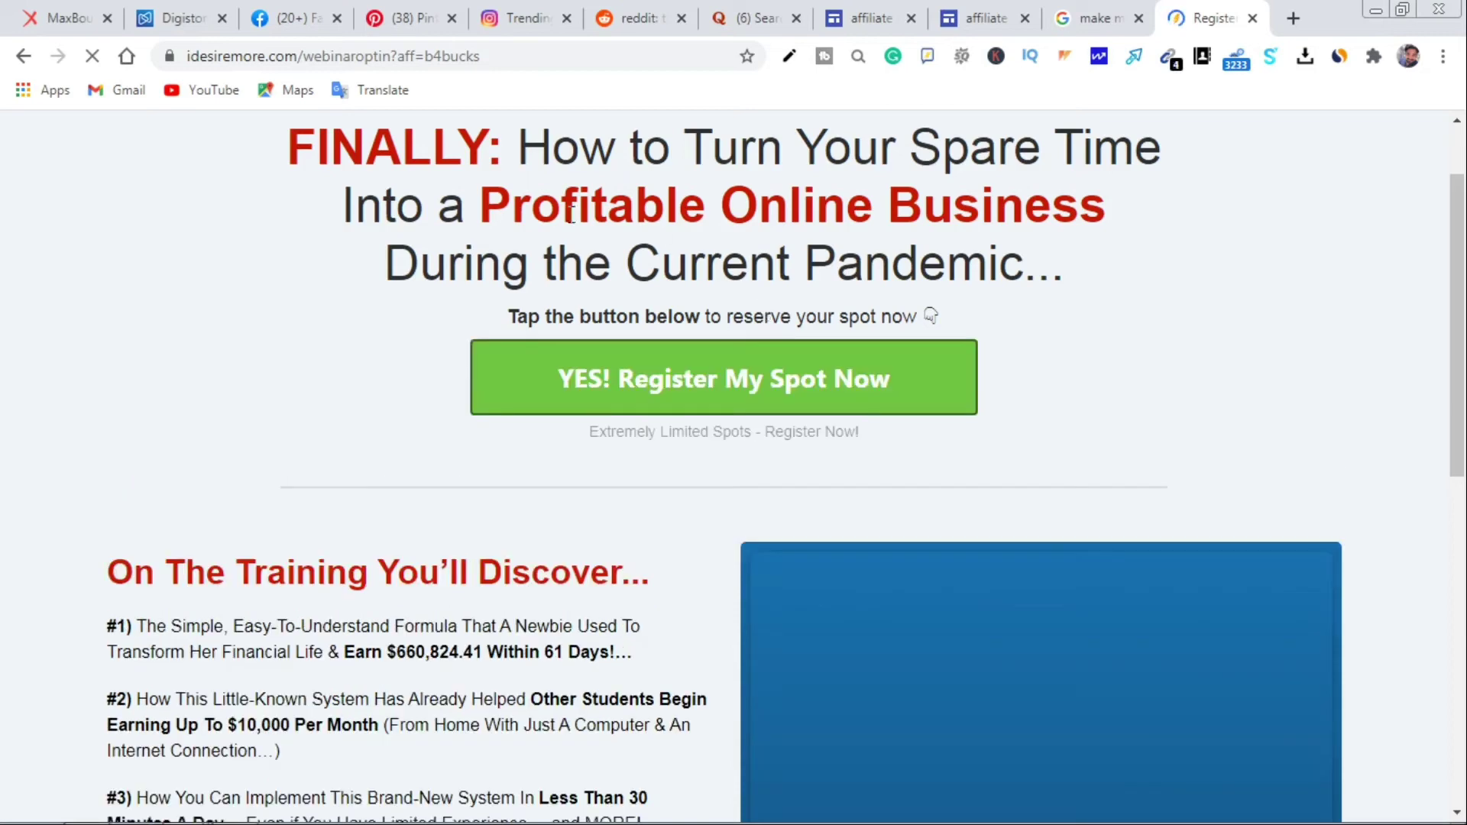
{"action": "scroll", "coordinate": [451, 275], "scroll_direction": "down", "scroll_amount": 5}
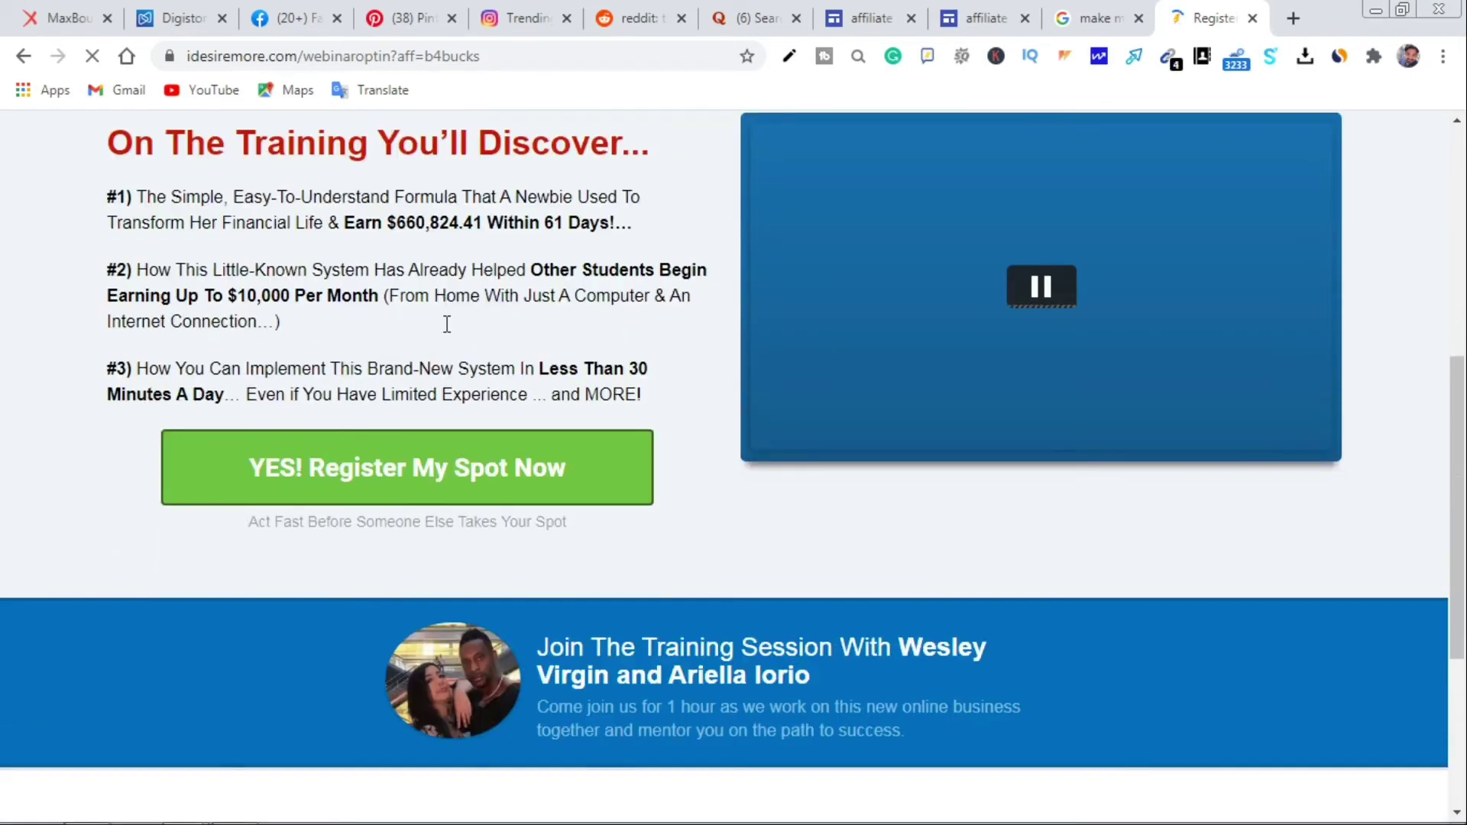
{"action": "scroll", "coordinate": [450, 325], "scroll_direction": "up", "scroll_amount": 7}
{"action": "left_click_drag", "start_coordinate": [283, 251], "coordinate": [1049, 374]}
{"action": "right_click", "coordinate": [764, 264]}
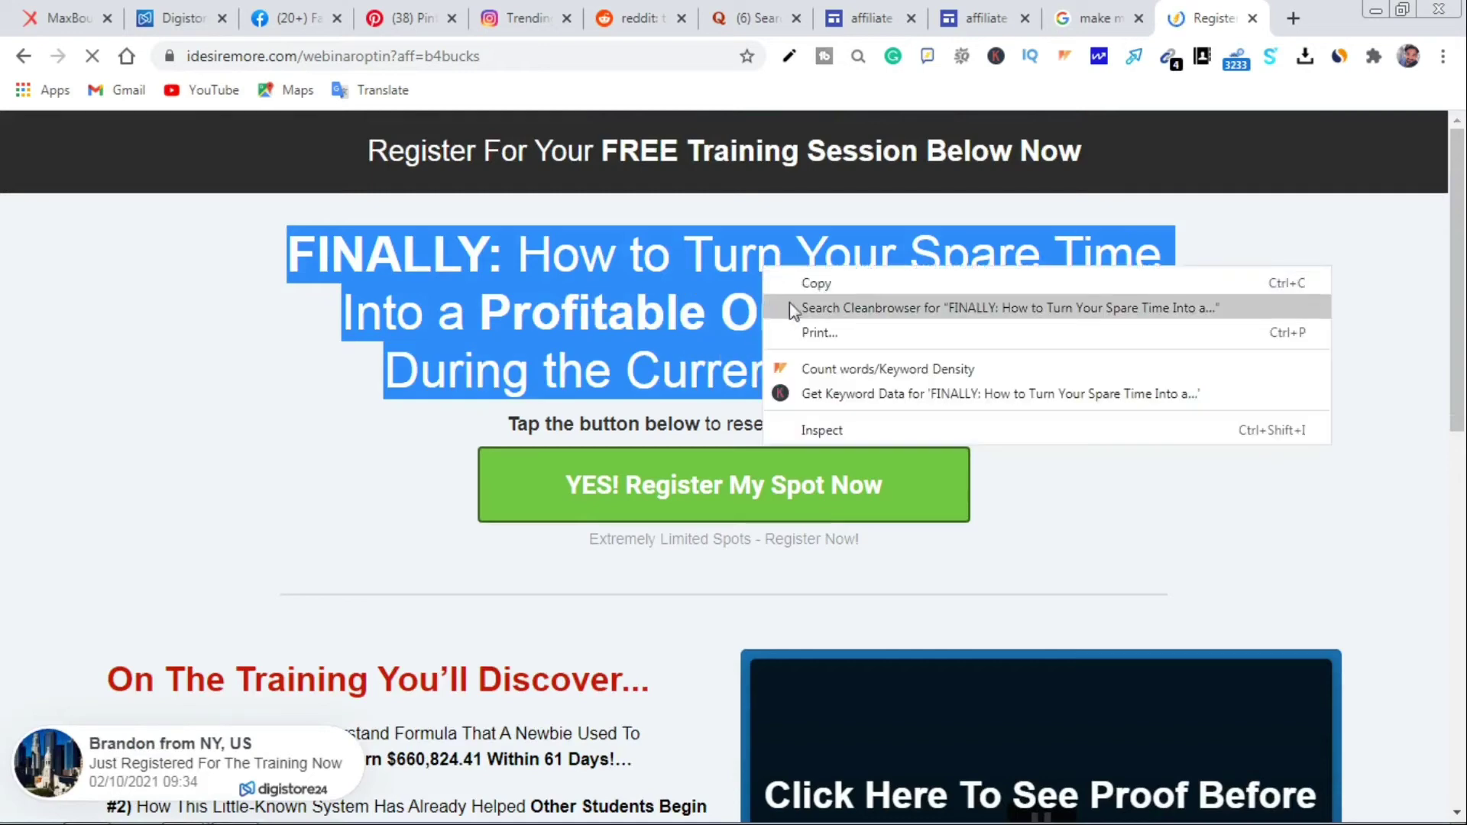
{"action": "left_click", "coordinate": [832, 282]}
{"action": "left_click", "coordinate": [374, 19]}
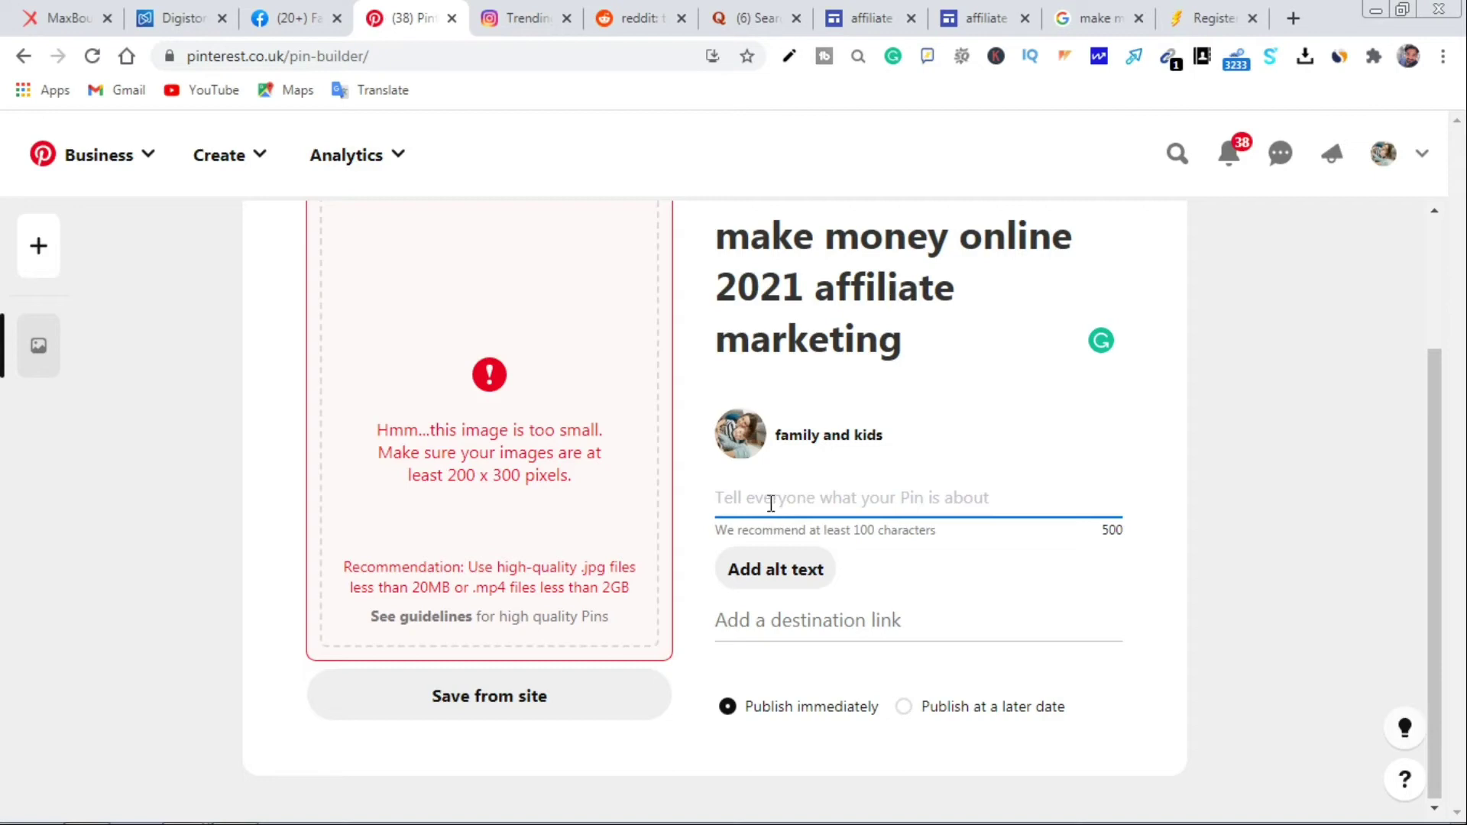
{"action": "key", "text": "ctrl+v"}
{"action": "scroll", "coordinate": [904, 428], "scroll_direction": "down", "scroll_amount": 1}
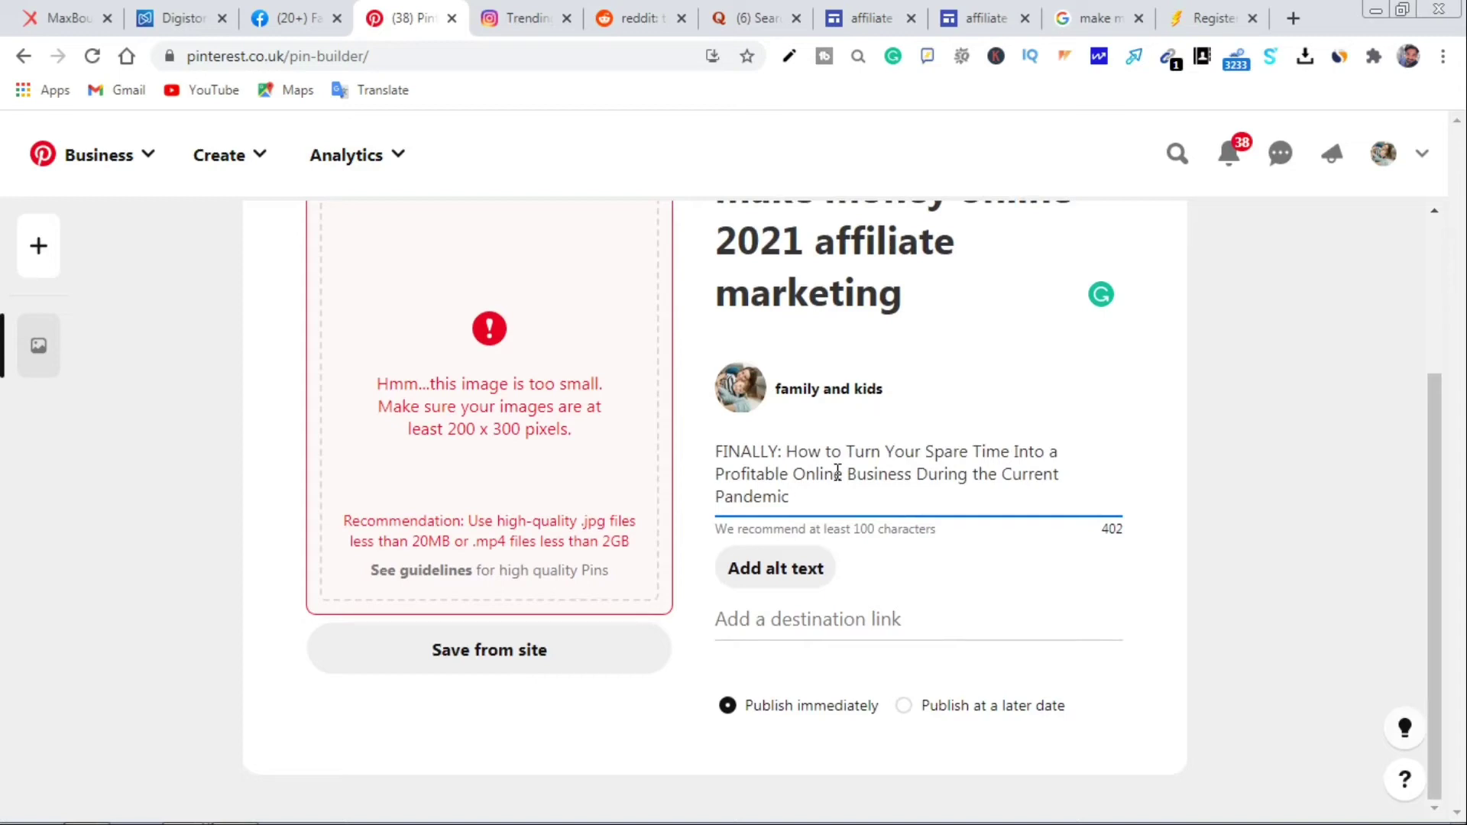
Add a second line to the Pin description reading "if you want to extra money read below article"
{"action": "left_click", "coordinate": [819, 622]}
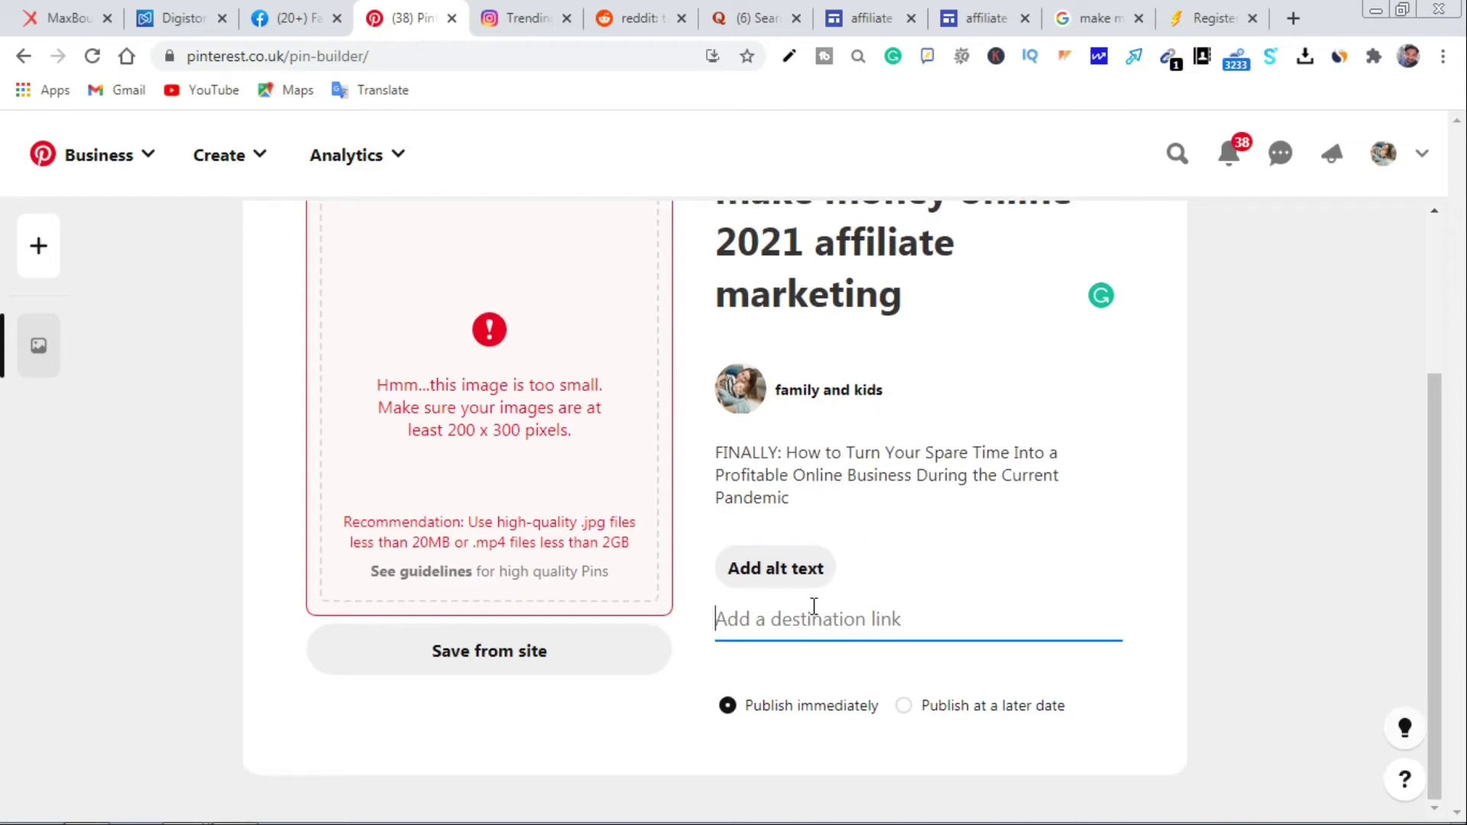
{"action": "mouse_move", "coordinate": [89, 819]}
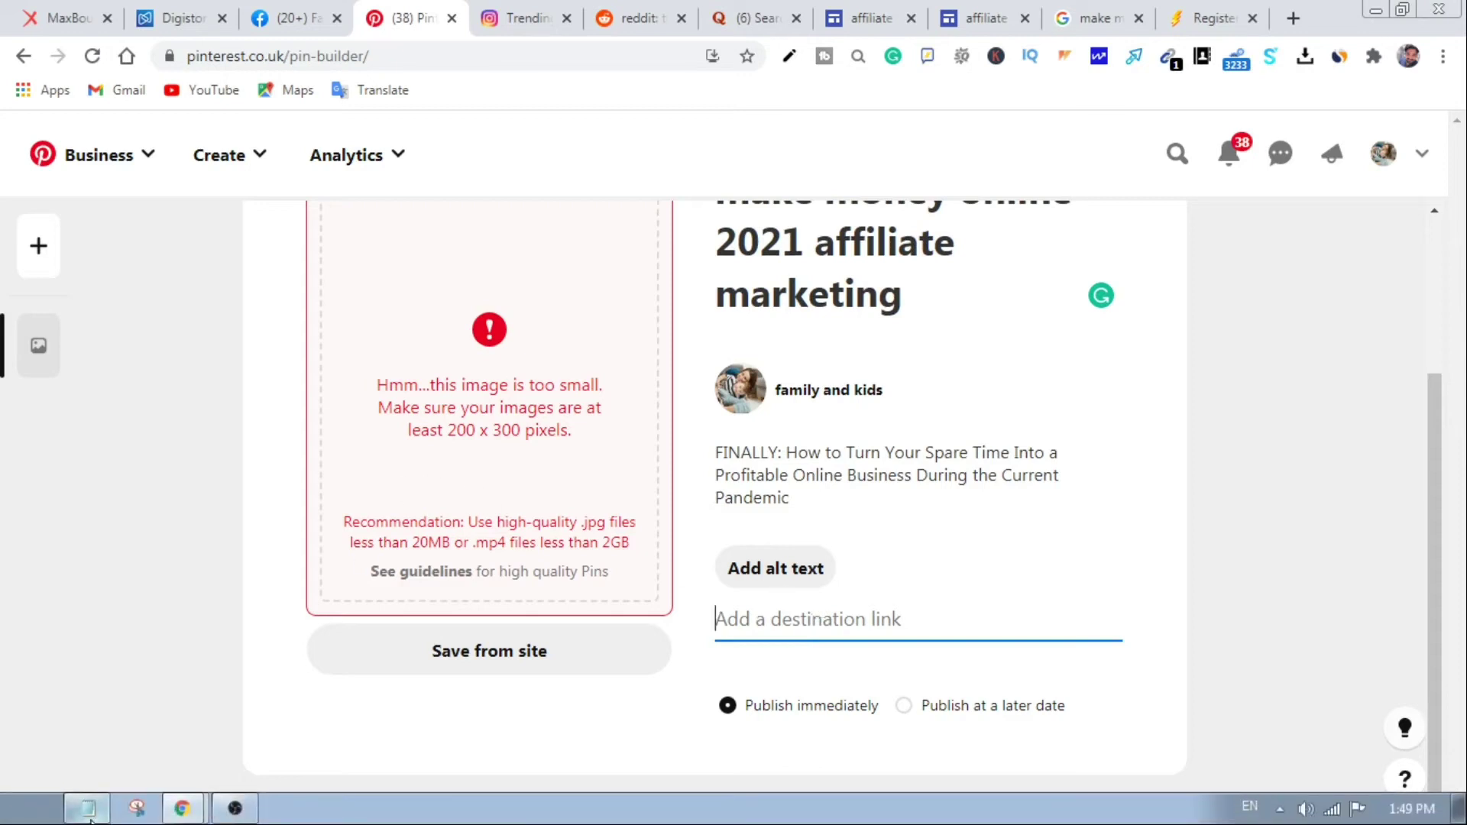
{"action": "left_click", "coordinate": [820, 506]}
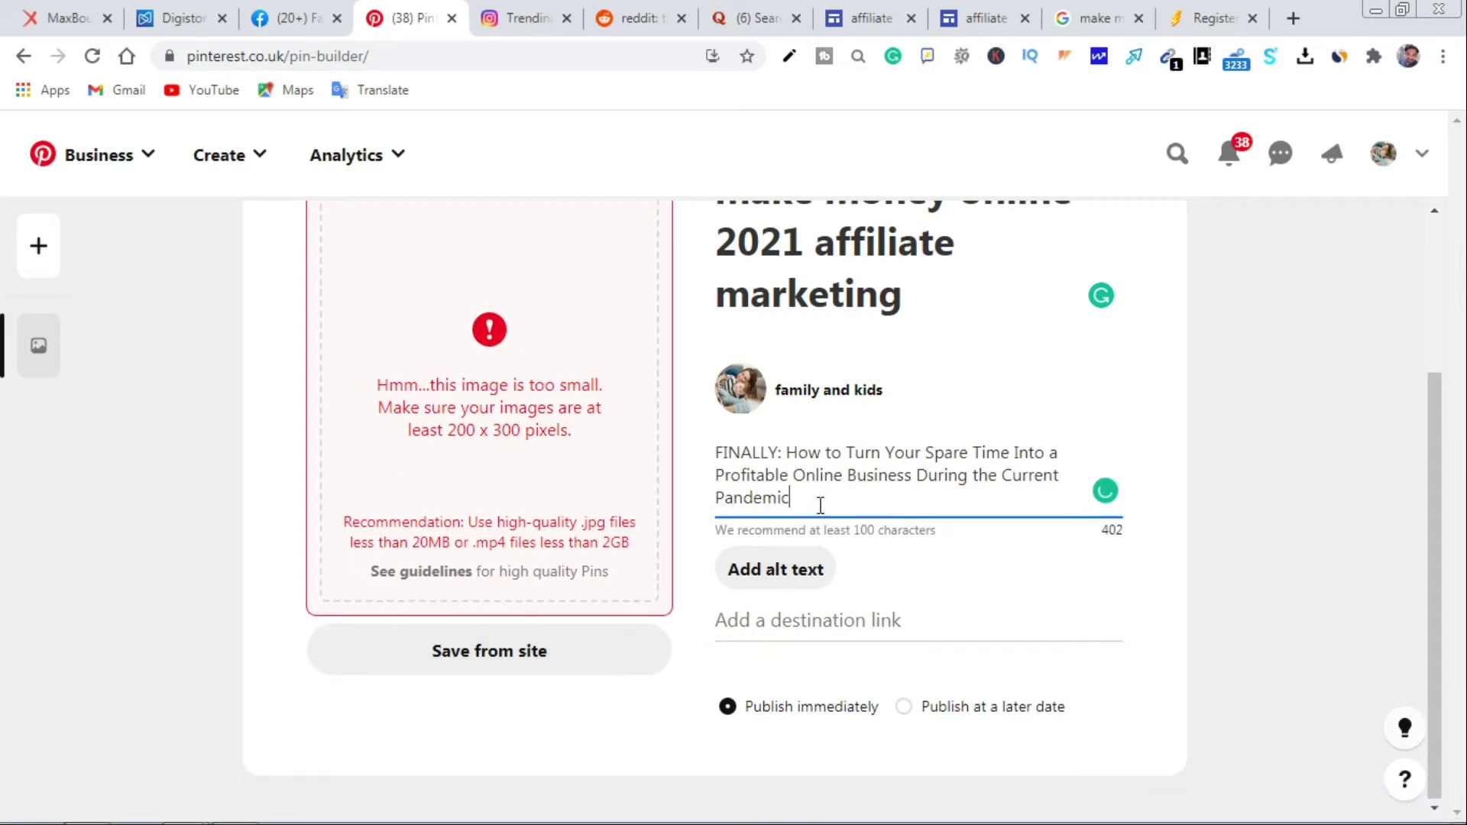
{"action": "key", "text": "Return"}
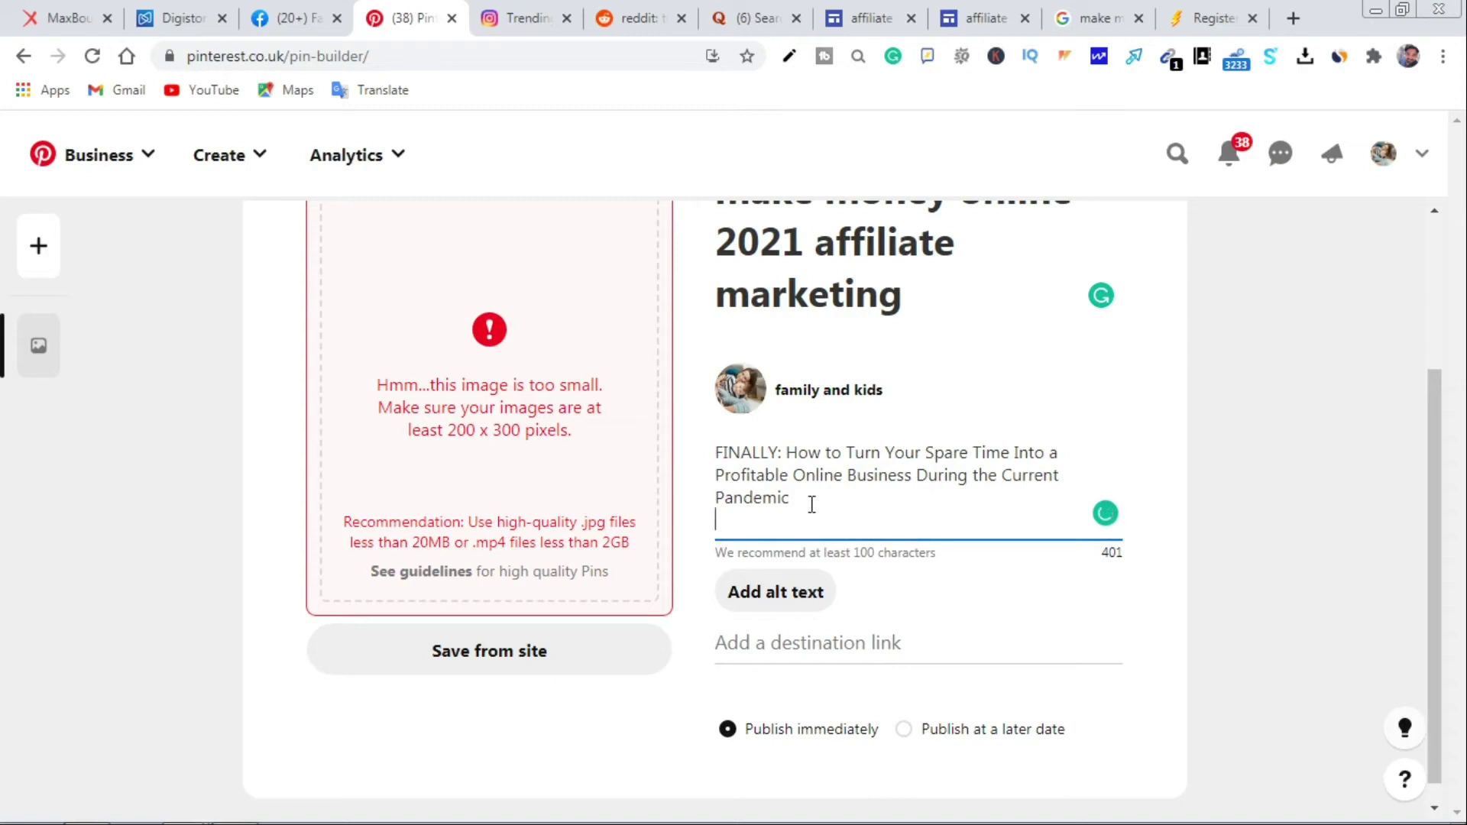
{"action": "key", "text": "ctrl+v"}
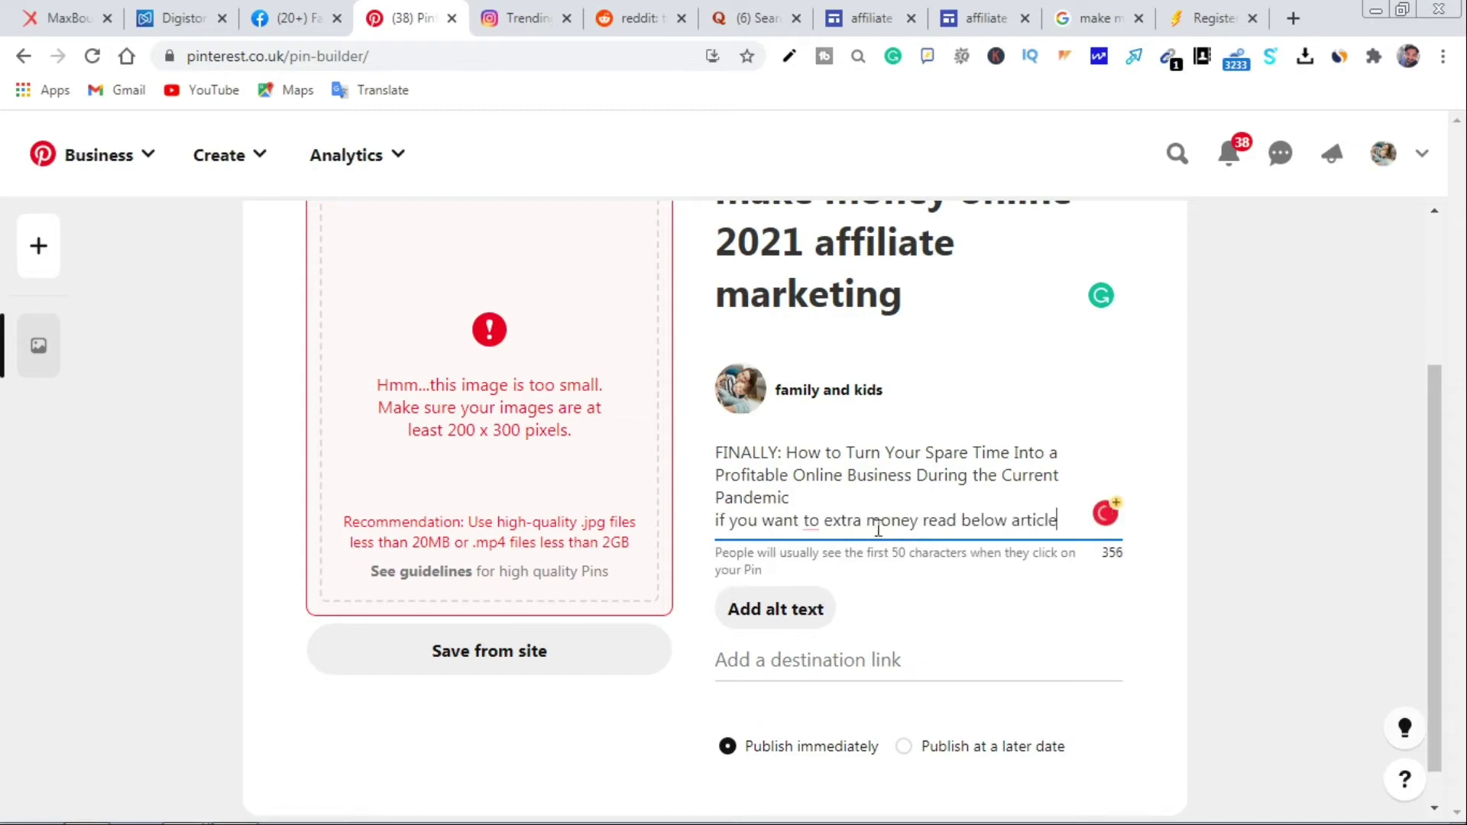
Enter "make money with affiliate marketing" as the Pin's destination link
{"action": "left_click", "coordinate": [789, 659]}
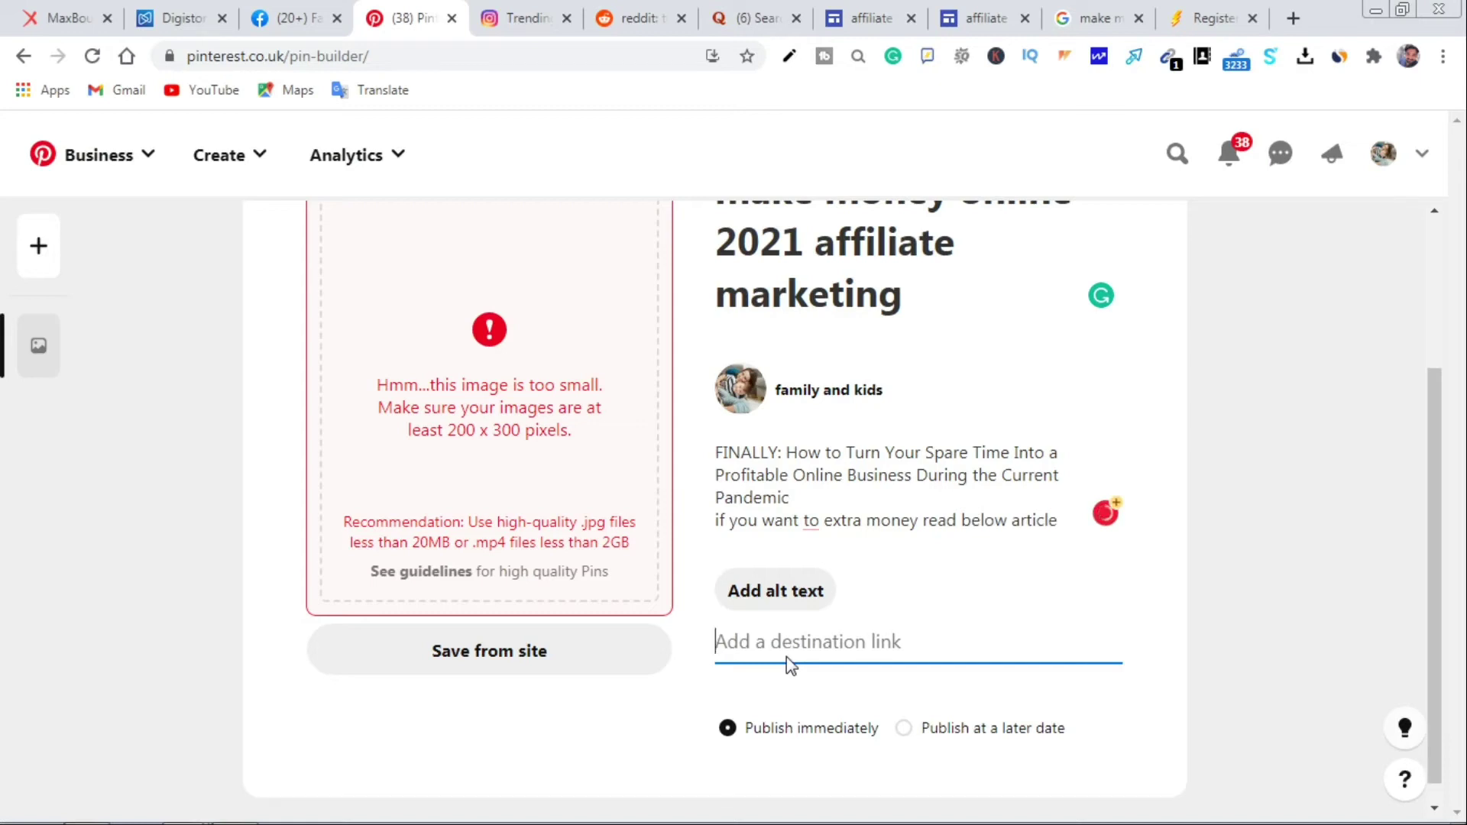
{"action": "key", "text": "ctrl+v"}
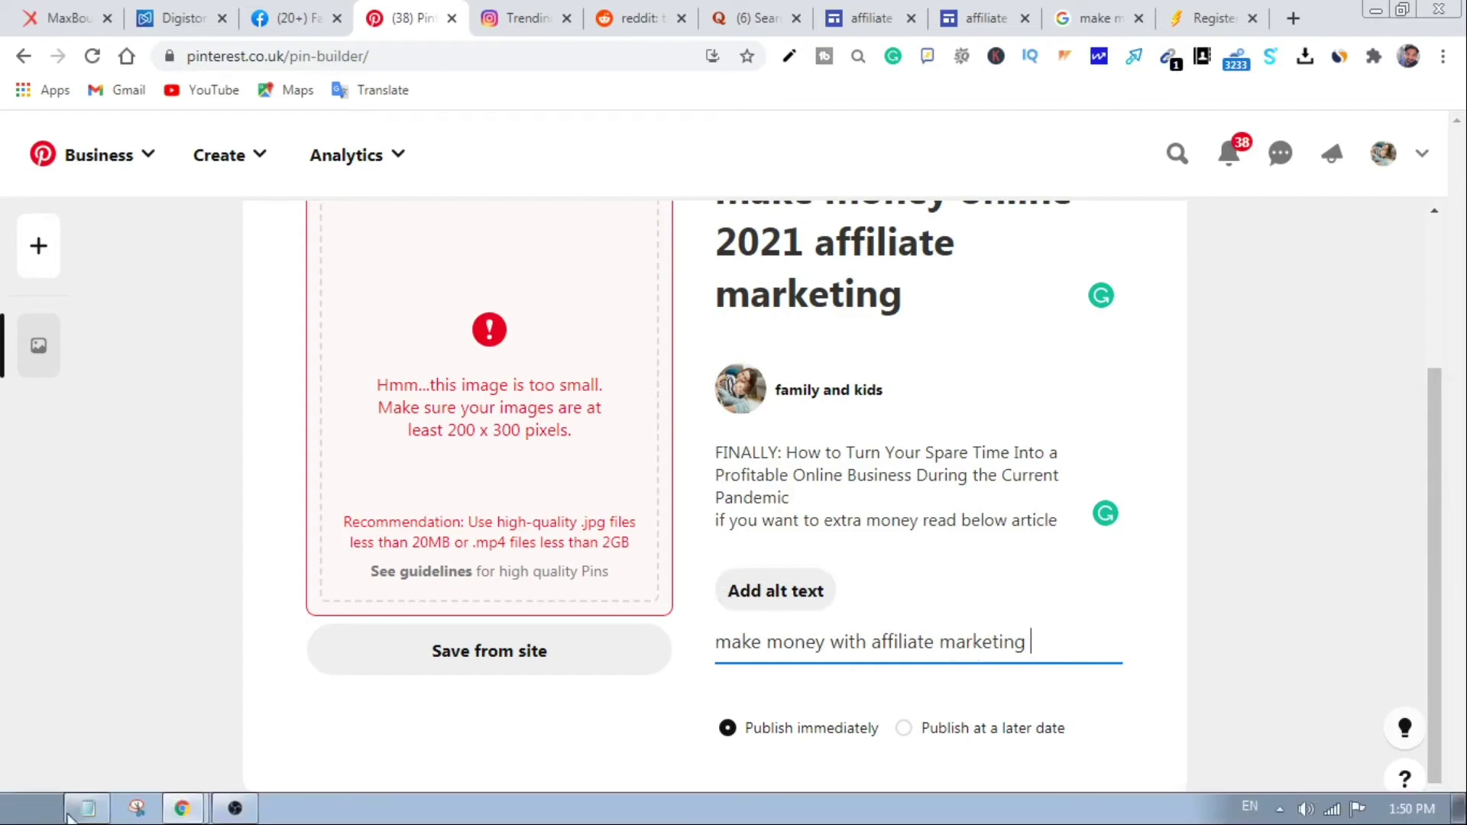
Copy the landing page link from the Notepad notes and put the notes away
{"action": "left_click", "coordinate": [88, 810]}
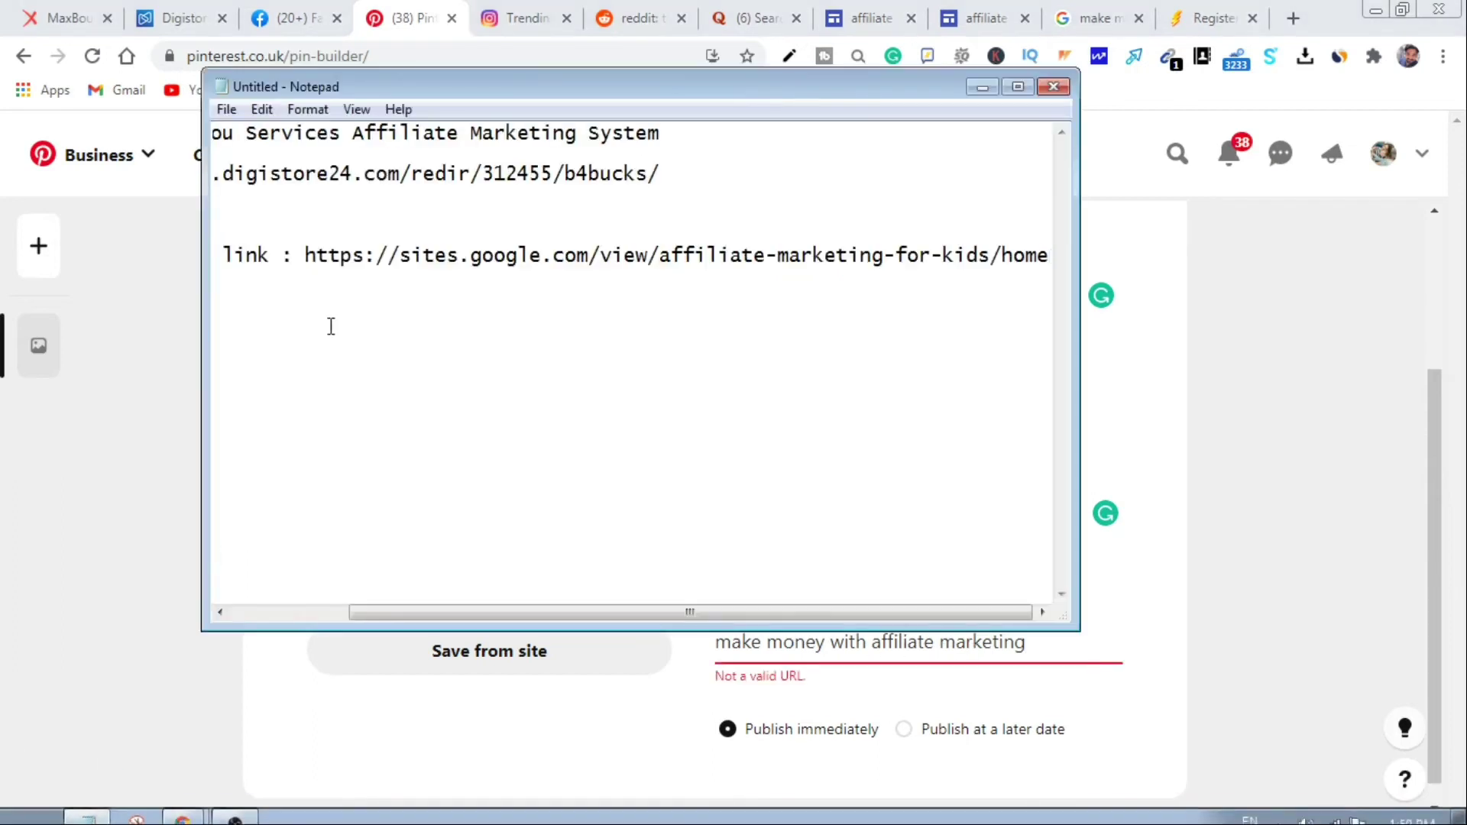
{"action": "scroll", "coordinate": [337, 309], "scroll_direction": "left", "scroll_amount": 2}
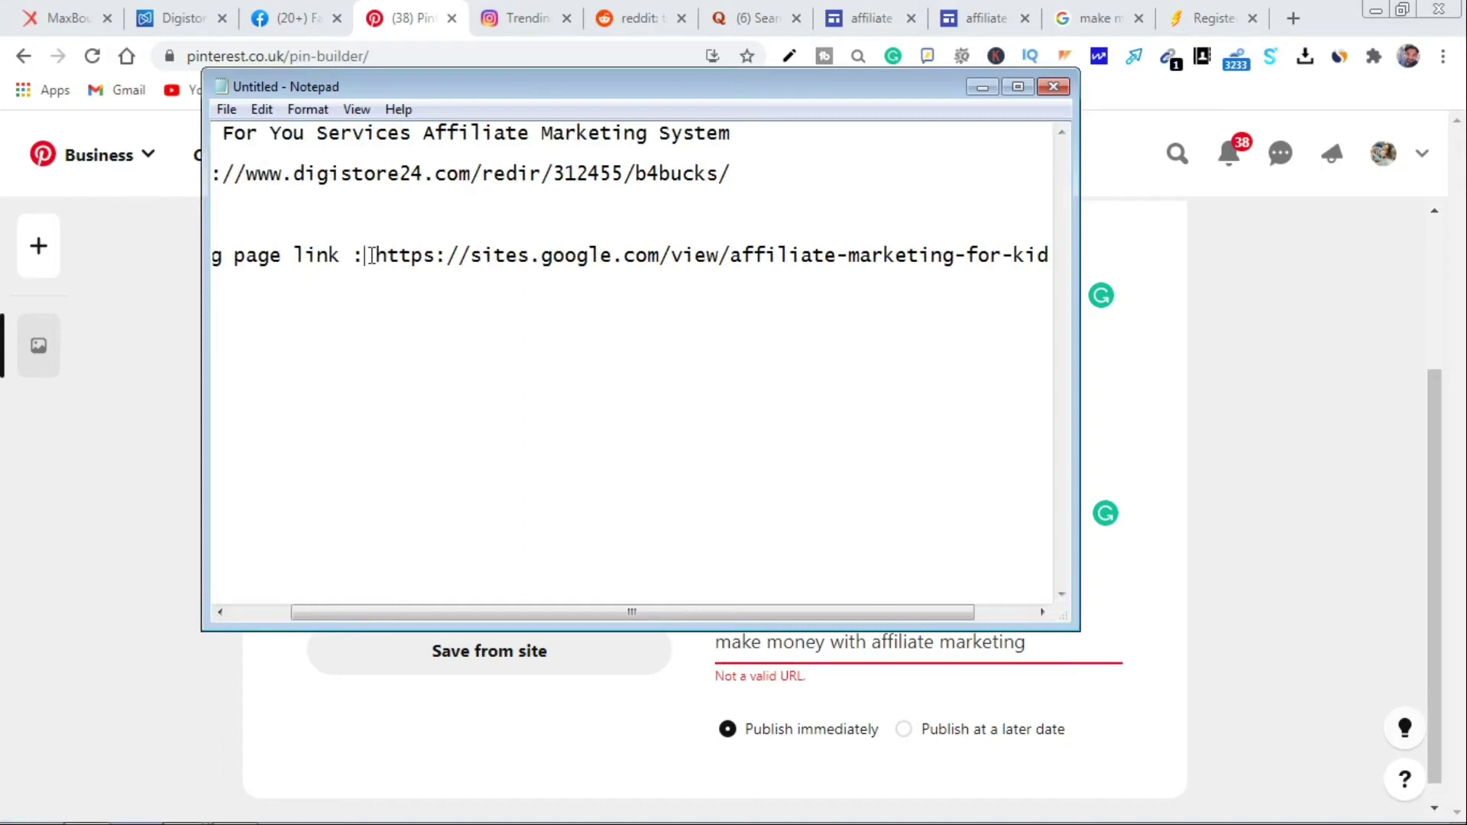
{"action": "left_click_drag", "start_coordinate": [371, 256], "coordinate": [1082, 260]}
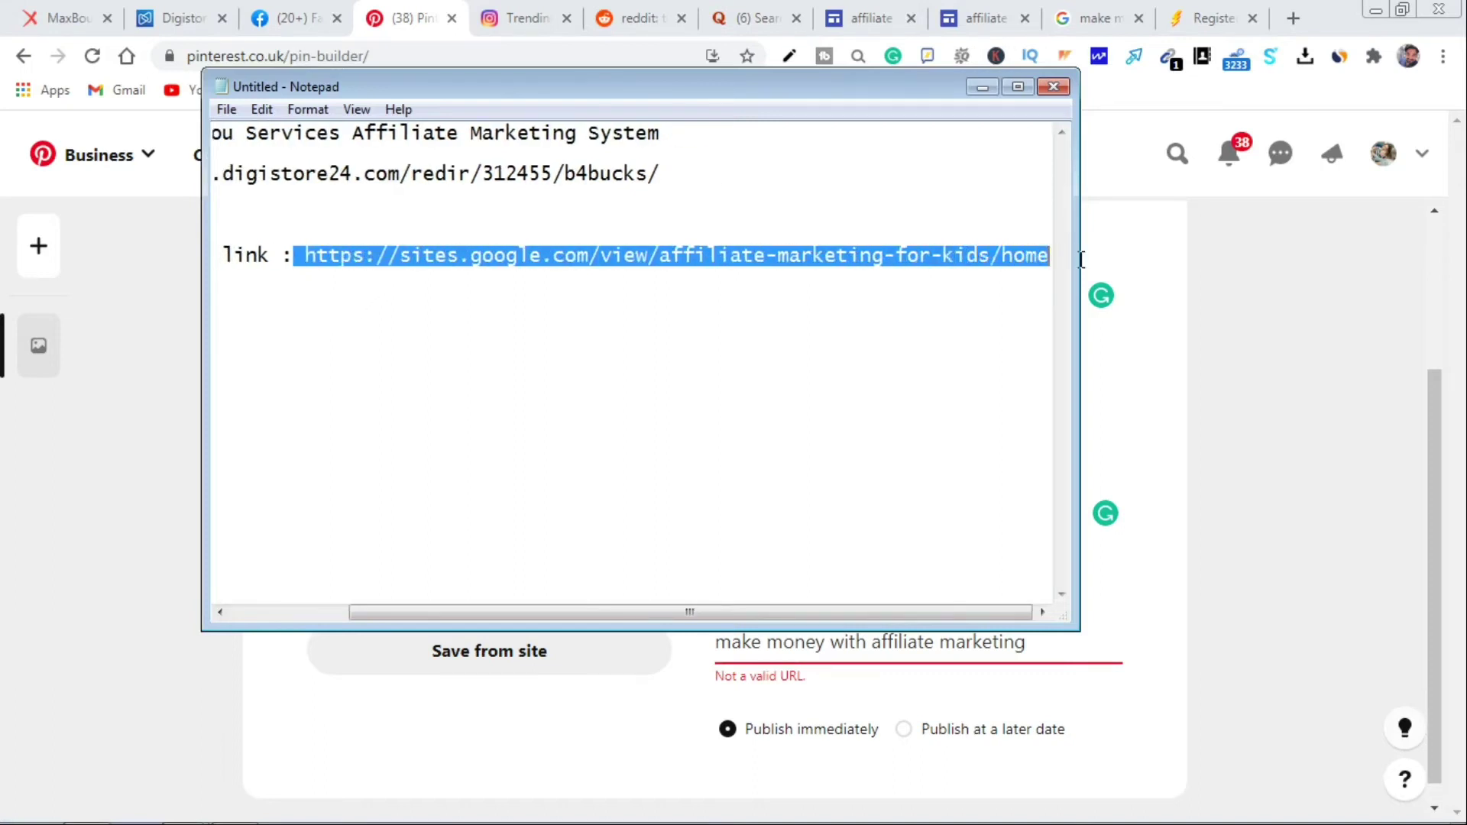
{"action": "right_click", "coordinate": [652, 247]}
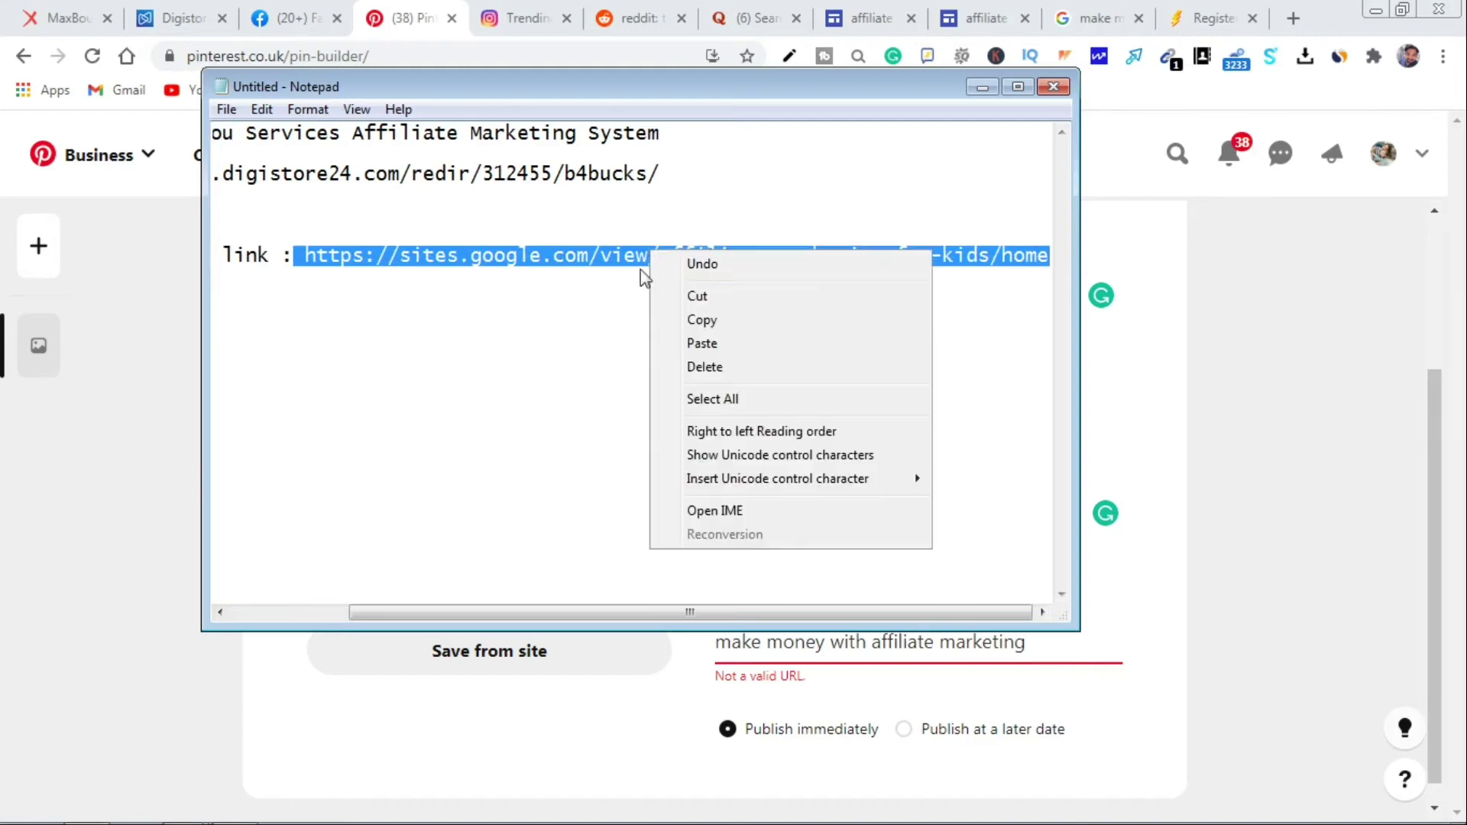
{"action": "left_click", "coordinate": [709, 319]}
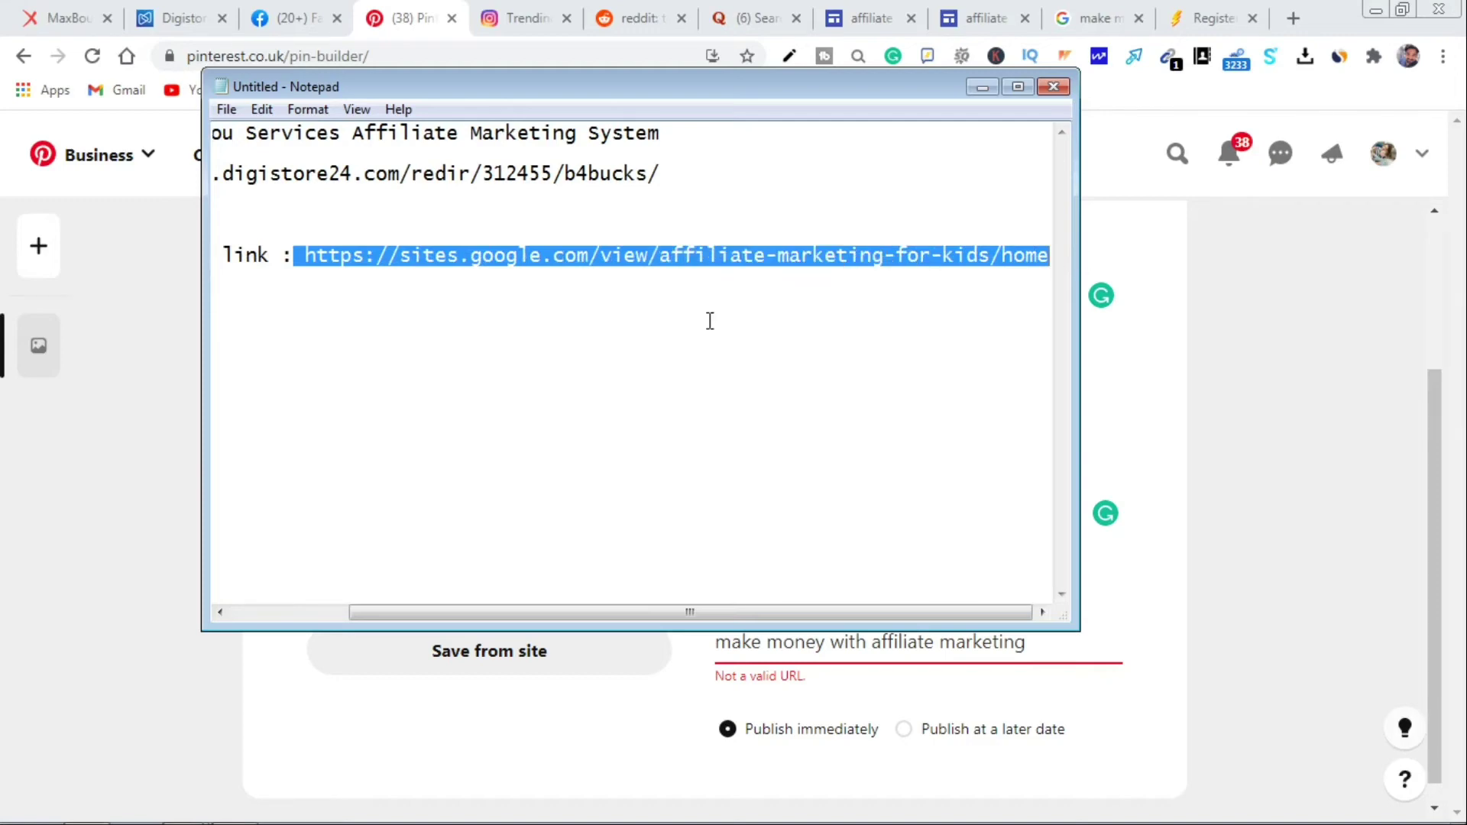
{"action": "left_click", "coordinate": [983, 87]}
Open the Bitly dashboard in a new browser tab and start creating a new short link
{"action": "left_click", "coordinate": [1293, 18]}
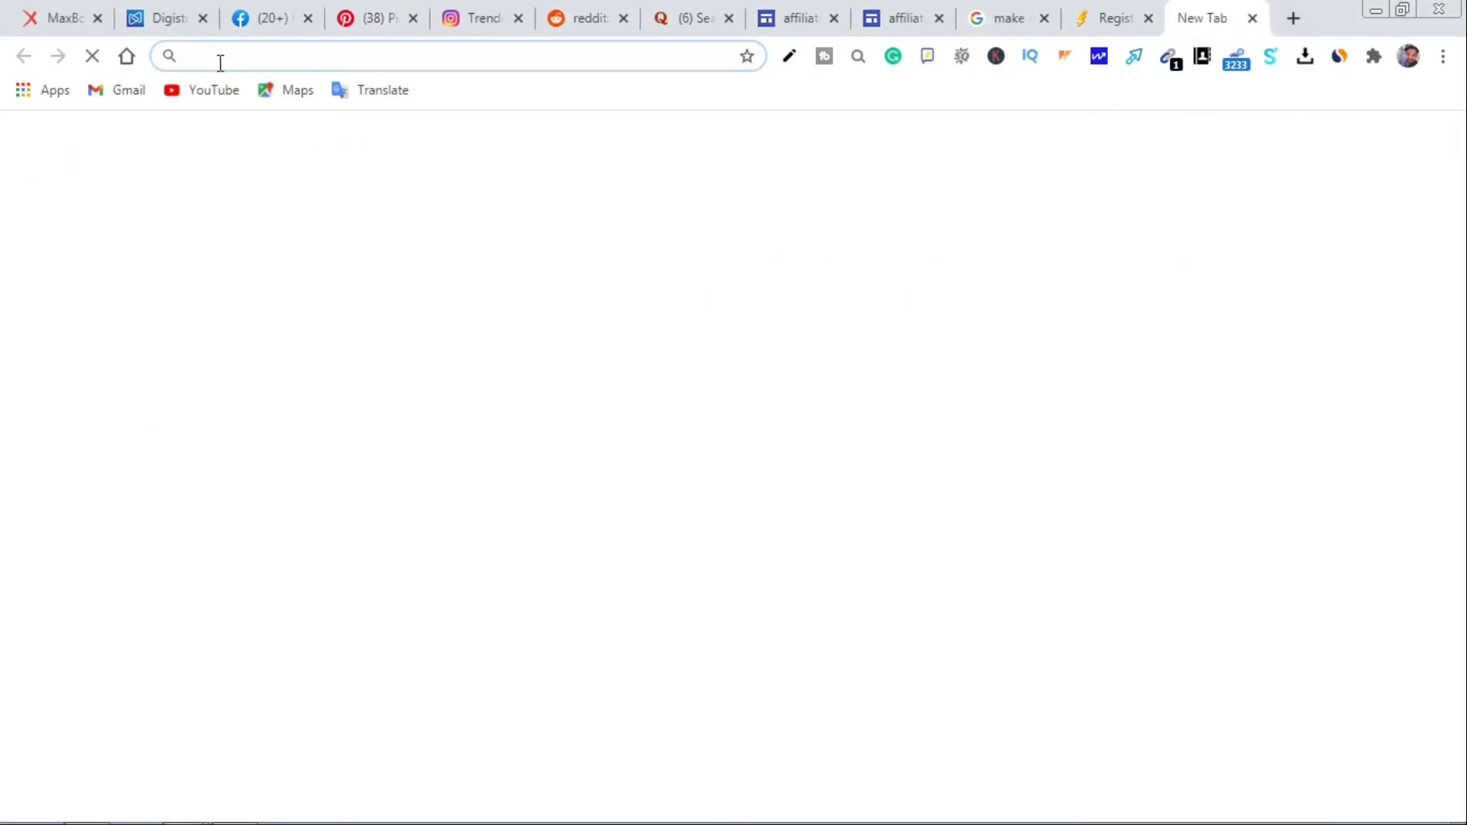
{"action": "type", "text": "g"}
{"action": "key", "text": "Return"}
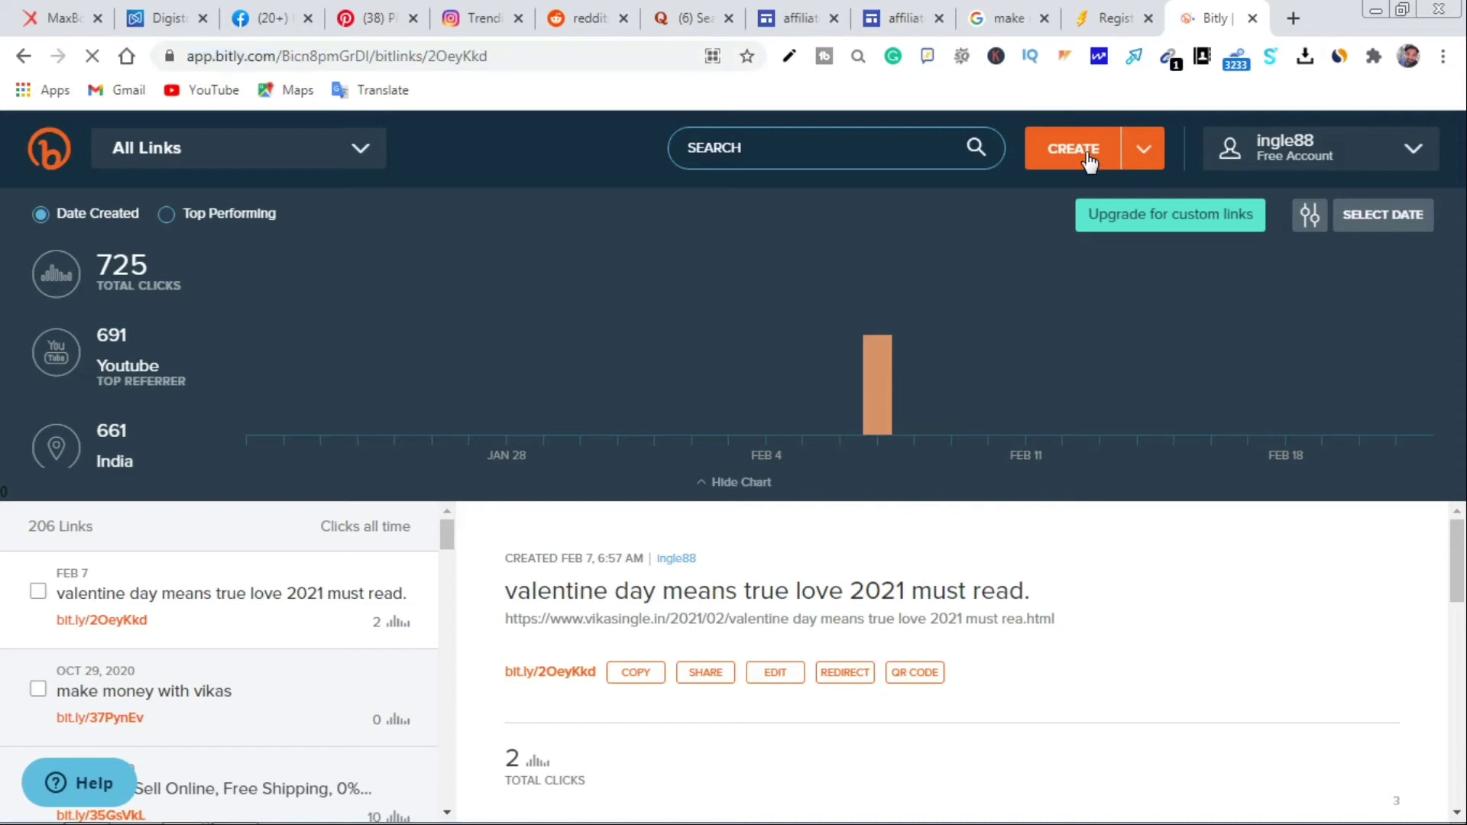
{"action": "left_click", "coordinate": [1086, 152]}
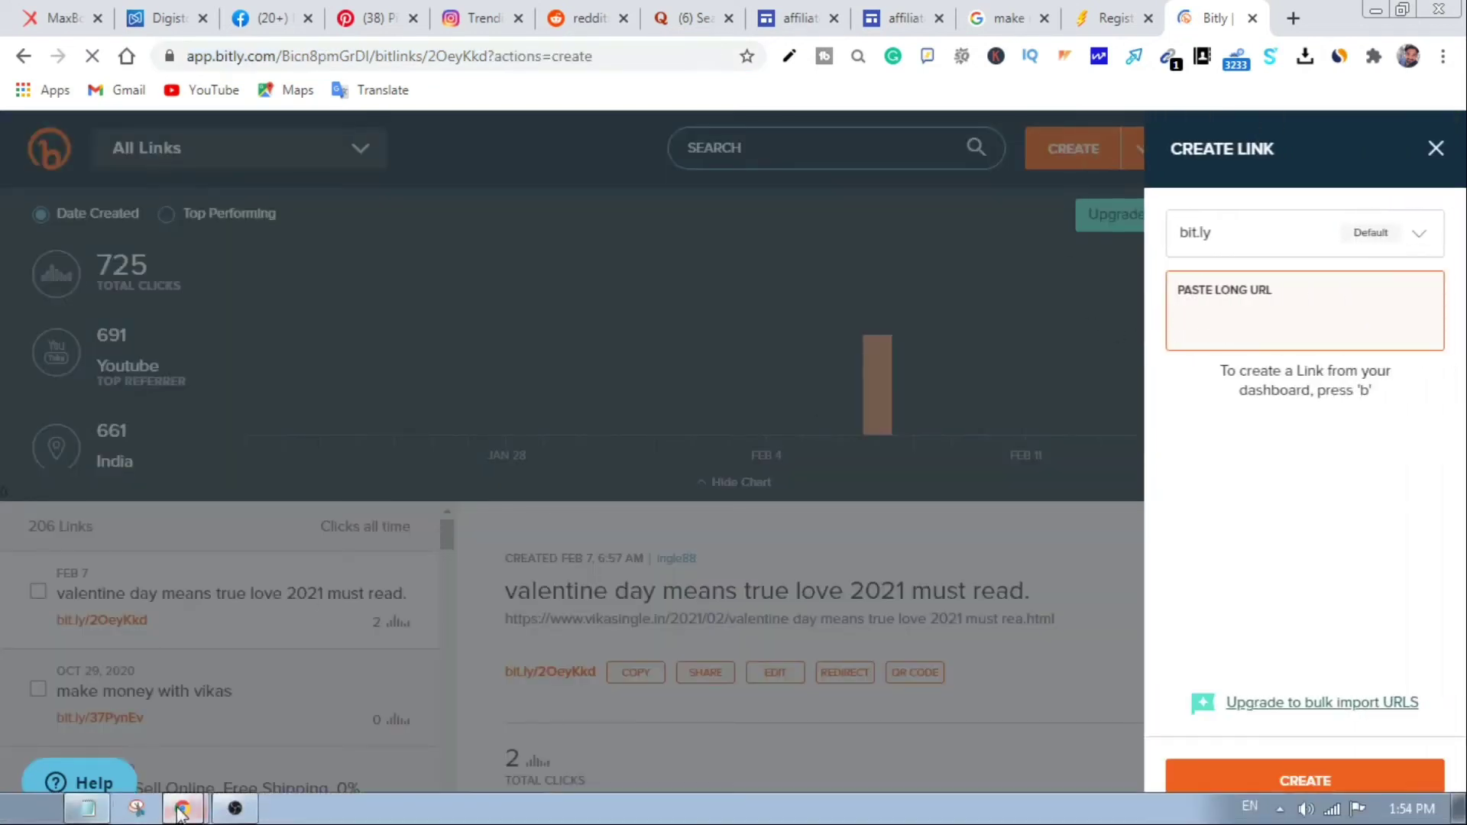
{"action": "left_click", "coordinate": [89, 809]}
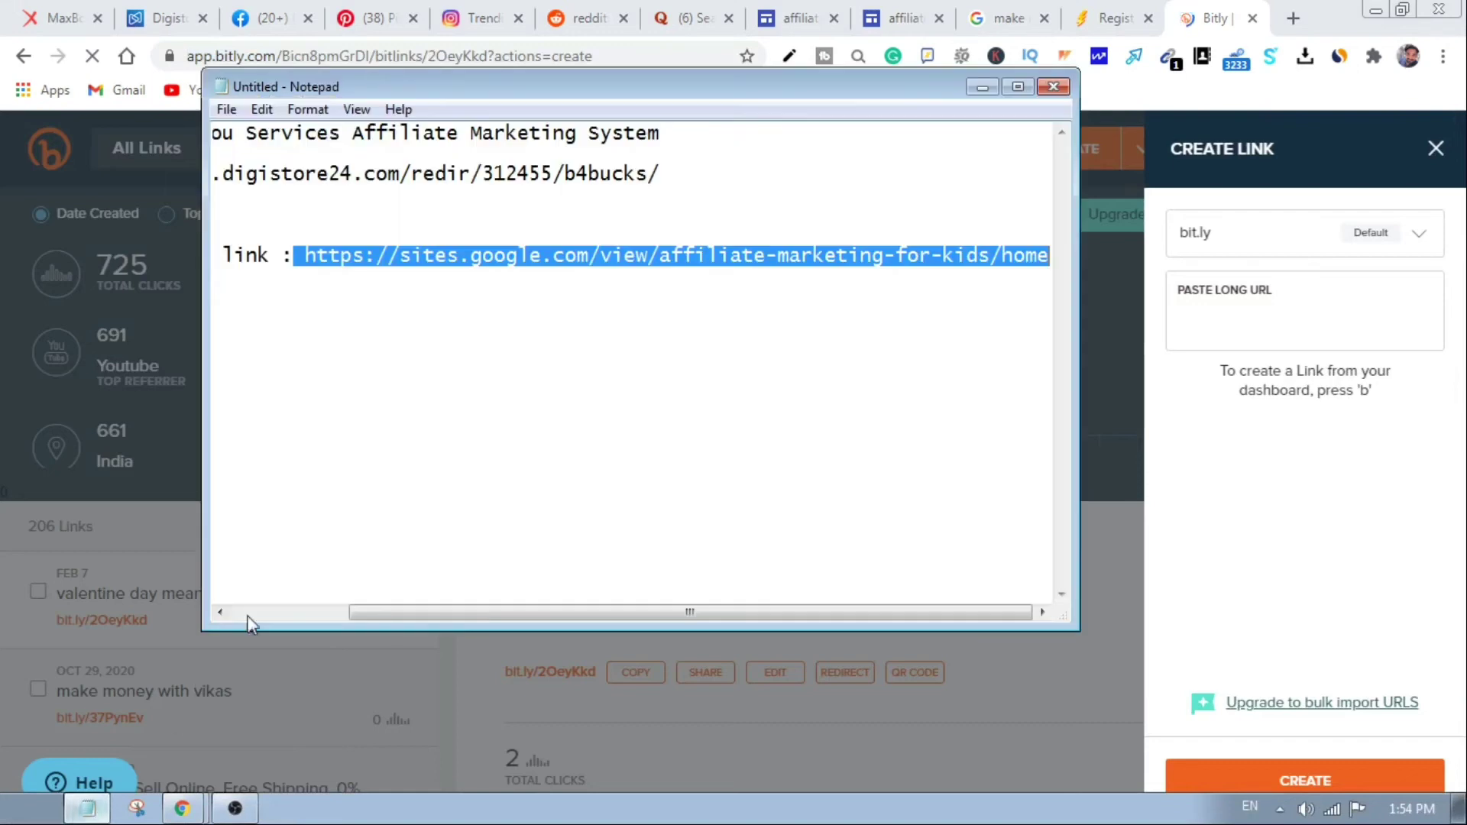
{"action": "right_click", "coordinate": [434, 258]}
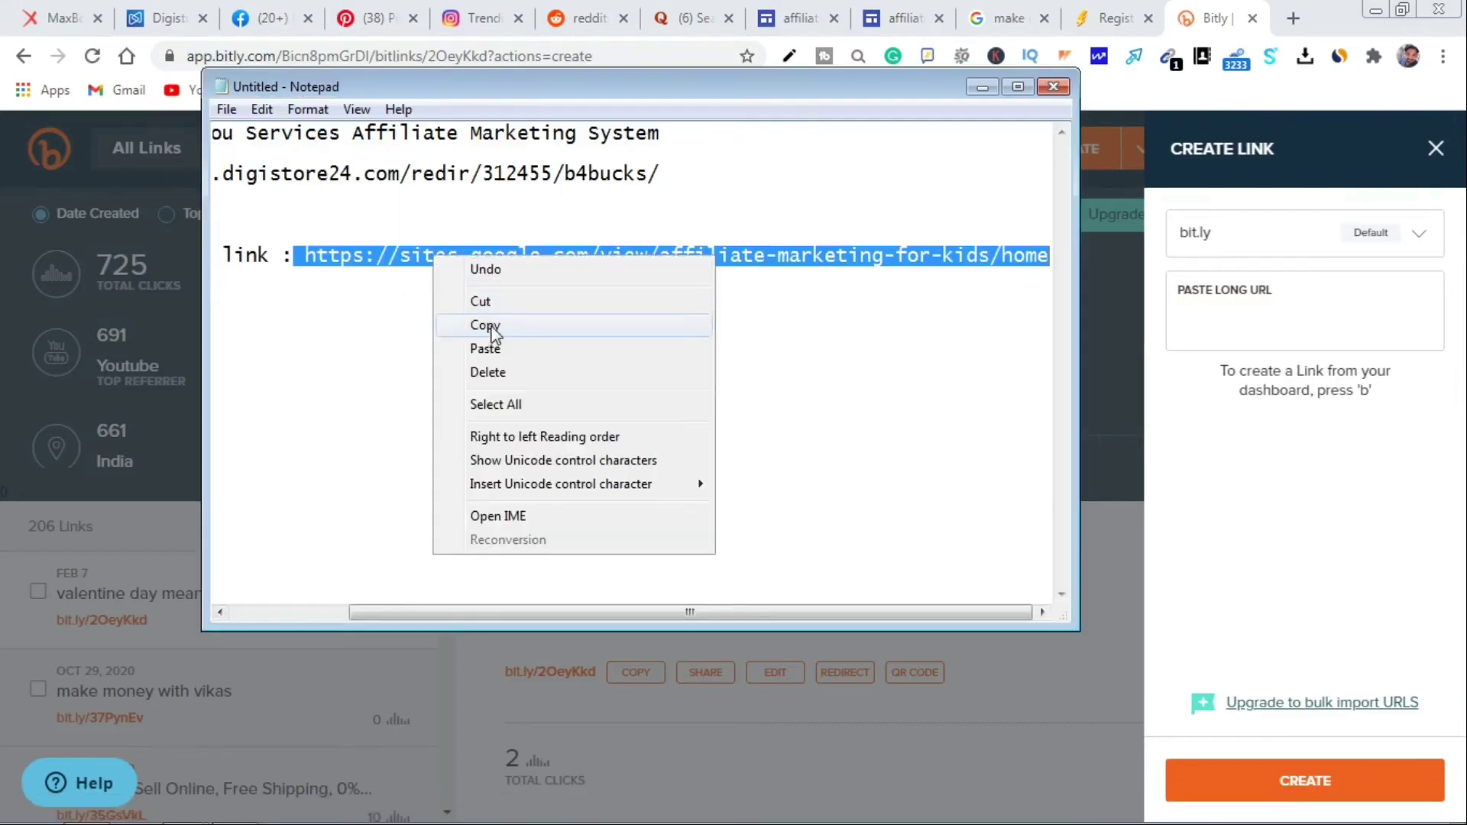
{"action": "left_click", "coordinate": [485, 325]}
{"action": "left_click", "coordinate": [1356, 317]}
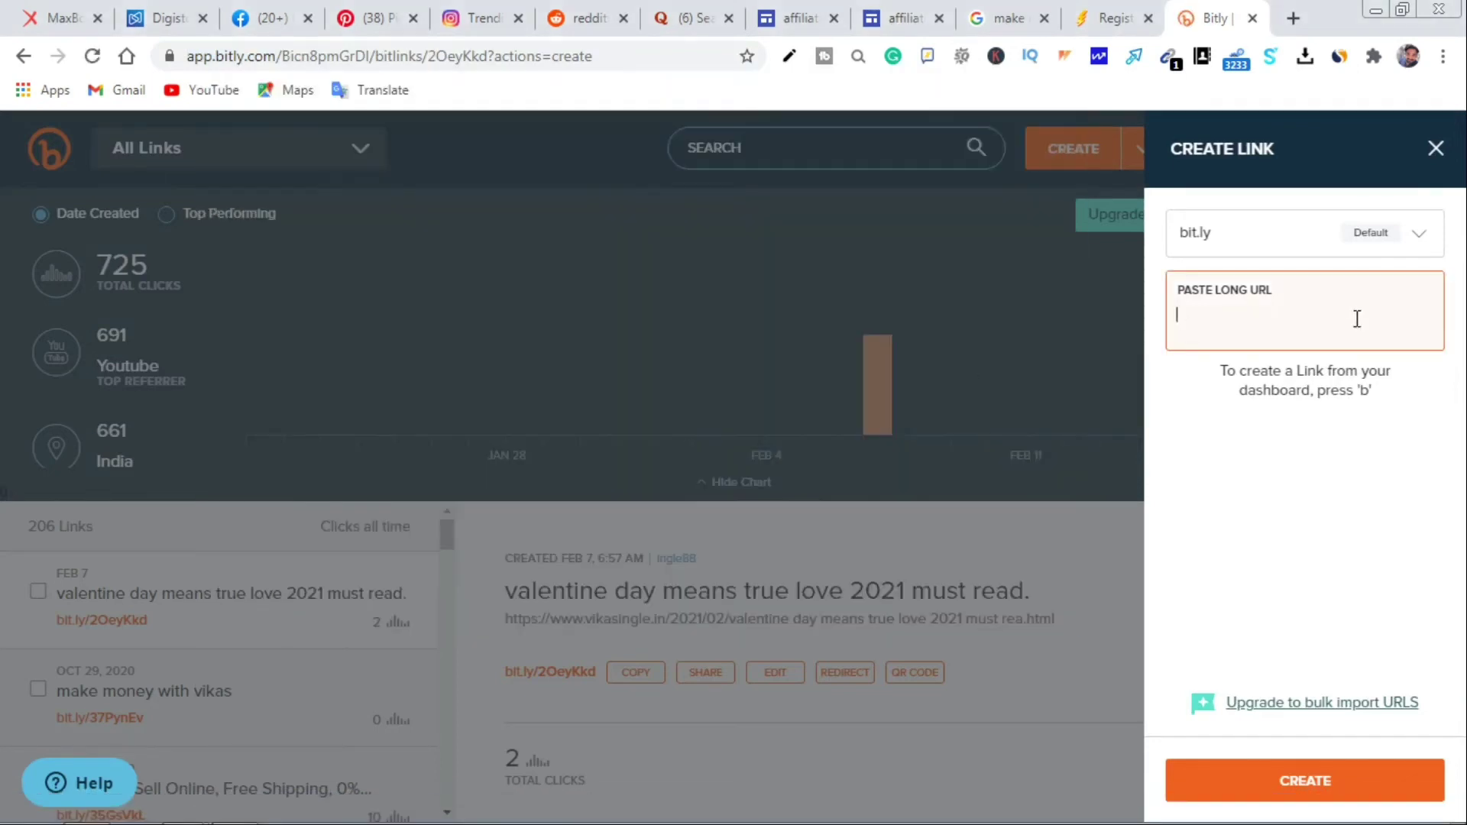
{"action": "key", "text": "ctrl+v"}
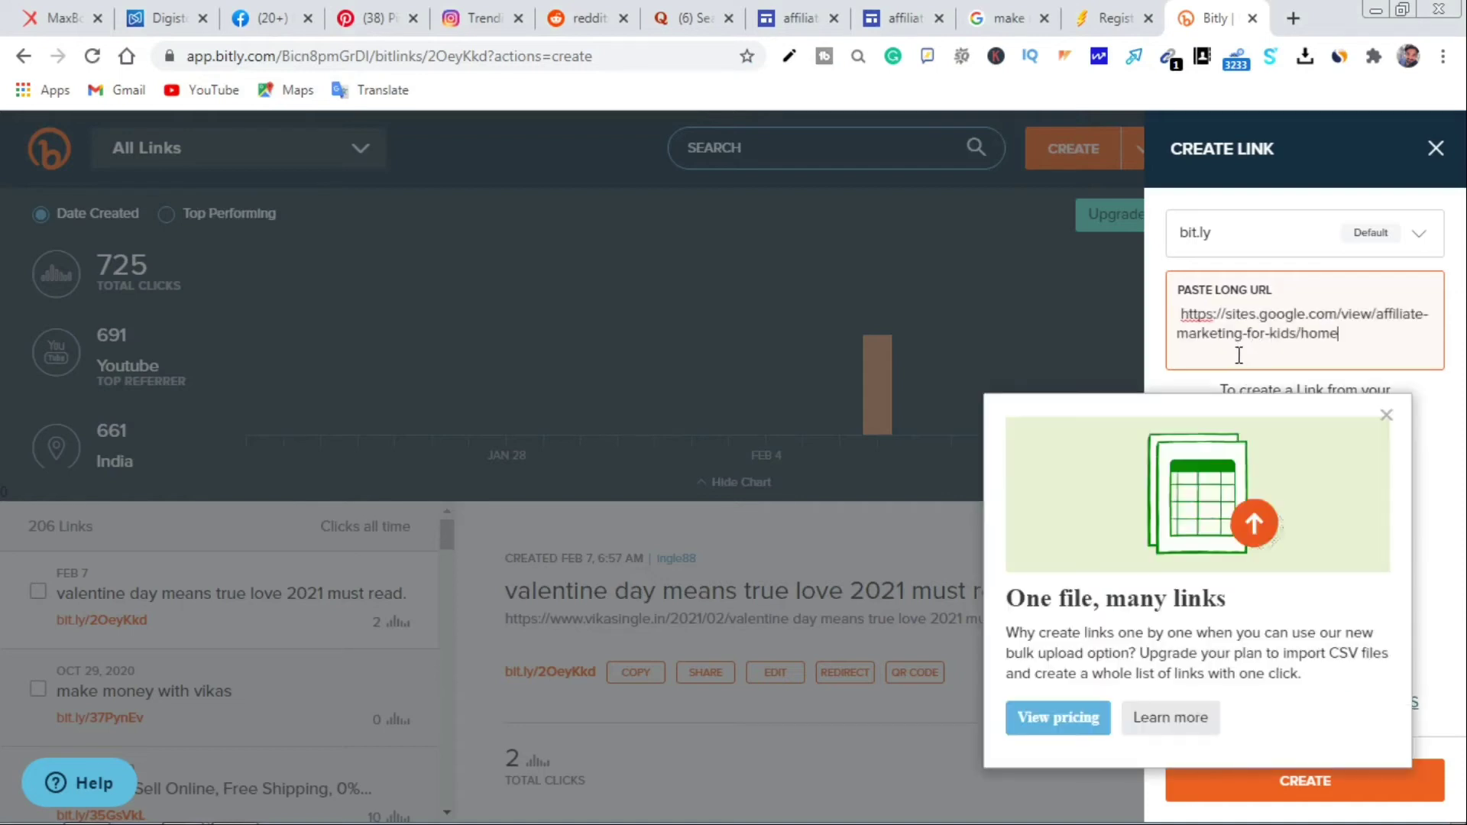
{"action": "left_click", "coordinate": [1205, 278]}
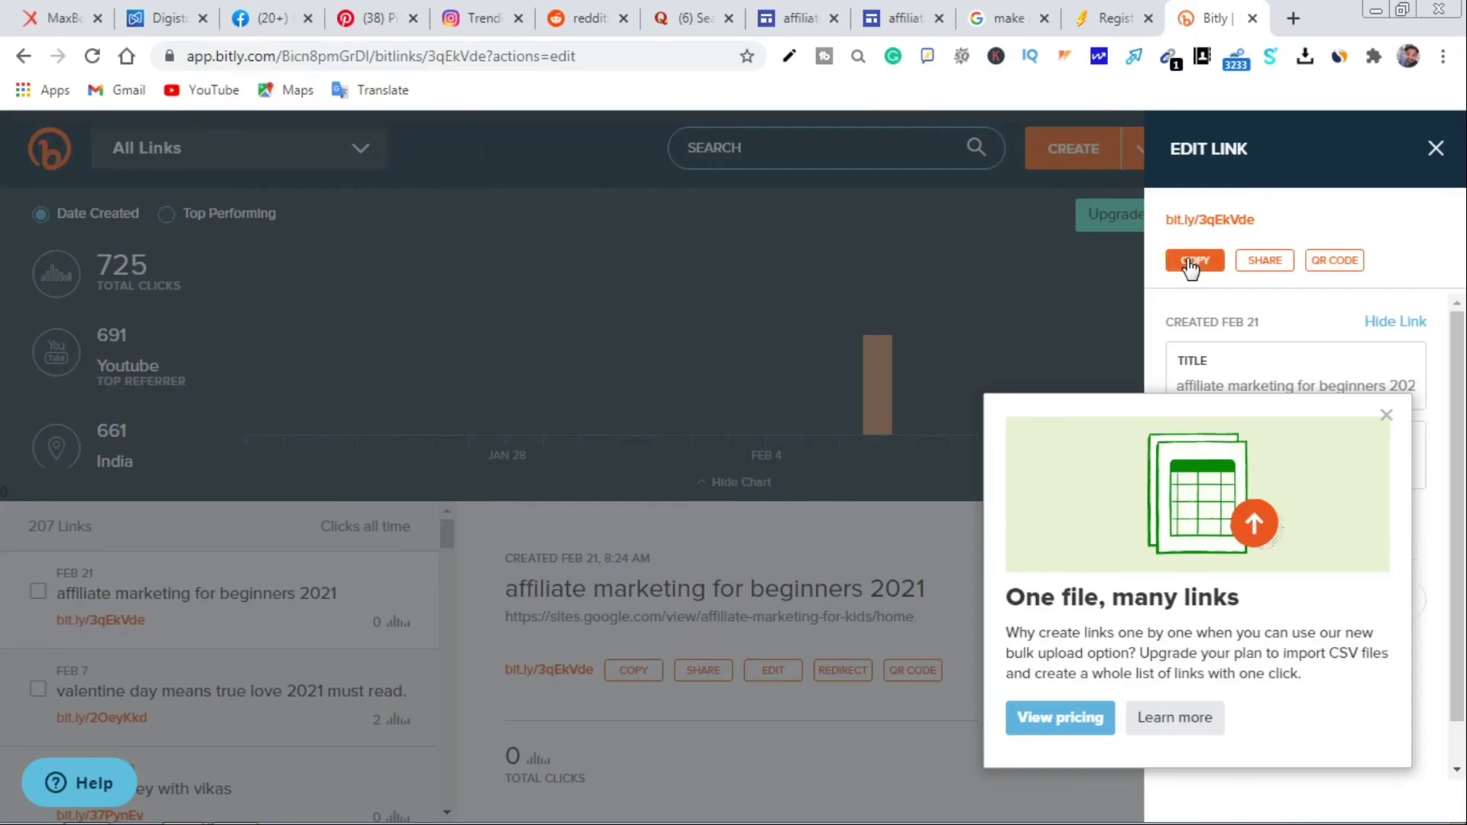
Copy the new short link and append it to the text in the Pinterest Pin's destination link field
{"action": "left_click", "coordinate": [1196, 260]}
{"action": "left_click", "coordinate": [364, 17]}
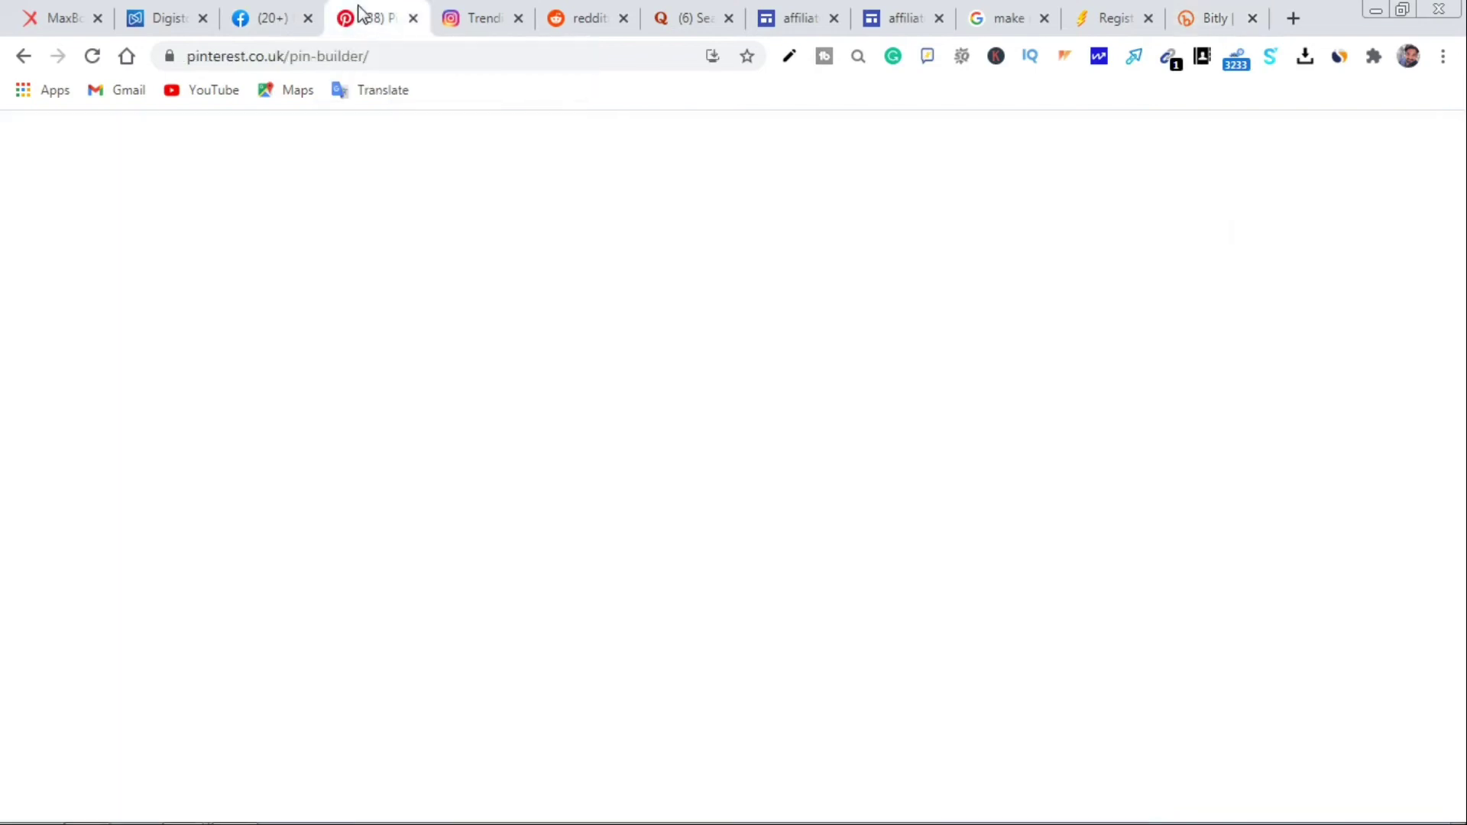
{"action": "left_click", "coordinate": [964, 633]}
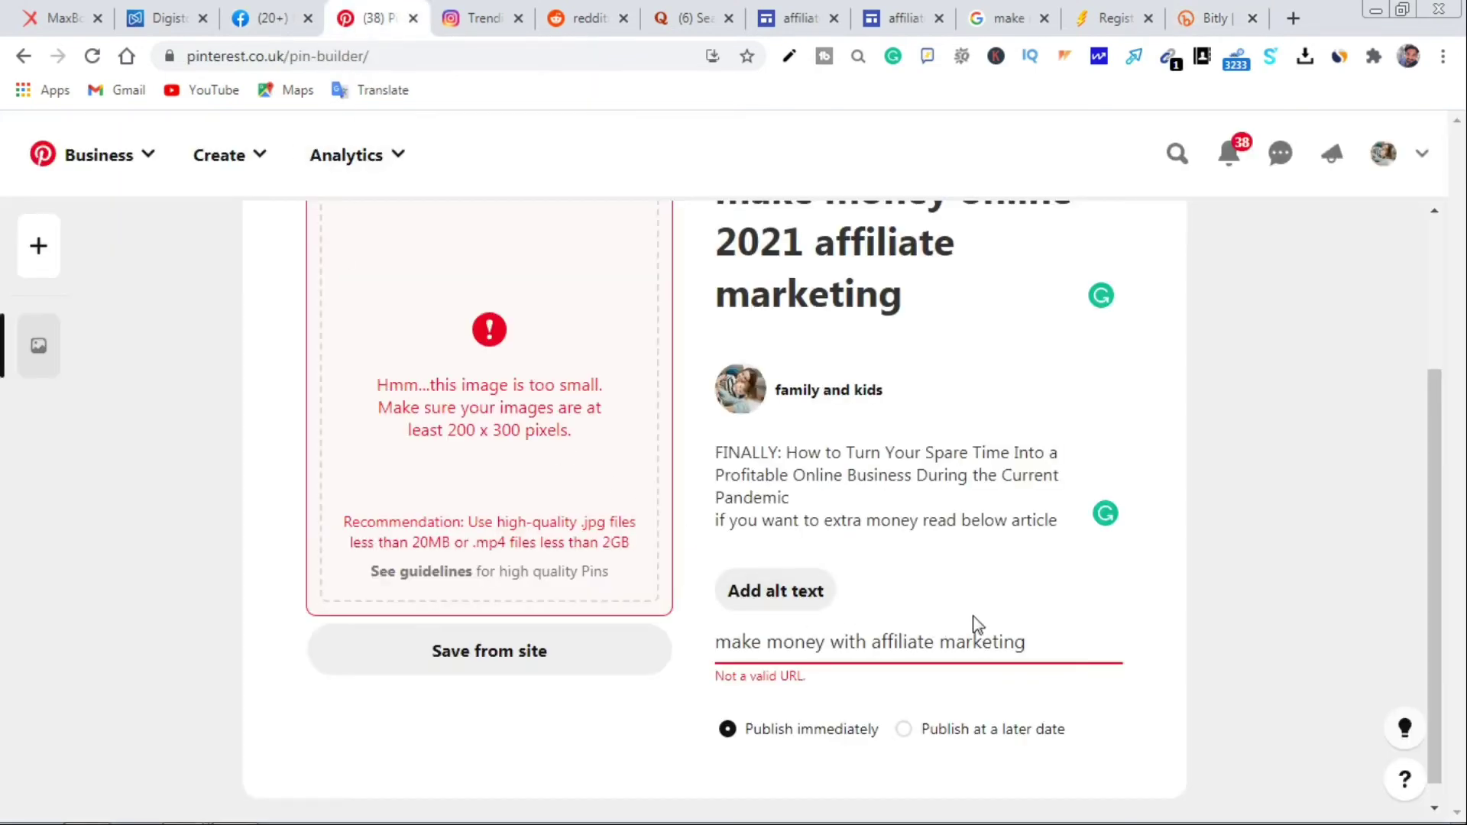
{"action": "key", "text": "ctrl+v"}
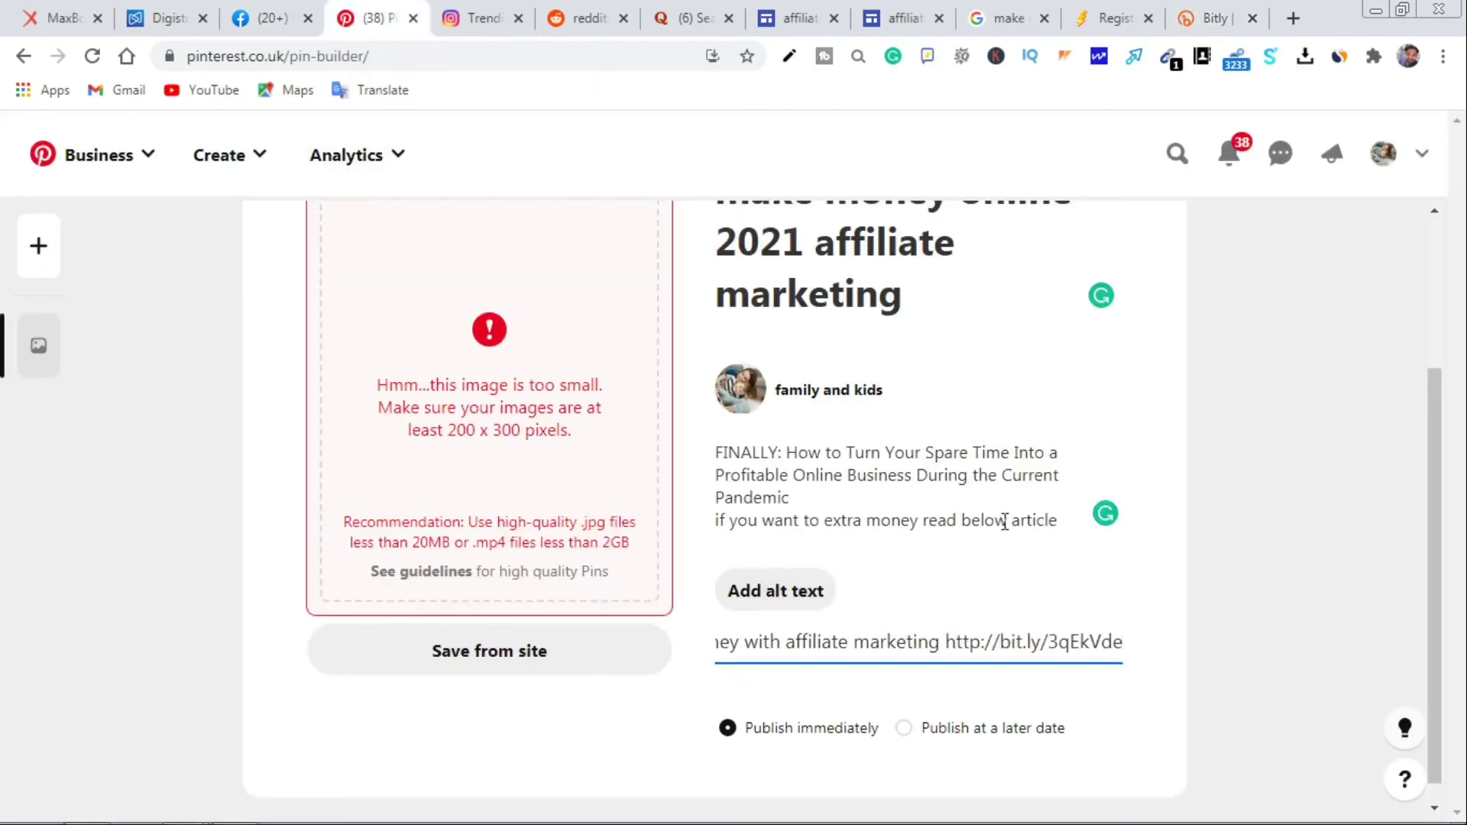
{"action": "scroll", "coordinate": [1002, 524], "scroll_direction": "down", "scroll_amount": 1}
{"action": "scroll", "coordinate": [1006, 530], "scroll_direction": "up", "scroll_amount": 3}
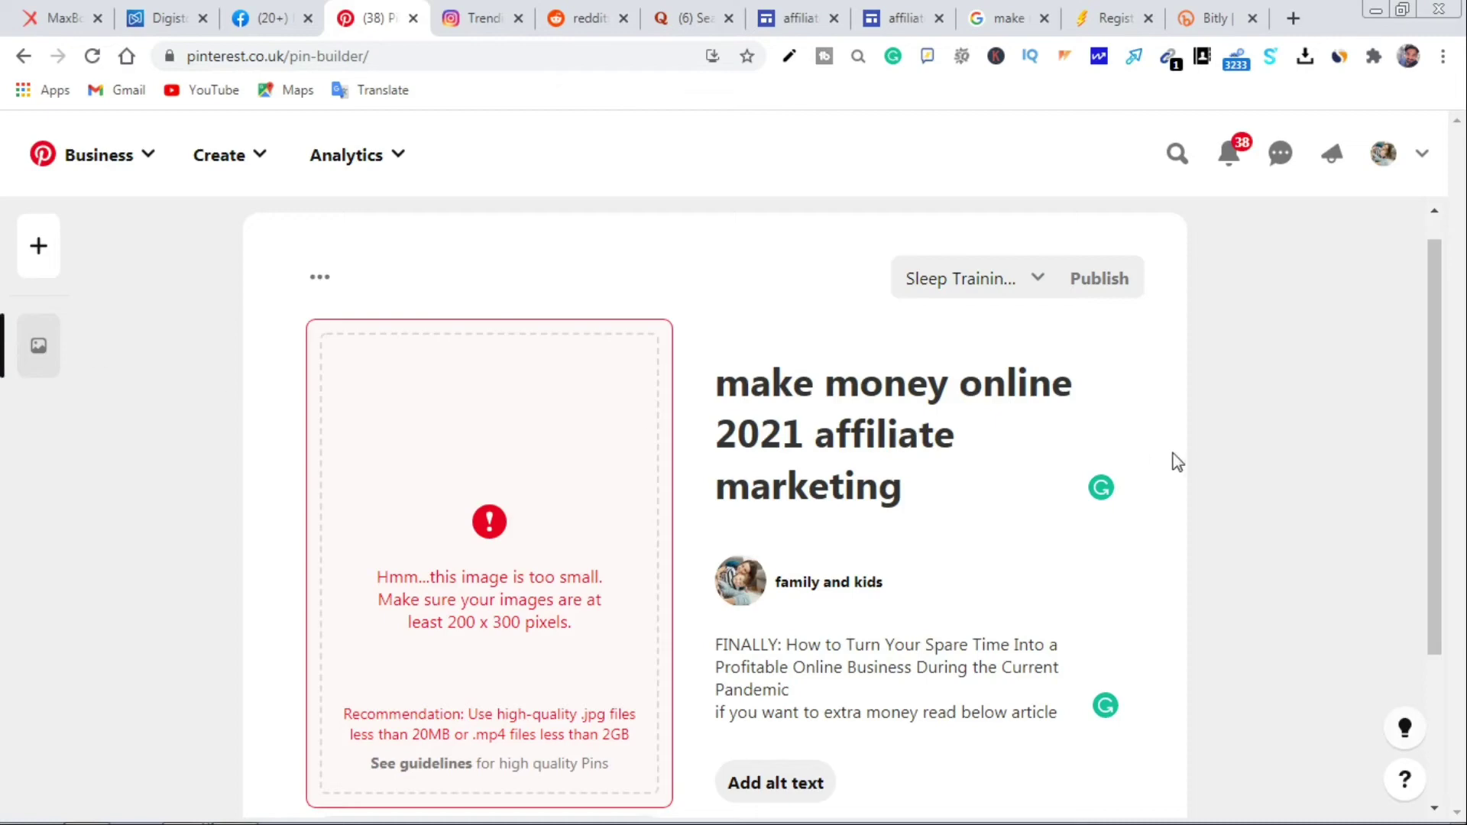
{"action": "scroll", "coordinate": [1110, 448], "scroll_direction": "down", "scroll_amount": 3}
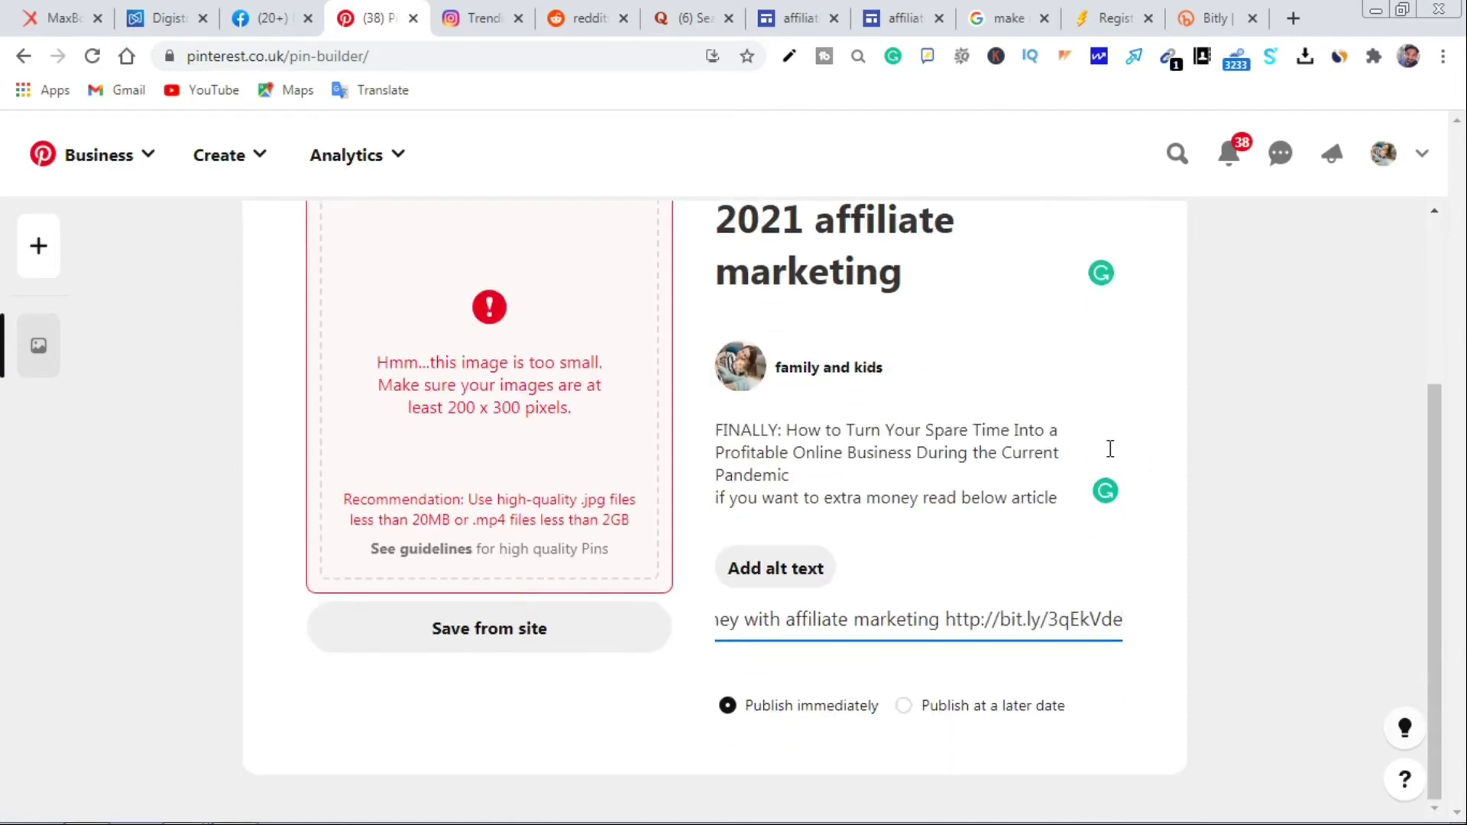
{"action": "scroll", "coordinate": [1109, 518], "scroll_direction": "up", "scroll_amount": 3}
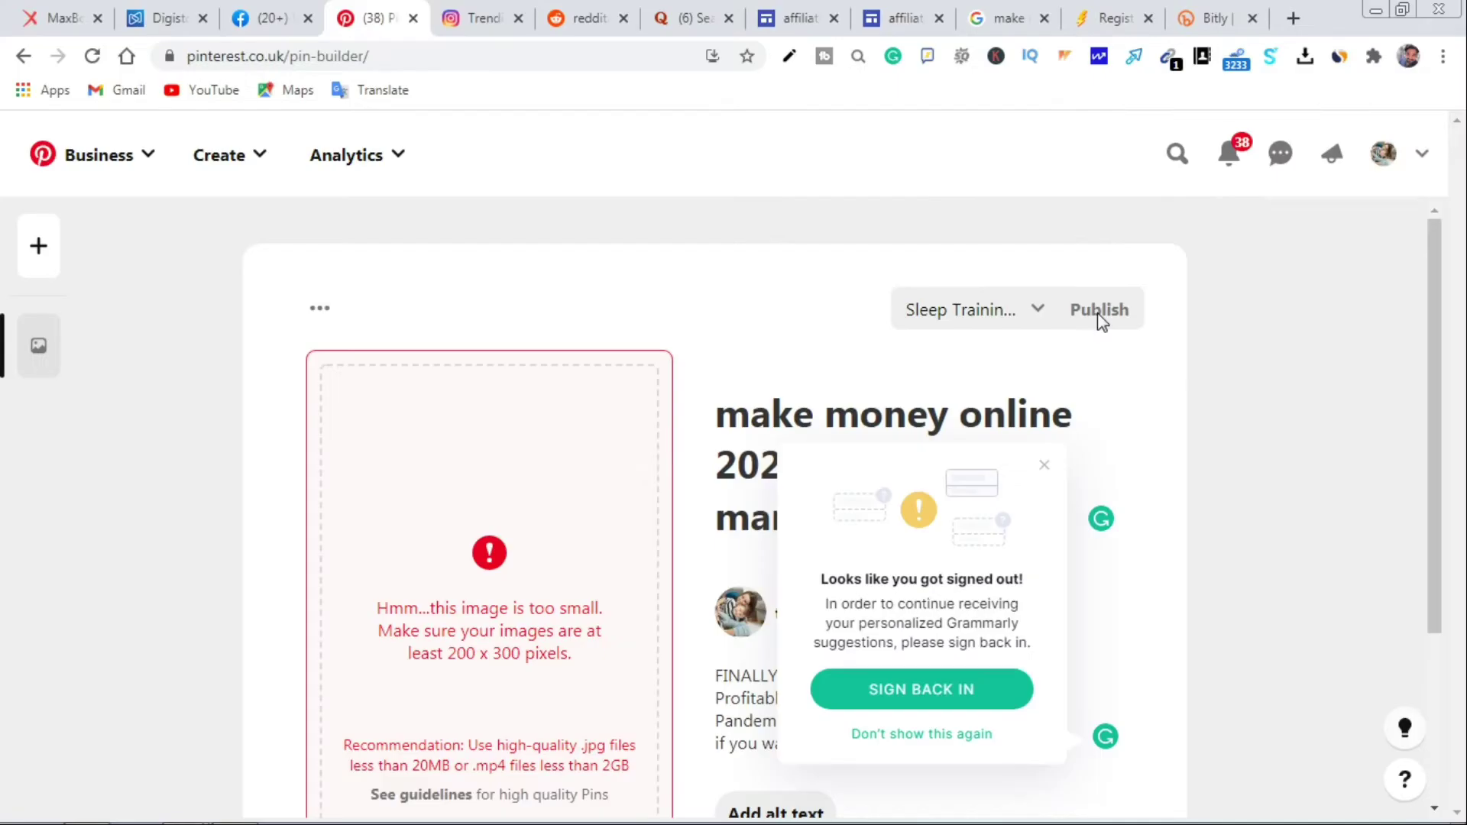
{"action": "scroll", "coordinate": [848, 428], "scroll_direction": "down", "scroll_amount": 3}
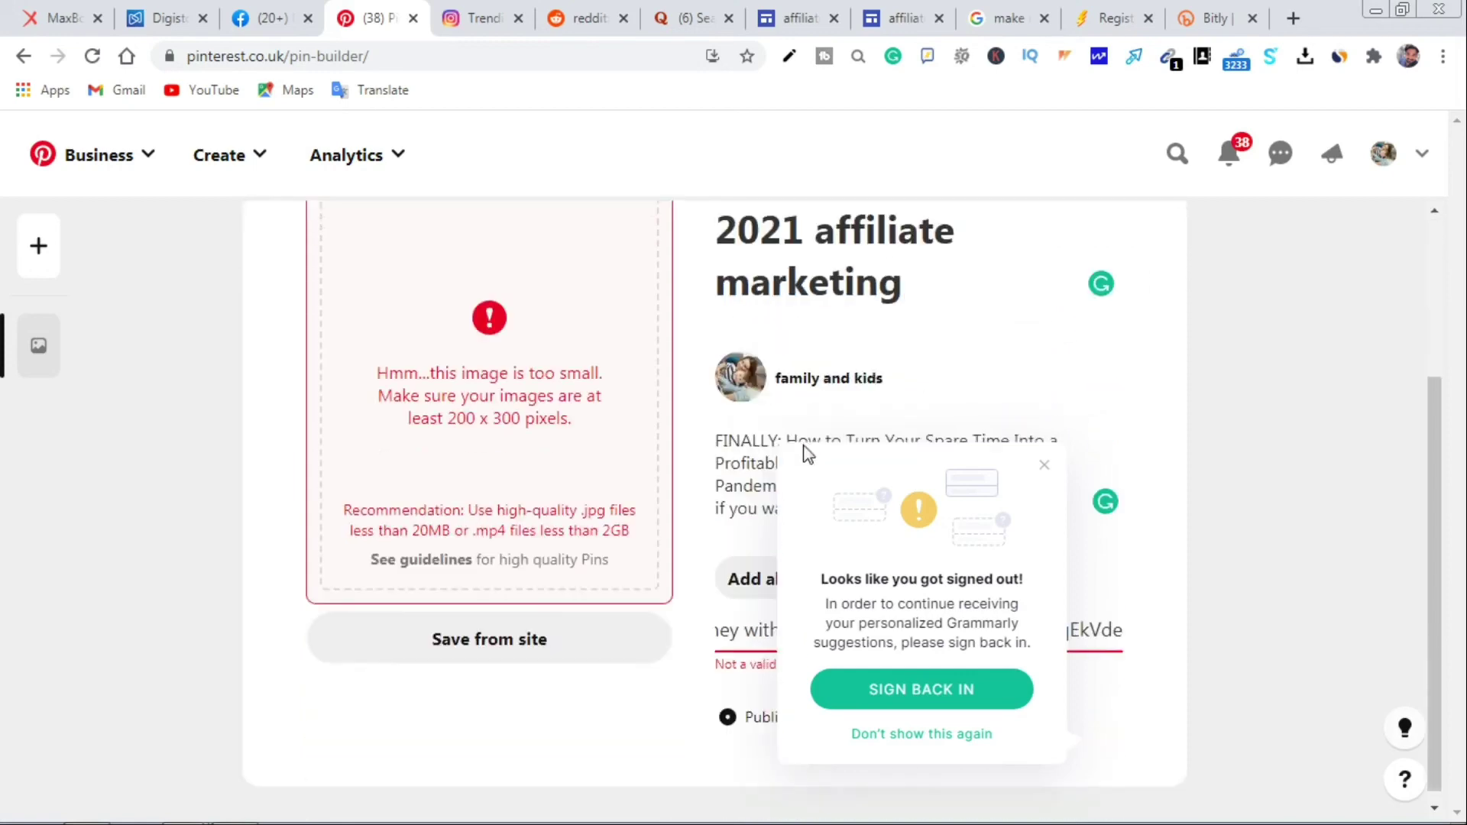
{"action": "scroll", "coordinate": [787, 545], "scroll_direction": "up", "scroll_amount": 3}
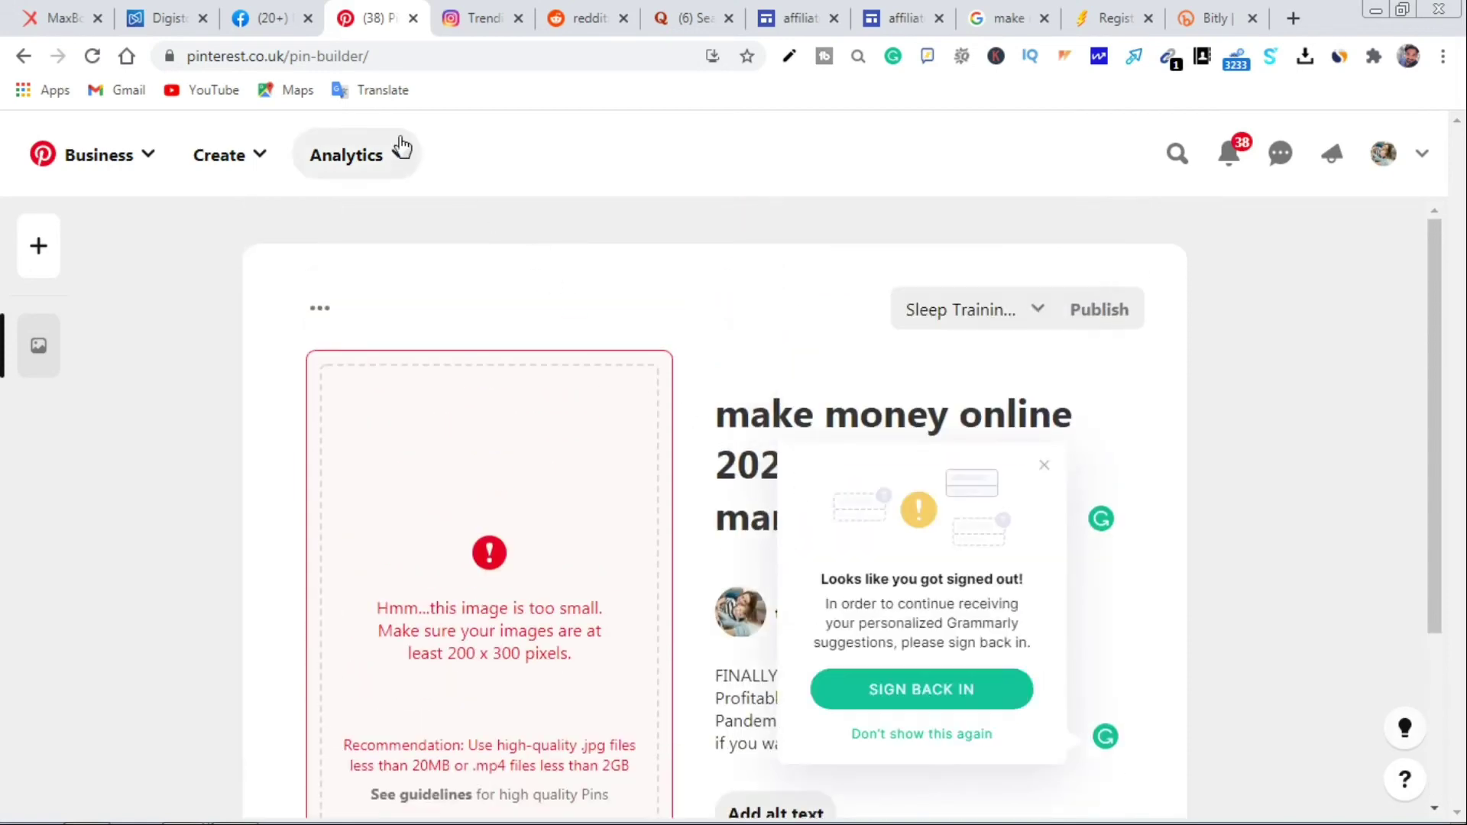
Switch to Instagram and check the site's visits and engagement statistics with the traffic analysis extension
{"action": "left_click", "coordinate": [479, 23]}
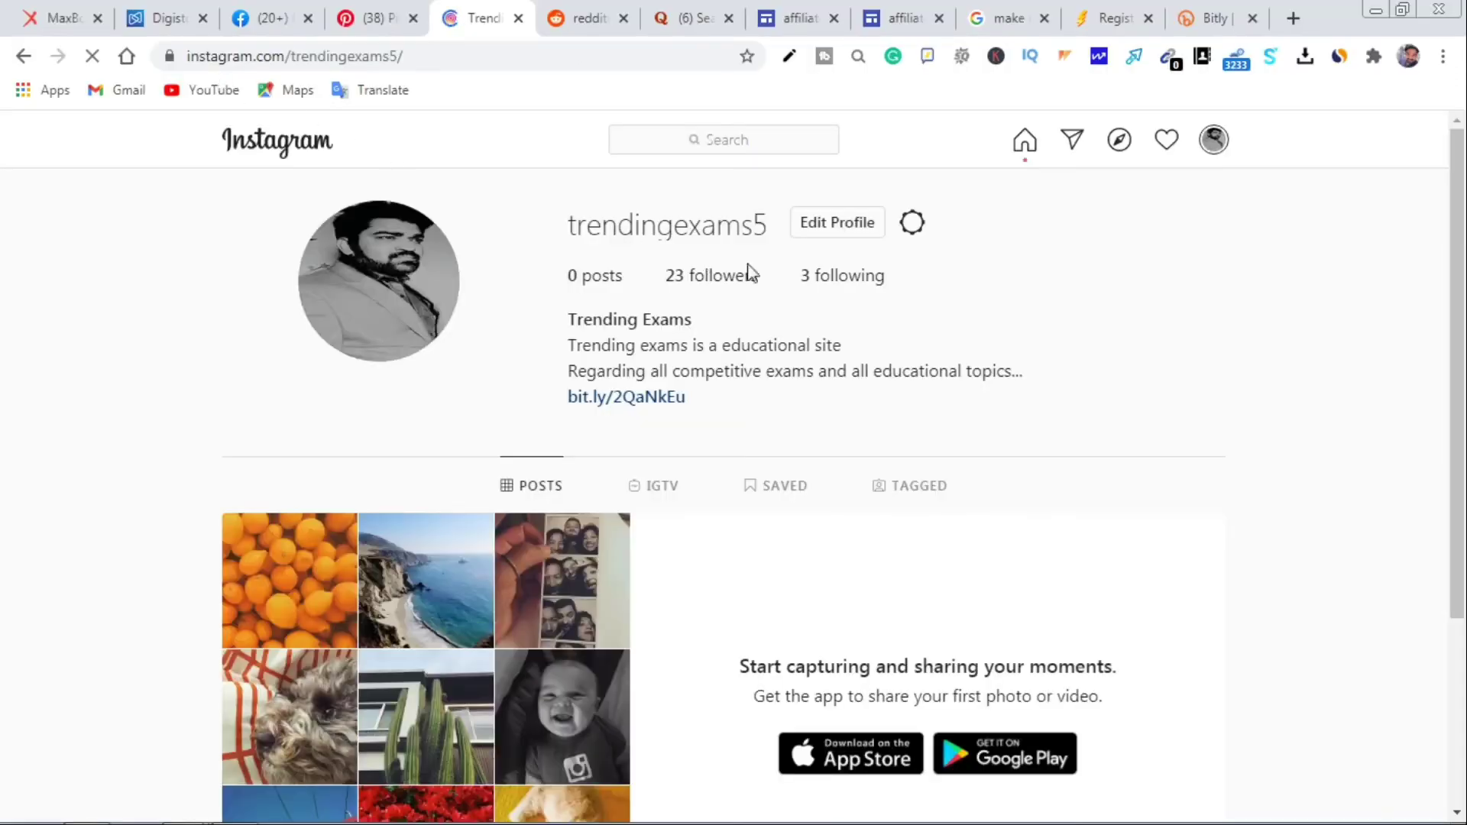
{"action": "left_click", "coordinate": [1335, 58]}
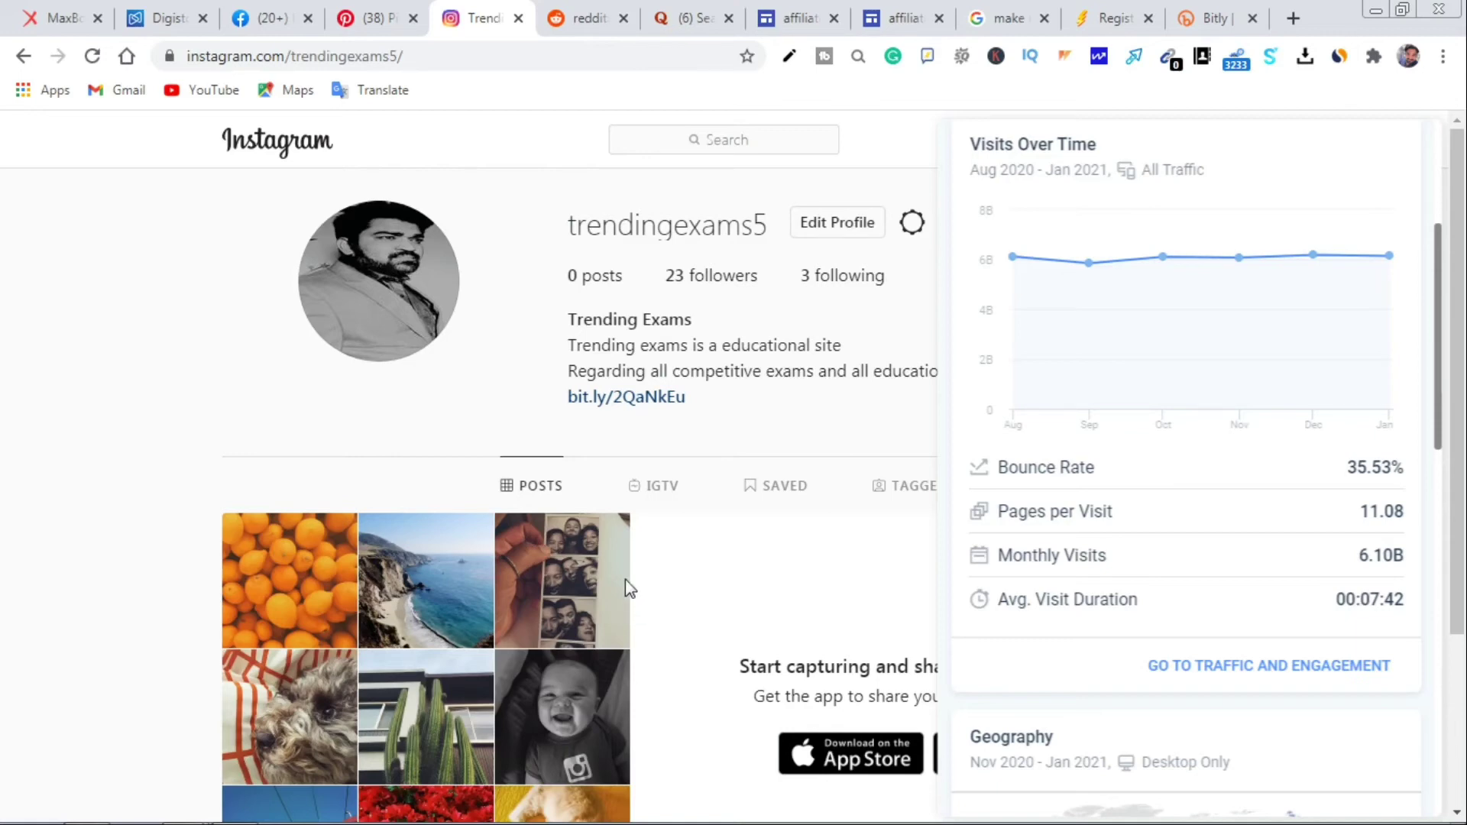
{"action": "left_click", "coordinate": [203, 378]}
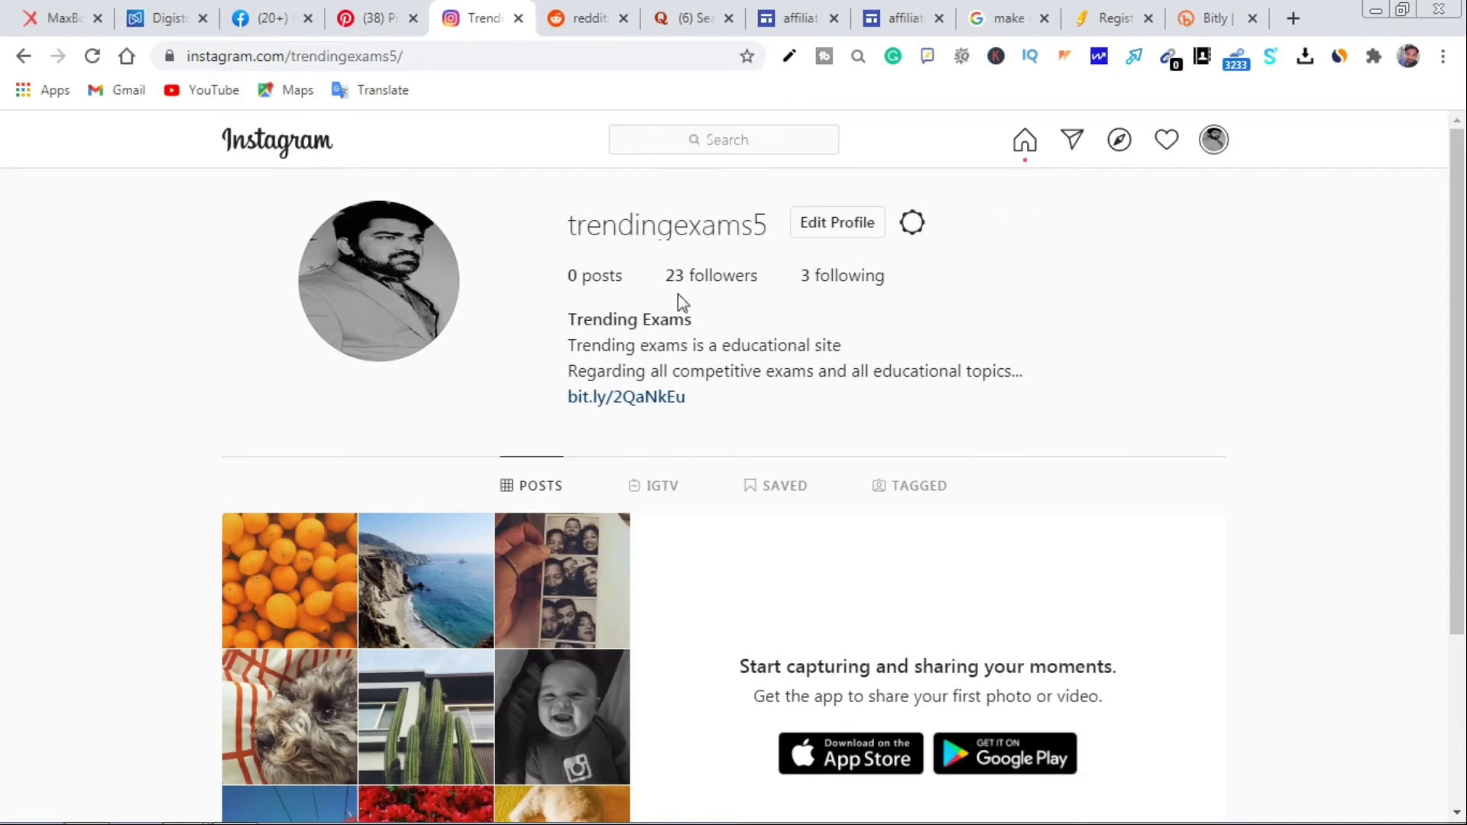
Look over the Instagram profile page and open the profile for editing
{"action": "scroll", "coordinate": [678, 295], "scroll_direction": "down", "scroll_amount": 3}
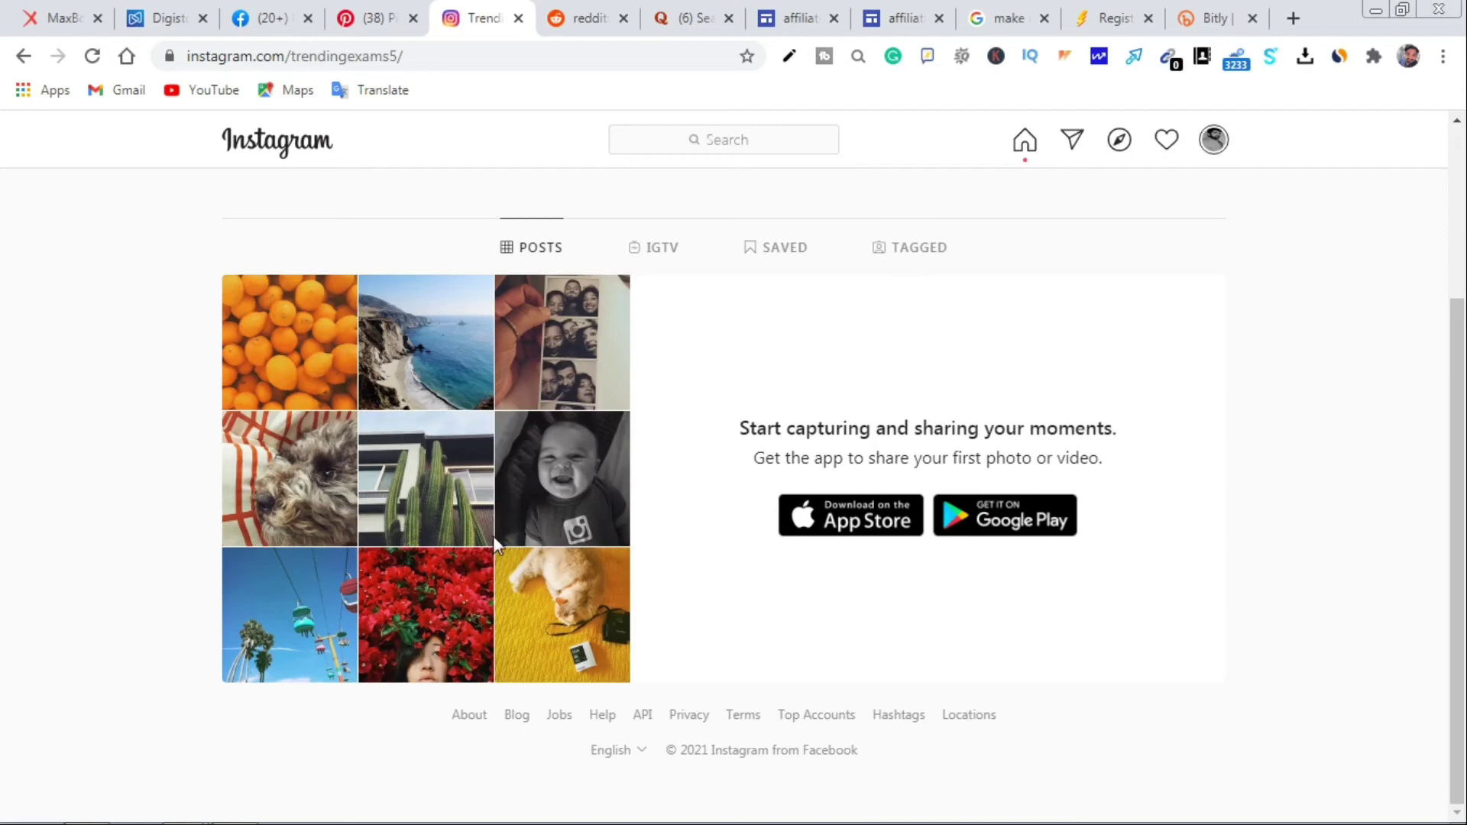
{"action": "scroll", "coordinate": [492, 535], "scroll_direction": "up", "scroll_amount": 3}
{"action": "scroll", "coordinate": [477, 520], "scroll_direction": "down", "scroll_amount": 3}
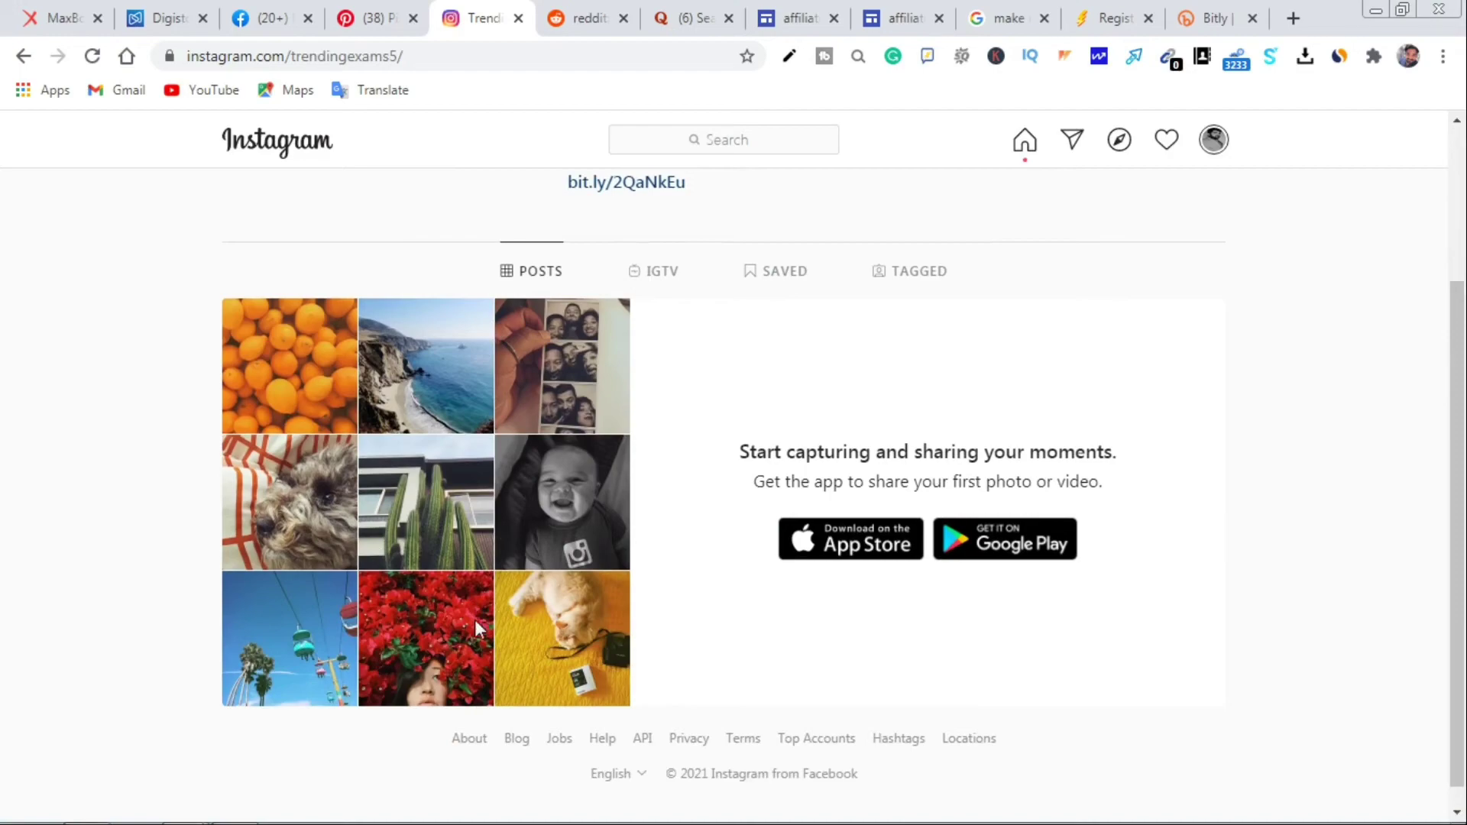
{"action": "scroll", "coordinate": [474, 621], "scroll_direction": "up", "scroll_amount": 3}
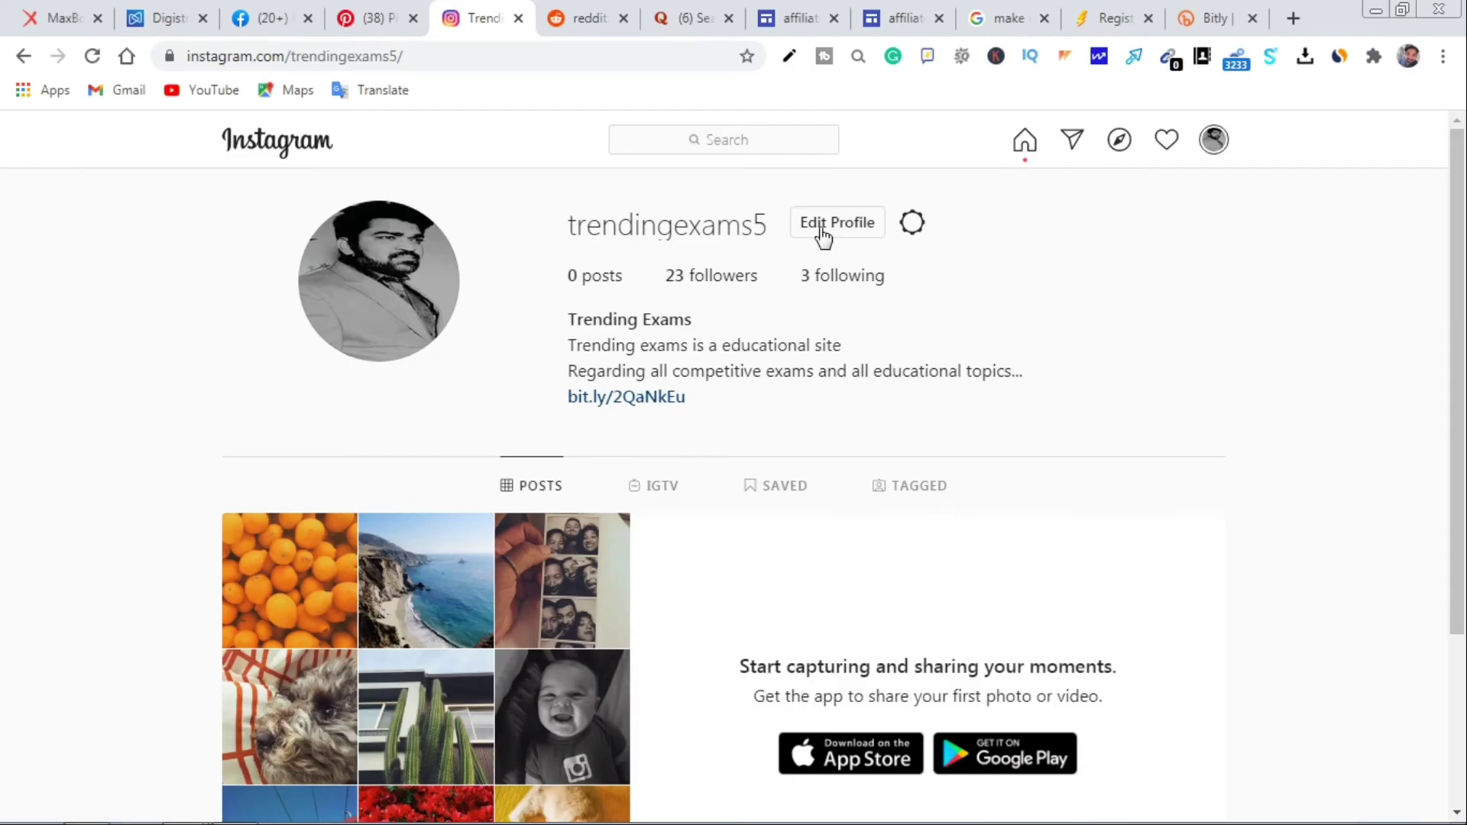
{"action": "left_click", "coordinate": [823, 233]}
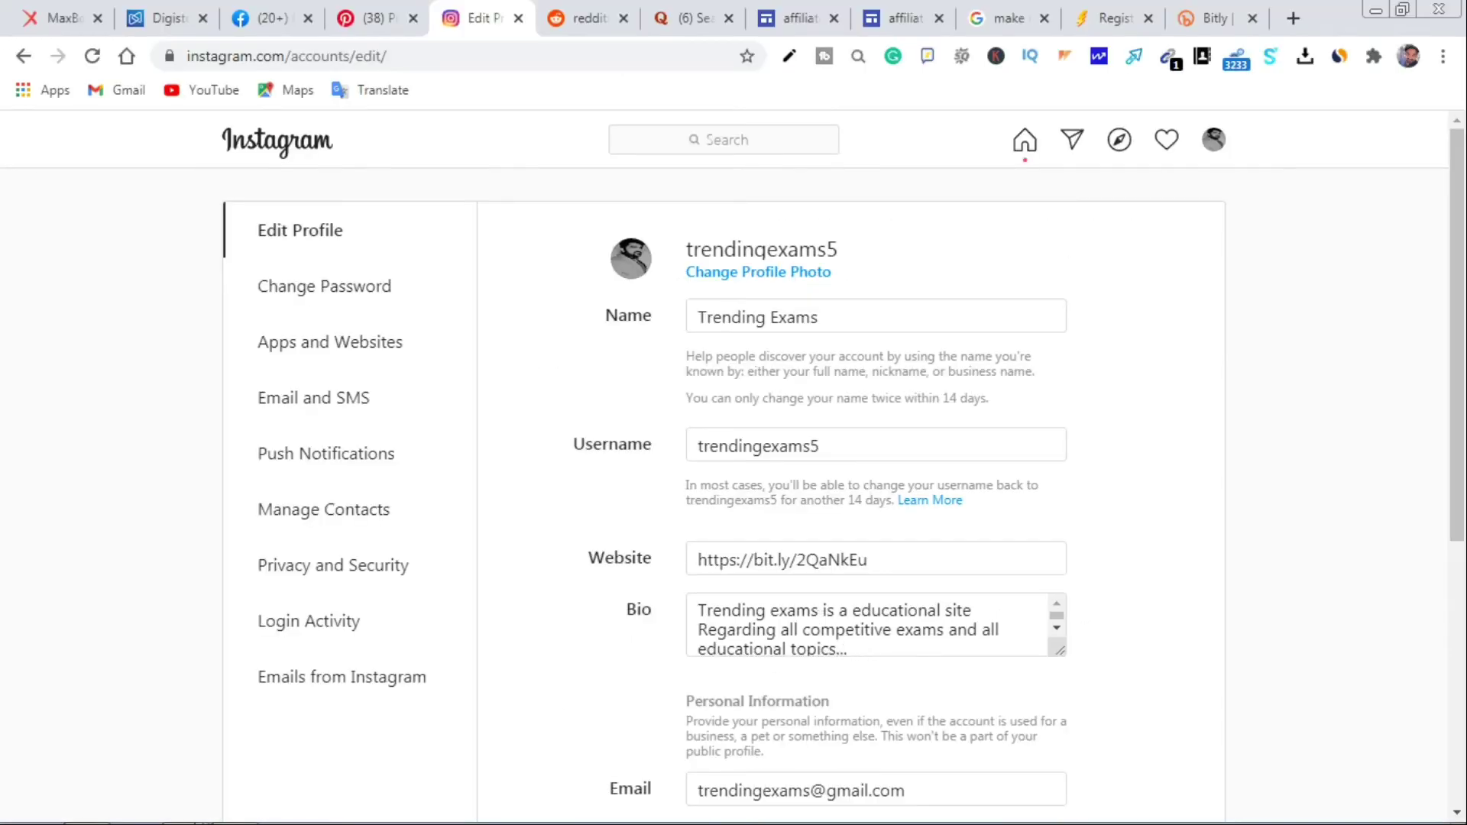
Check the landing page link in Notepad, the offer on Digistore24 and the Website field in the Instagram profile form
{"action": "left_click", "coordinate": [90, 816]}
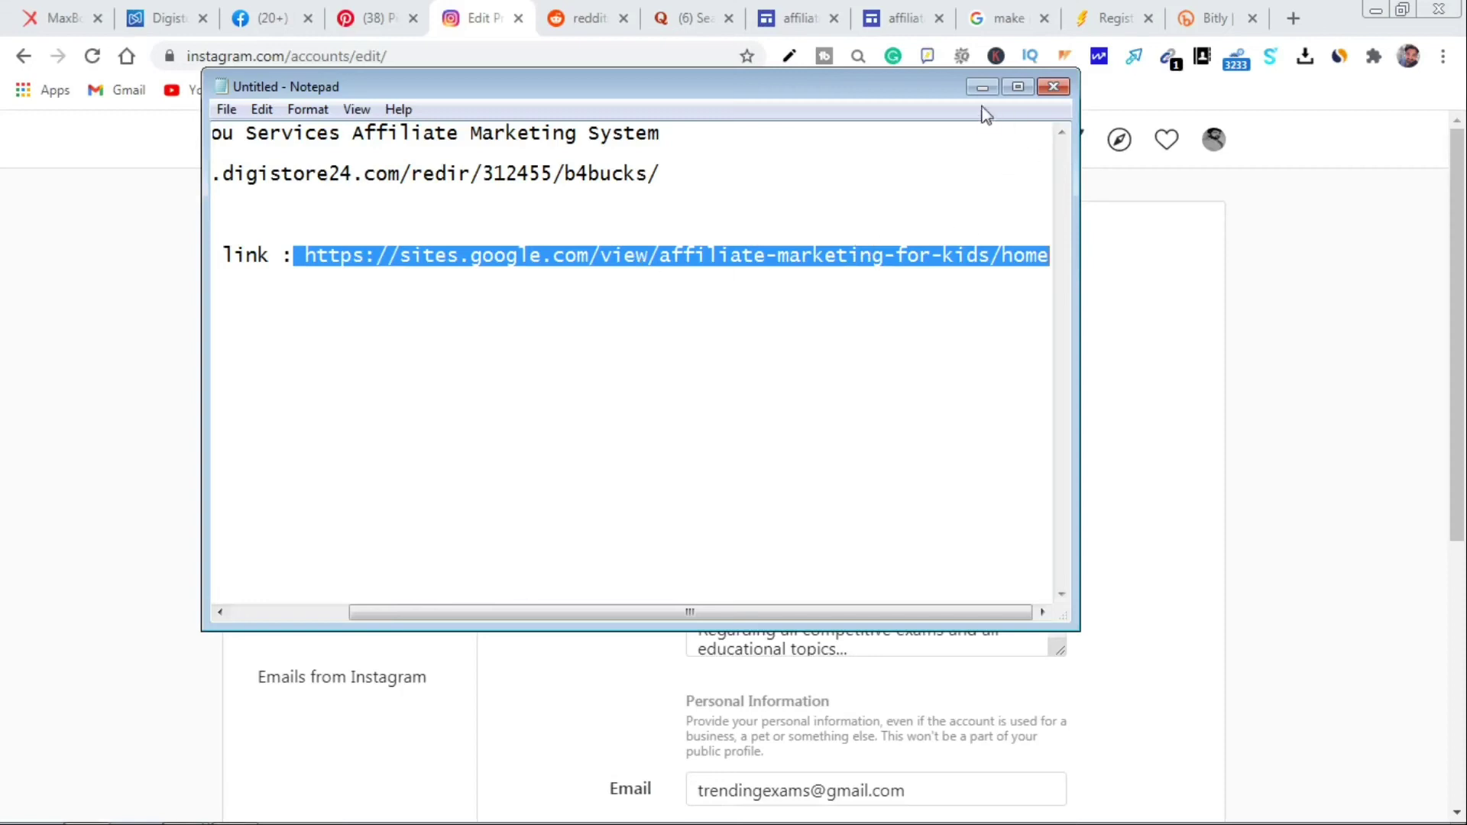
{"action": "key", "text": "alt+Tab"}
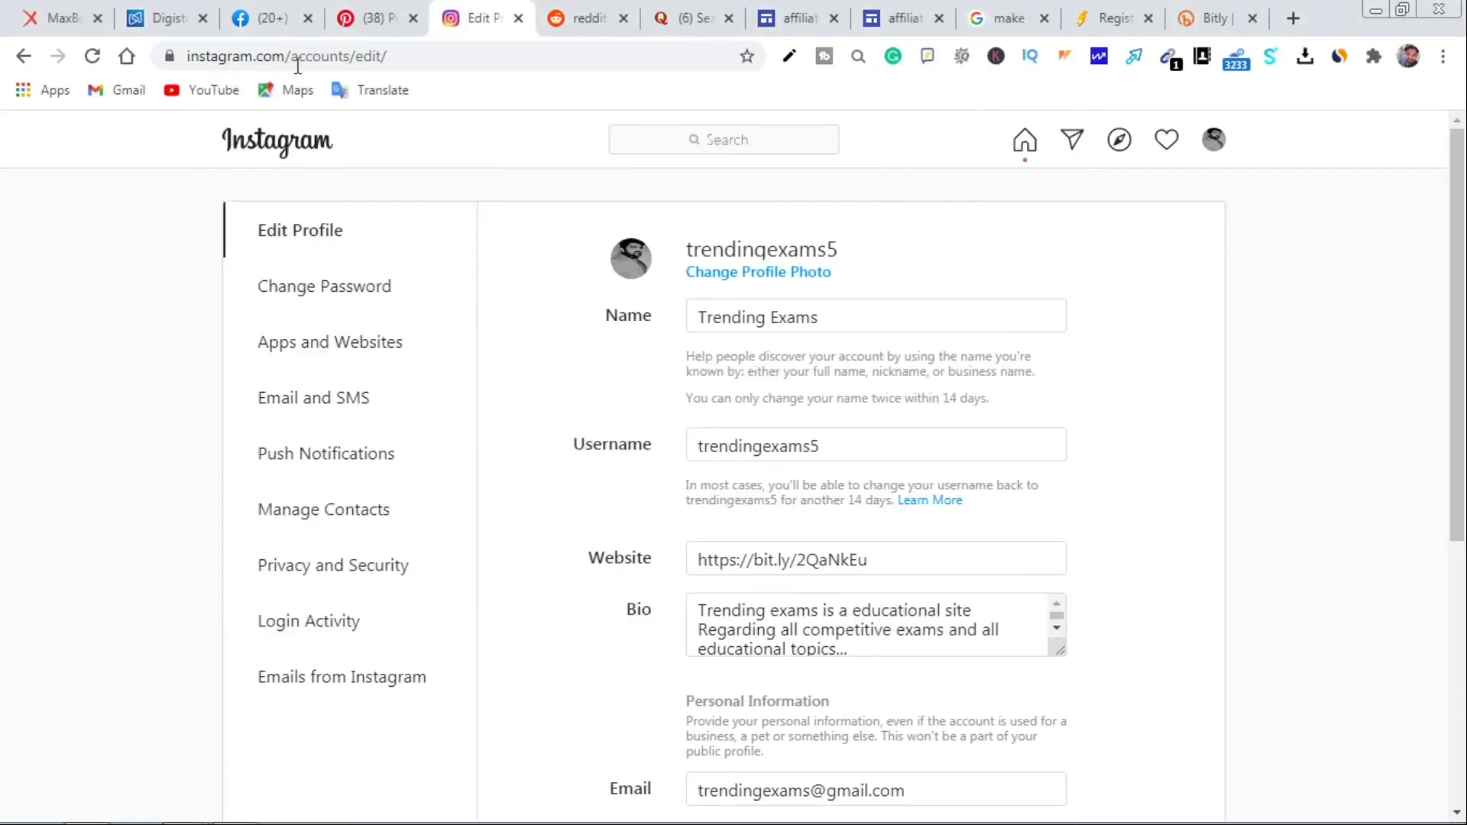
{"action": "left_click", "coordinate": [158, 23]}
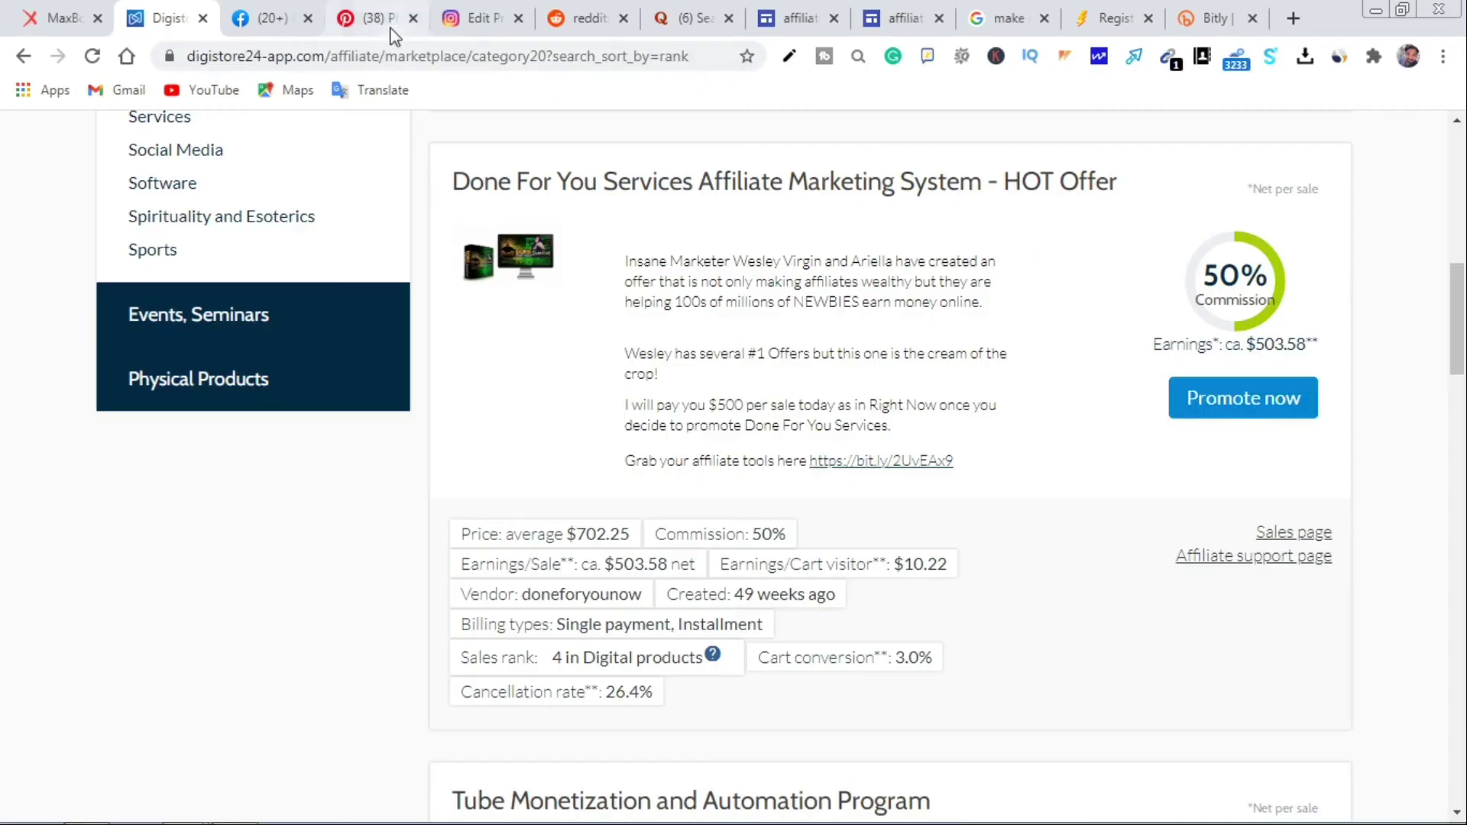
{"action": "left_click", "coordinate": [470, 17]}
{"action": "scroll", "coordinate": [948, 481], "scroll_direction": "down", "scroll_amount": 4}
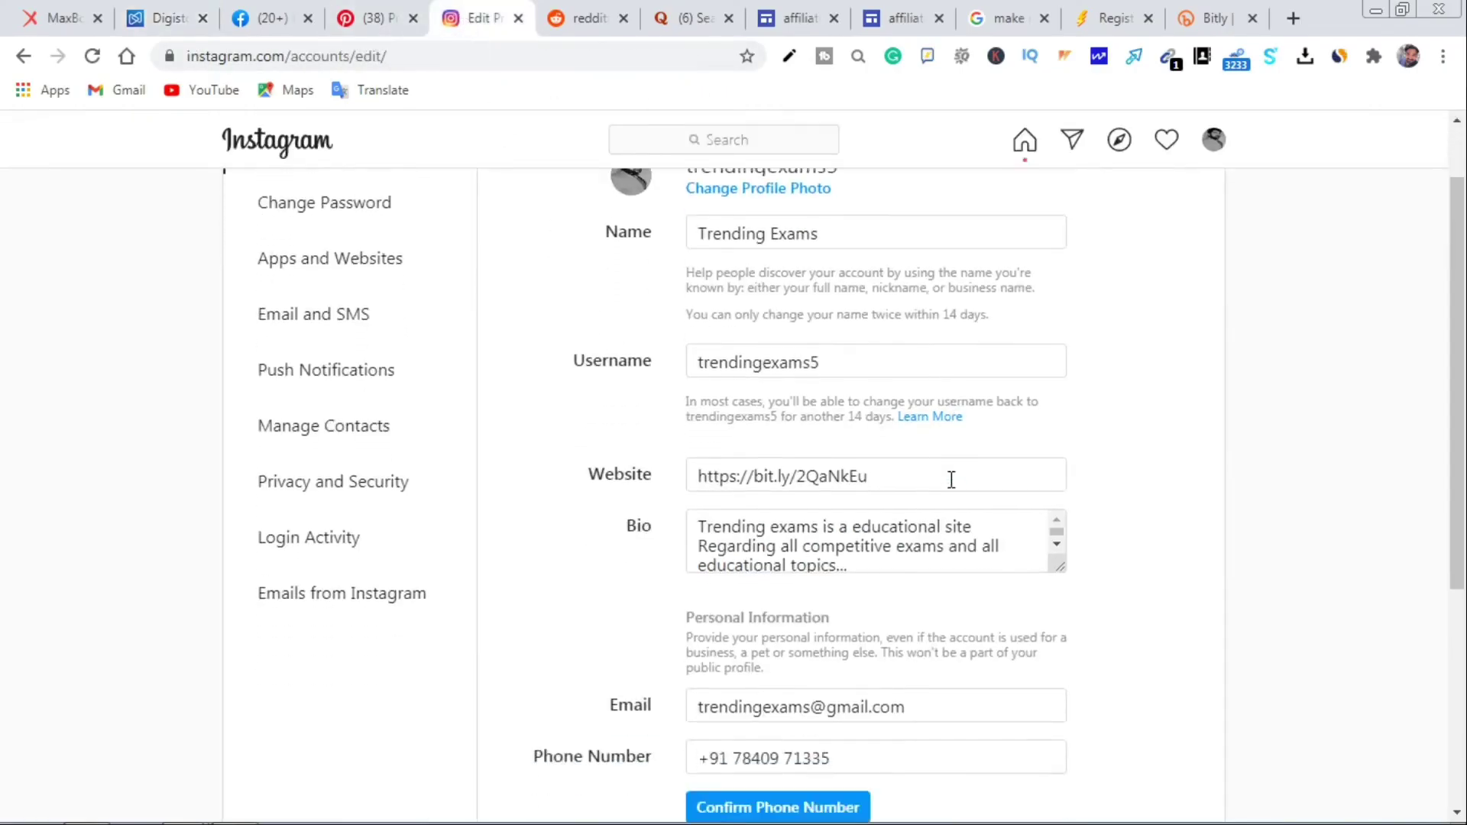
{"action": "scroll", "coordinate": [934, 512], "scroll_direction": "up", "scroll_amount": 4}
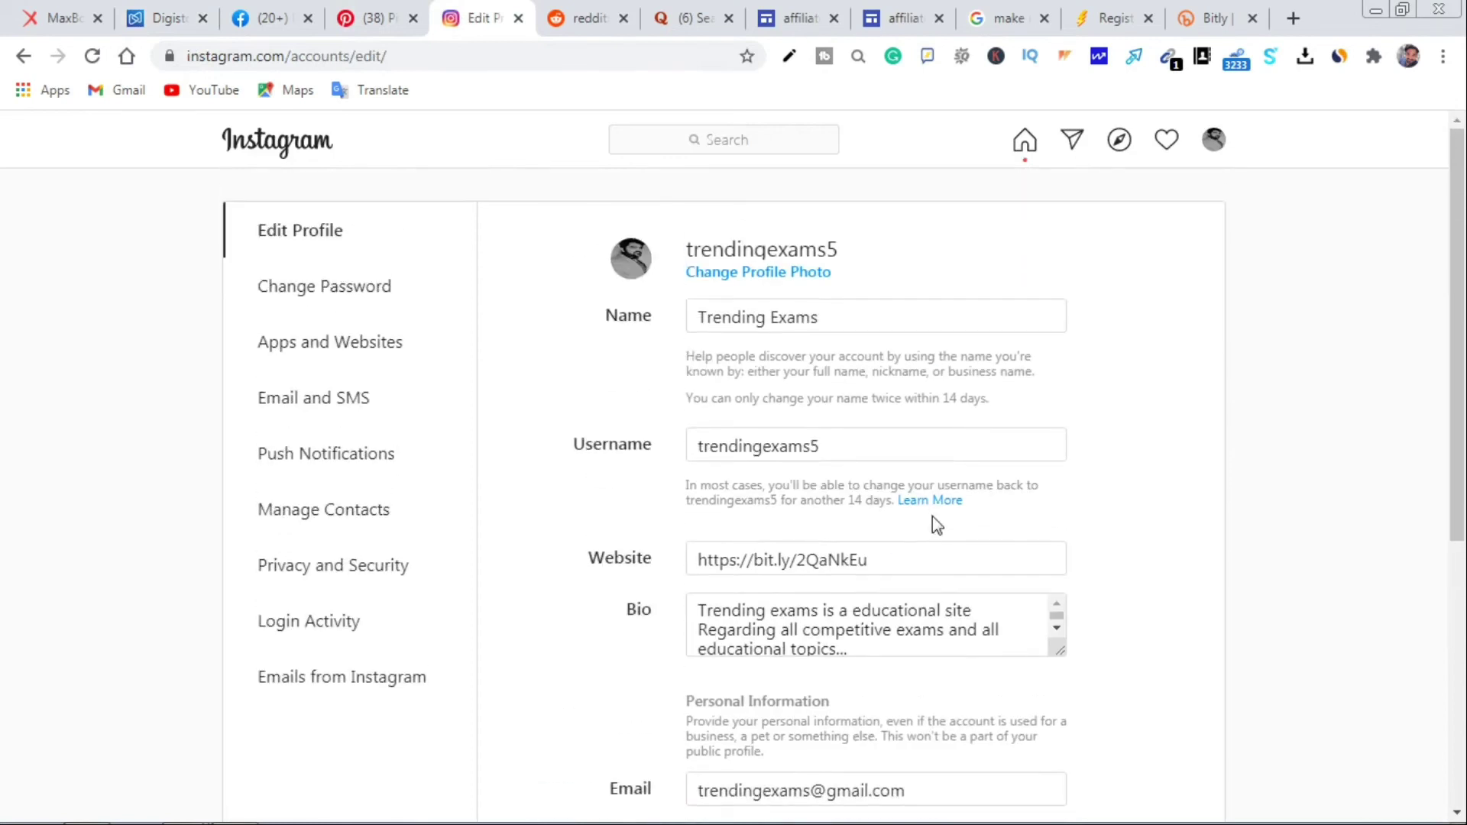
Search Instagram for "make money online" accounts
{"action": "left_click", "coordinate": [722, 142]}
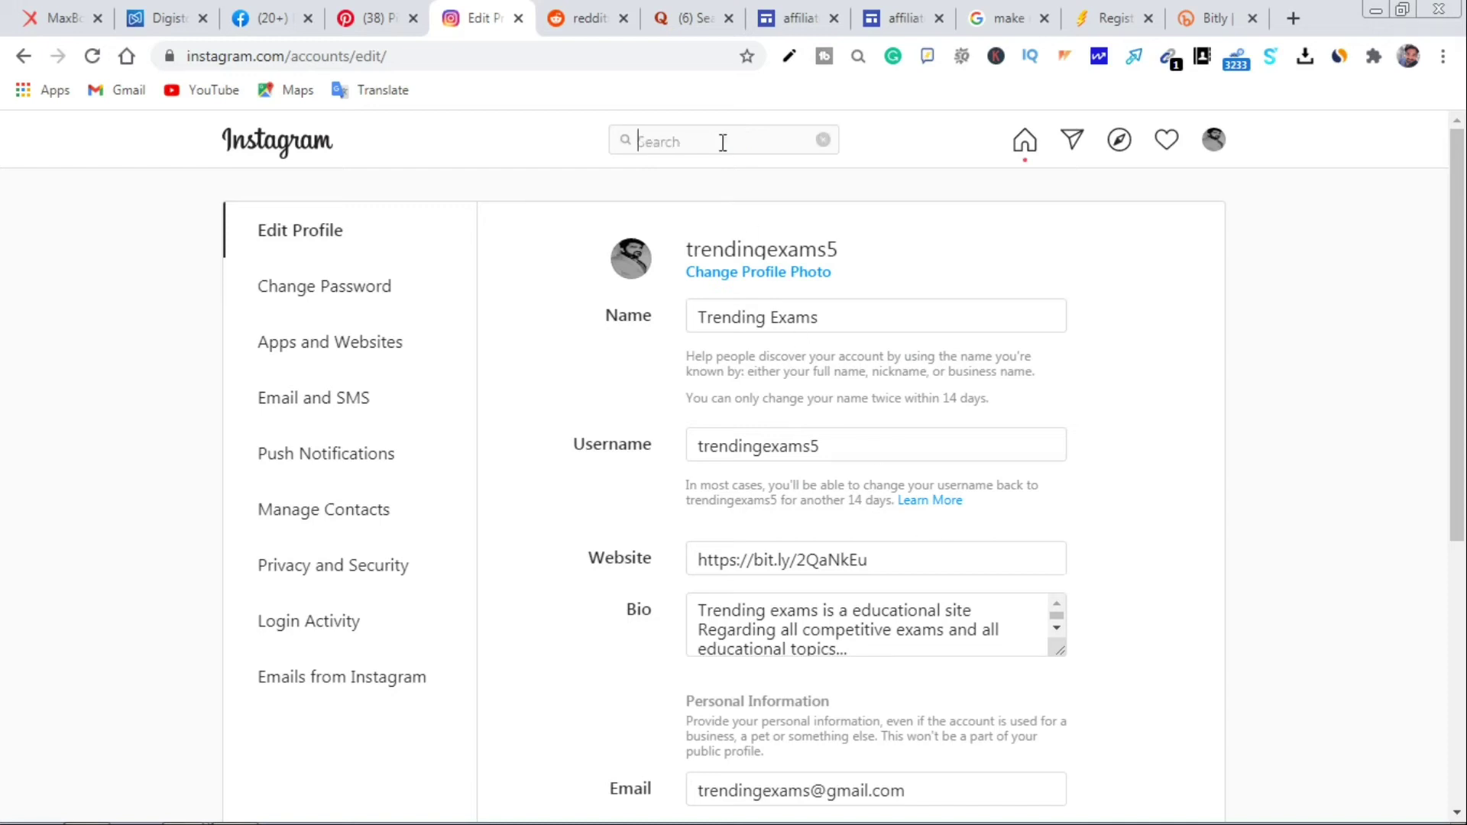
{"action": "type", "text": "make money onli"}
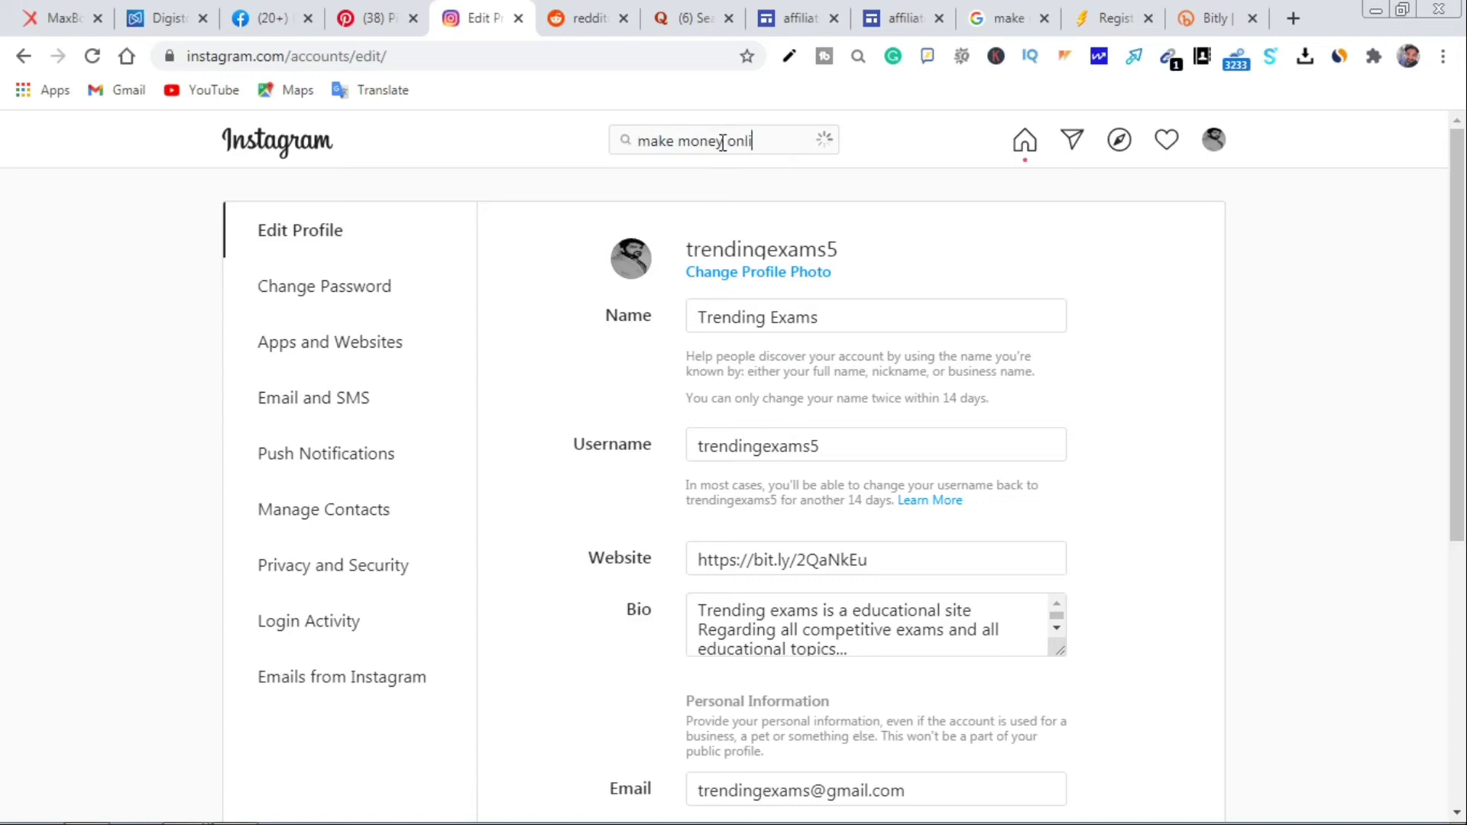
{"action": "type", "text": "ne"}
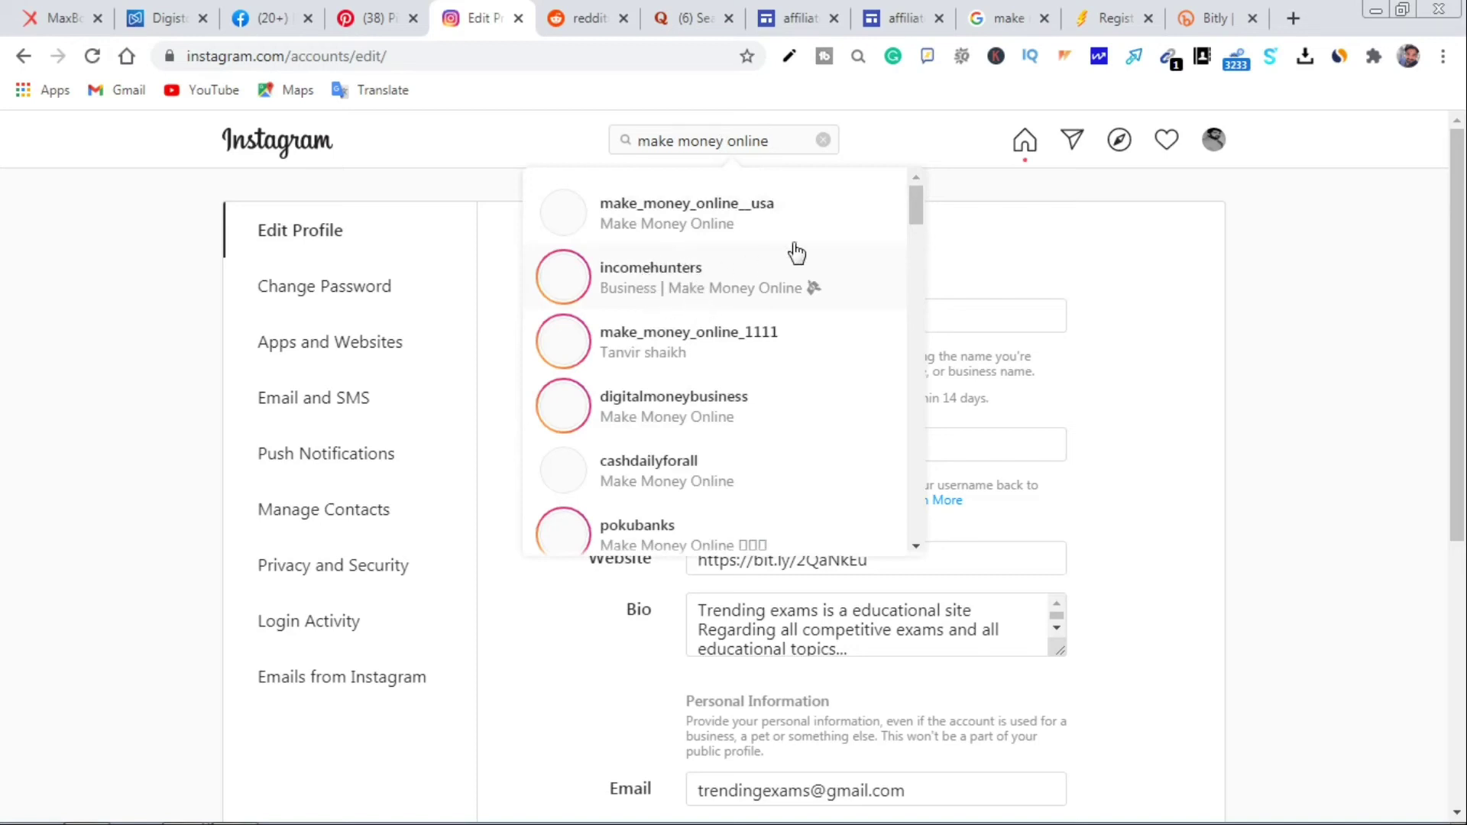
{"action": "mouse_move", "coordinate": [922, 214]}
{"action": "left_mouse_down"}
{"action": "mouse_move", "coordinate": [921, 278]}
{"action": "mouse_move", "coordinate": [921, 199]}
{"action": "left_mouse_up"}
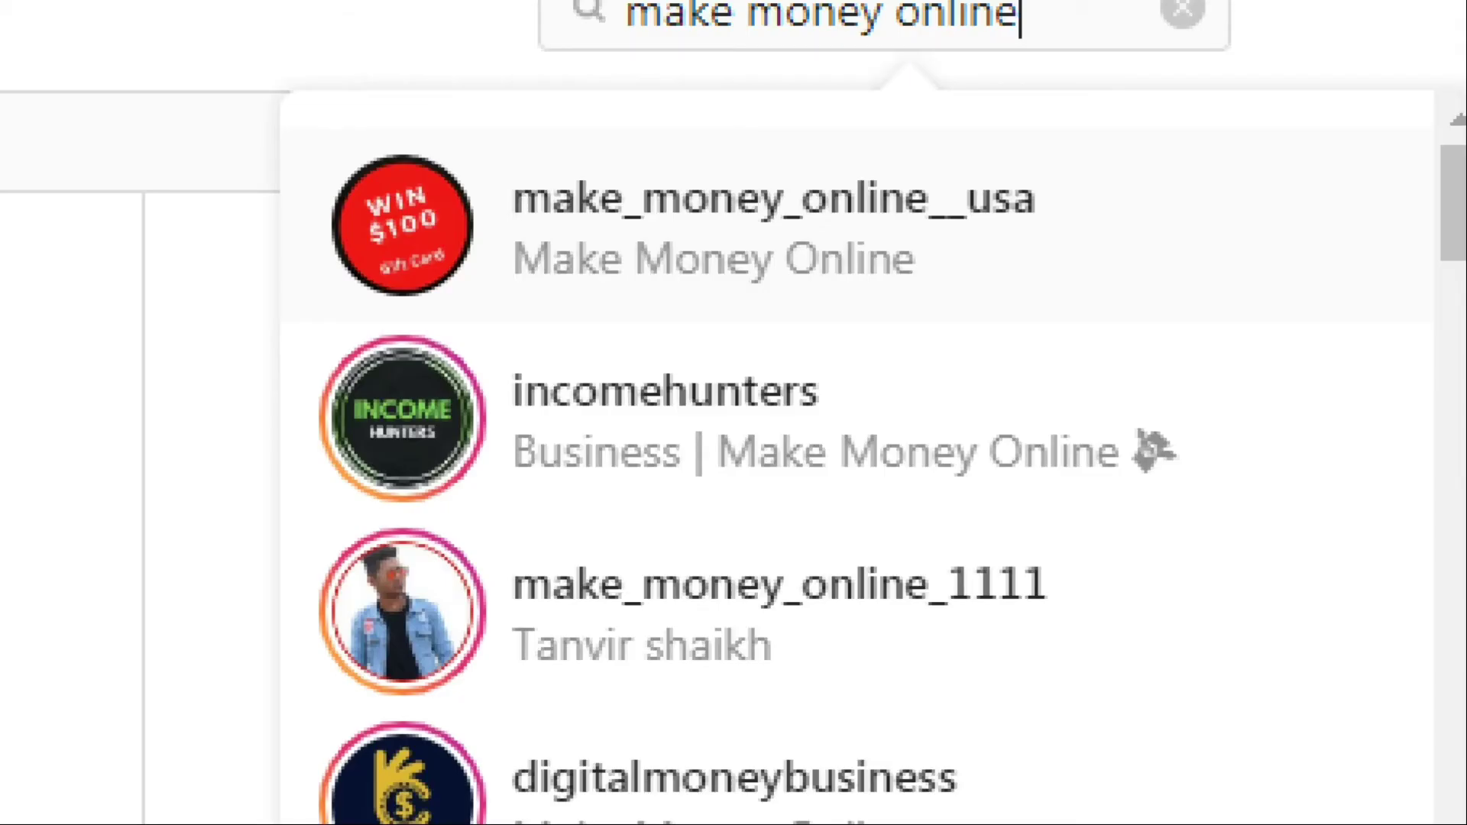
Open the make_money_online__usa profile and view its PayPal $1000 gift card post
{"action": "left_click", "coordinate": [653, 207]}
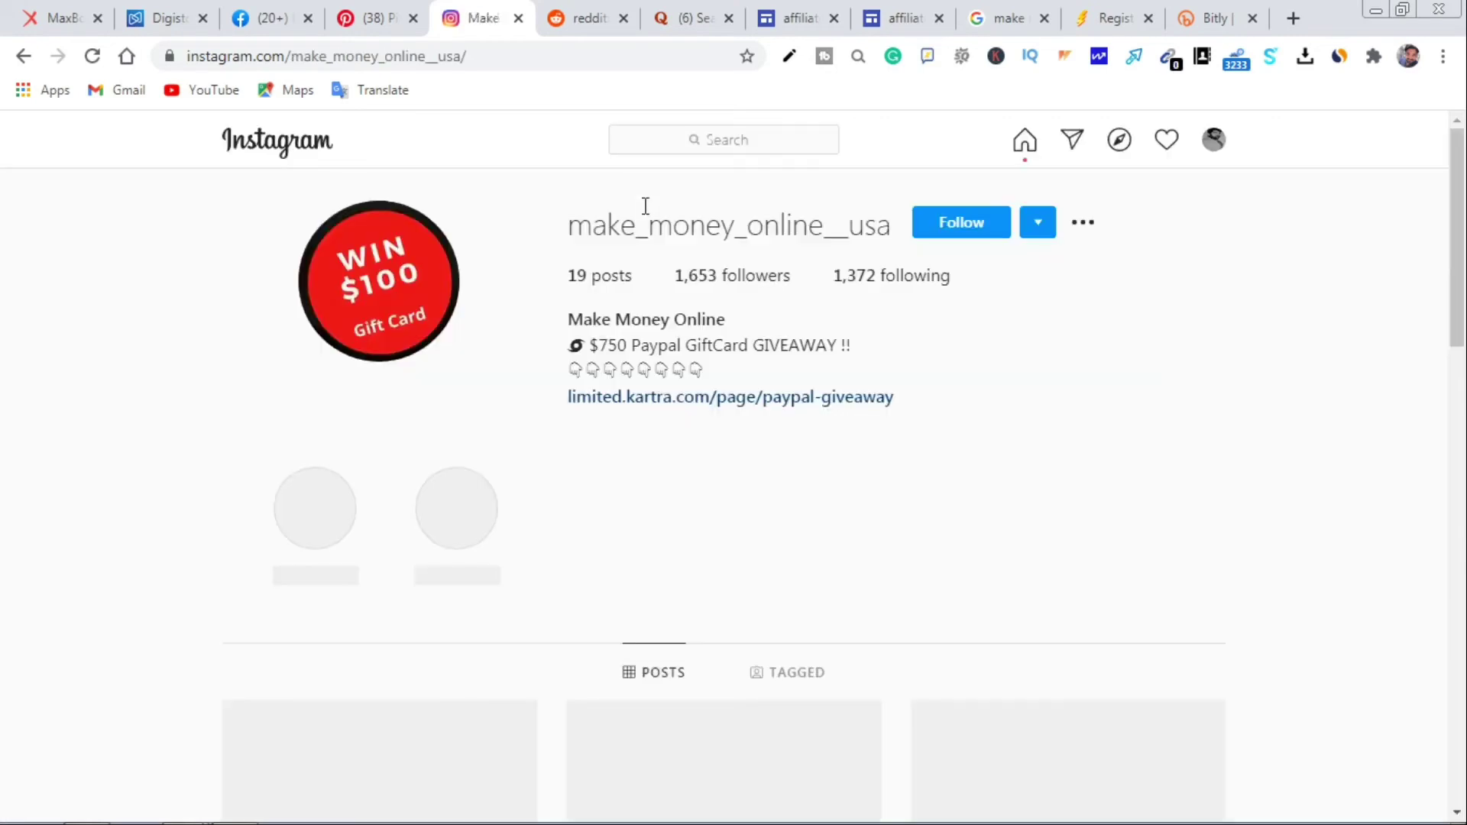
{"action": "scroll", "coordinate": [722, 412], "scroll_direction": "down", "scroll_amount": 4}
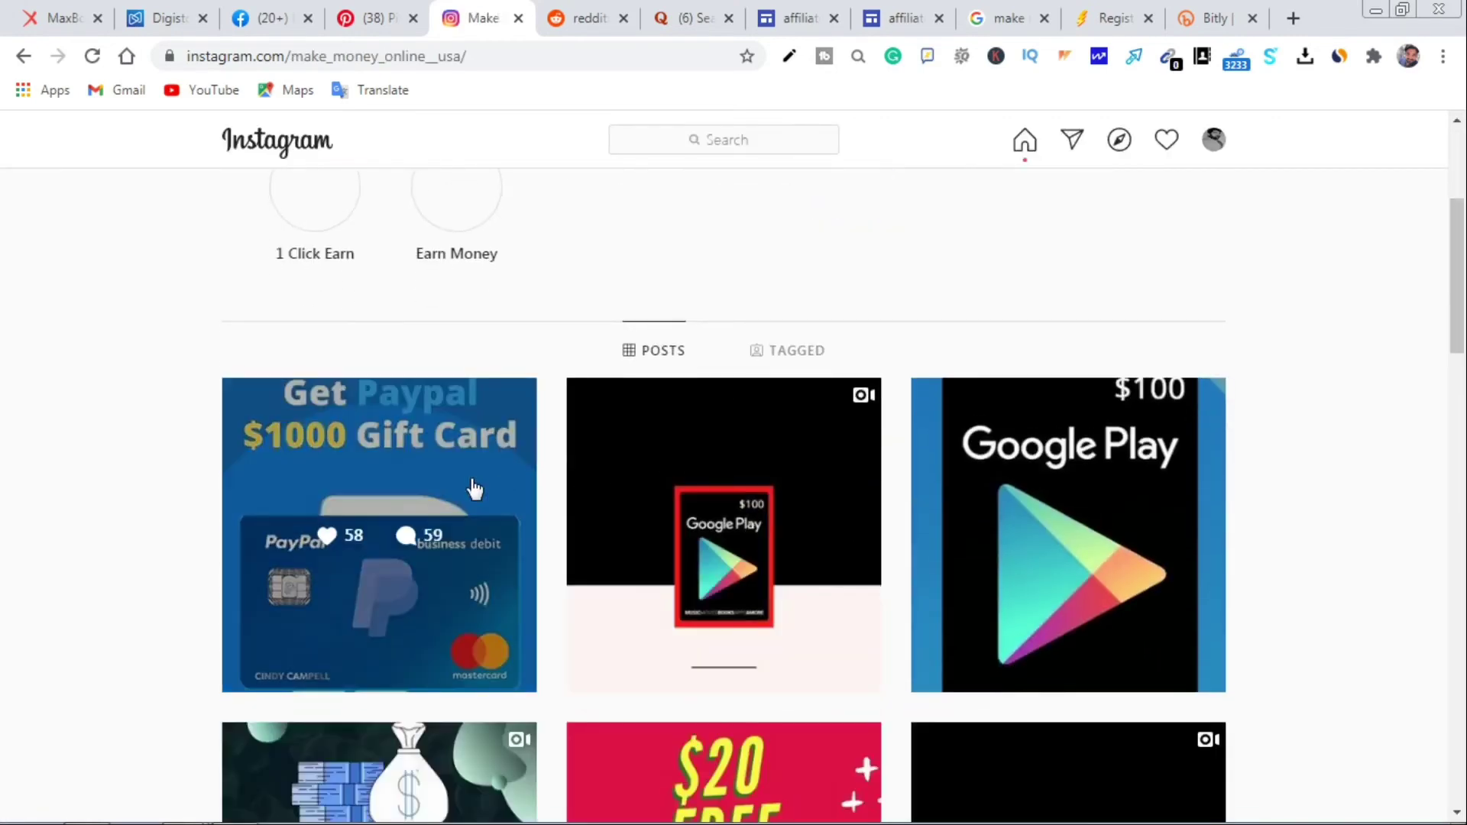
{"action": "left_click", "coordinate": [472, 486]}
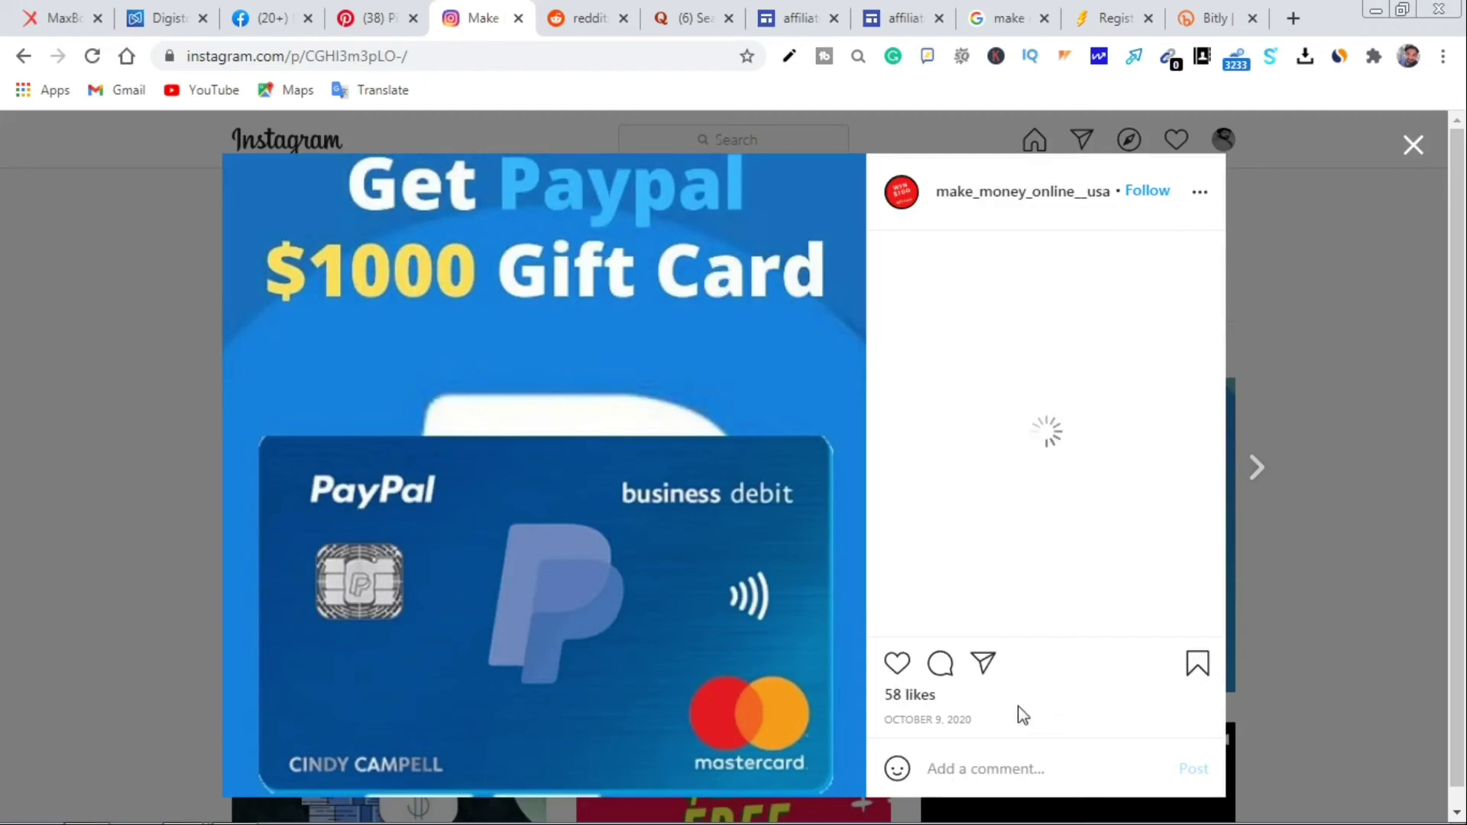
Like the PayPal $1000 gift card post, close it and look over the posts on the make_money_online__usa profile
{"action": "scroll", "coordinate": [764, 535], "scroll_direction": "down", "scroll_amount": 1}
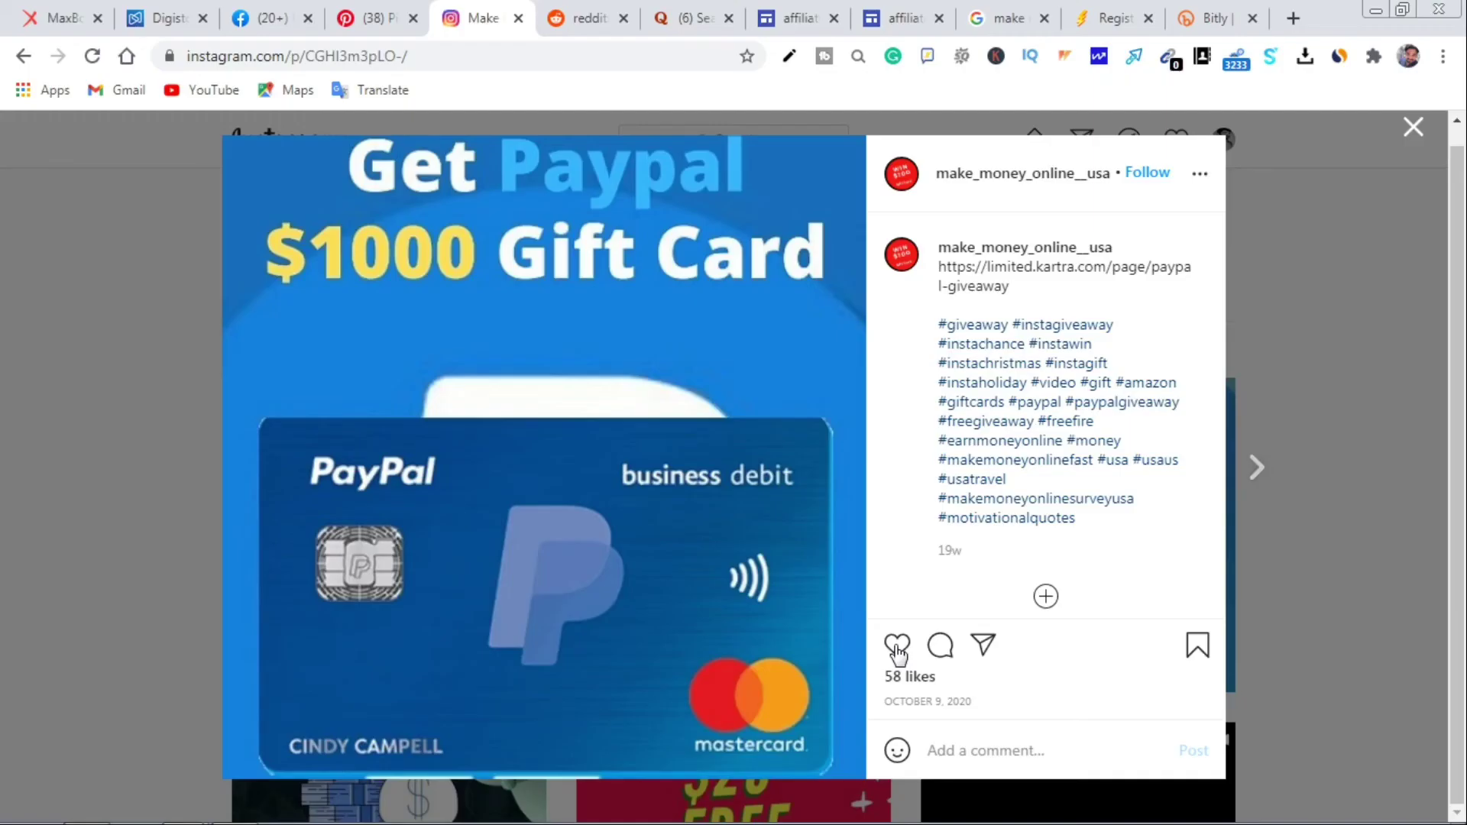
{"action": "left_click", "coordinate": [898, 647]}
{"action": "left_click", "coordinate": [1414, 131]}
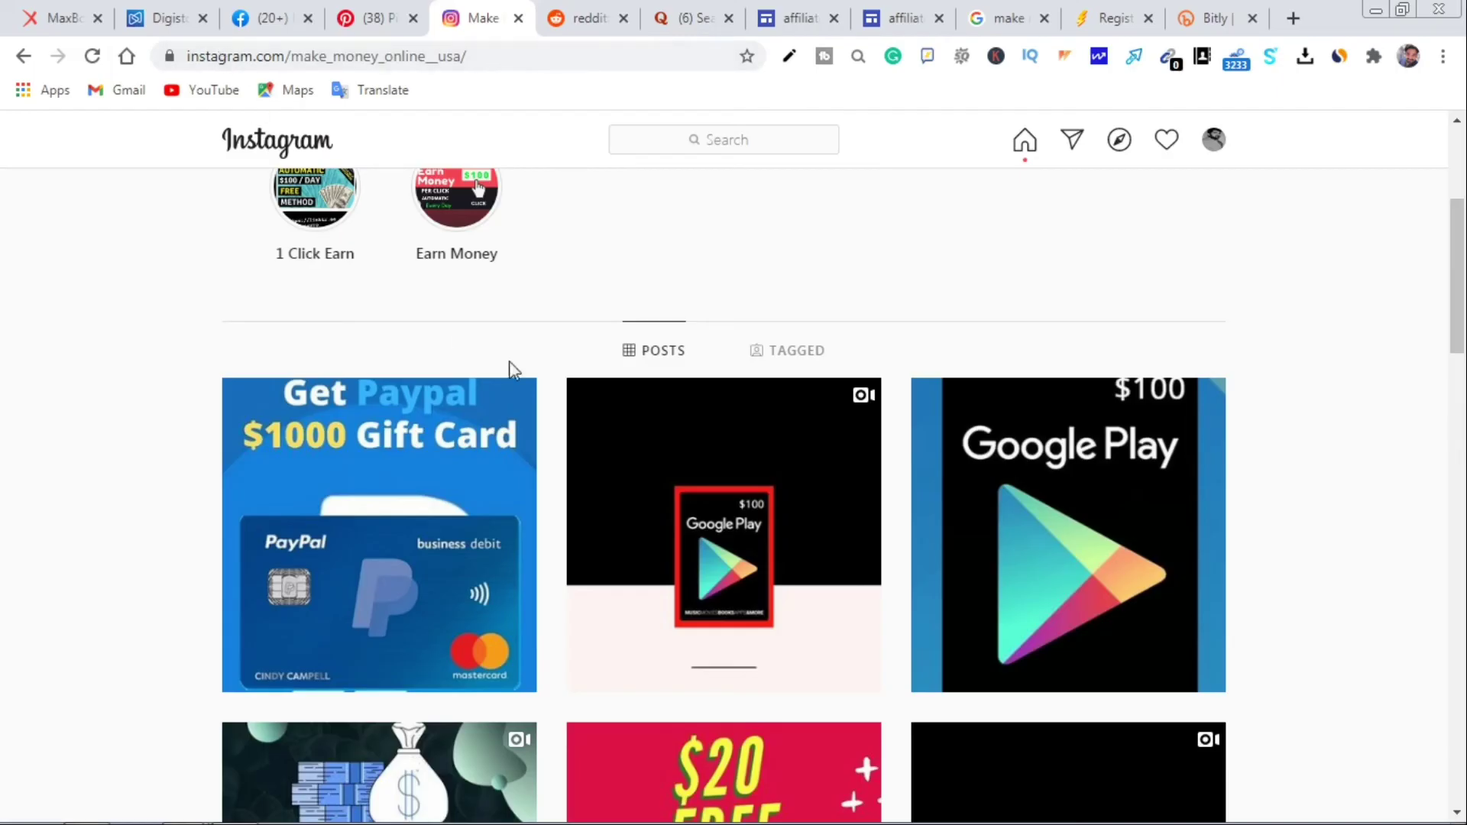
{"action": "scroll", "coordinate": [652, 456], "scroll_direction": "up", "scroll_amount": 3}
{"action": "scroll", "coordinate": [337, 256], "scroll_direction": "down", "scroll_amount": 5}
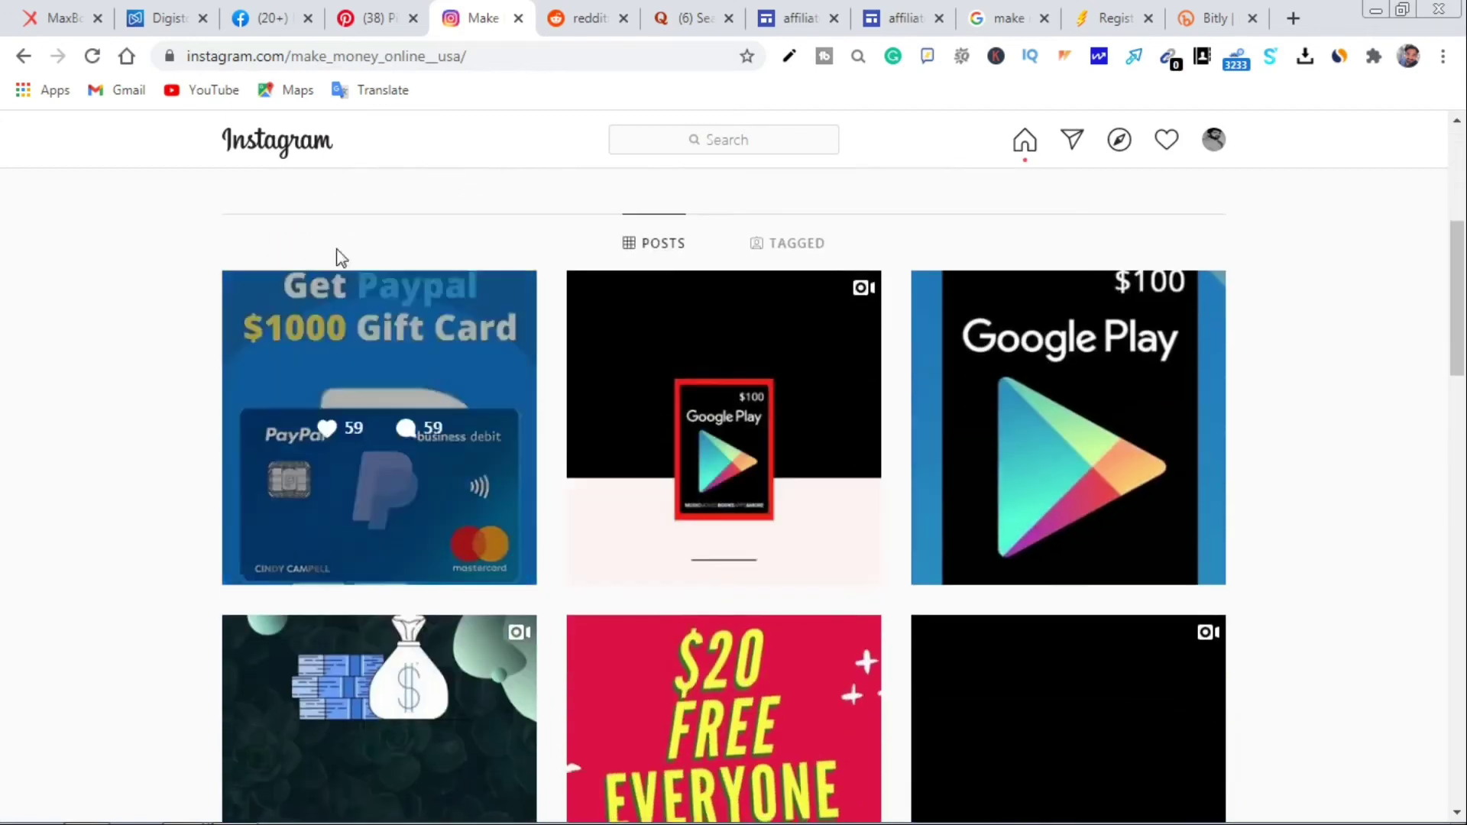
Switch to the MaxBounty campaign search and set the Geography filter to Canada
{"action": "left_click", "coordinate": [52, 11]}
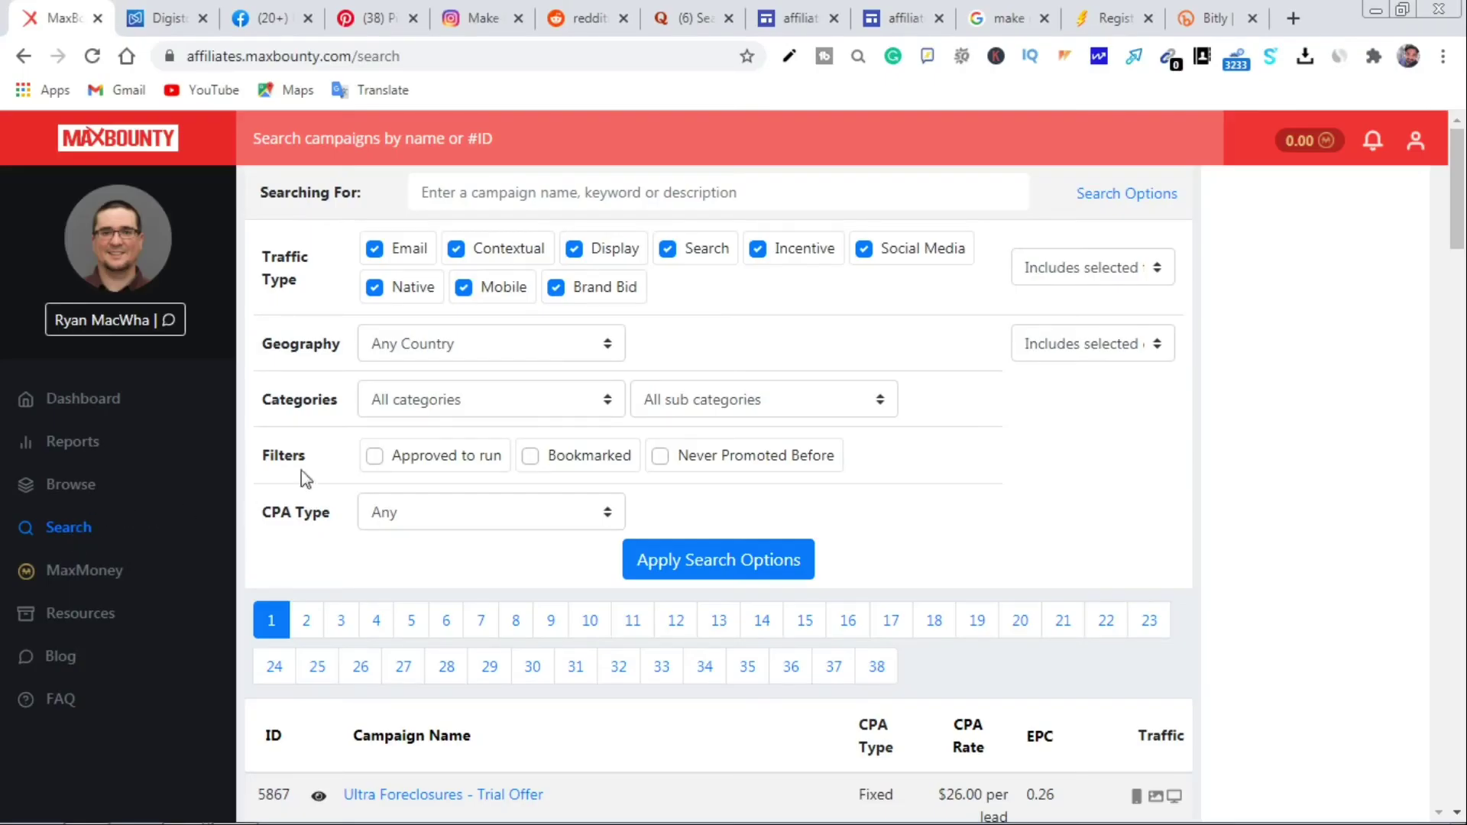
{"action": "left_click", "coordinate": [563, 352]}
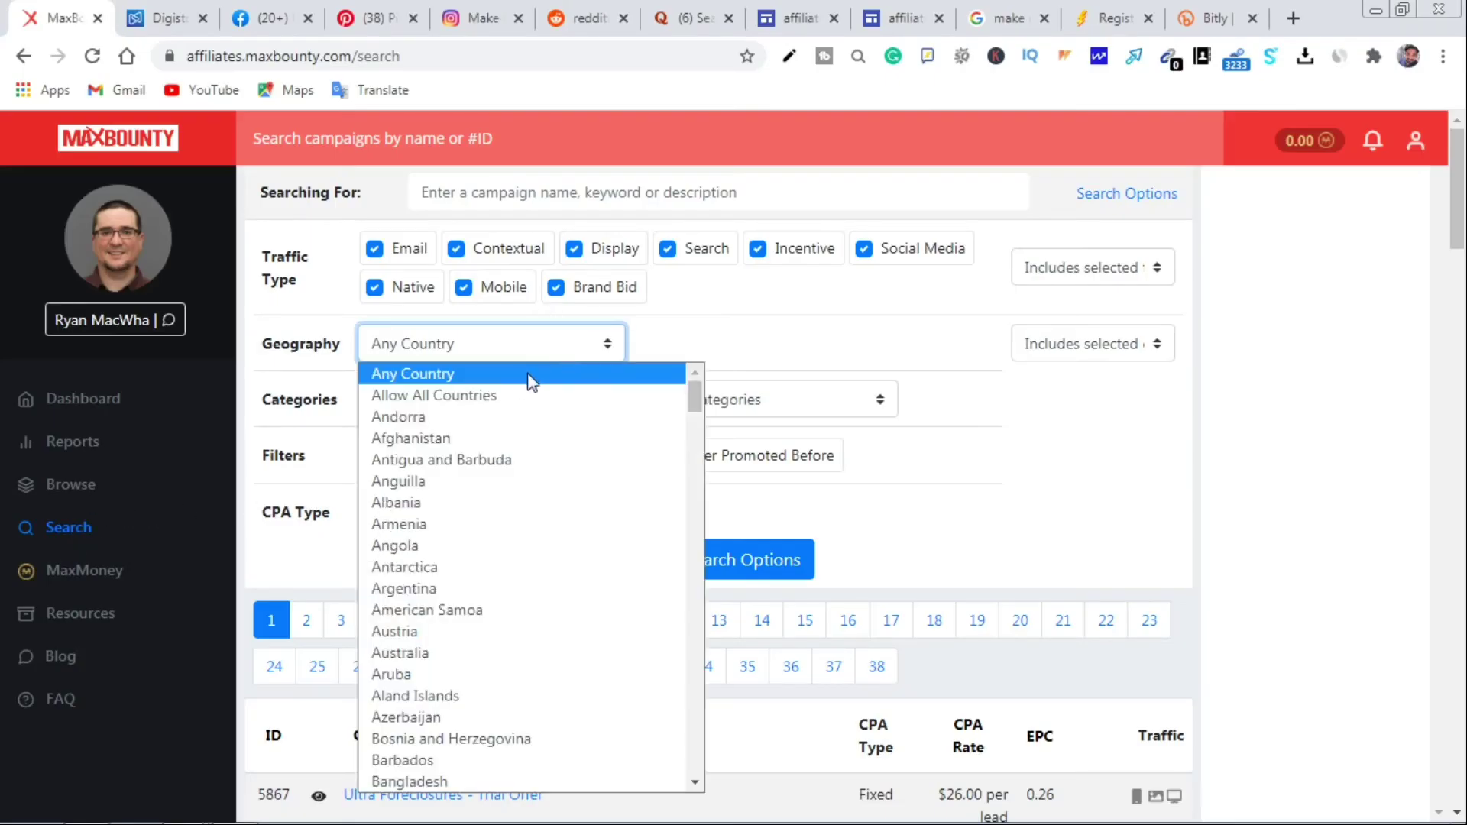
{"action": "key", "text": "c"}
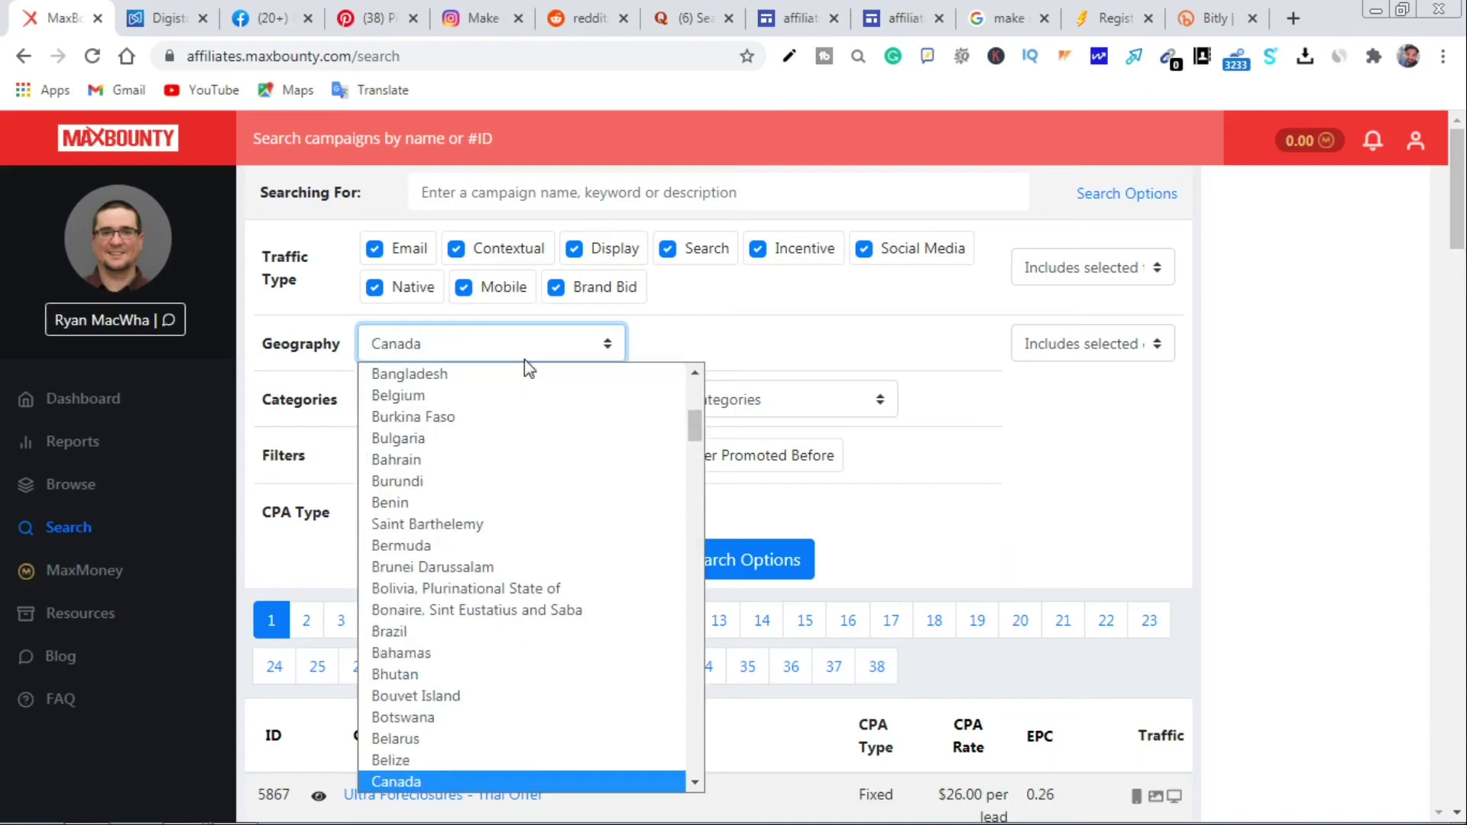
{"action": "key", "text": "Return"}
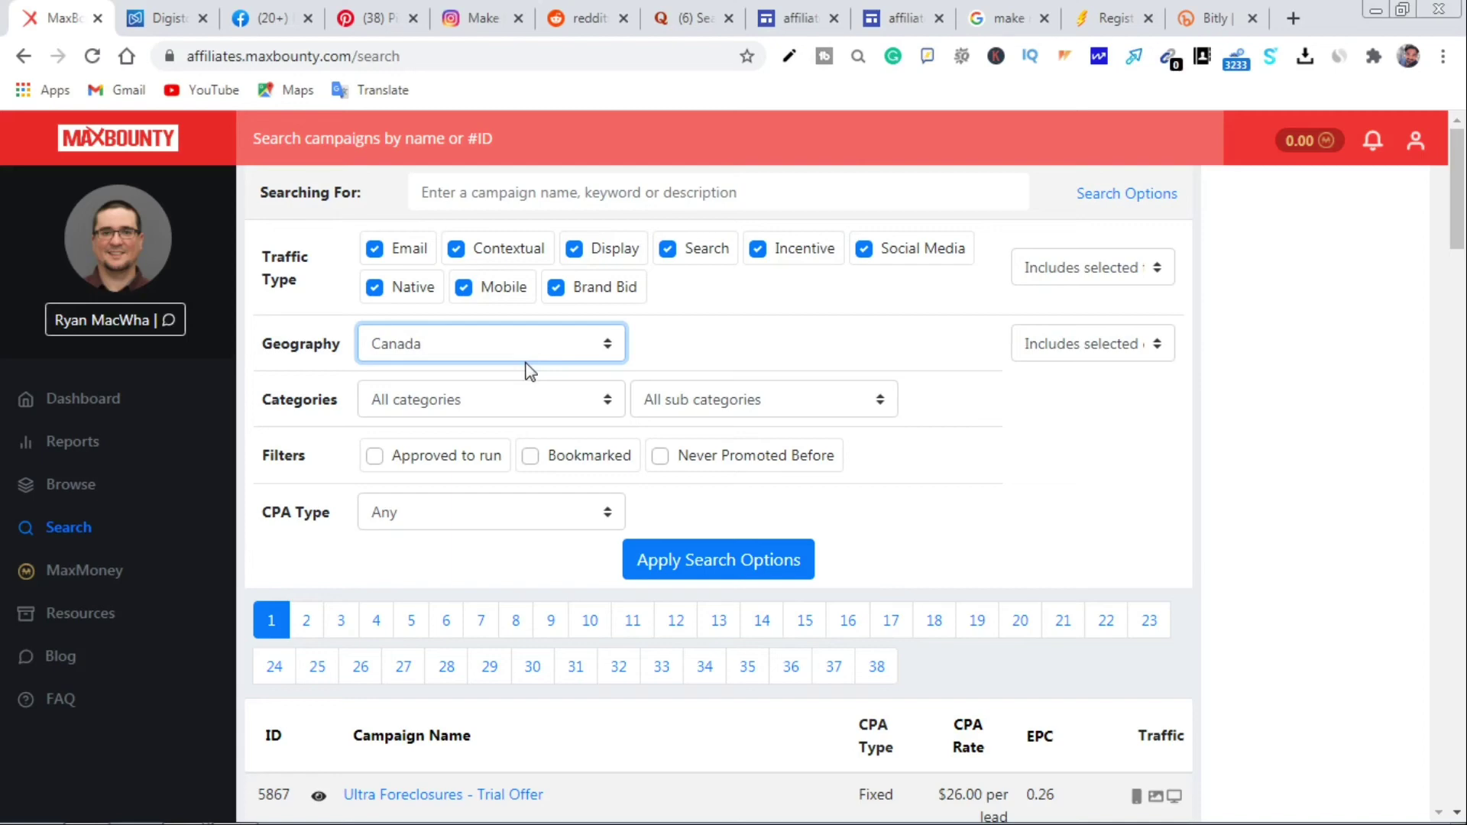
Look through the MaxBounty campaign list, examining campaign names and CPA rates alongside the search filters
{"action": "scroll", "coordinate": [528, 371], "scroll_direction": "down", "scroll_amount": 4}
{"action": "scroll", "coordinate": [479, 505], "scroll_direction": "down", "scroll_amount": 3}
{"action": "scroll", "coordinate": [462, 514], "scroll_direction": "up", "scroll_amount": 3}
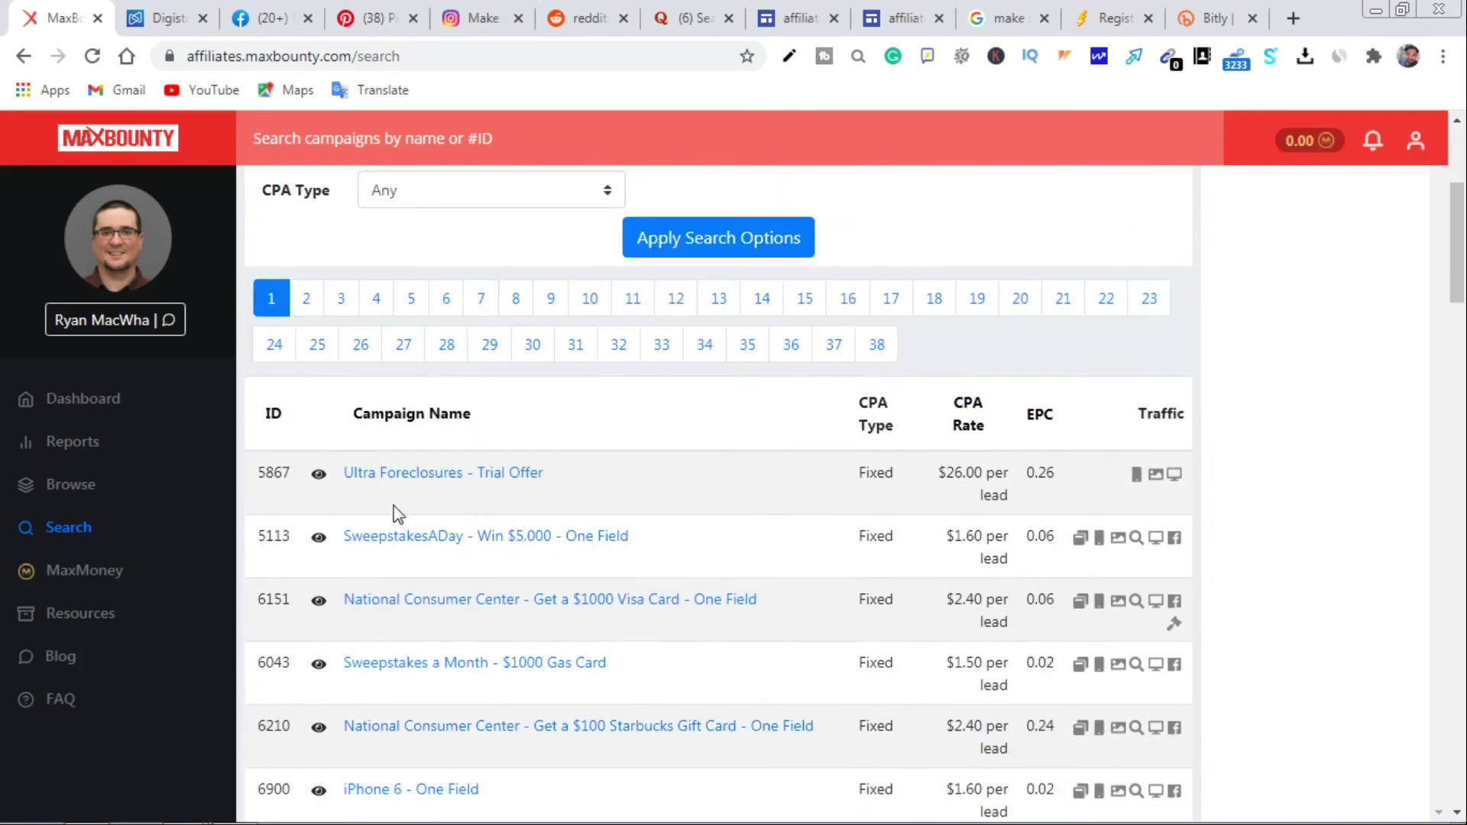
{"action": "scroll", "coordinate": [369, 495], "scroll_direction": "down", "scroll_amount": 1}
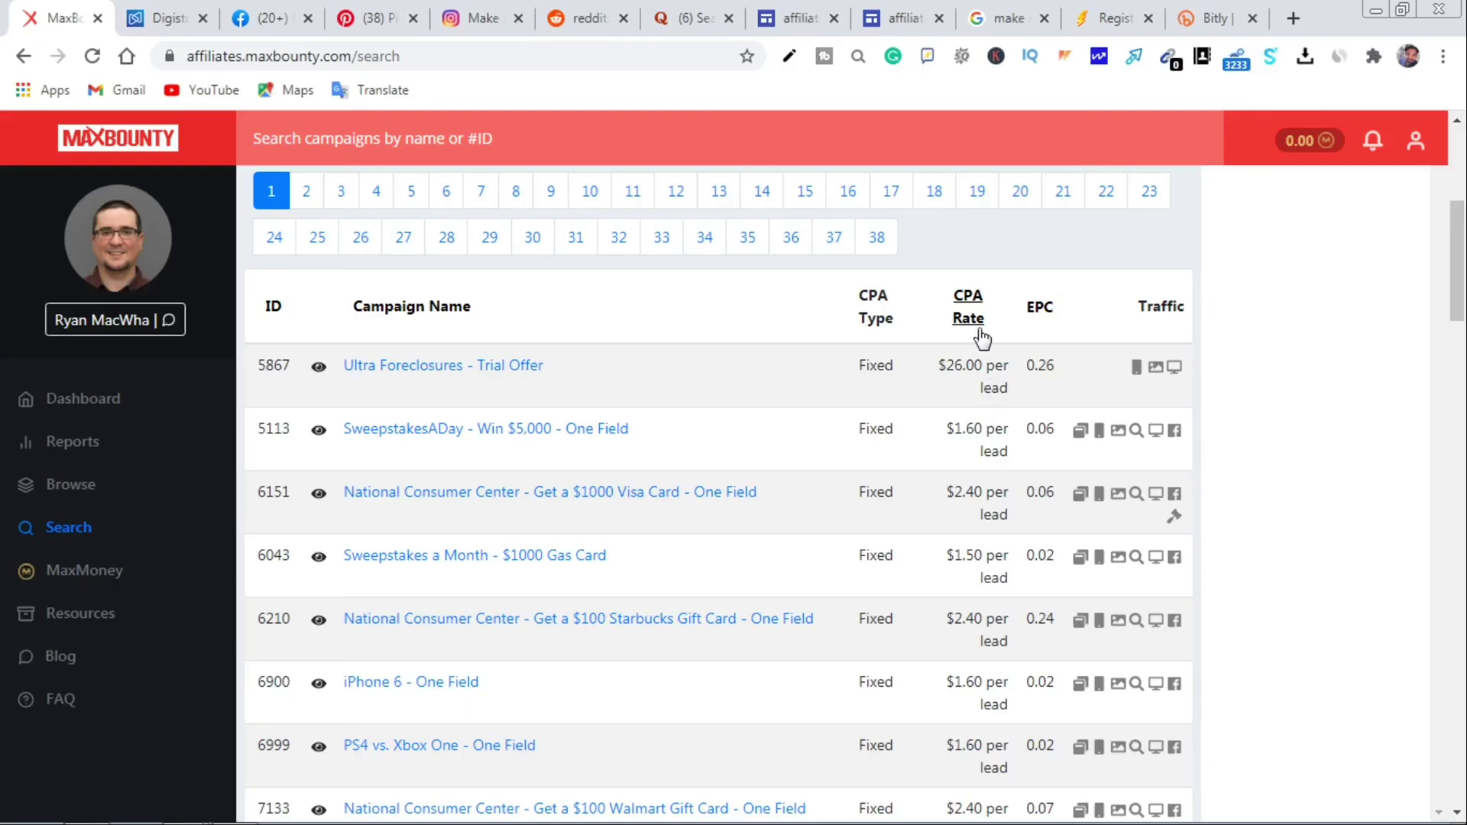
{"action": "scroll", "coordinate": [504, 428], "scroll_direction": "down", "scroll_amount": 4}
{"action": "scroll", "coordinate": [501, 484], "scroll_direction": "up", "scroll_amount": 8}
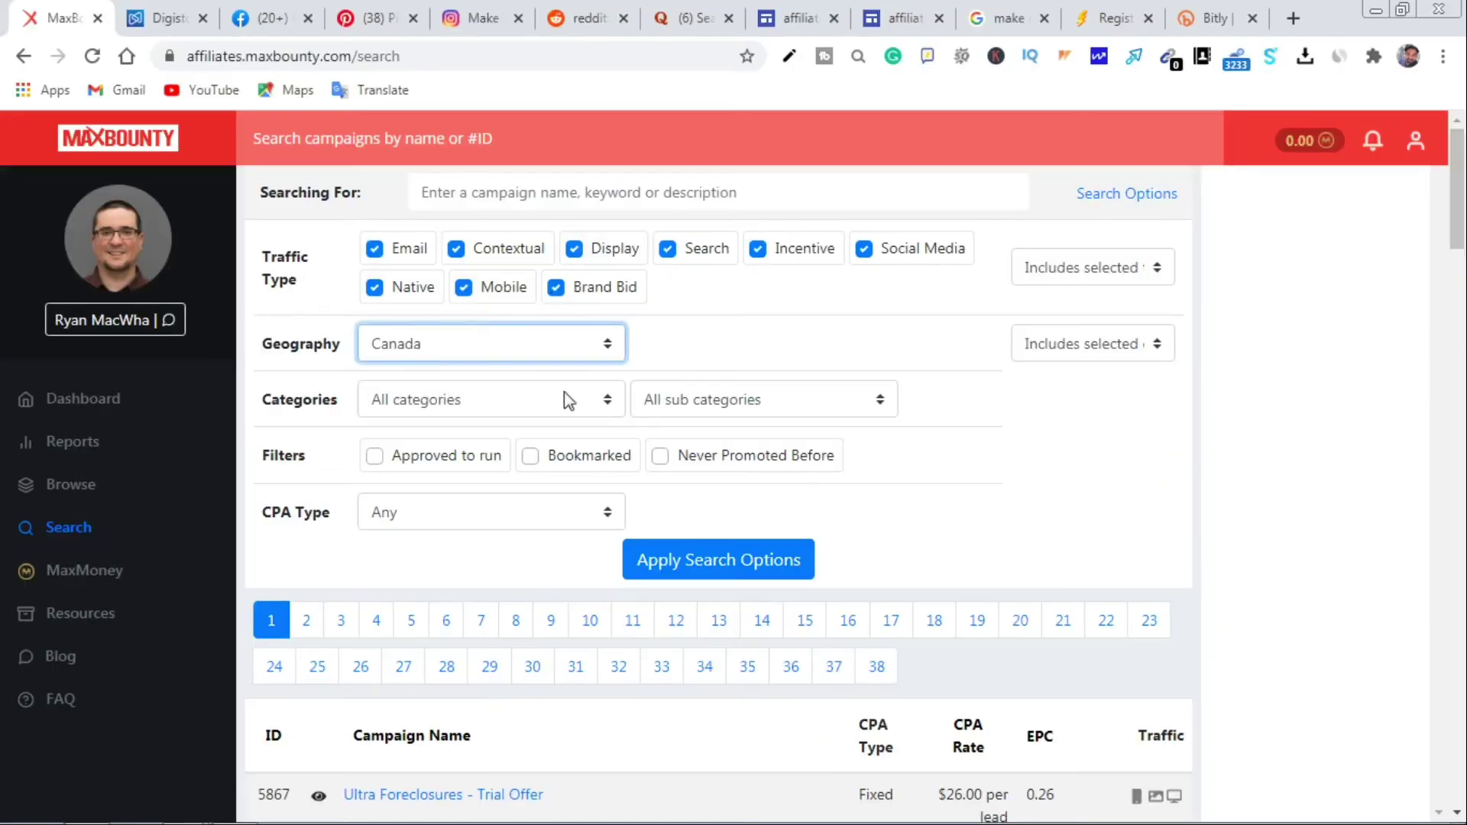
{"action": "scroll", "coordinate": [569, 405], "scroll_direction": "down", "scroll_amount": 5}
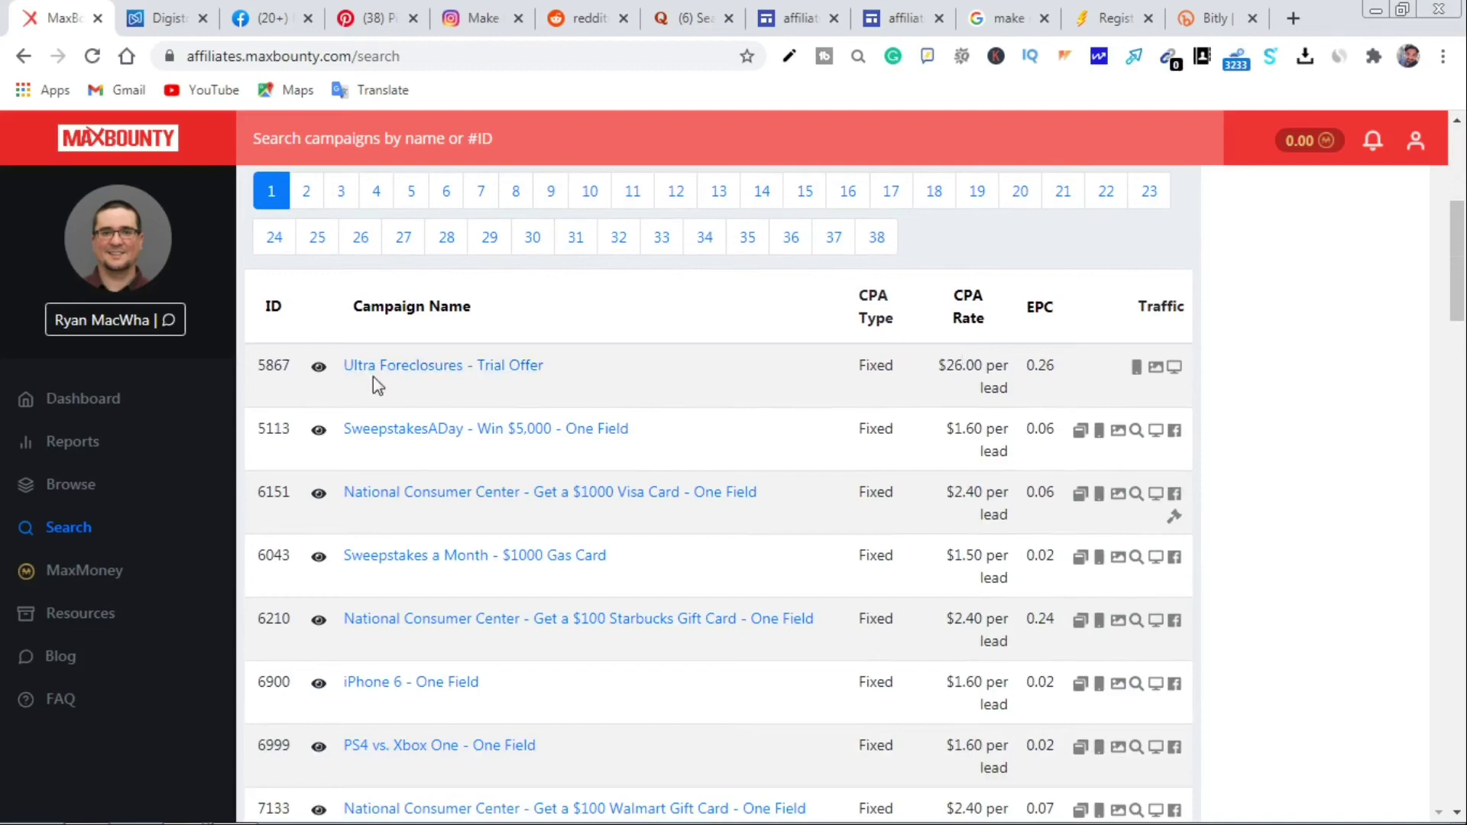
{"action": "scroll", "coordinate": [422, 406], "scroll_direction": "down", "scroll_amount": 10}
{"action": "scroll", "coordinate": [428, 419], "scroll_direction": "up", "scroll_amount": 7}
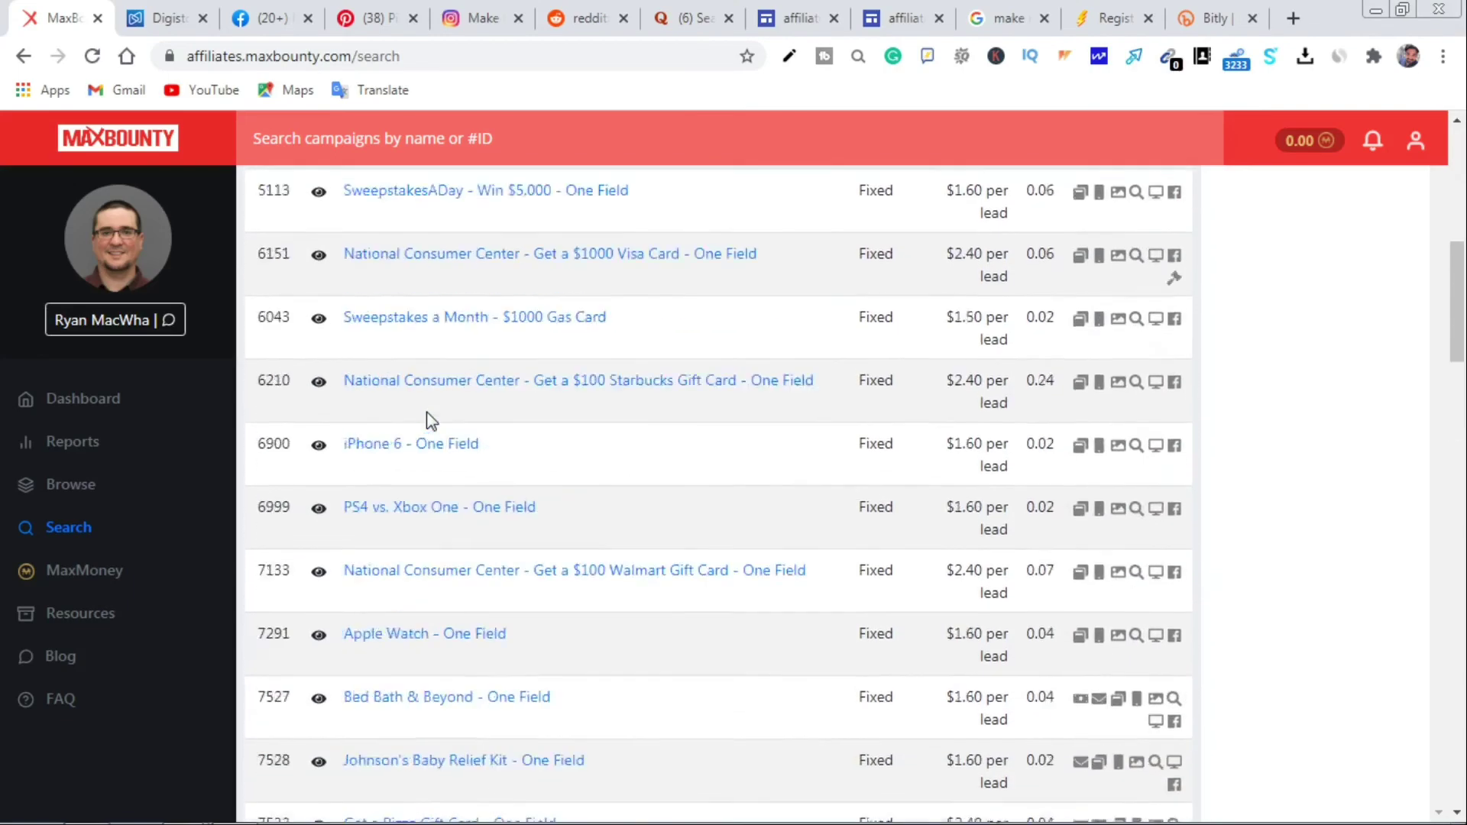
{"action": "scroll", "coordinate": [429, 419], "scroll_direction": "up", "scroll_amount": 7}
{"action": "scroll", "coordinate": [446, 458], "scroll_direction": "down", "scroll_amount": 8}
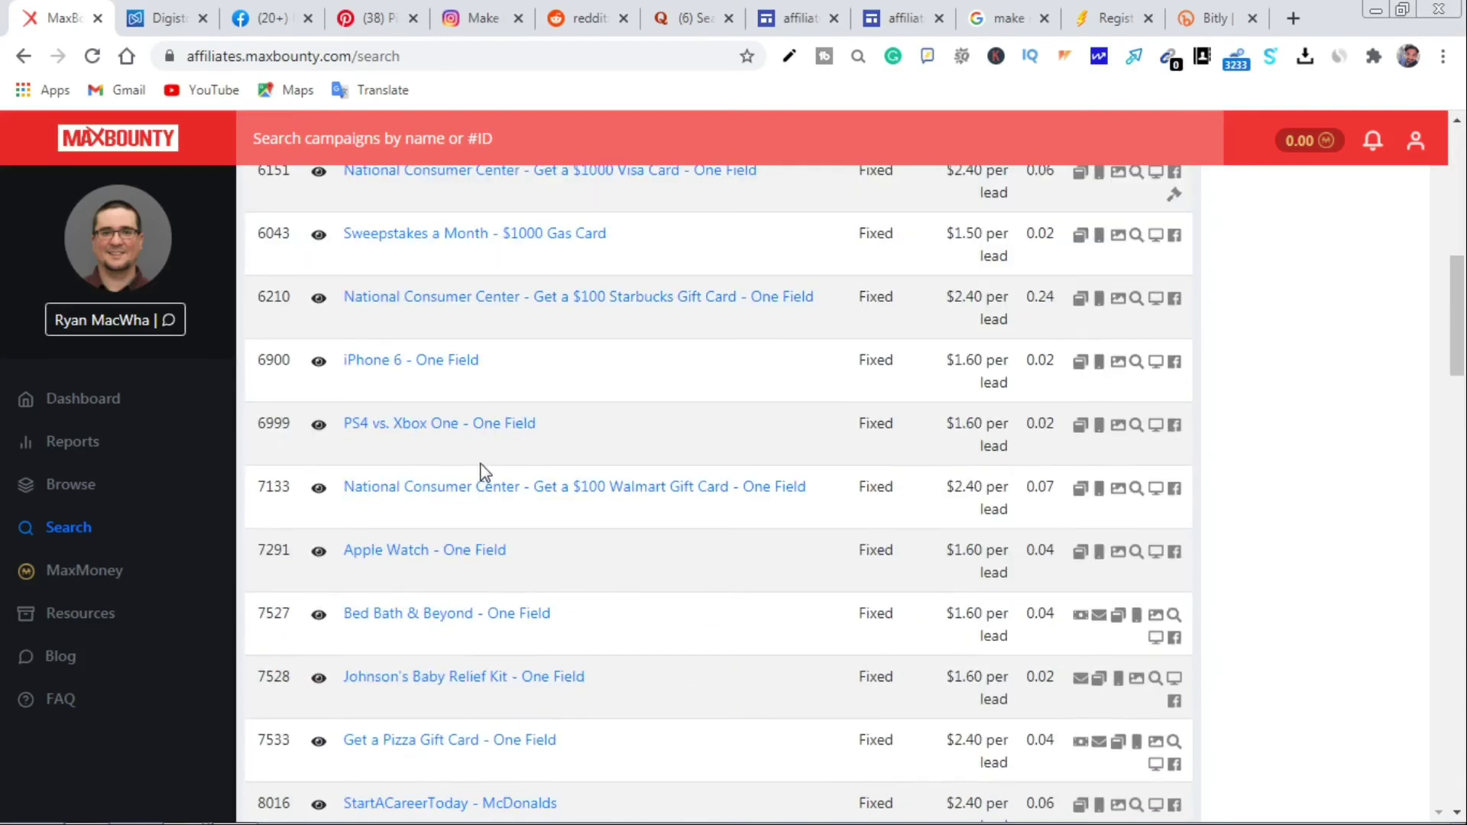
{"action": "scroll", "coordinate": [409, 439], "scroll_direction": "up", "scroll_amount": 7}
{"action": "scroll", "coordinate": [409, 439], "scroll_direction": "up", "scroll_amount": 1}
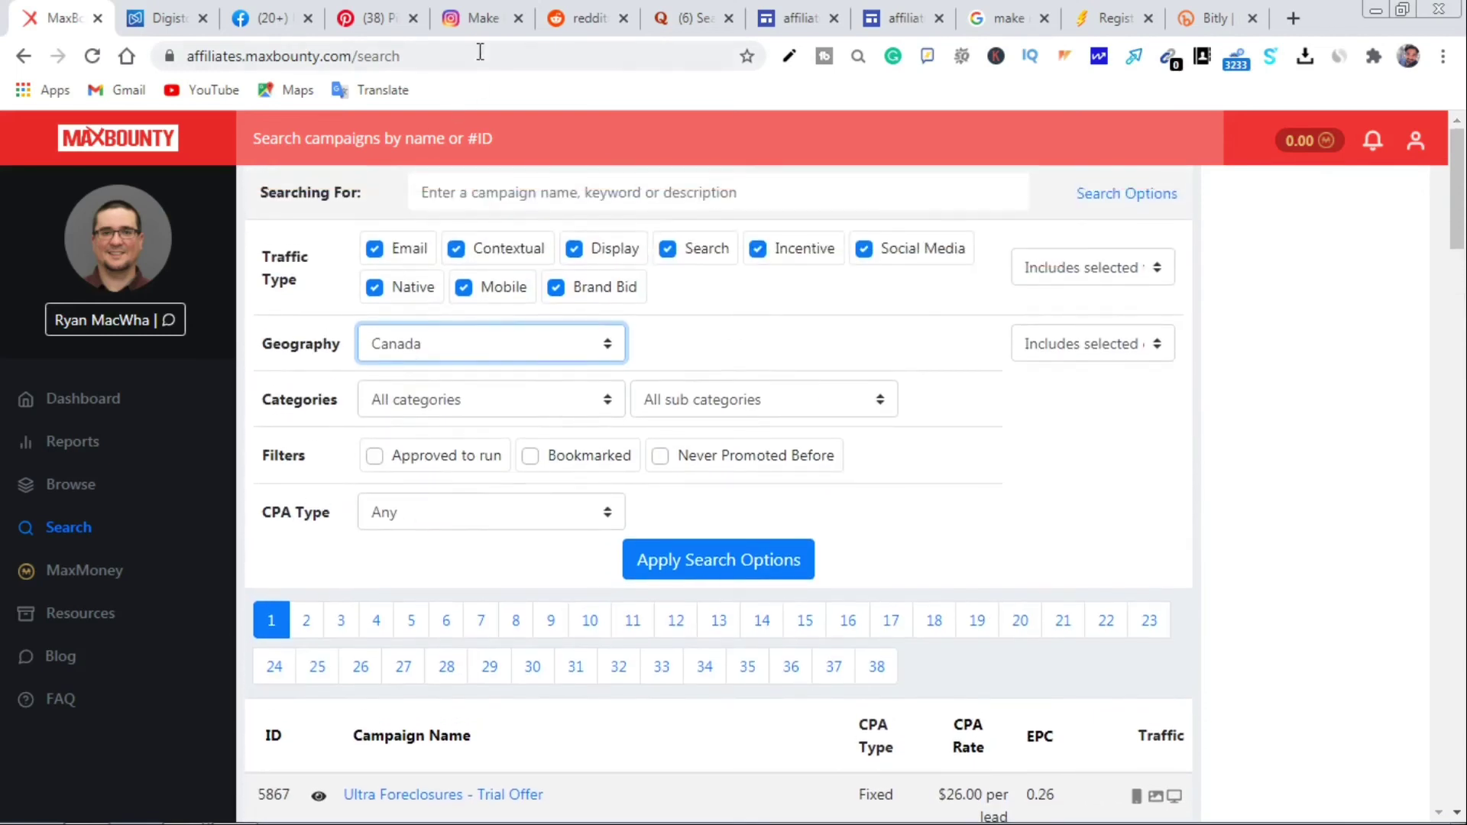
Return to the make_money_online__usa profile on Instagram and review its posts, bio and giveaway link
{"action": "left_click", "coordinate": [482, 19]}
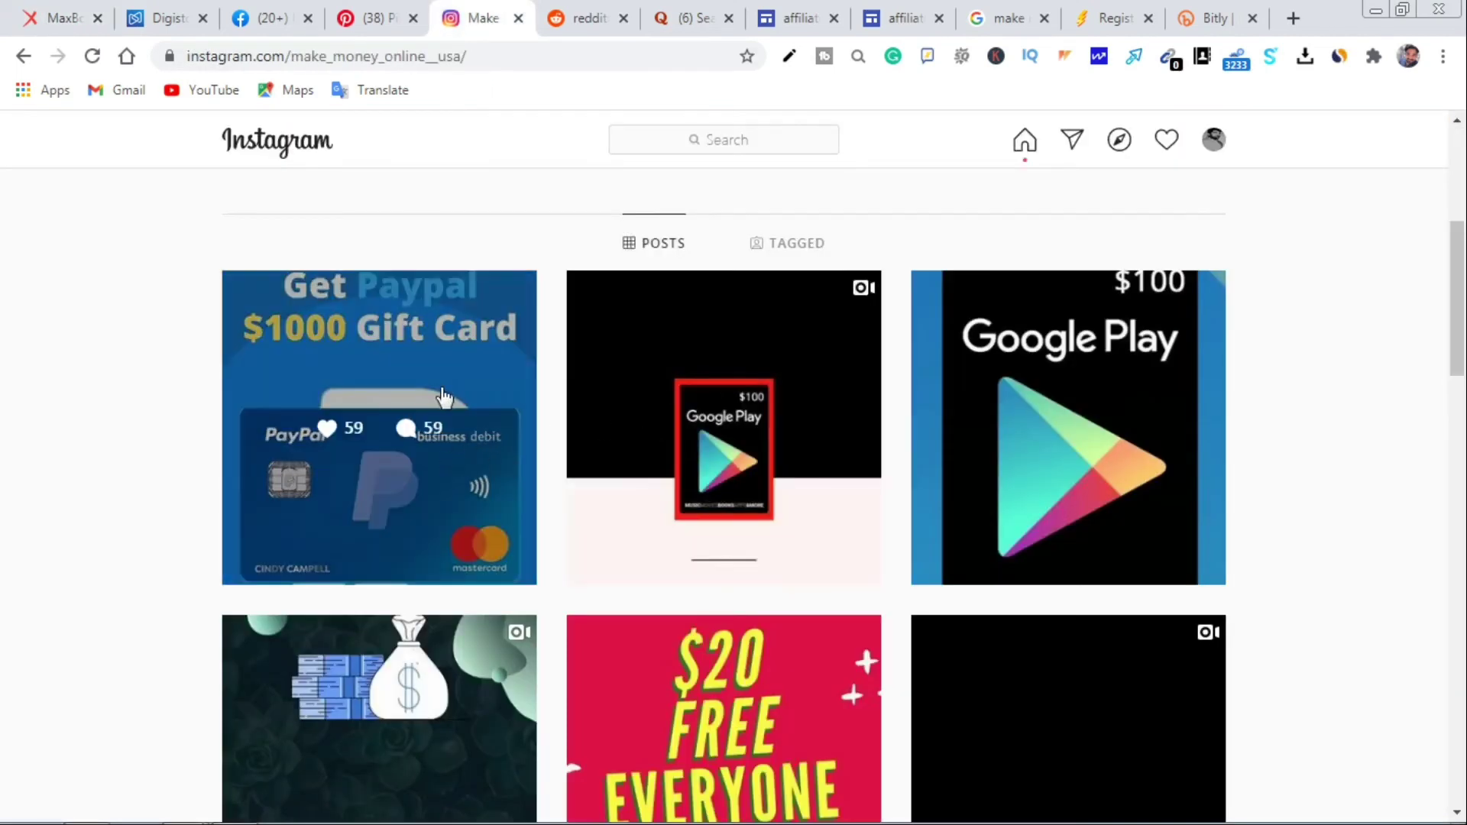
{"action": "scroll", "coordinate": [470, 414], "scroll_direction": "down", "scroll_amount": 7}
{"action": "scroll", "coordinate": [497, 436], "scroll_direction": "up", "scroll_amount": 8}
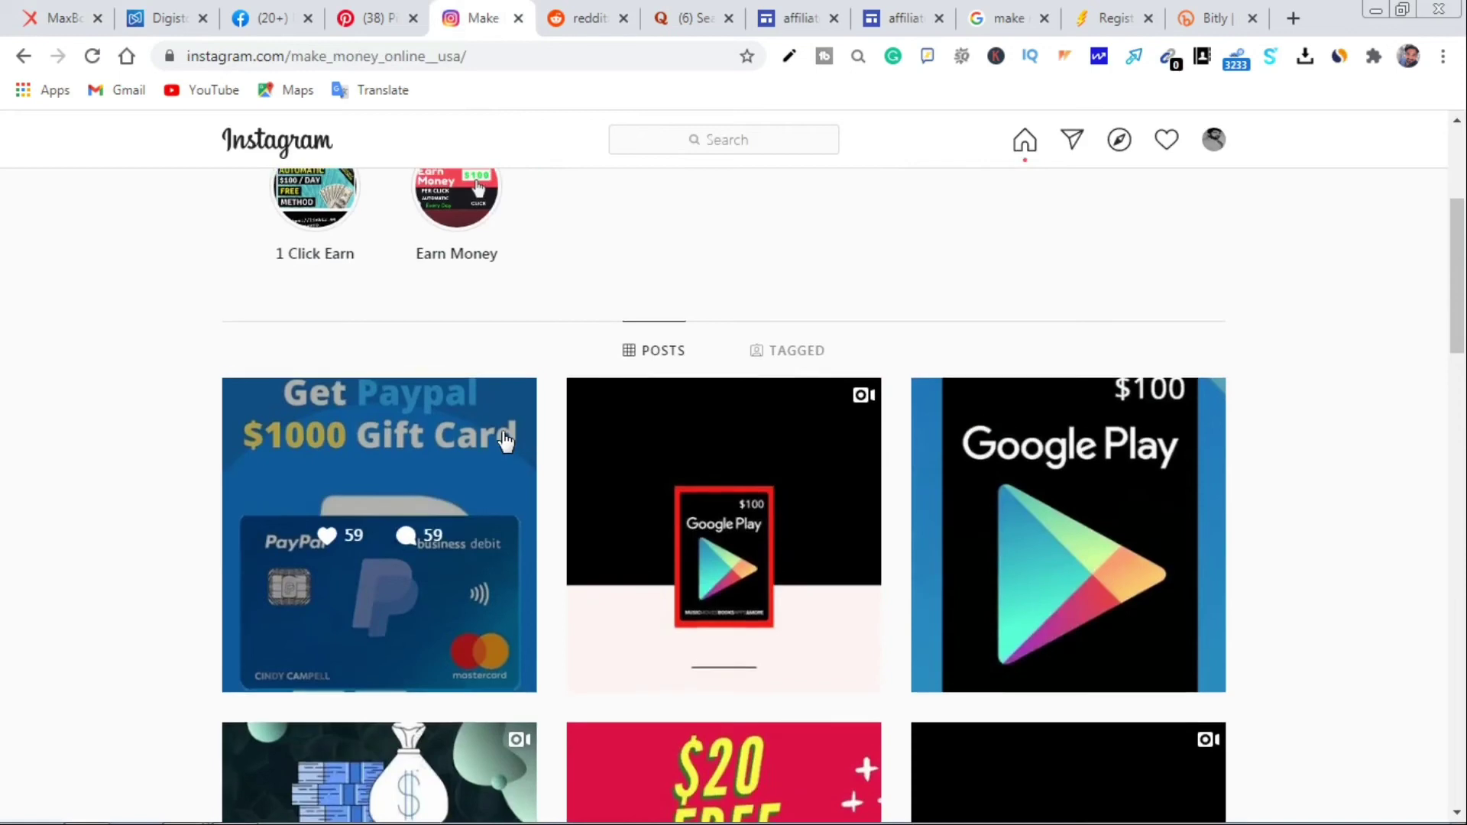
{"action": "scroll", "coordinate": [504, 442], "scroll_direction": "up", "scroll_amount": 4}
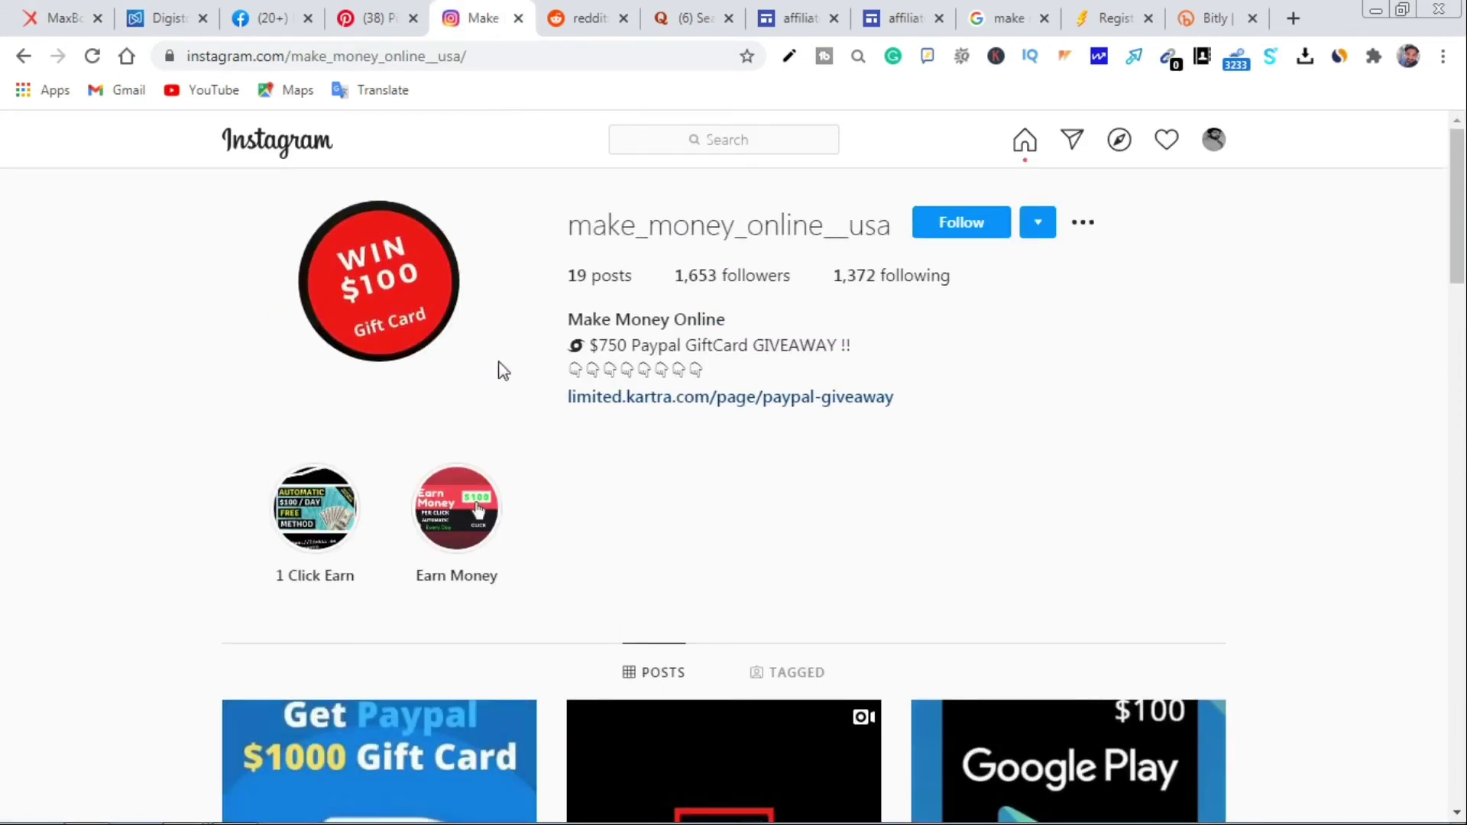
Switch to Reddit and view the site's traffic and engagement statistics
{"action": "left_click", "coordinate": [572, 21]}
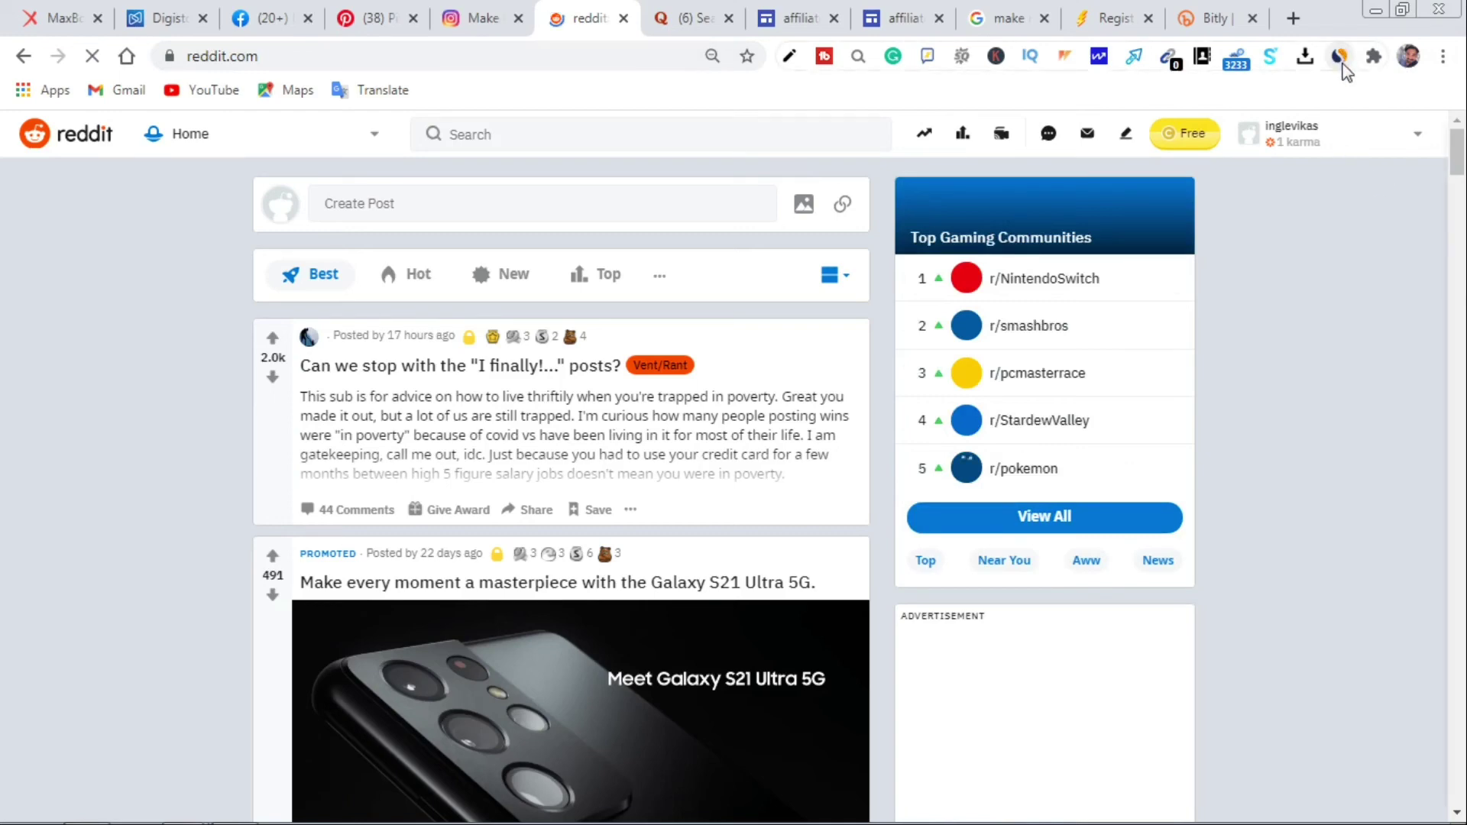
{"action": "left_click", "coordinate": [1339, 56]}
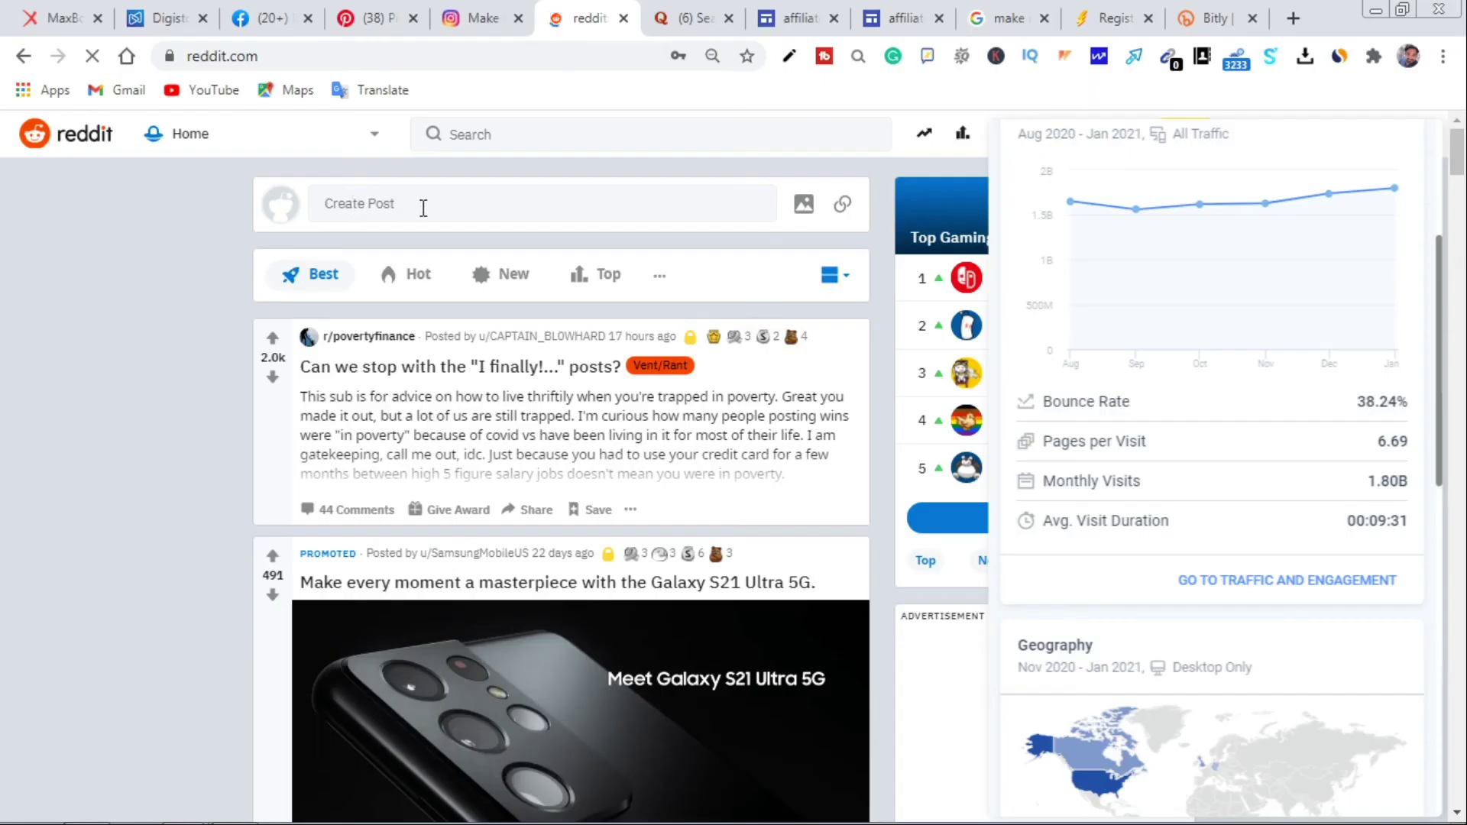
Start a new Reddit post and choose r/blog as its community
{"action": "left_click", "coordinate": [425, 205]}
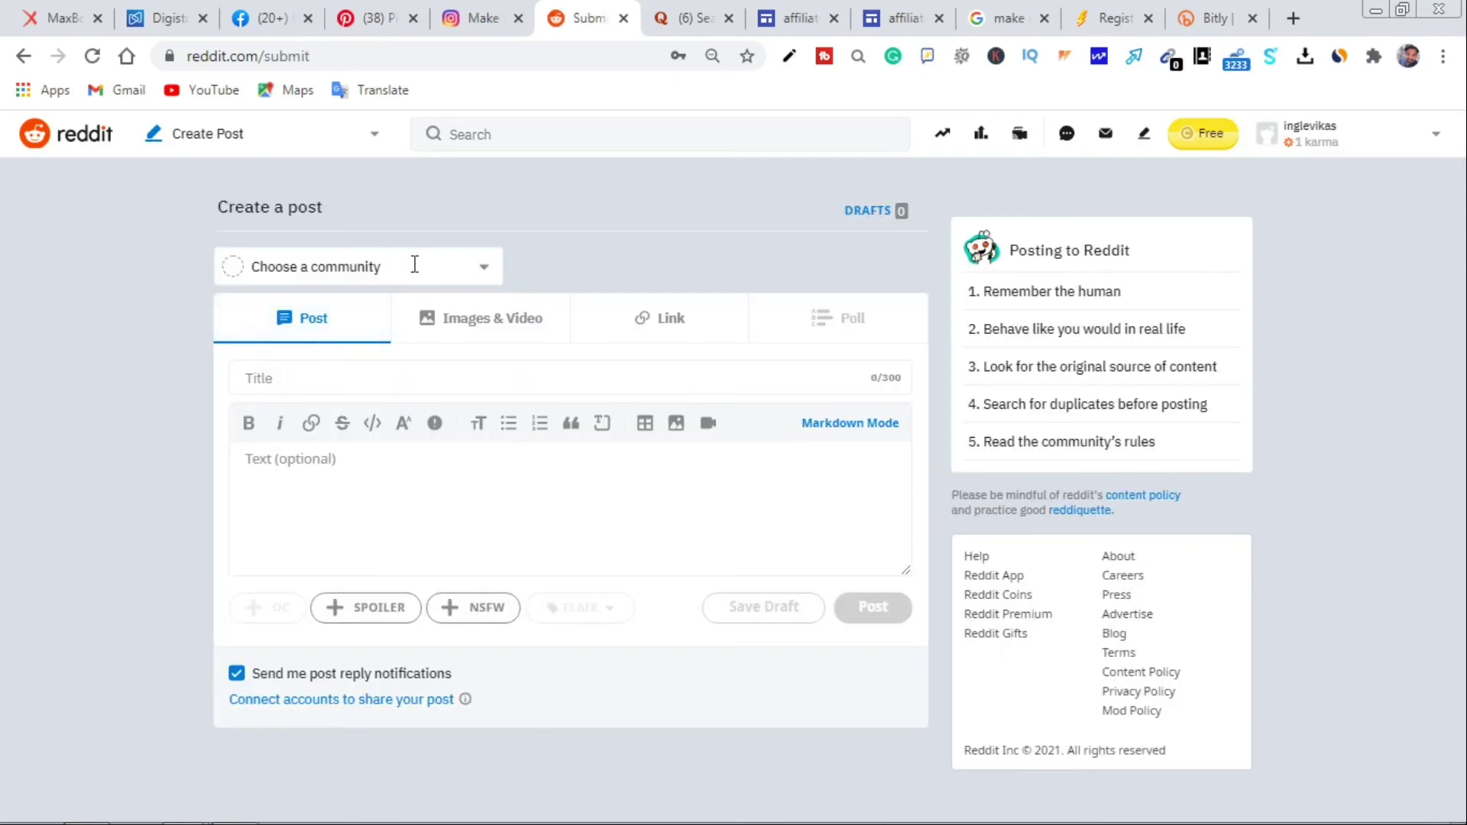
{"action": "left_click", "coordinate": [486, 272]}
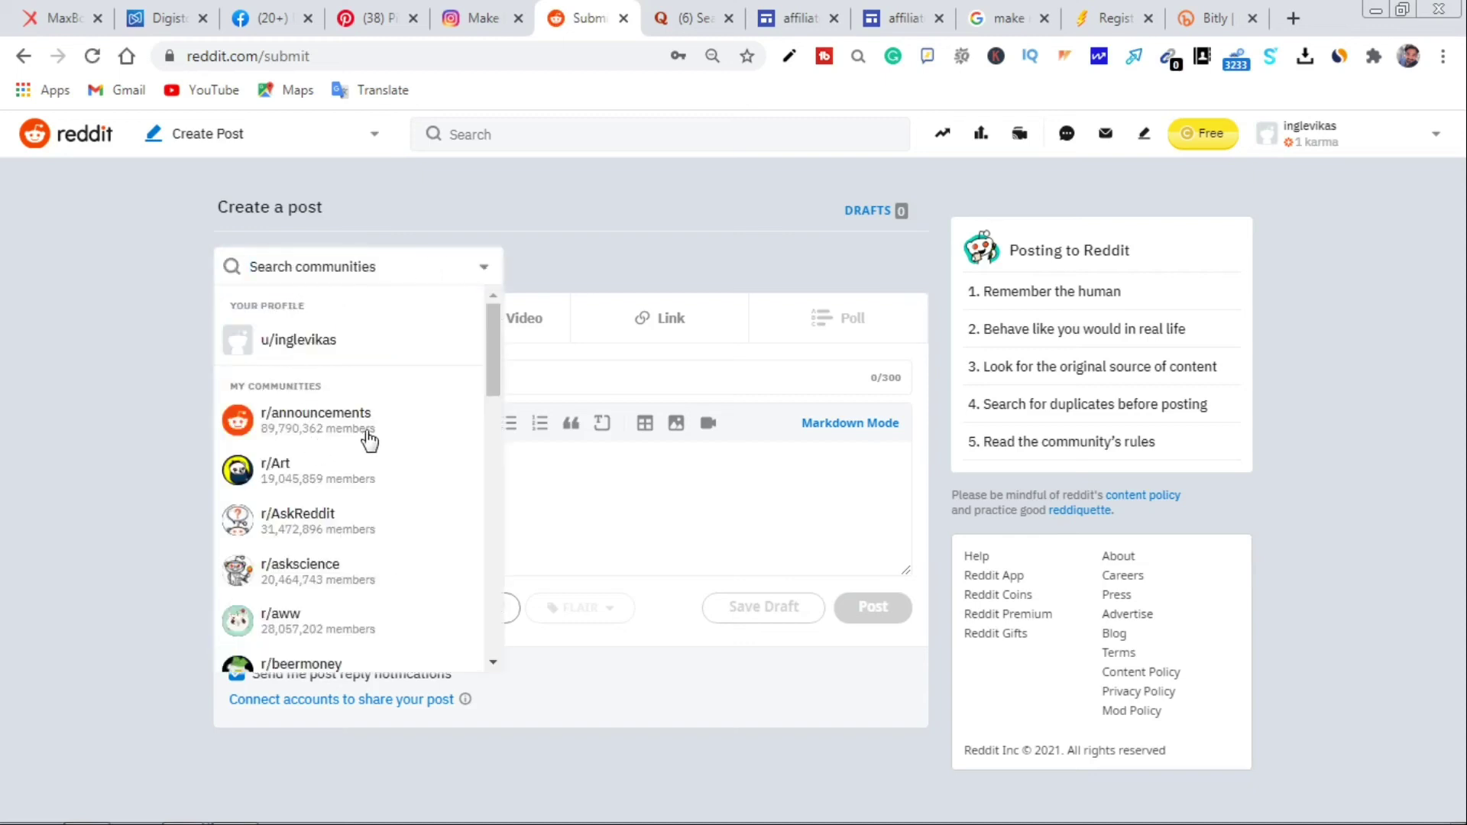
{"action": "scroll", "coordinate": [359, 457], "scroll_direction": "down", "scroll_amount": 3}
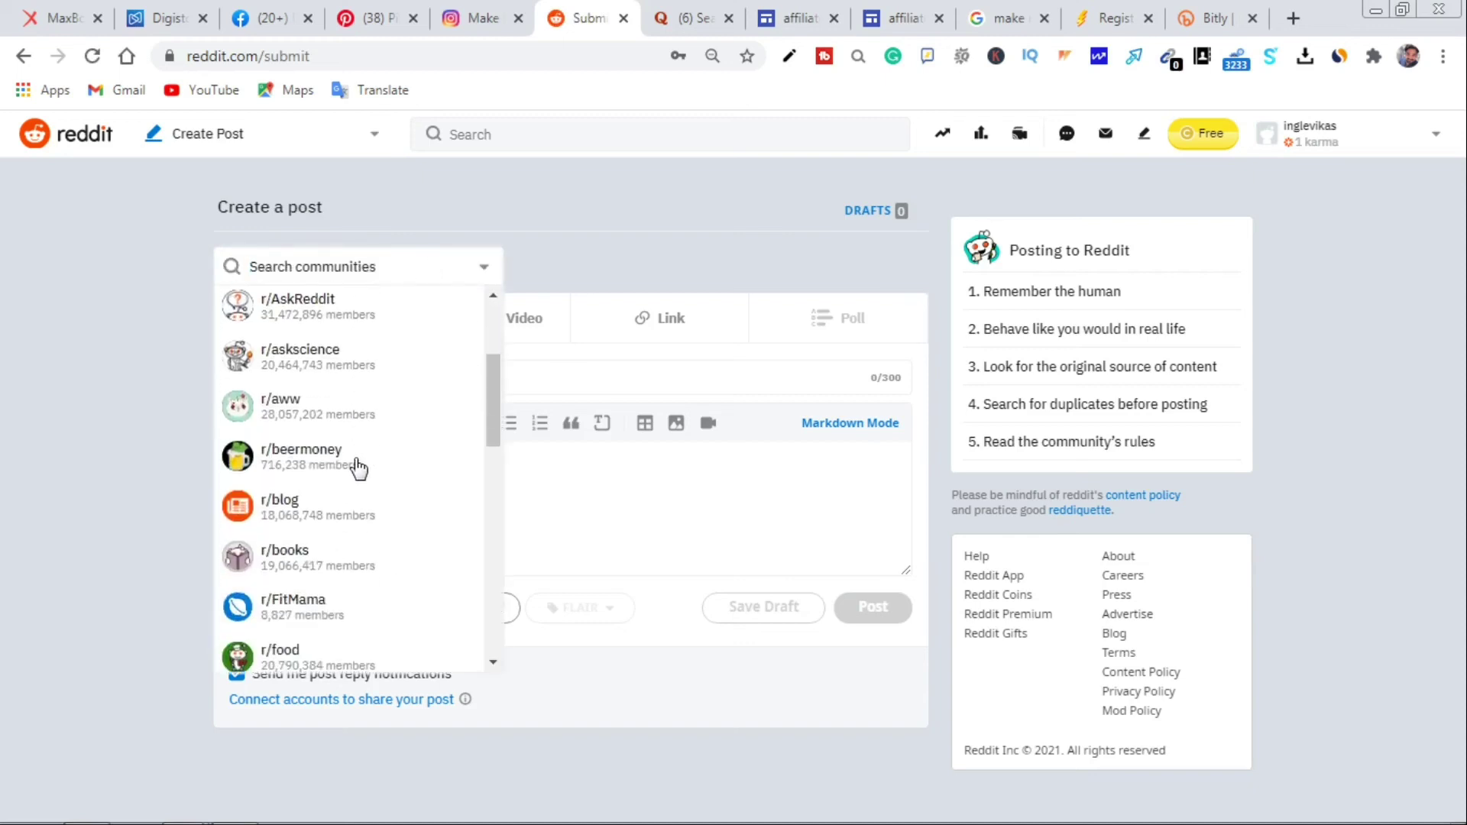
{"action": "scroll", "coordinate": [355, 466], "scroll_direction": "down", "scroll_amount": 4}
{"action": "scroll", "coordinate": [286, 416], "scroll_direction": "up", "scroll_amount": 2}
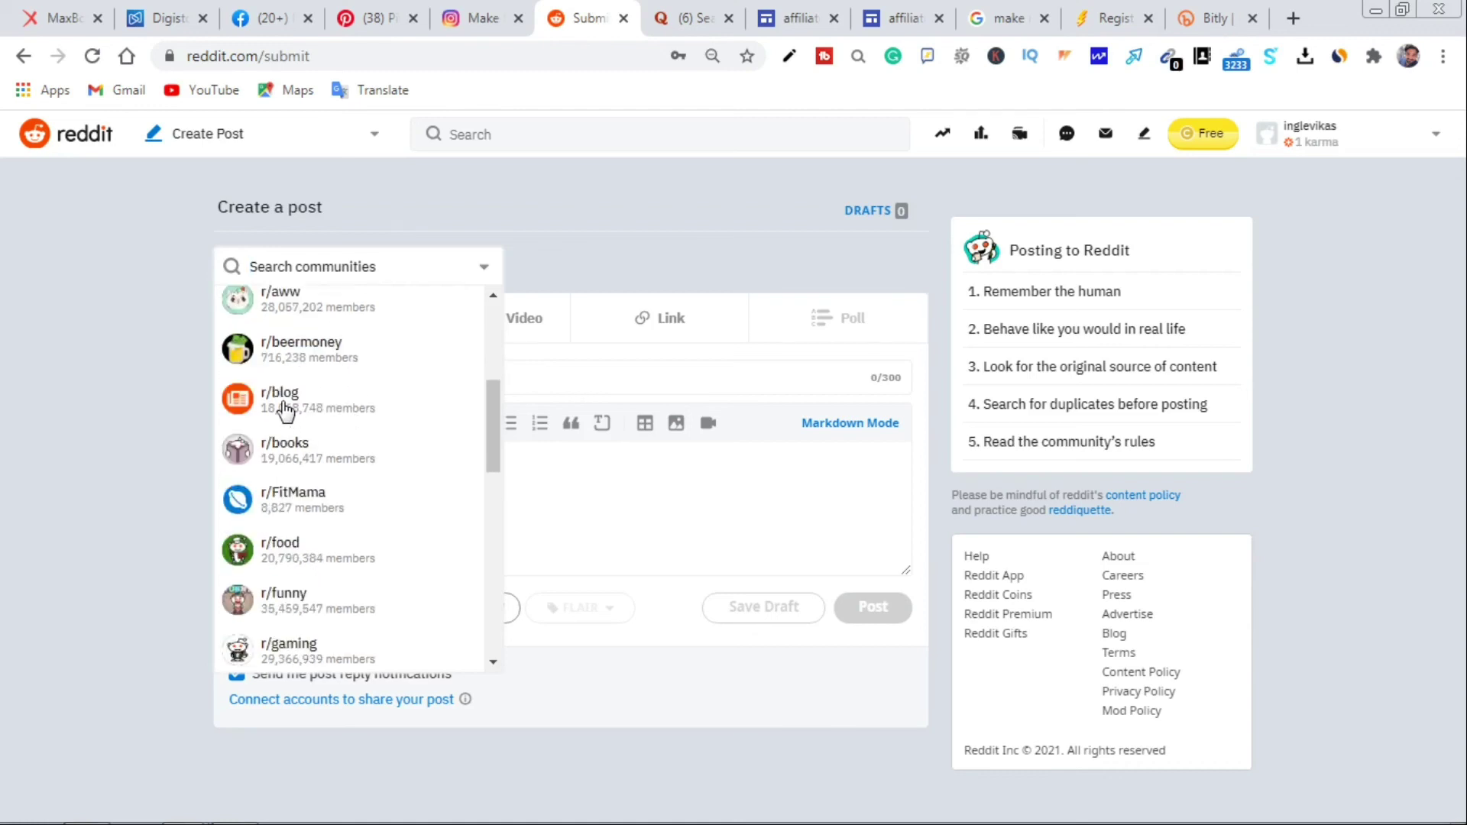
{"action": "left_click", "coordinate": [287, 413]}
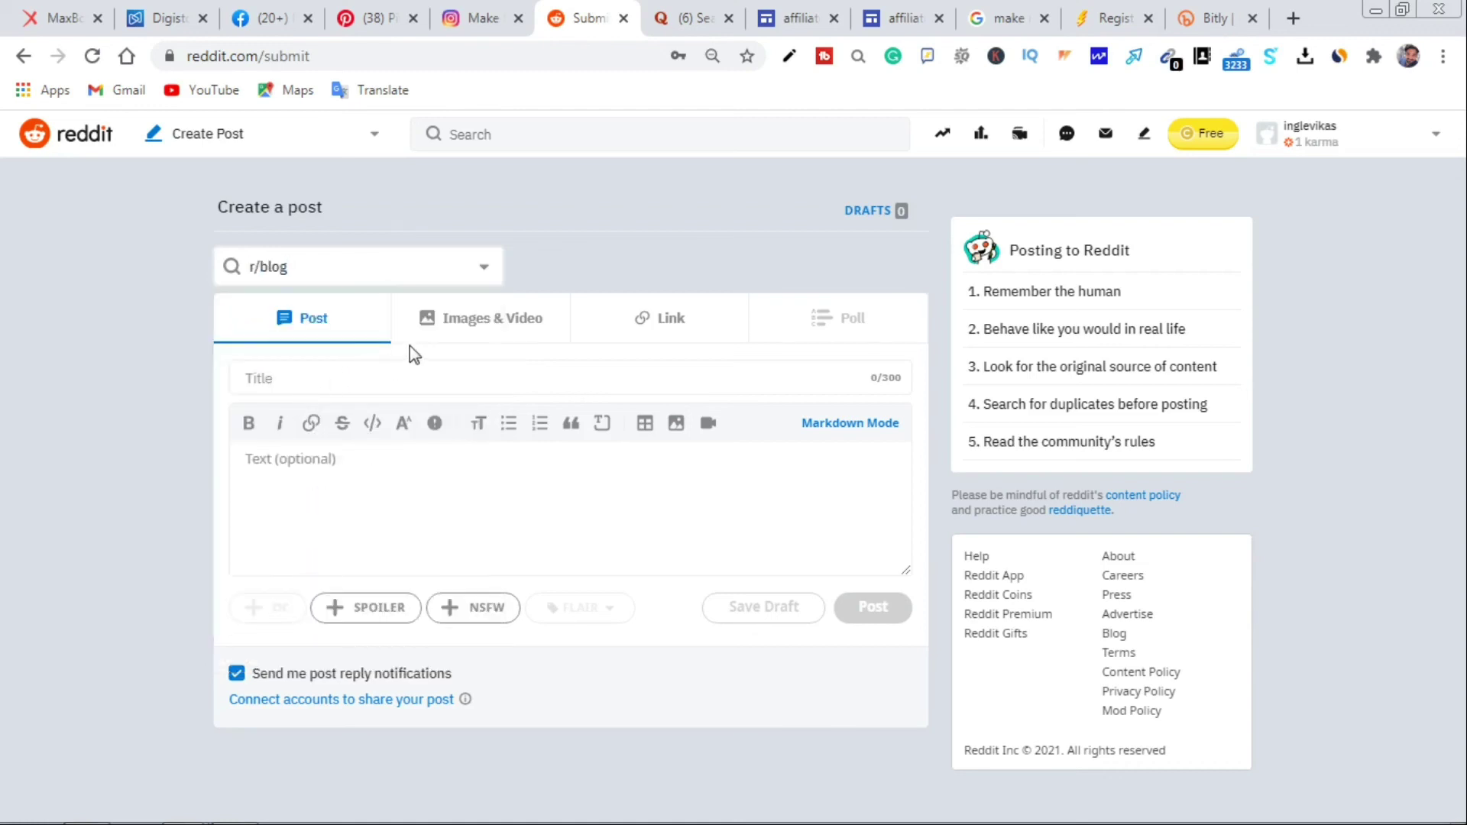
Title the Reddit post "make money online" and place the cursor in its body text
{"action": "left_click", "coordinate": [301, 383]}
{"action": "type", "text": "ma"}
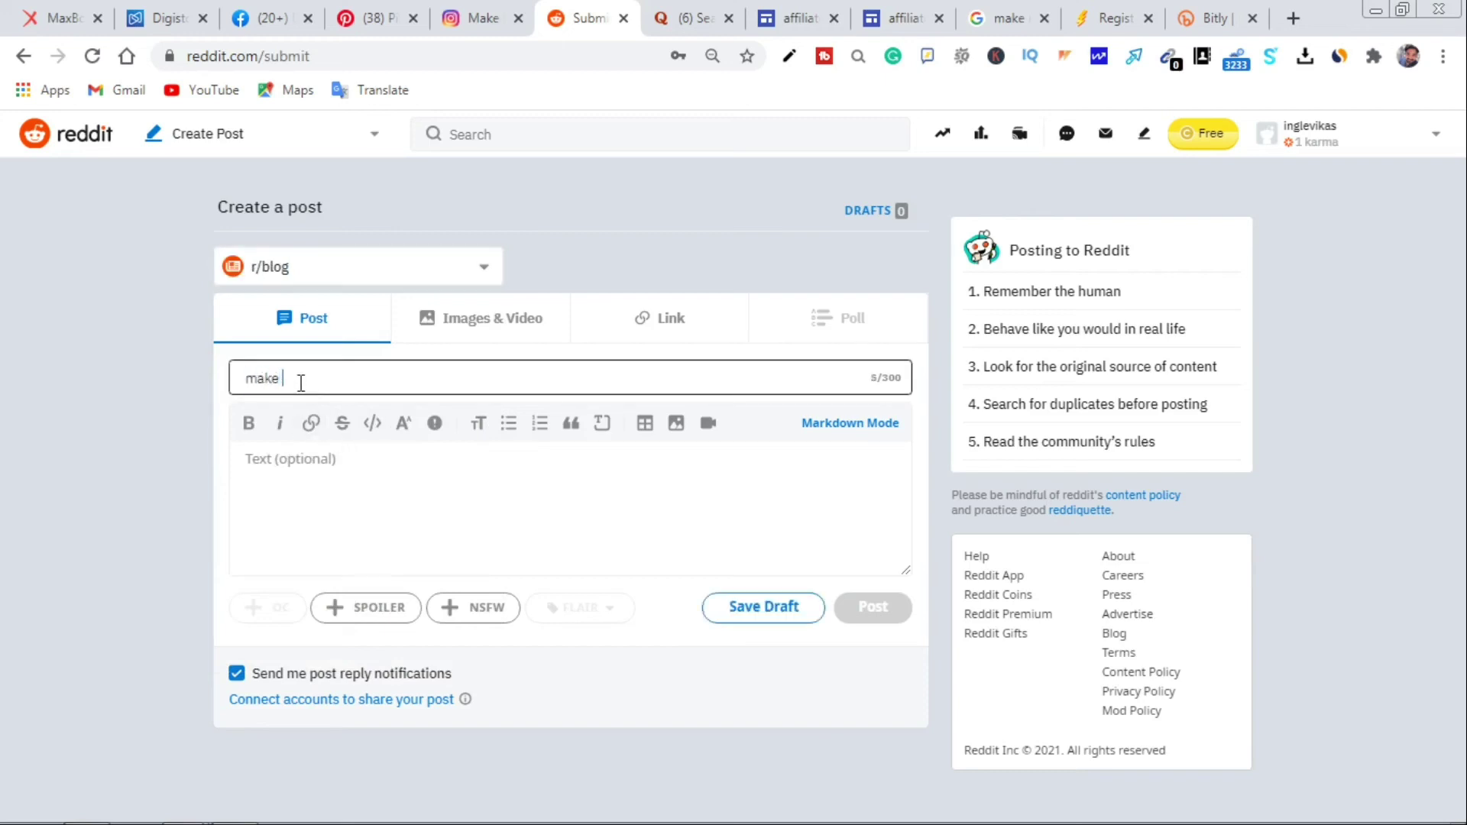
{"action": "type", "text": "ke money"}
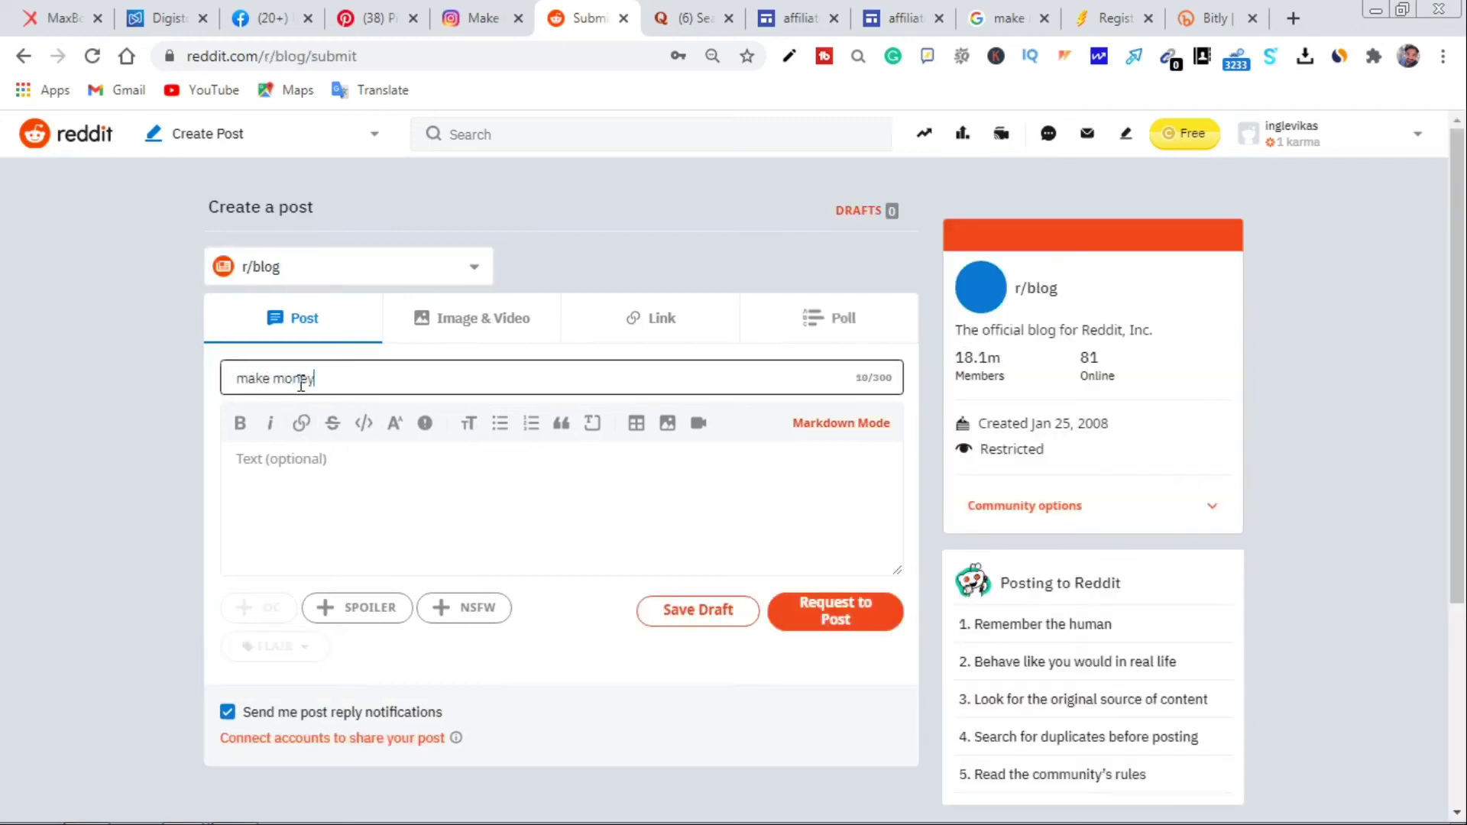
{"action": "type", "text": " online"}
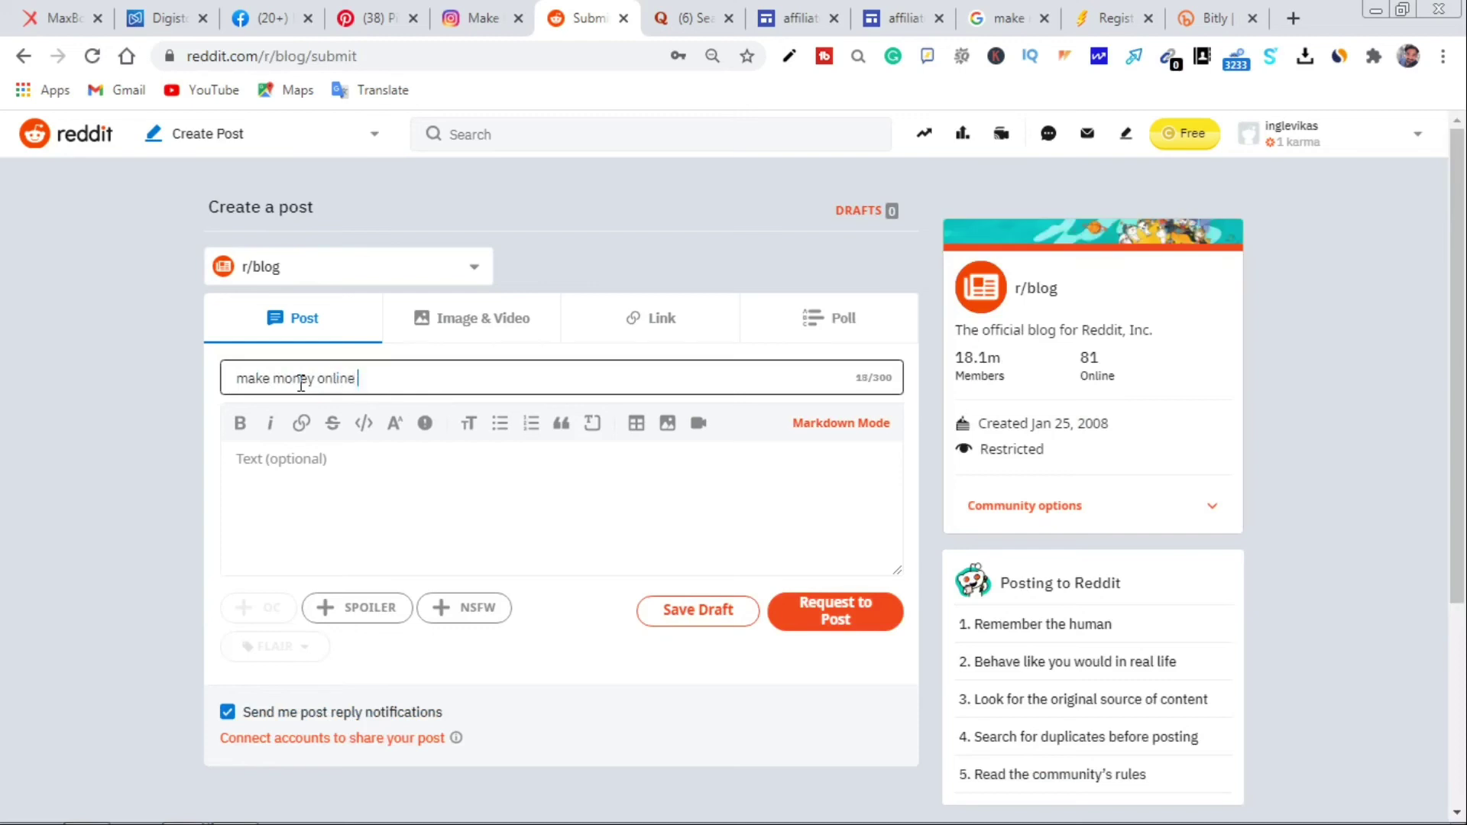
{"action": "left_click", "coordinate": [333, 471]}
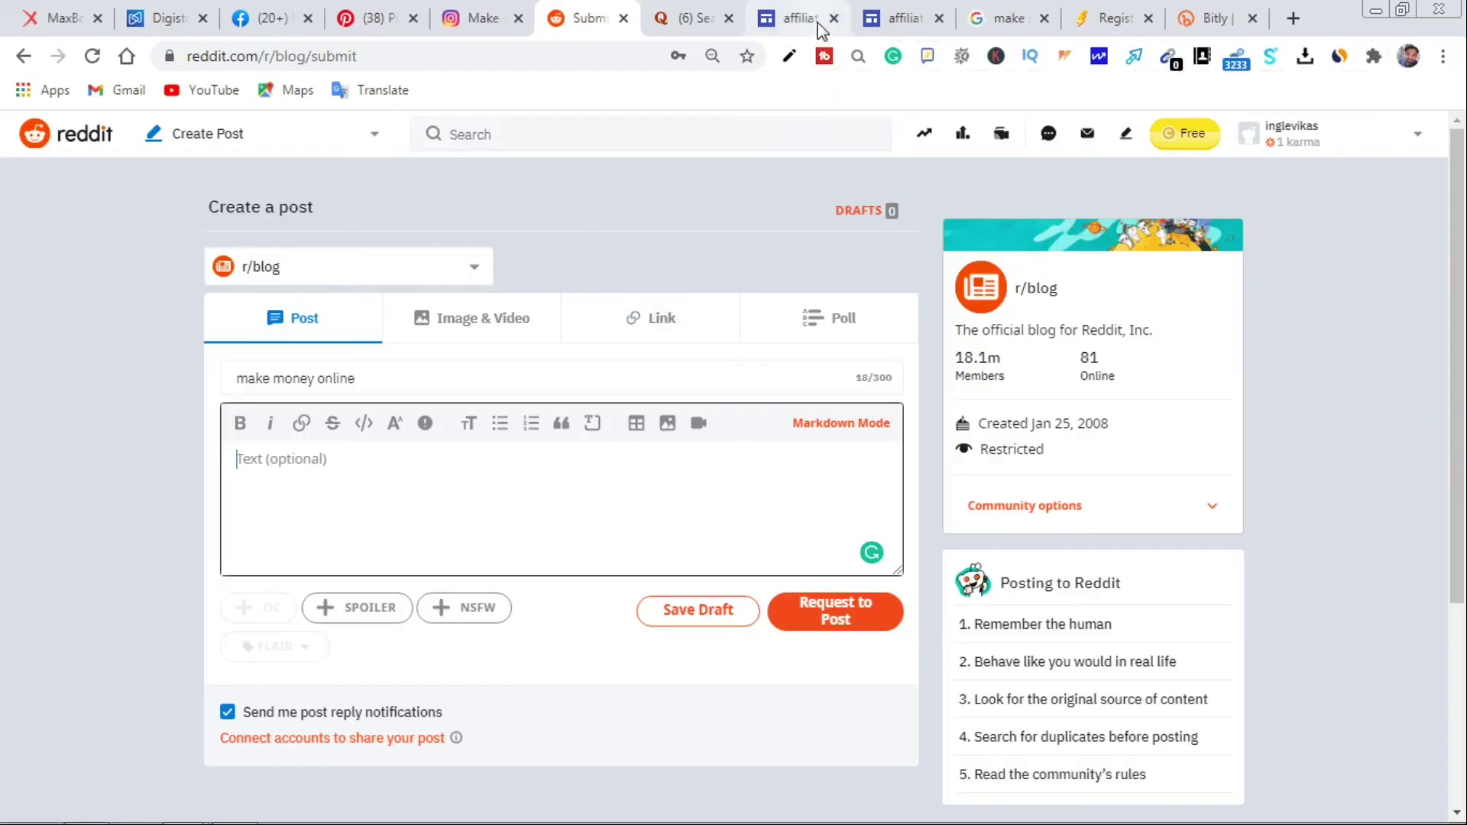
Check the landing page in Google Sites and look over the Reddit post form's submission options
{"action": "left_click", "coordinate": [819, 25]}
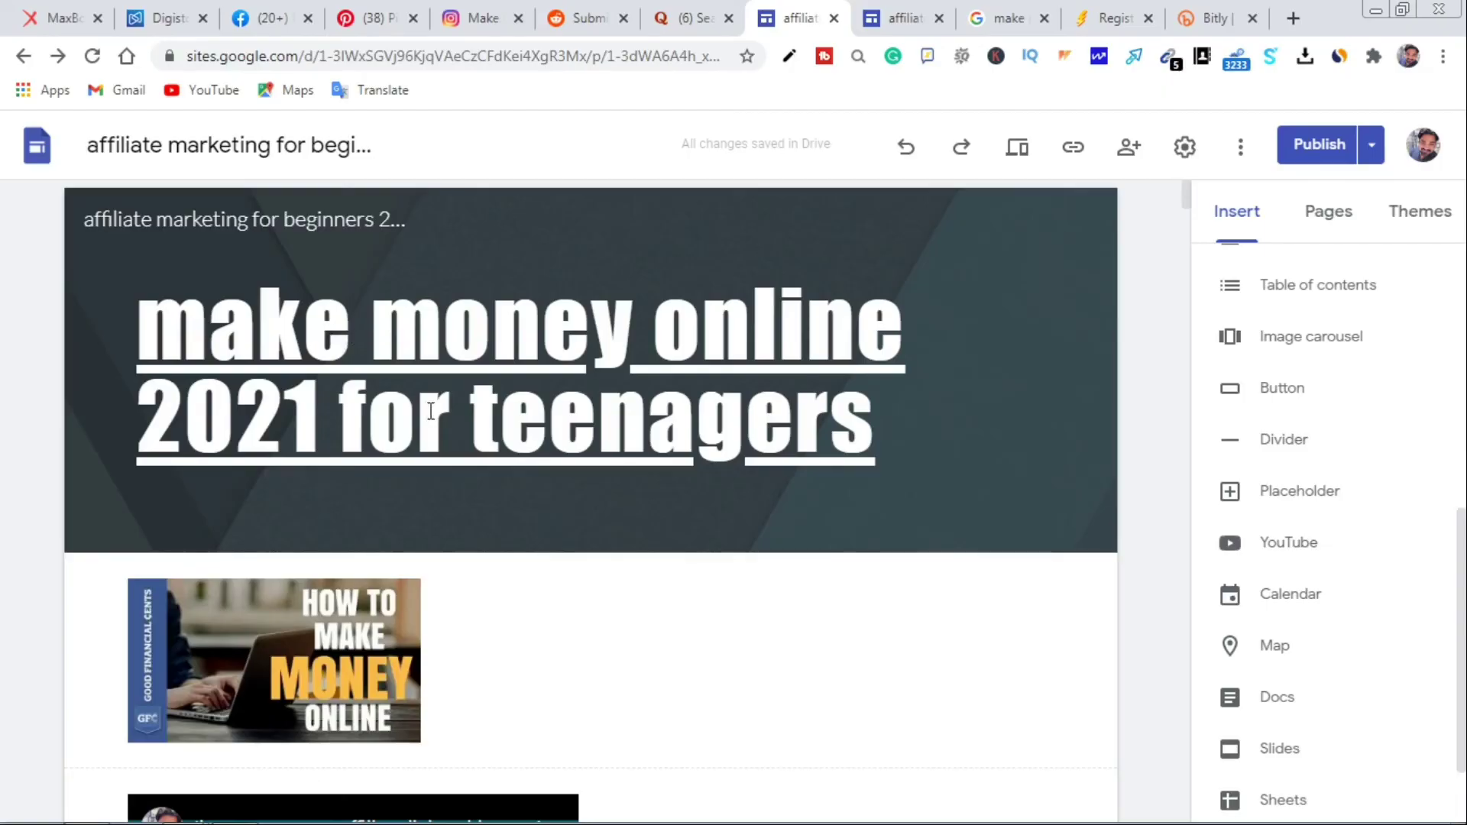
{"action": "left_click", "coordinate": [568, 17]}
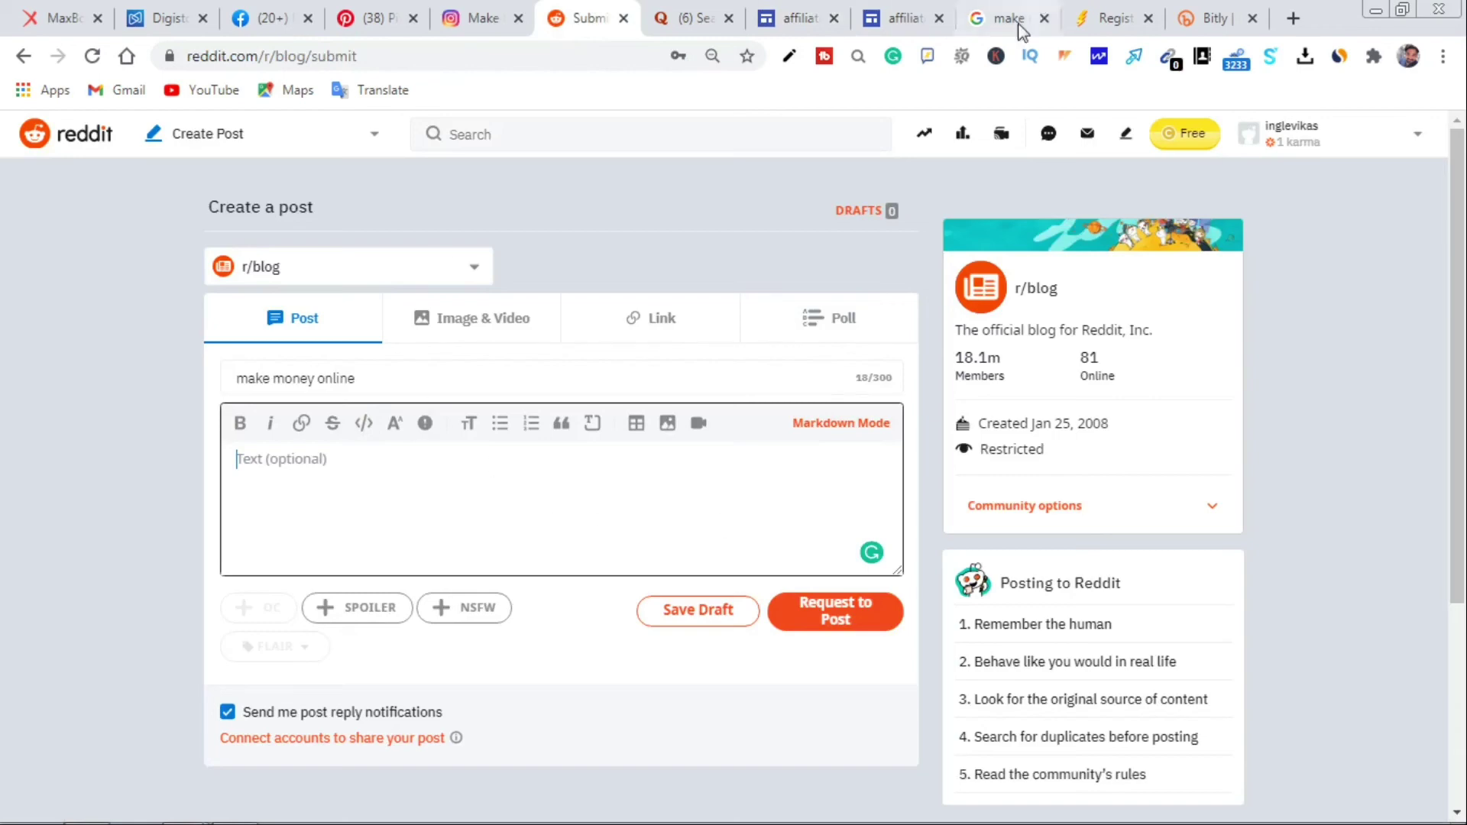
{"action": "scroll", "coordinate": [635, 594], "scroll_direction": "down", "scroll_amount": 1}
{"action": "scroll", "coordinate": [466, 463], "scroll_direction": "up", "scroll_amount": 1}
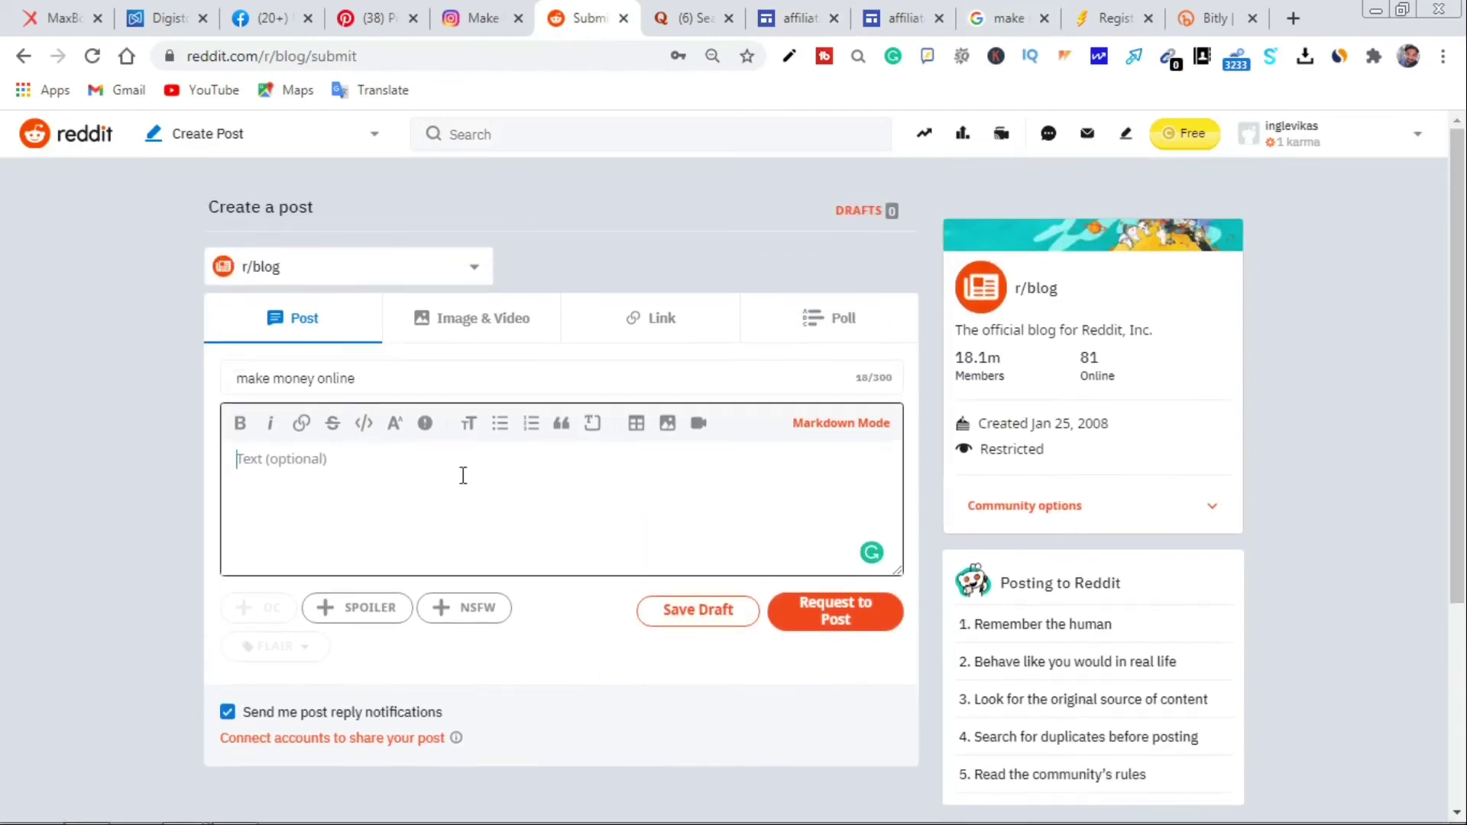
{"action": "scroll", "coordinate": [569, 434], "scroll_direction": "down", "scroll_amount": 3}
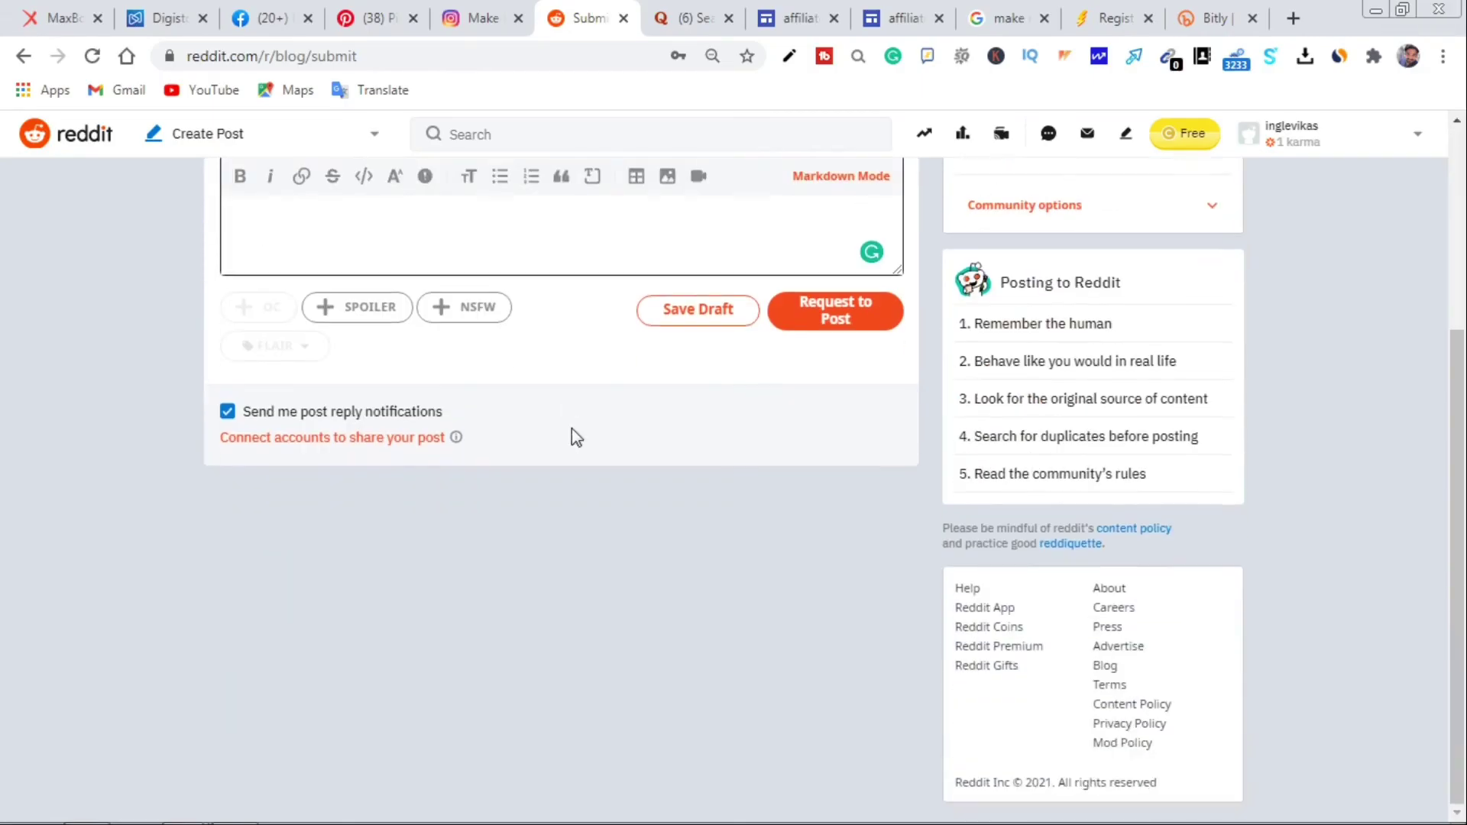
{"action": "scroll", "coordinate": [587, 493], "scroll_direction": "up", "scroll_amount": 3}
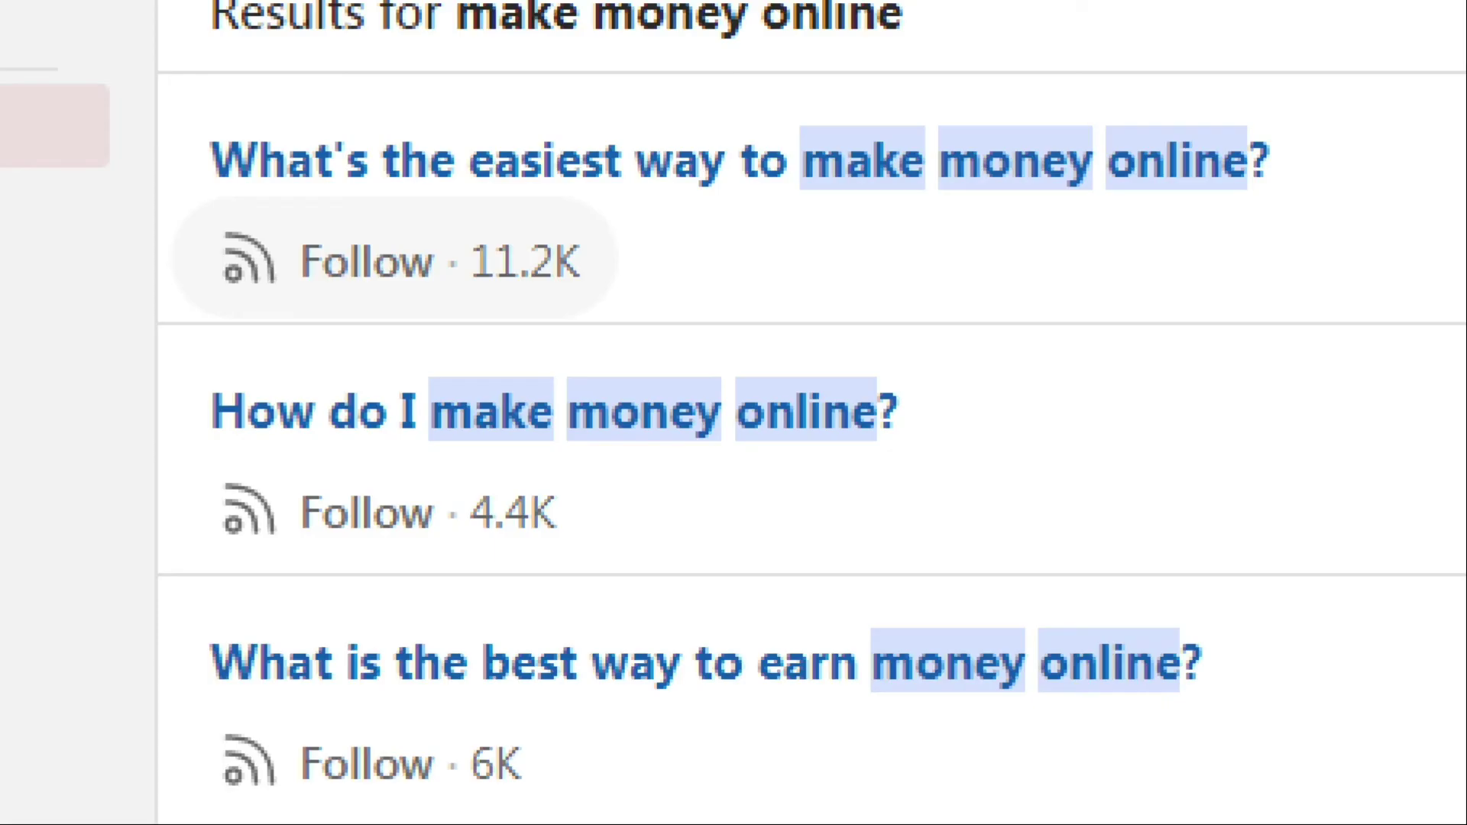
Switch to Quora and look through the questions found for "make money online" and their follower numbers
{"action": "scroll", "coordinate": [285, 406], "scroll_direction": "down", "scroll_amount": 7}
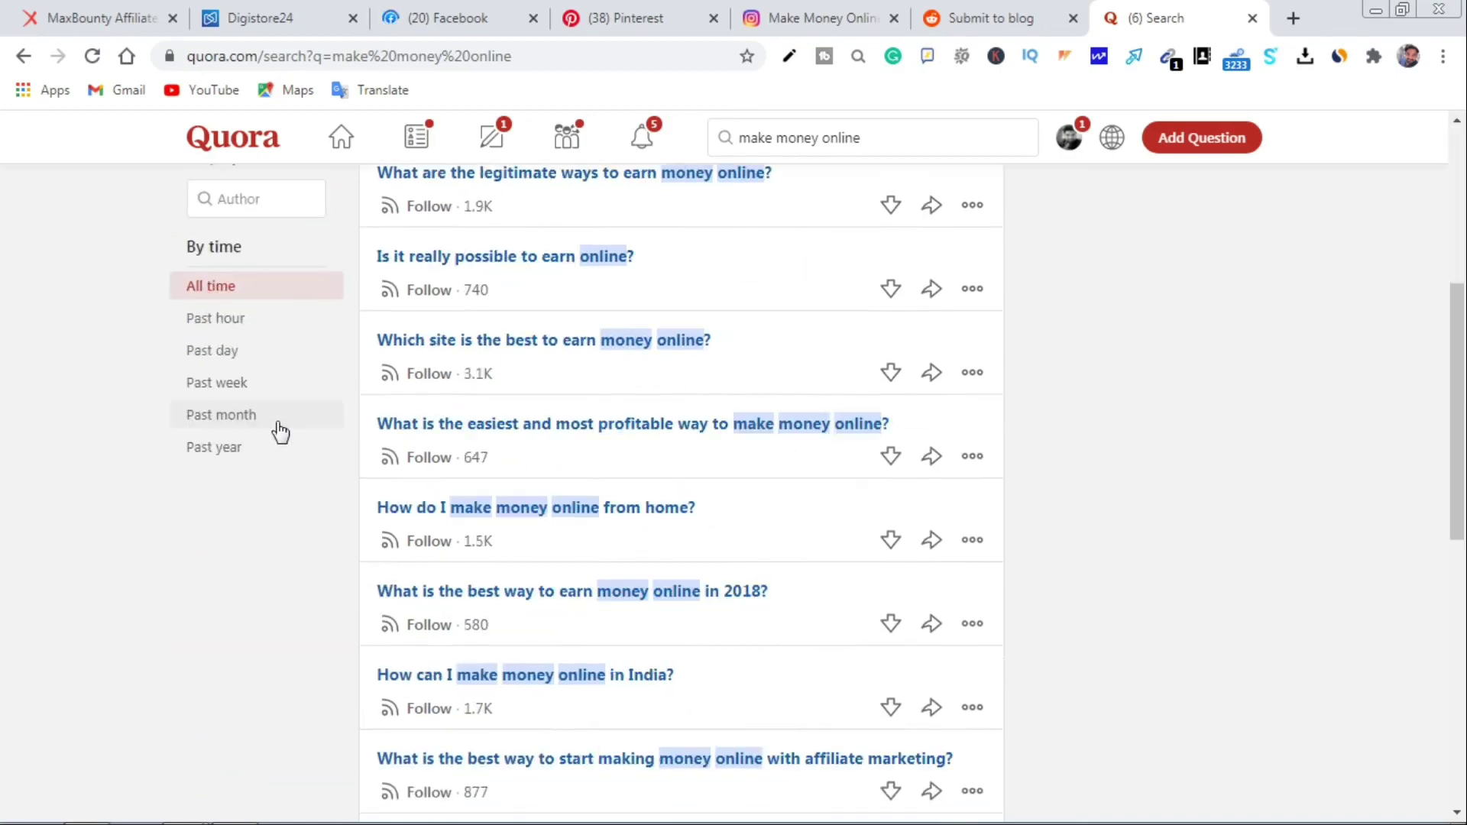
{"action": "scroll", "coordinate": [275, 433], "scroll_direction": "up", "scroll_amount": 1}
{"action": "scroll", "coordinate": [512, 396], "scroll_direction": "up", "scroll_amount": 4}
{"action": "scroll", "coordinate": [508, 397], "scroll_direction": "up", "scroll_amount": 2}
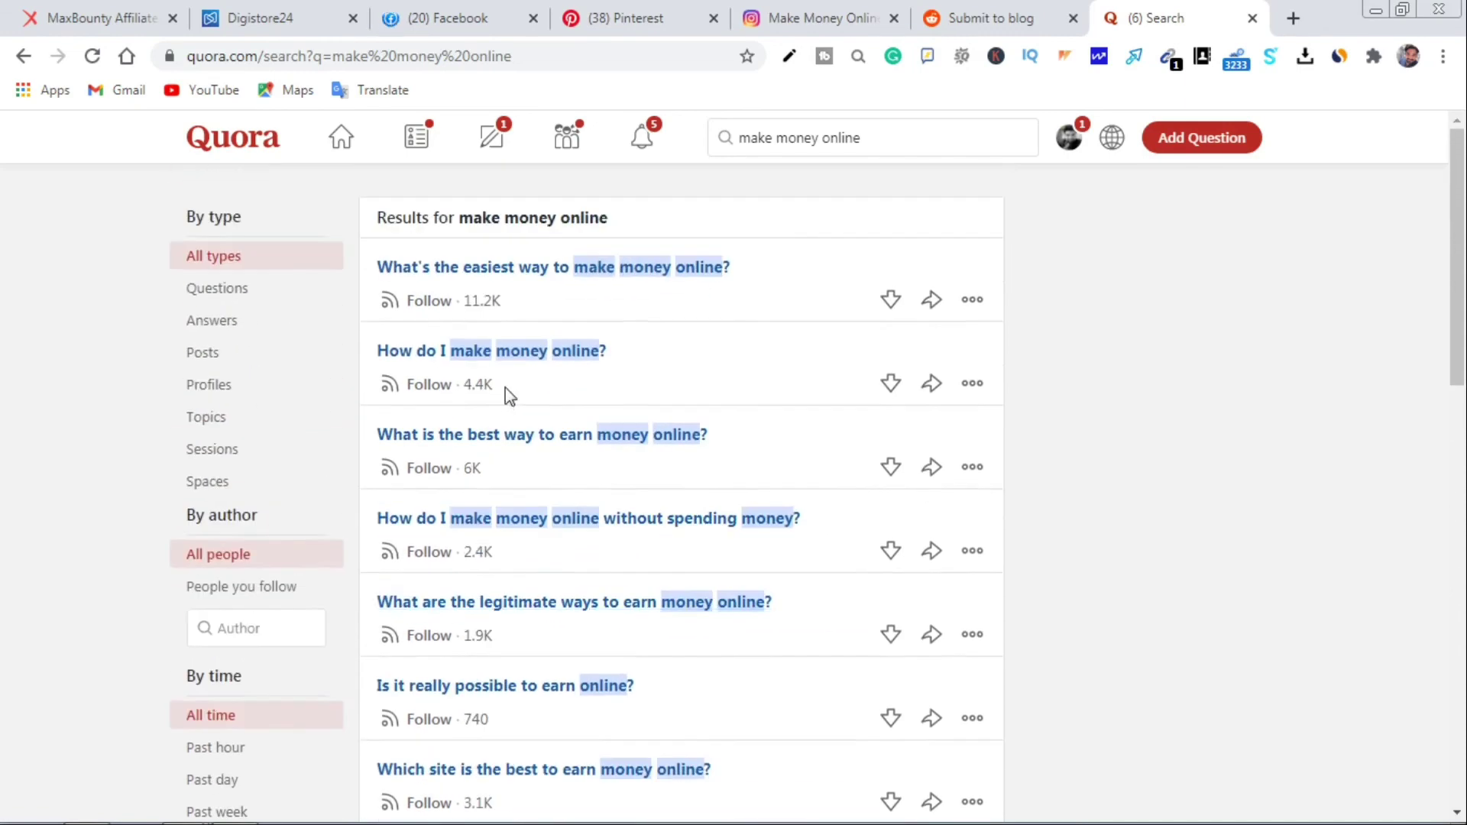
Open the question "What's the easiest way to make money online?" and view its saved answer draft
{"action": "left_click", "coordinate": [476, 267]}
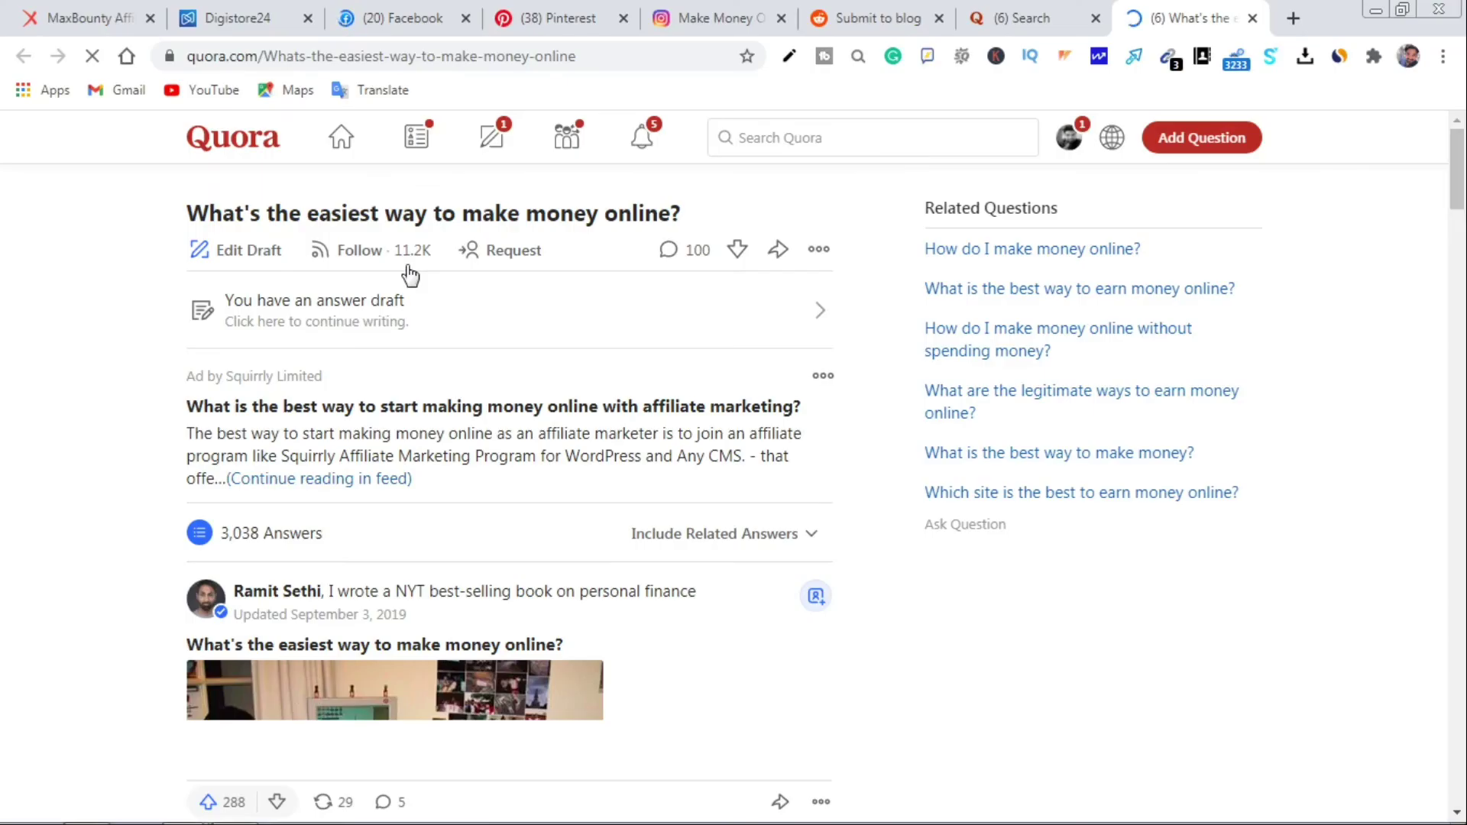
{"action": "scroll", "coordinate": [410, 282], "scroll_direction": "down", "scroll_amount": 5}
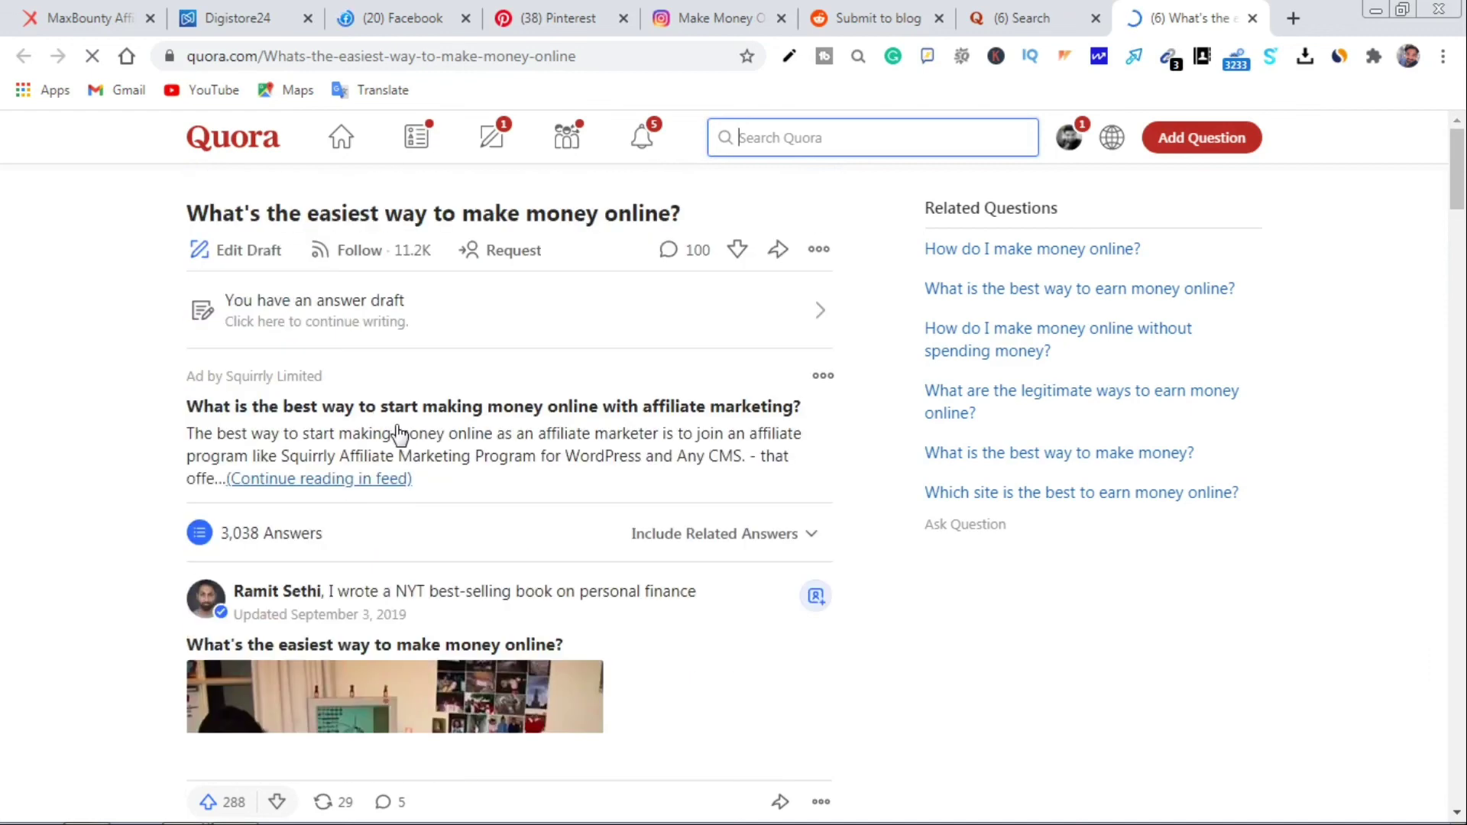
{"action": "left_click", "coordinate": [279, 324]}
{"action": "scroll", "coordinate": [348, 302], "scroll_direction": "down", "scroll_amount": 5}
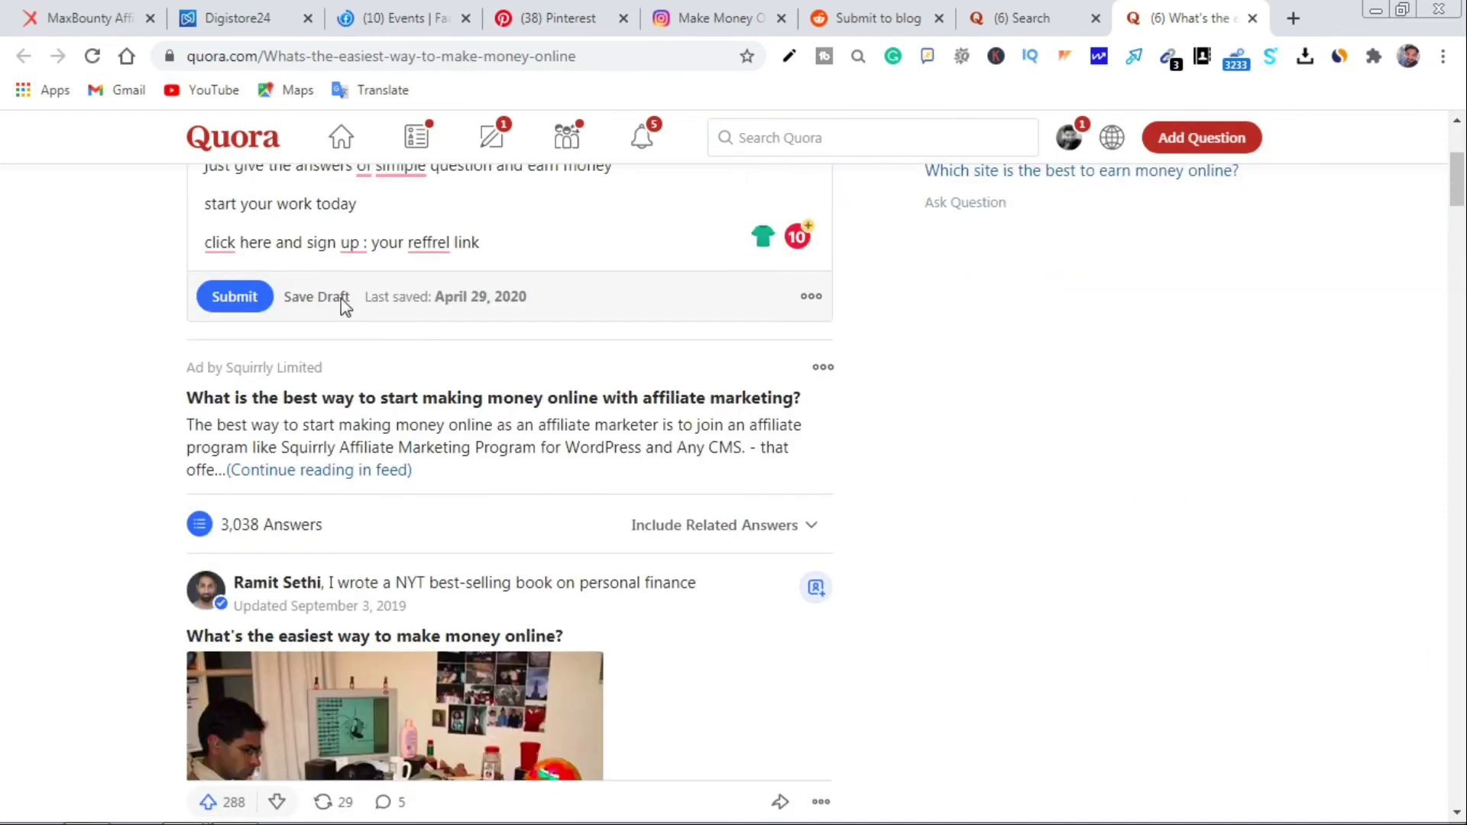
Look through the existing answers to the Quora questions about the easiest and best ways to make money
{"action": "scroll", "coordinate": [341, 315], "scroll_direction": "down", "scroll_amount": 3}
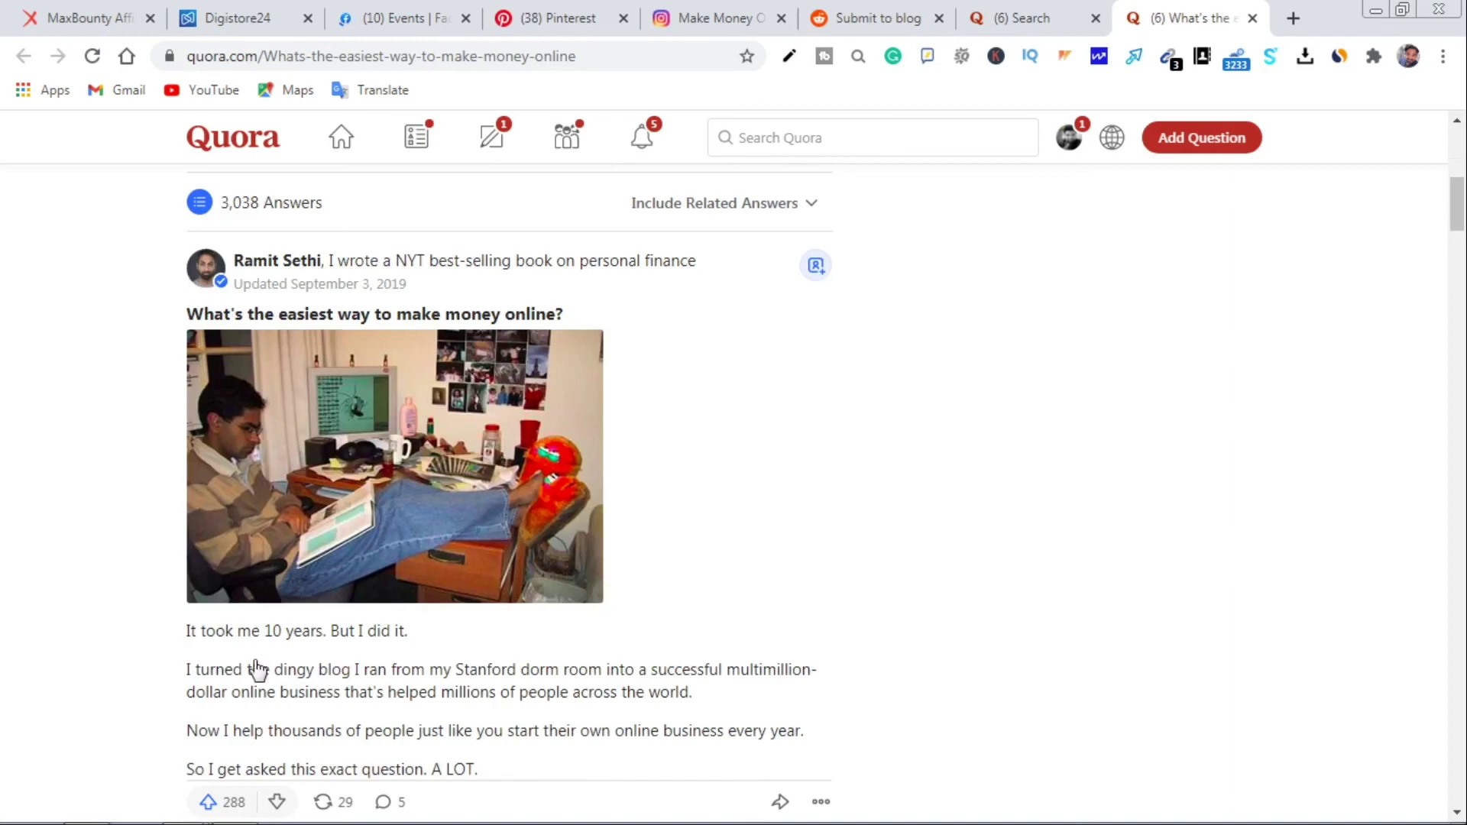
{"action": "scroll", "coordinate": [257, 671], "scroll_direction": "down", "scroll_amount": 3}
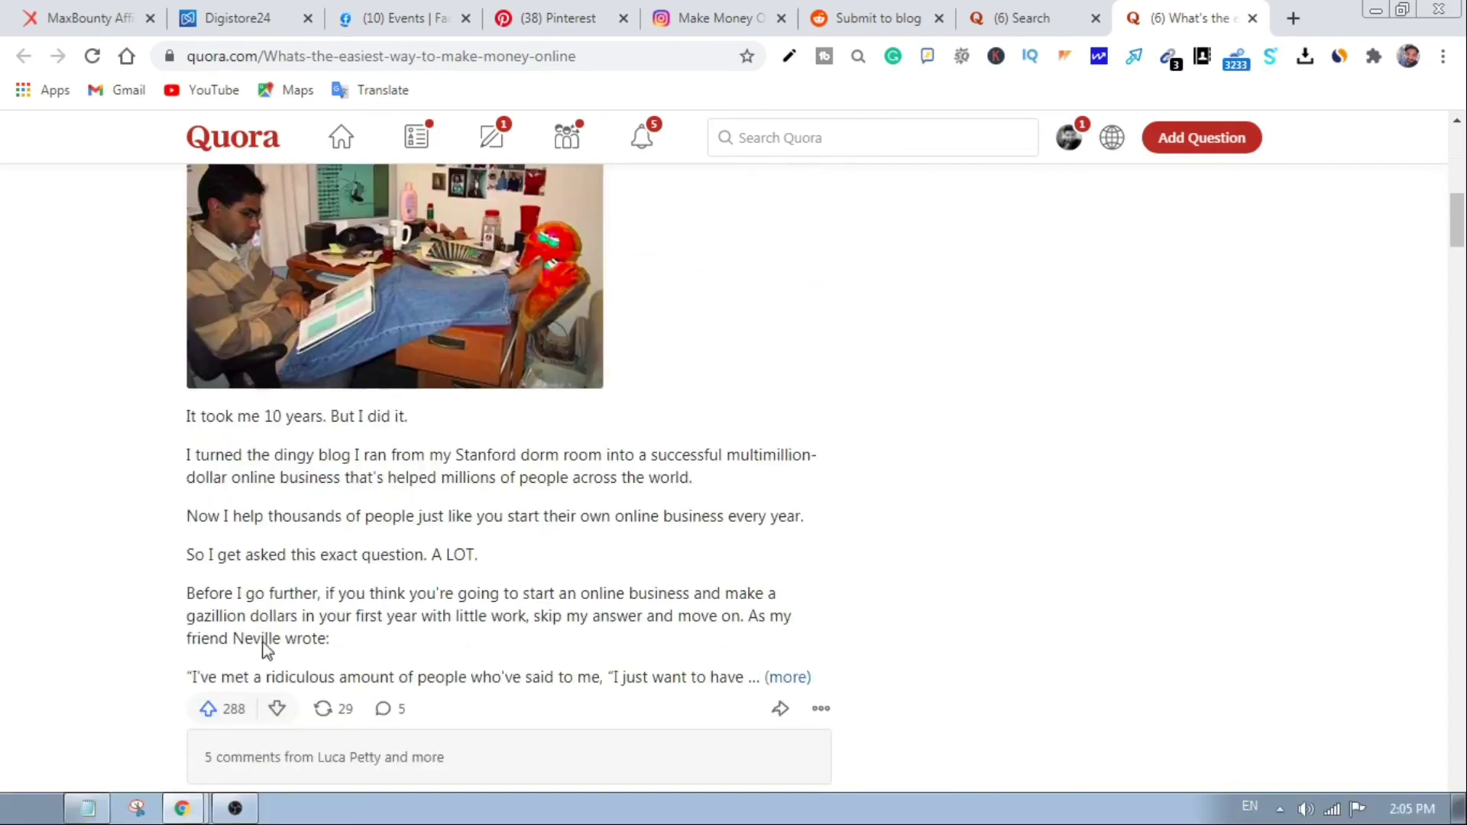
{"action": "scroll", "coordinate": [299, 637], "scroll_direction": "up", "scroll_amount": 4}
{"action": "scroll", "coordinate": [296, 636], "scroll_direction": "down", "scroll_amount": 1}
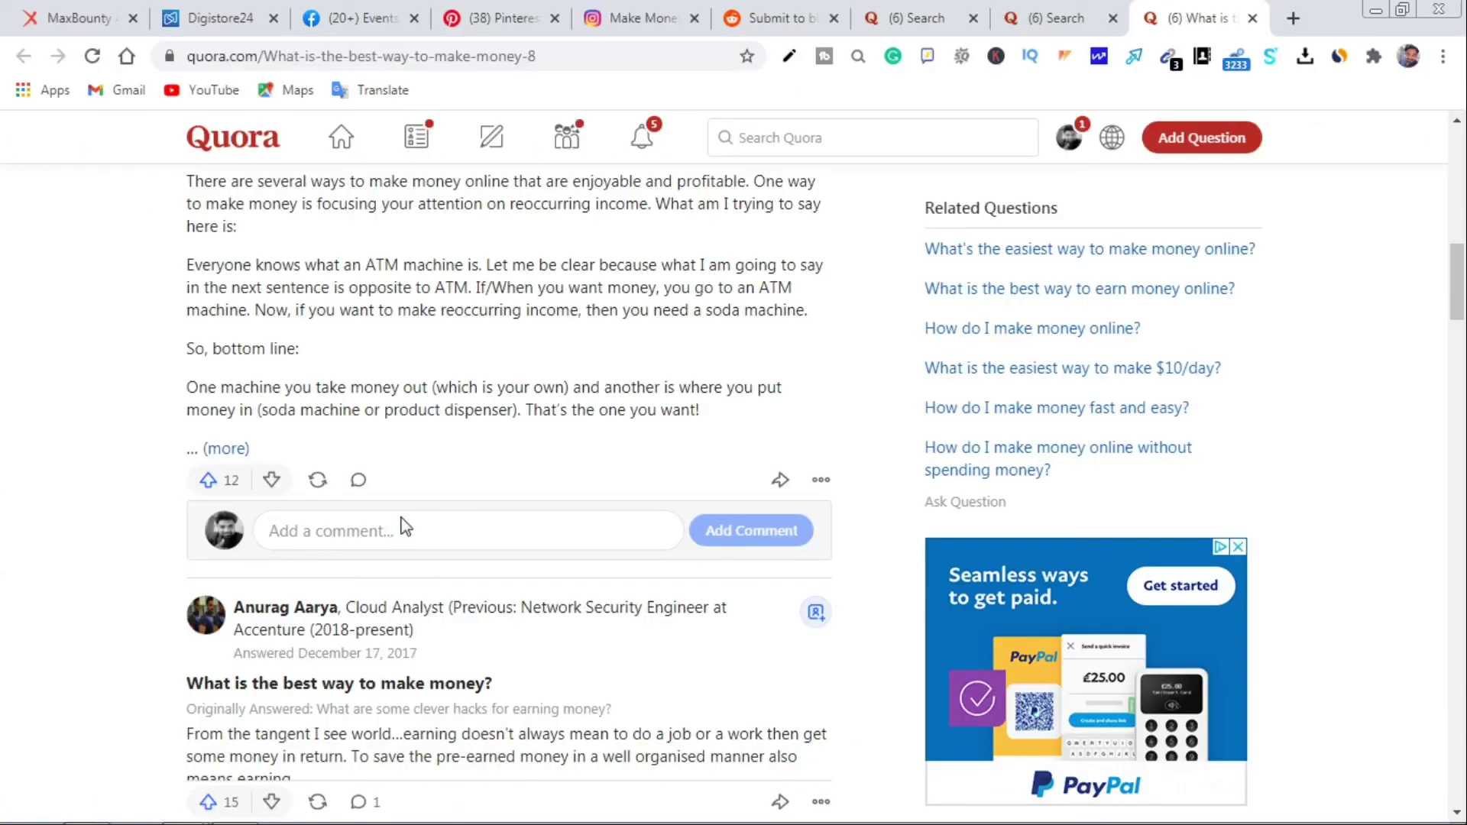
Check quora.com's SimilarWeb visits, engagement and geography figures from the question "What is the best way to make money?", and close the overview
{"action": "scroll", "coordinate": [403, 527], "scroll_direction": "up", "scroll_amount": 15}
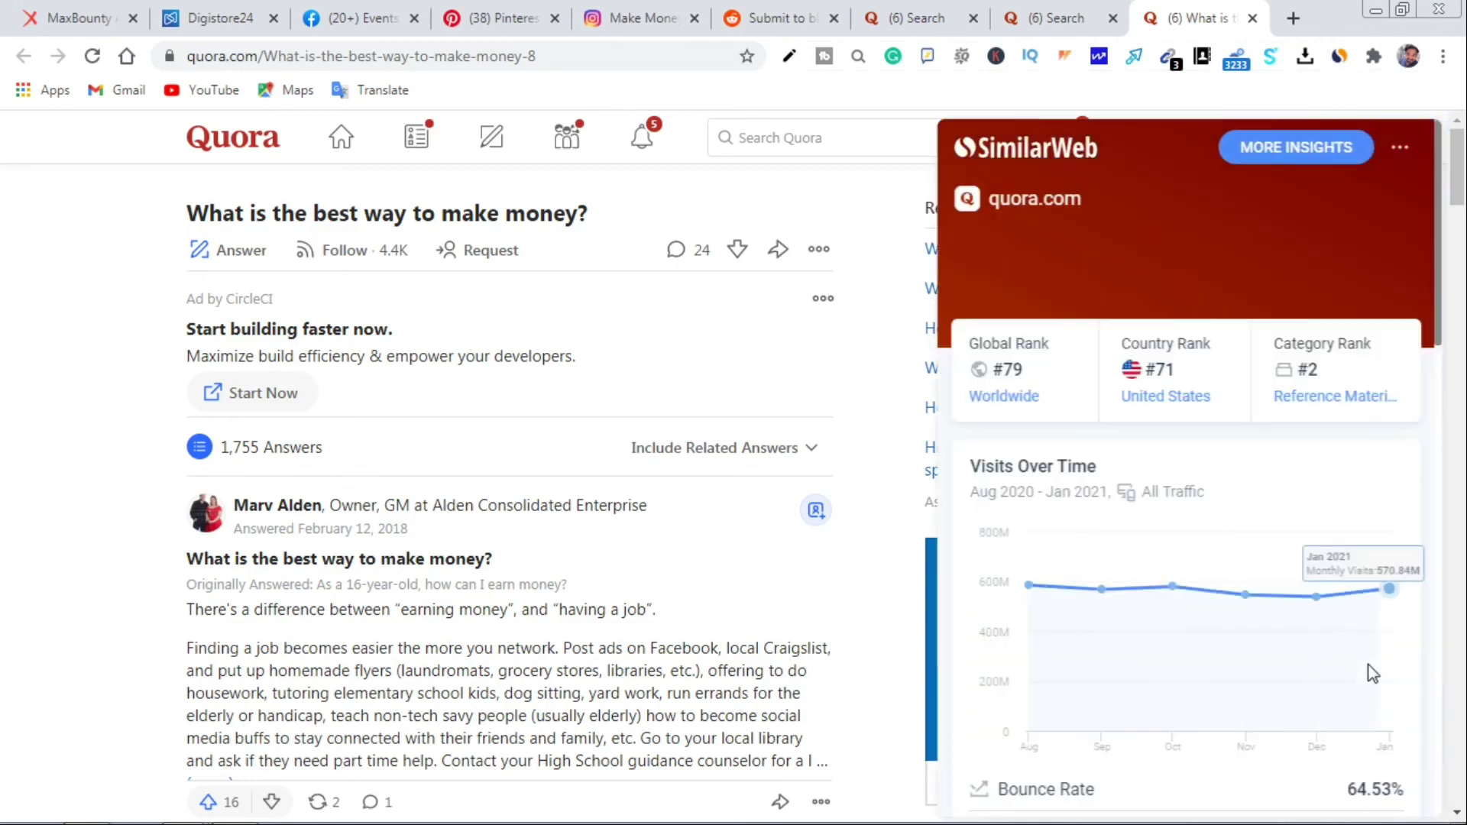
{"action": "scroll", "coordinate": [1364, 700], "scroll_direction": "down", "scroll_amount": 5}
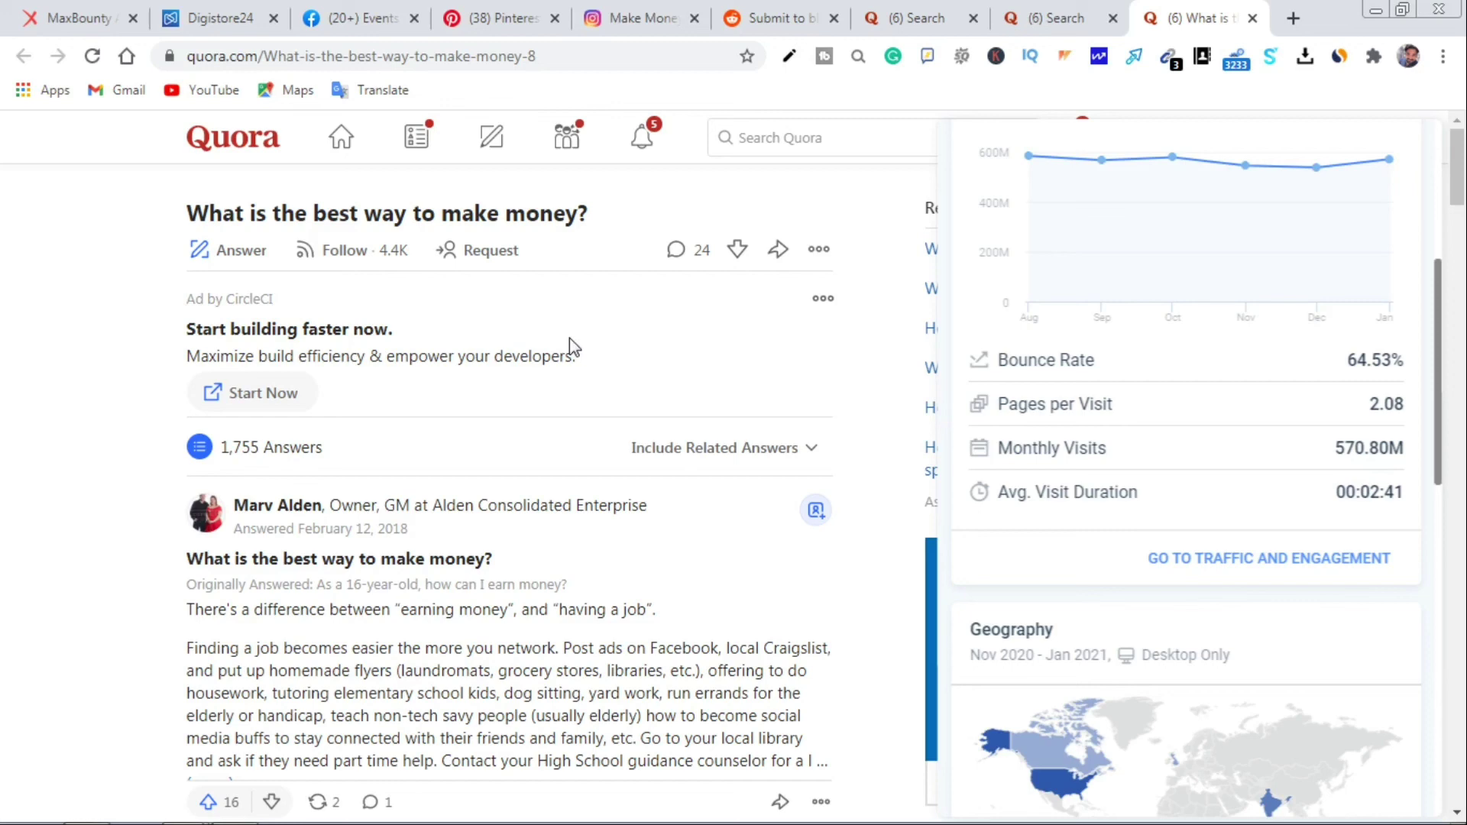
{"action": "scroll", "coordinate": [688, 398], "scroll_direction": "down", "scroll_amount": 1}
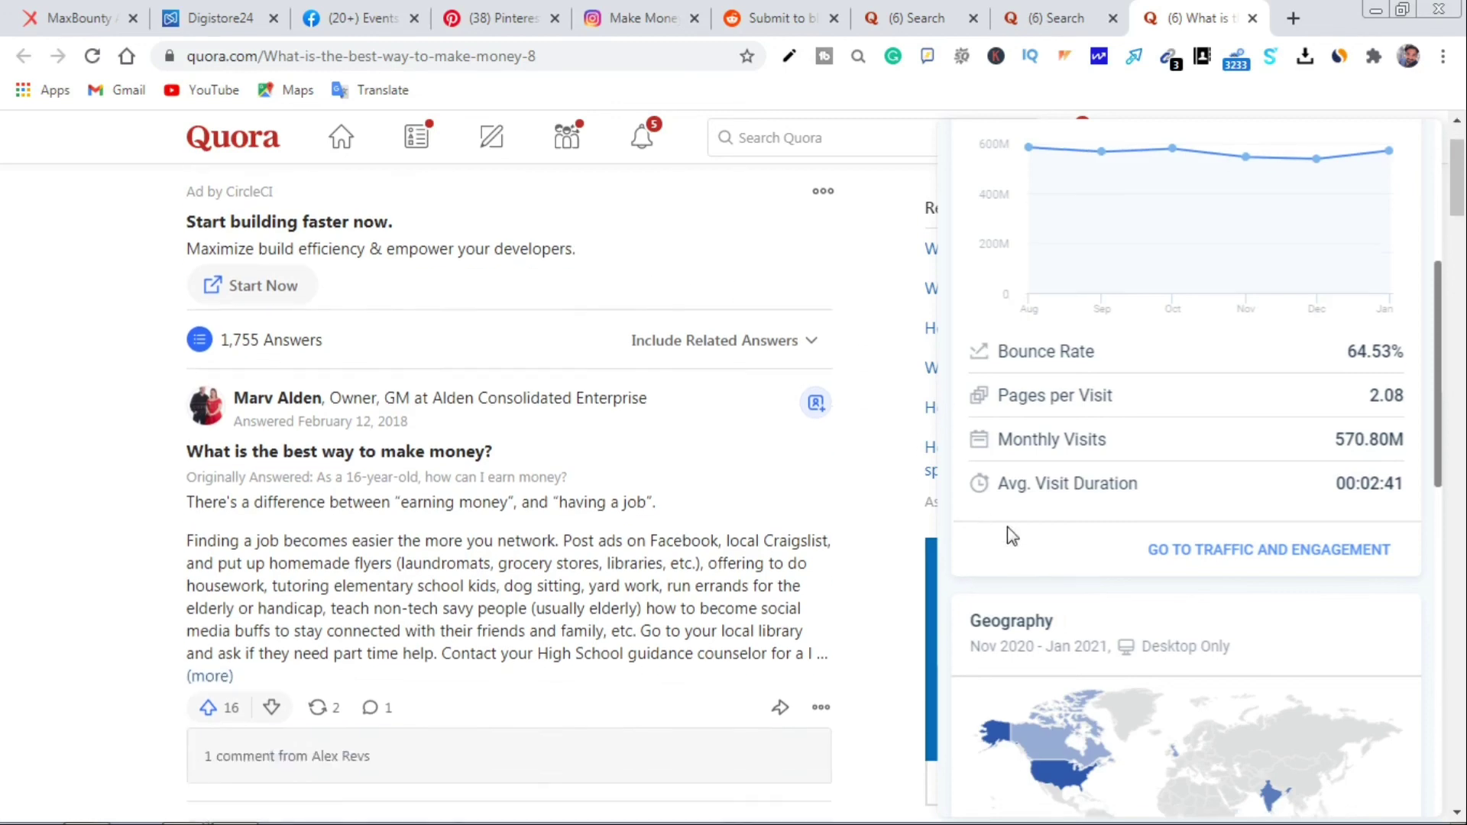
{"action": "scroll", "coordinate": [1108, 551], "scroll_direction": "down", "scroll_amount": 3}
{"action": "left_click", "coordinate": [762, 240]}
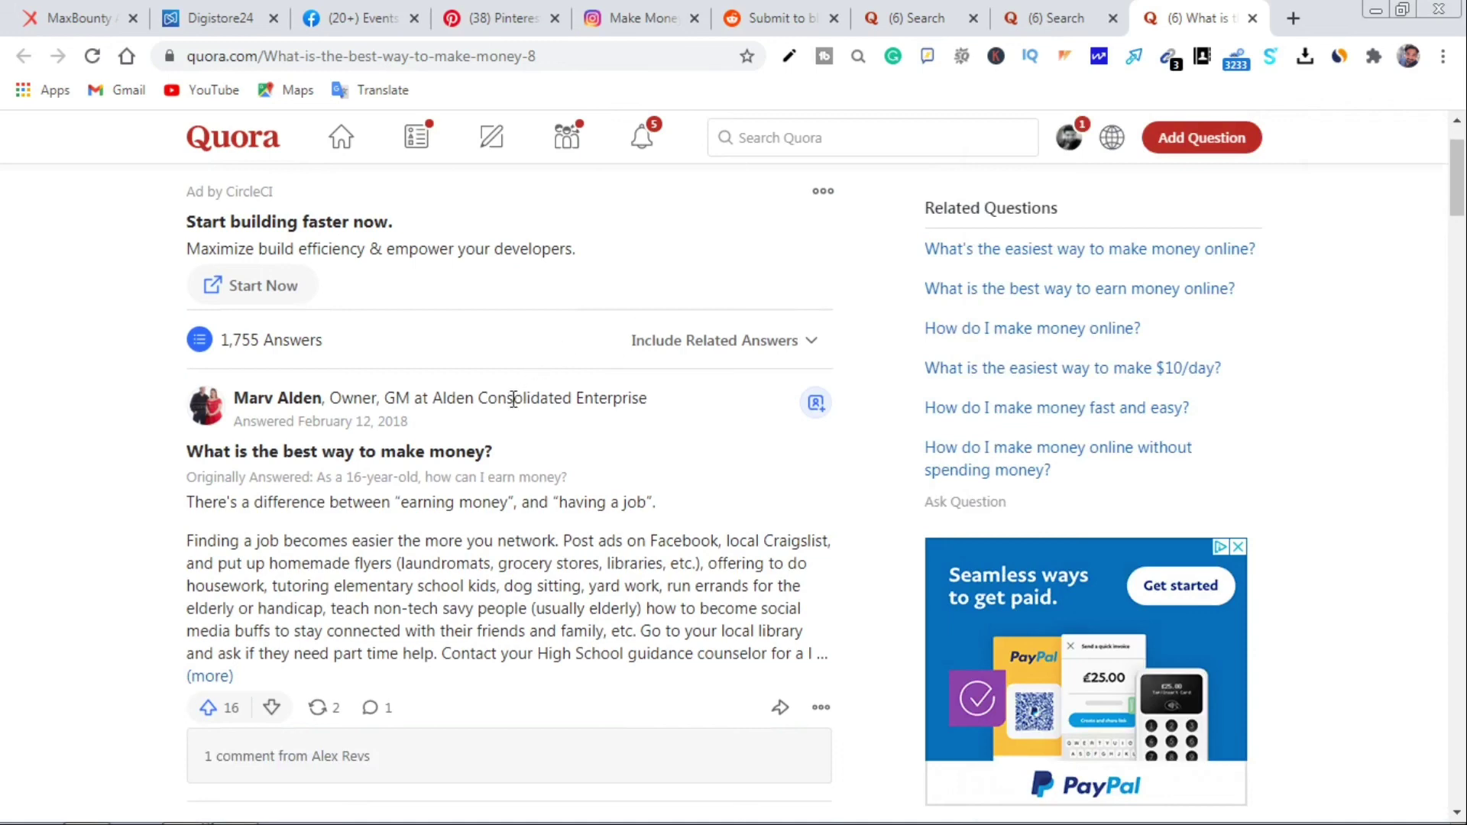
Switch to Instamojo and look over the dashboard's recent payments and offered features
{"action": "scroll", "coordinate": [512, 403], "scroll_direction": "up", "scroll_amount": 1}
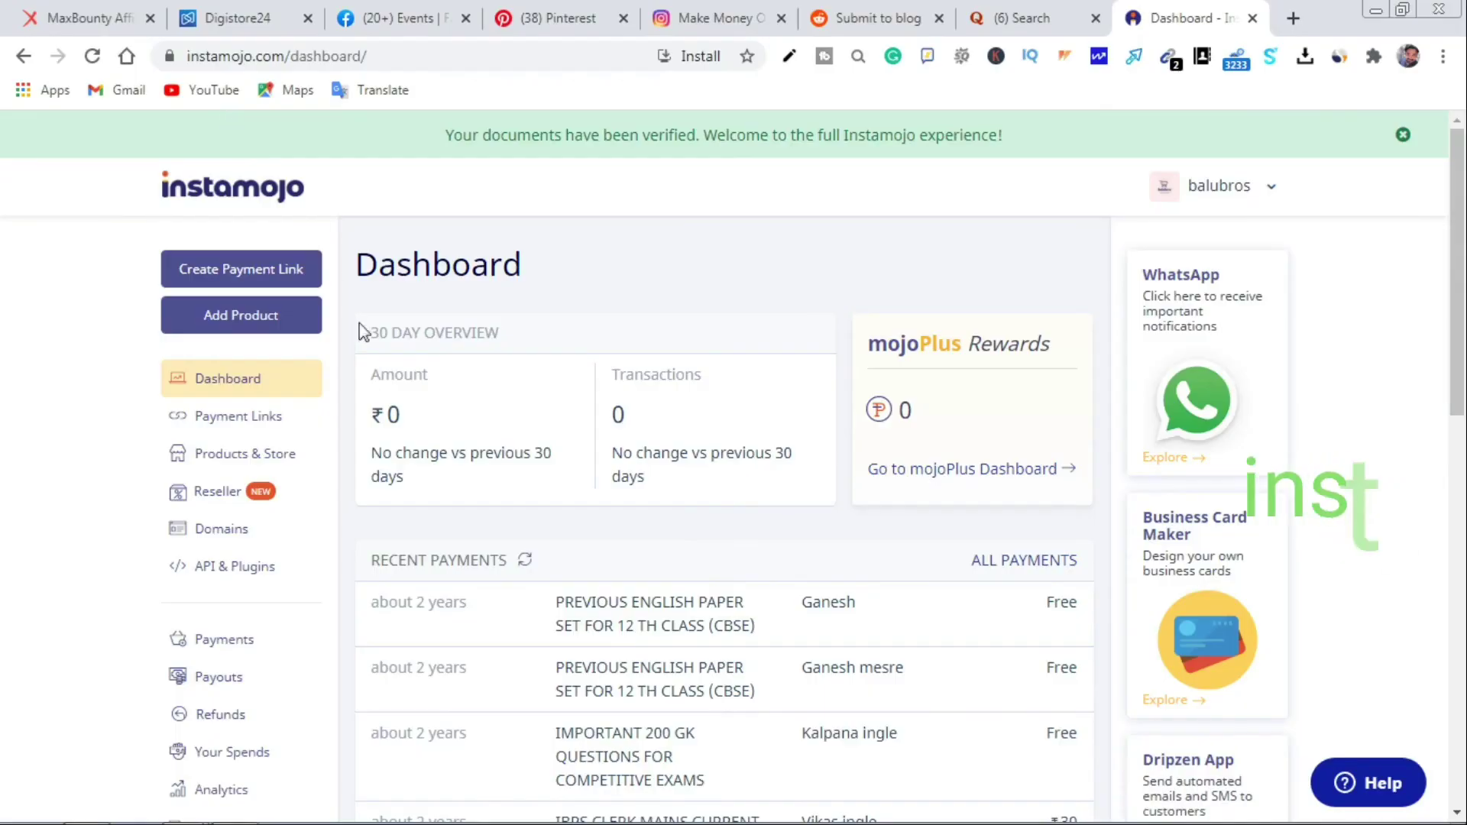
{"action": "scroll", "coordinate": [384, 383], "scroll_direction": "down", "scroll_amount": 8}
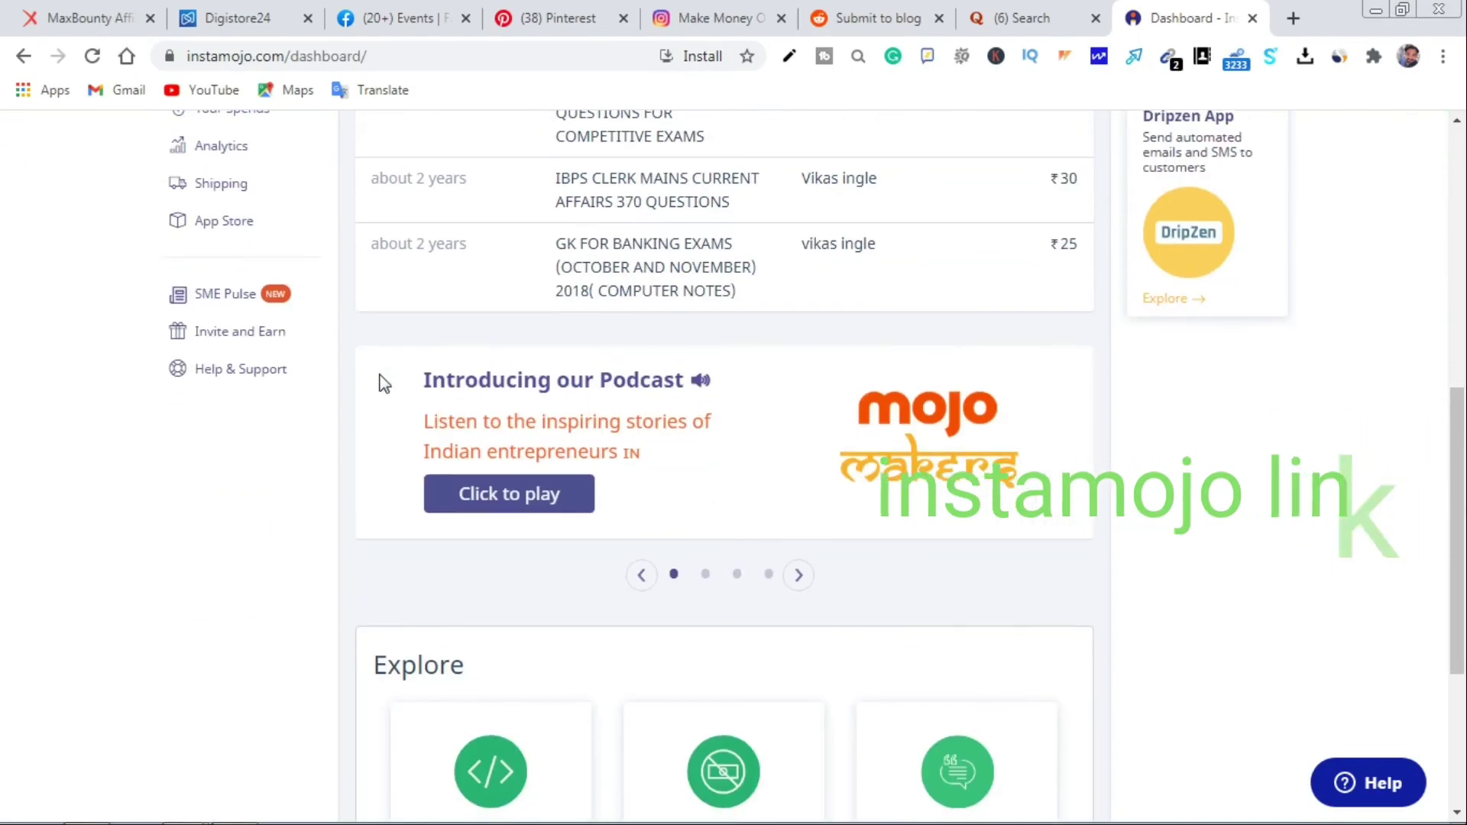